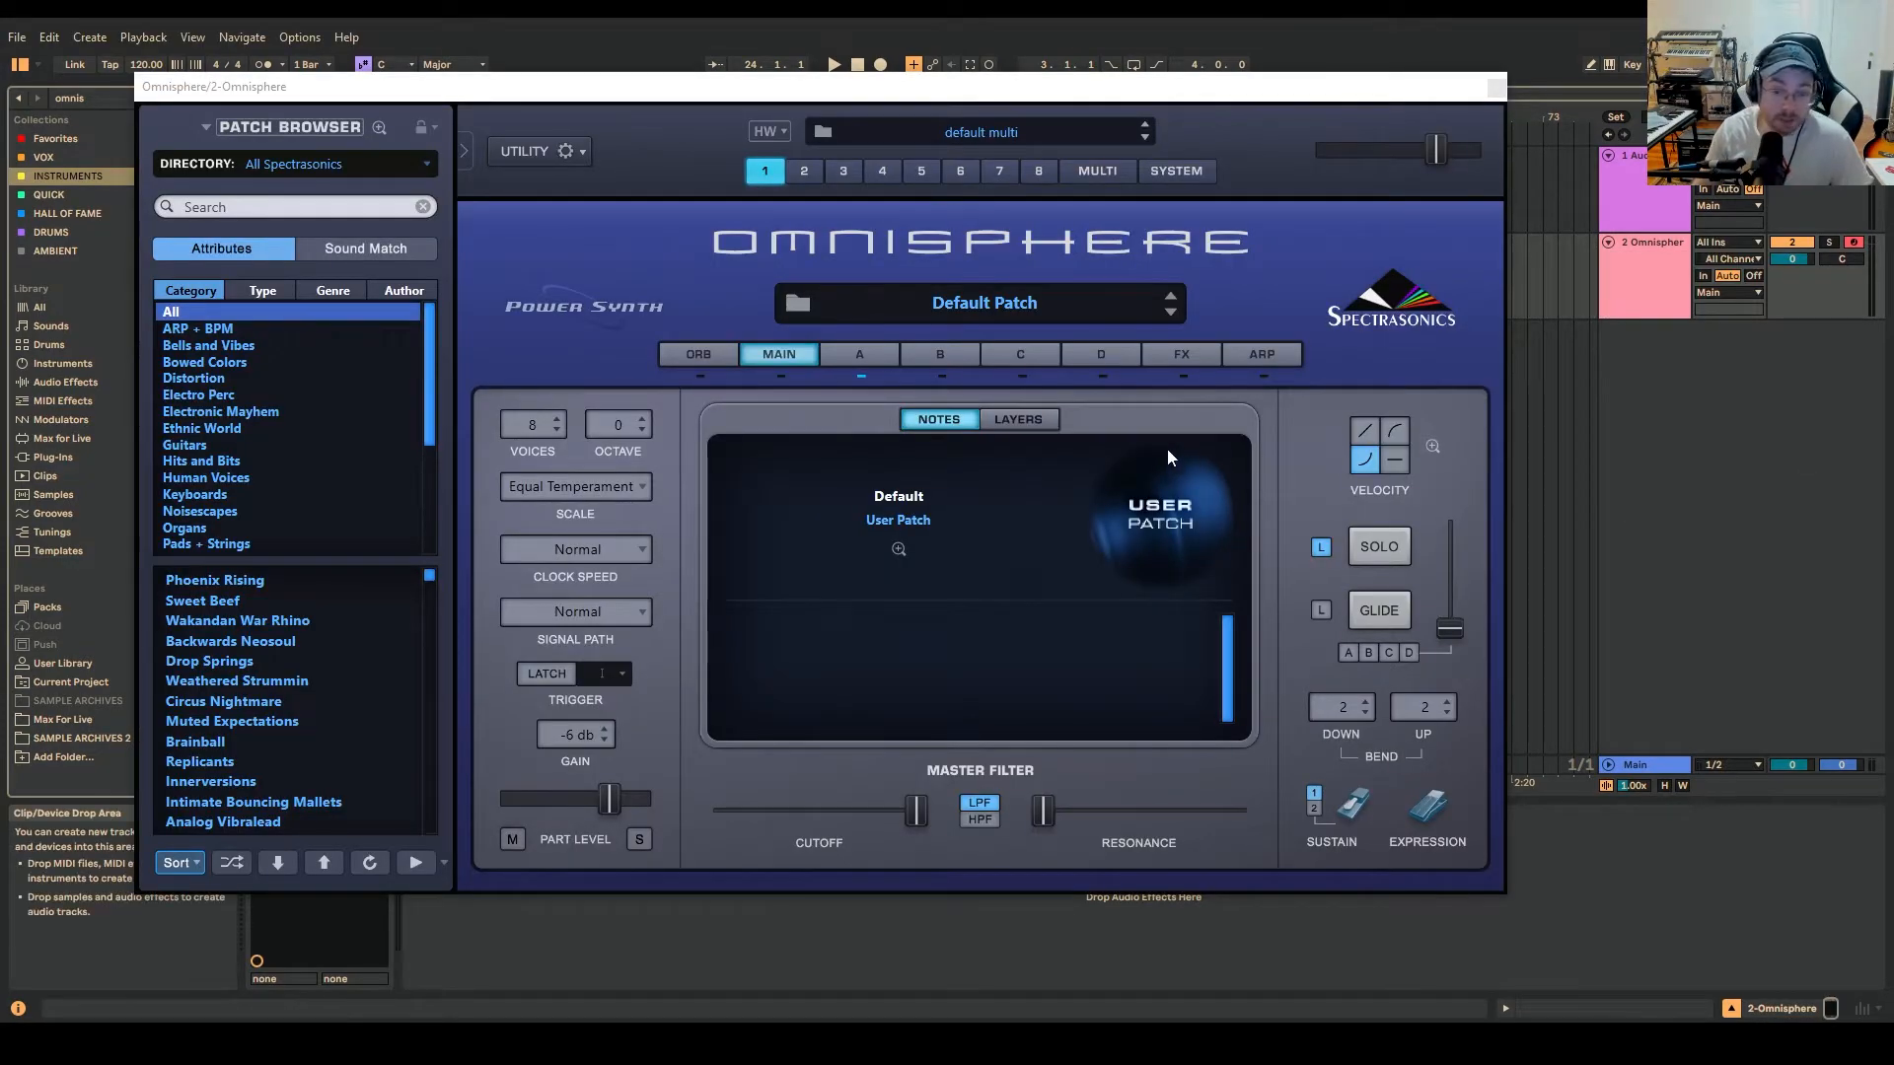
- Show the layers overview and examine the classic waveform choices for layer A without changing its waveform
{"action": "left_click", "coordinate": [1051, 423]}
{"action": "left_click", "coordinate": [846, 497]}
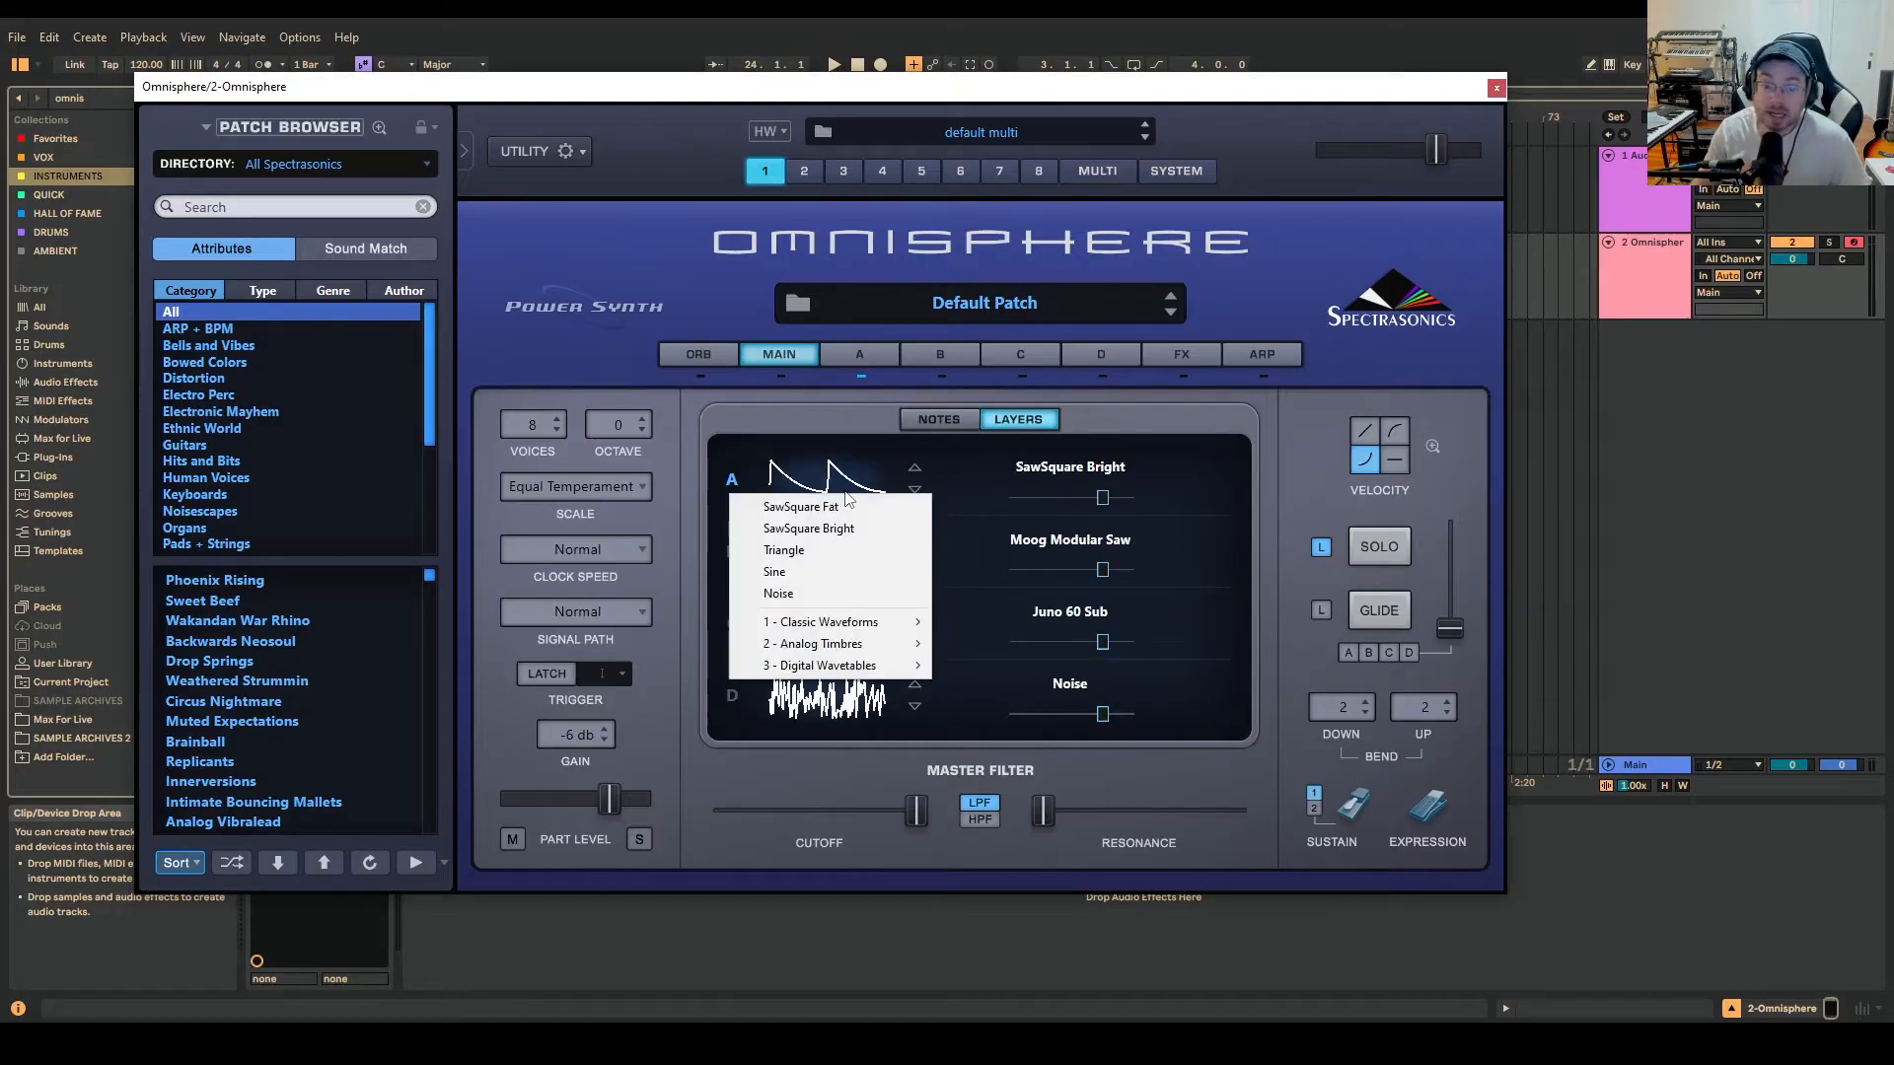
{"action": "mouse_move", "coordinate": [849, 624]}
{"action": "mouse_move", "coordinate": [979, 626]}
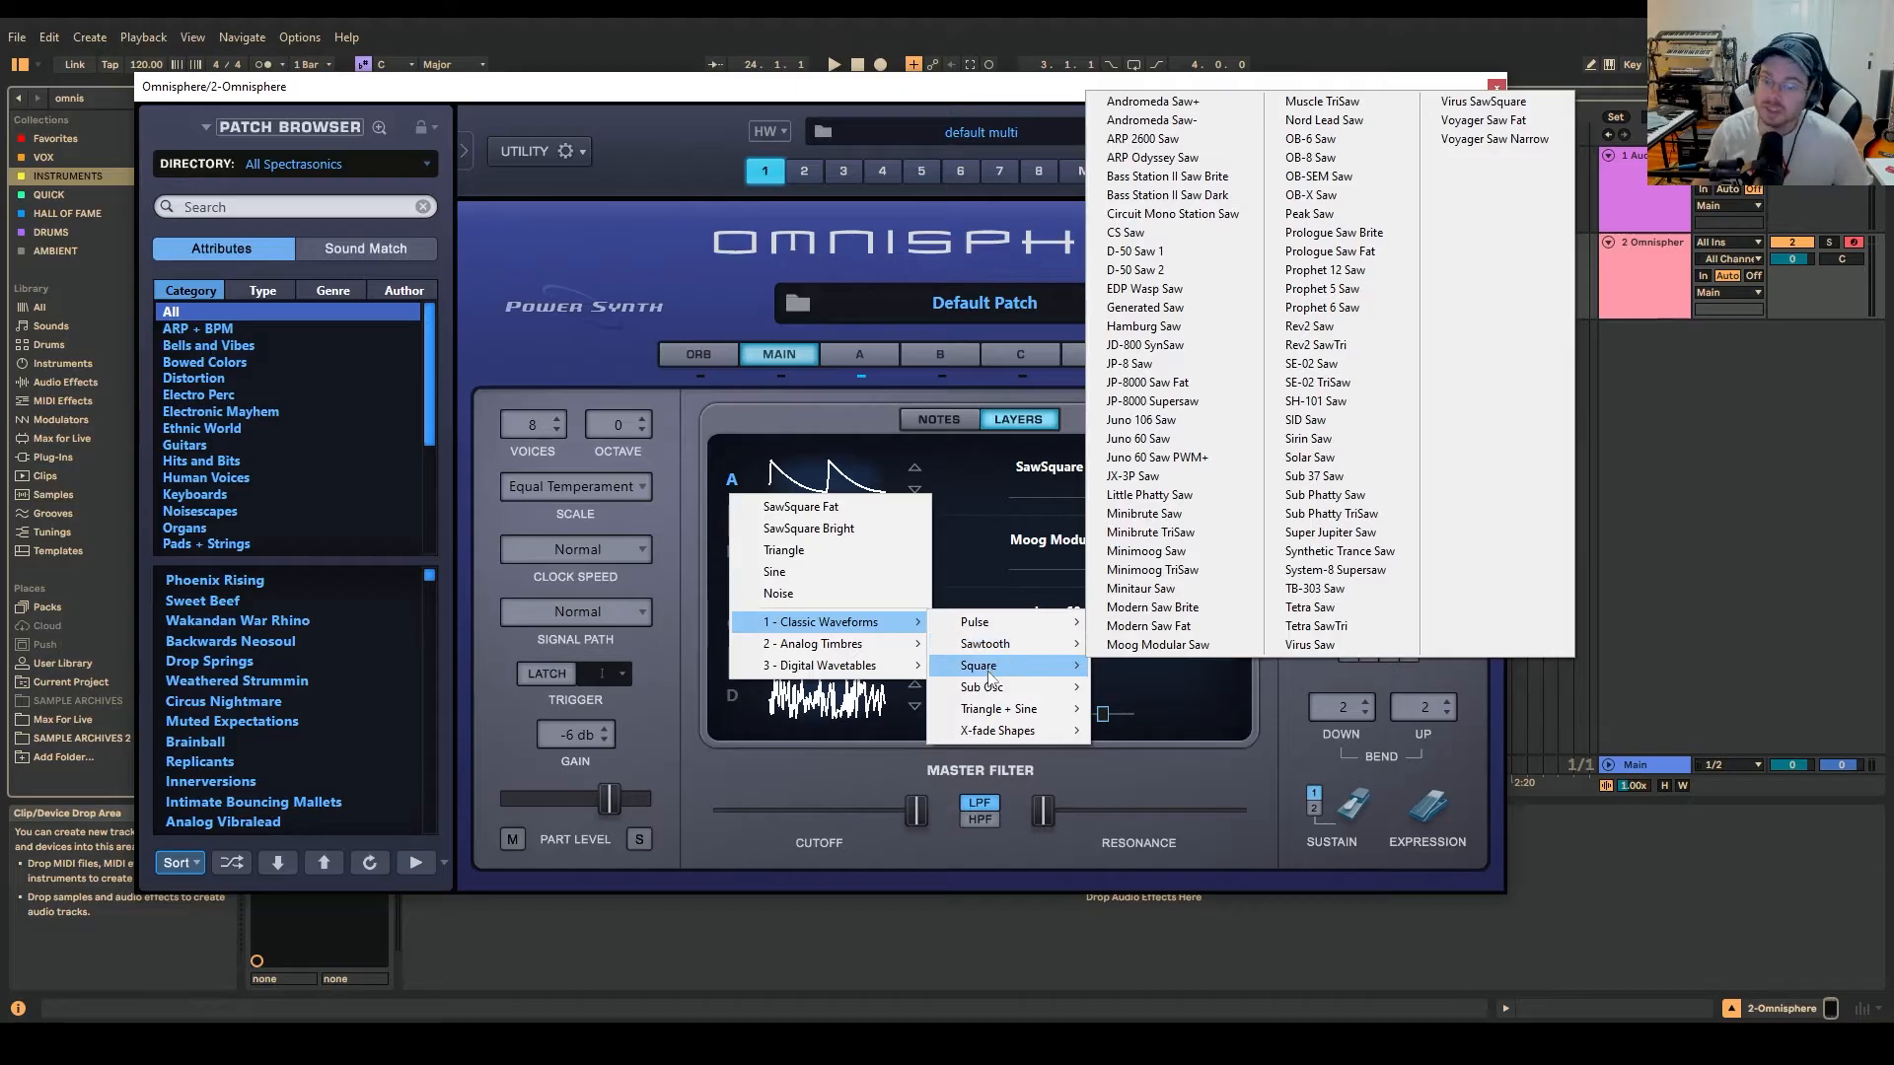
{"action": "left_click", "coordinate": [979, 458]}
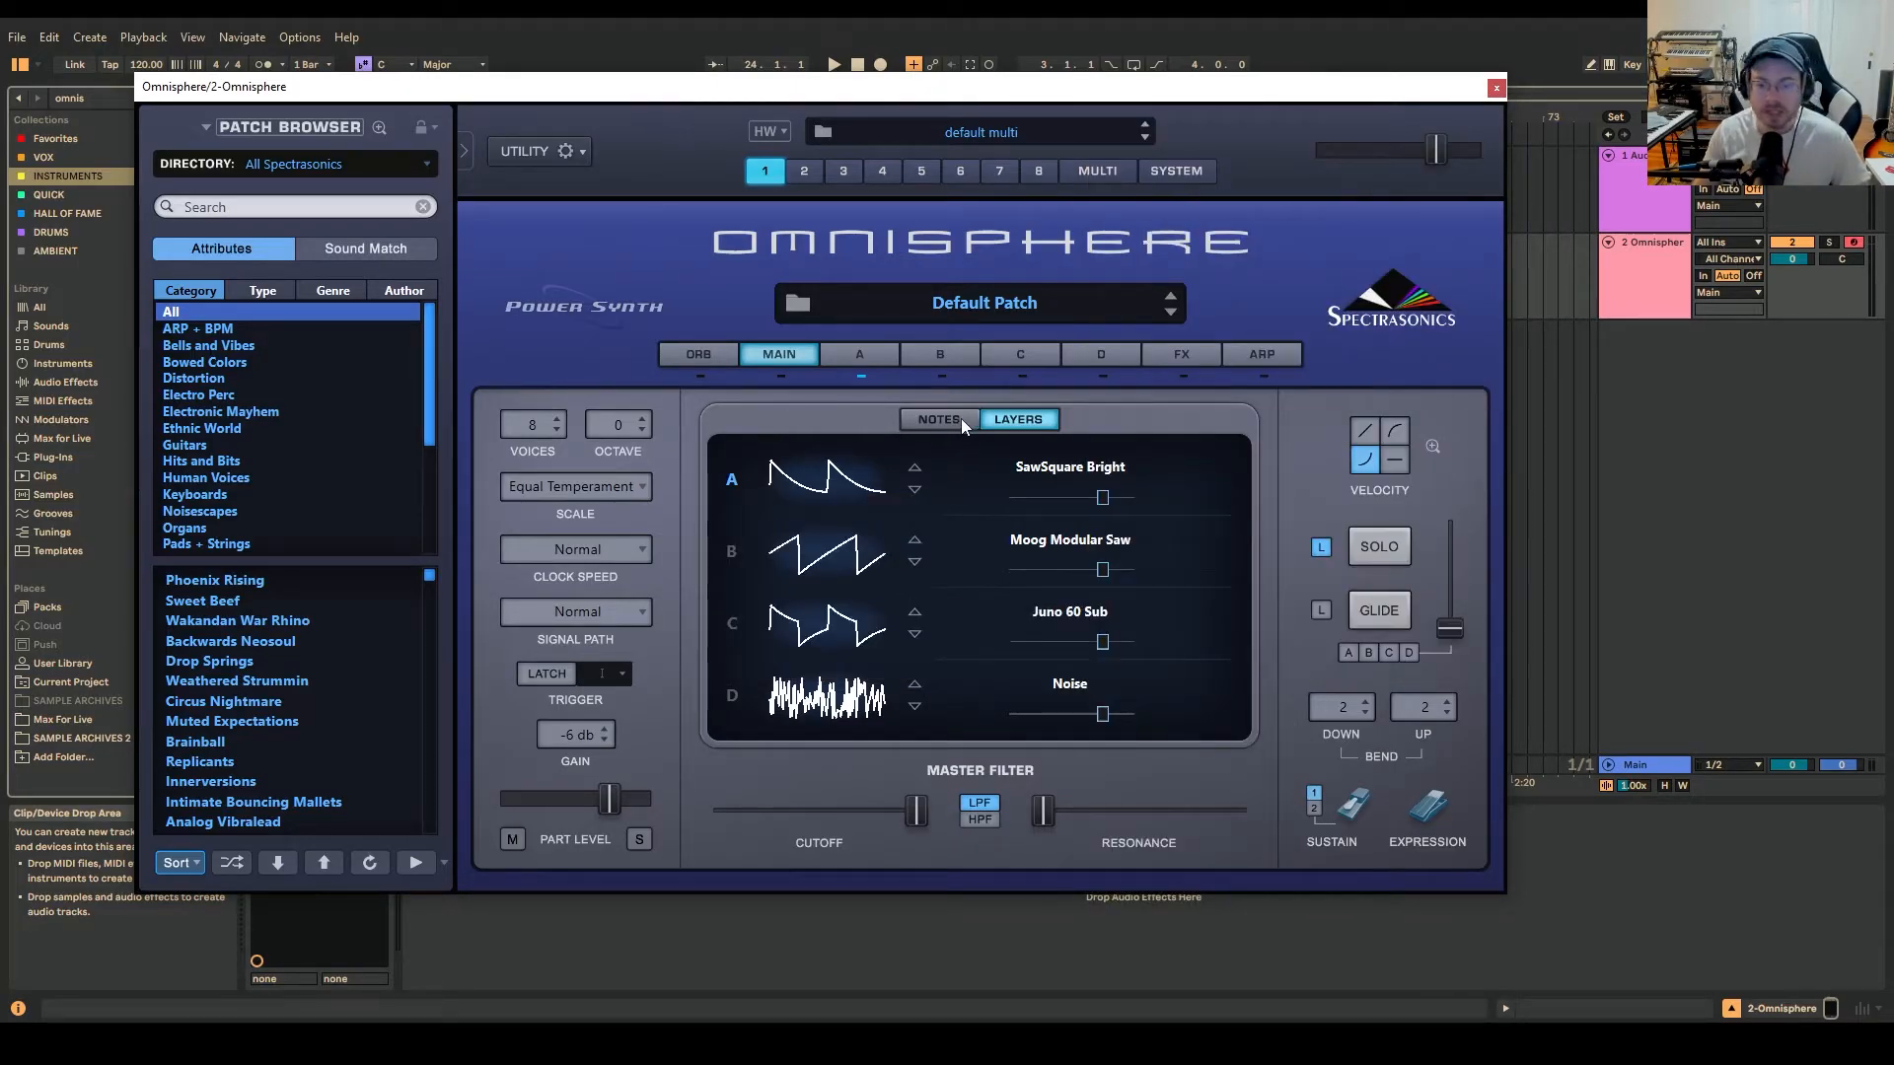
- Show layer A and step its synth oscillator's waveform forward to Circuit Mono Station PWM
{"action": "left_click", "coordinate": [858, 355]}
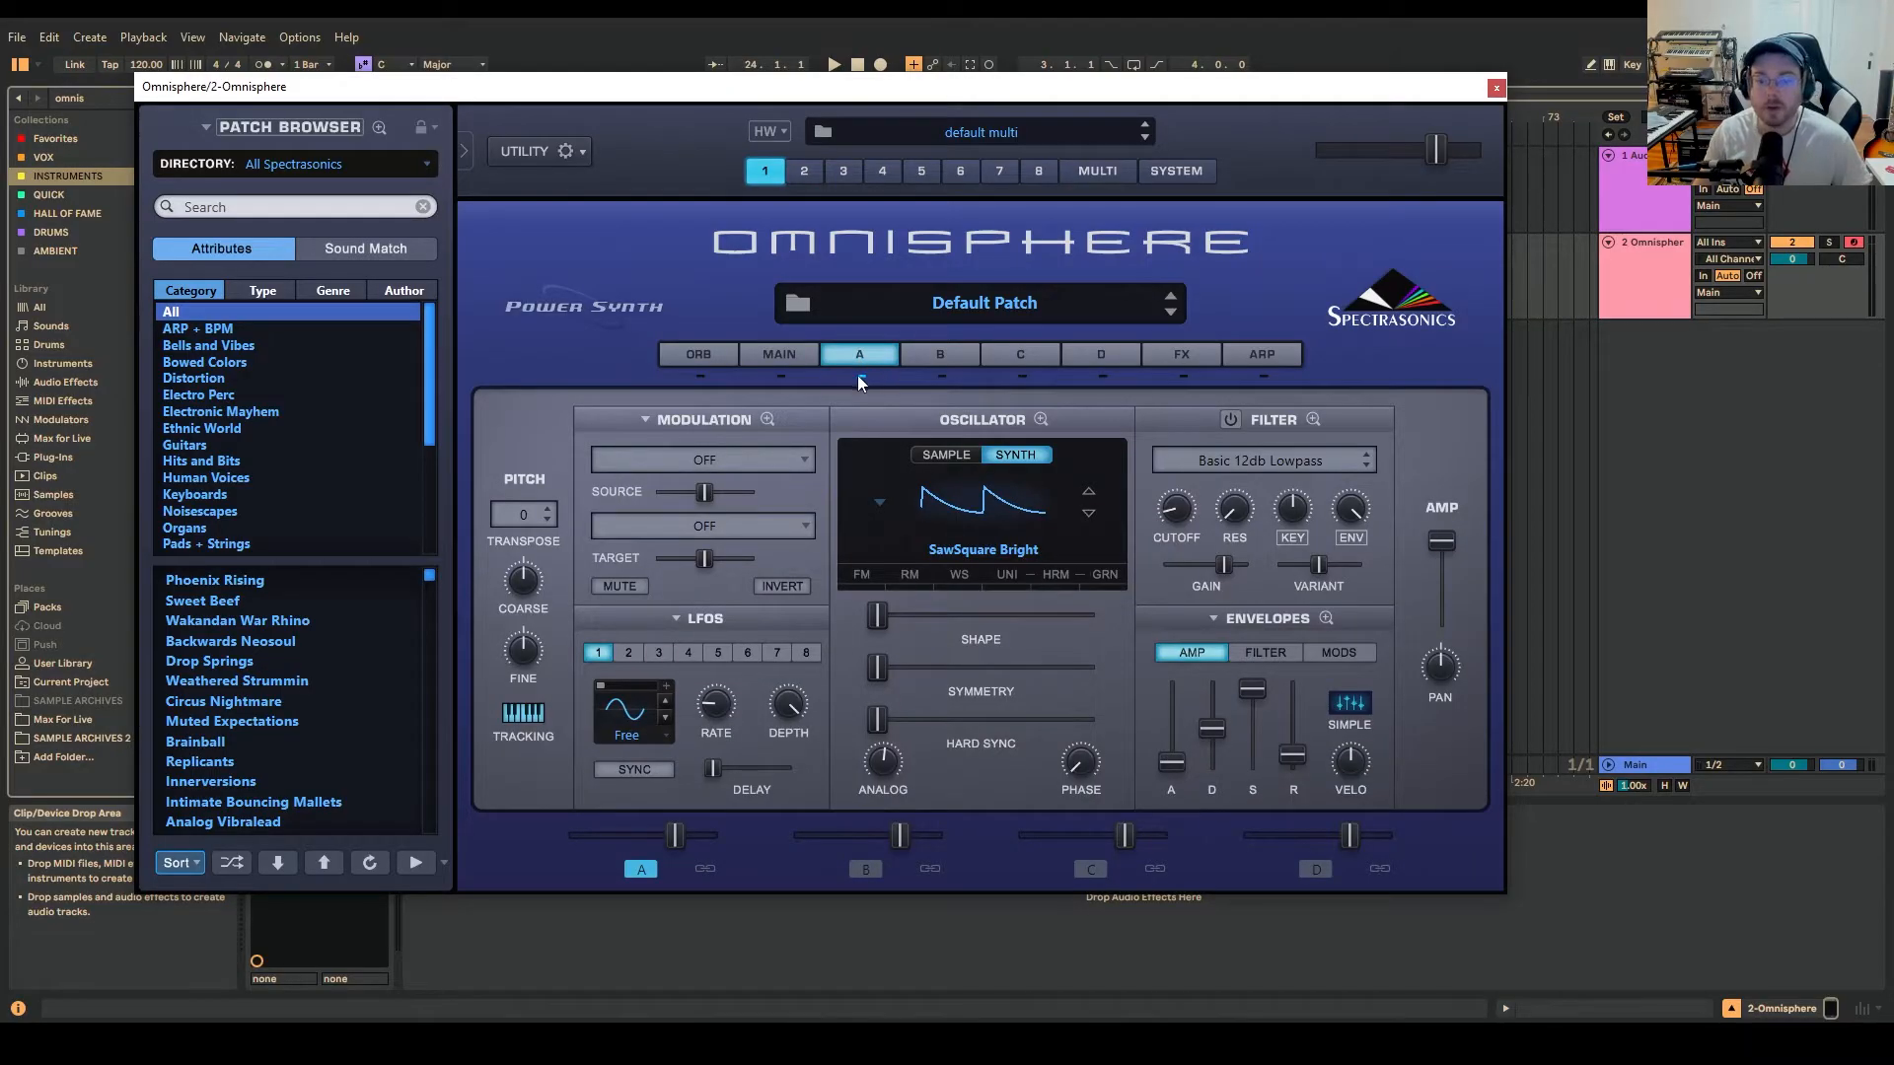
{"action": "left_click", "coordinate": [978, 517]}
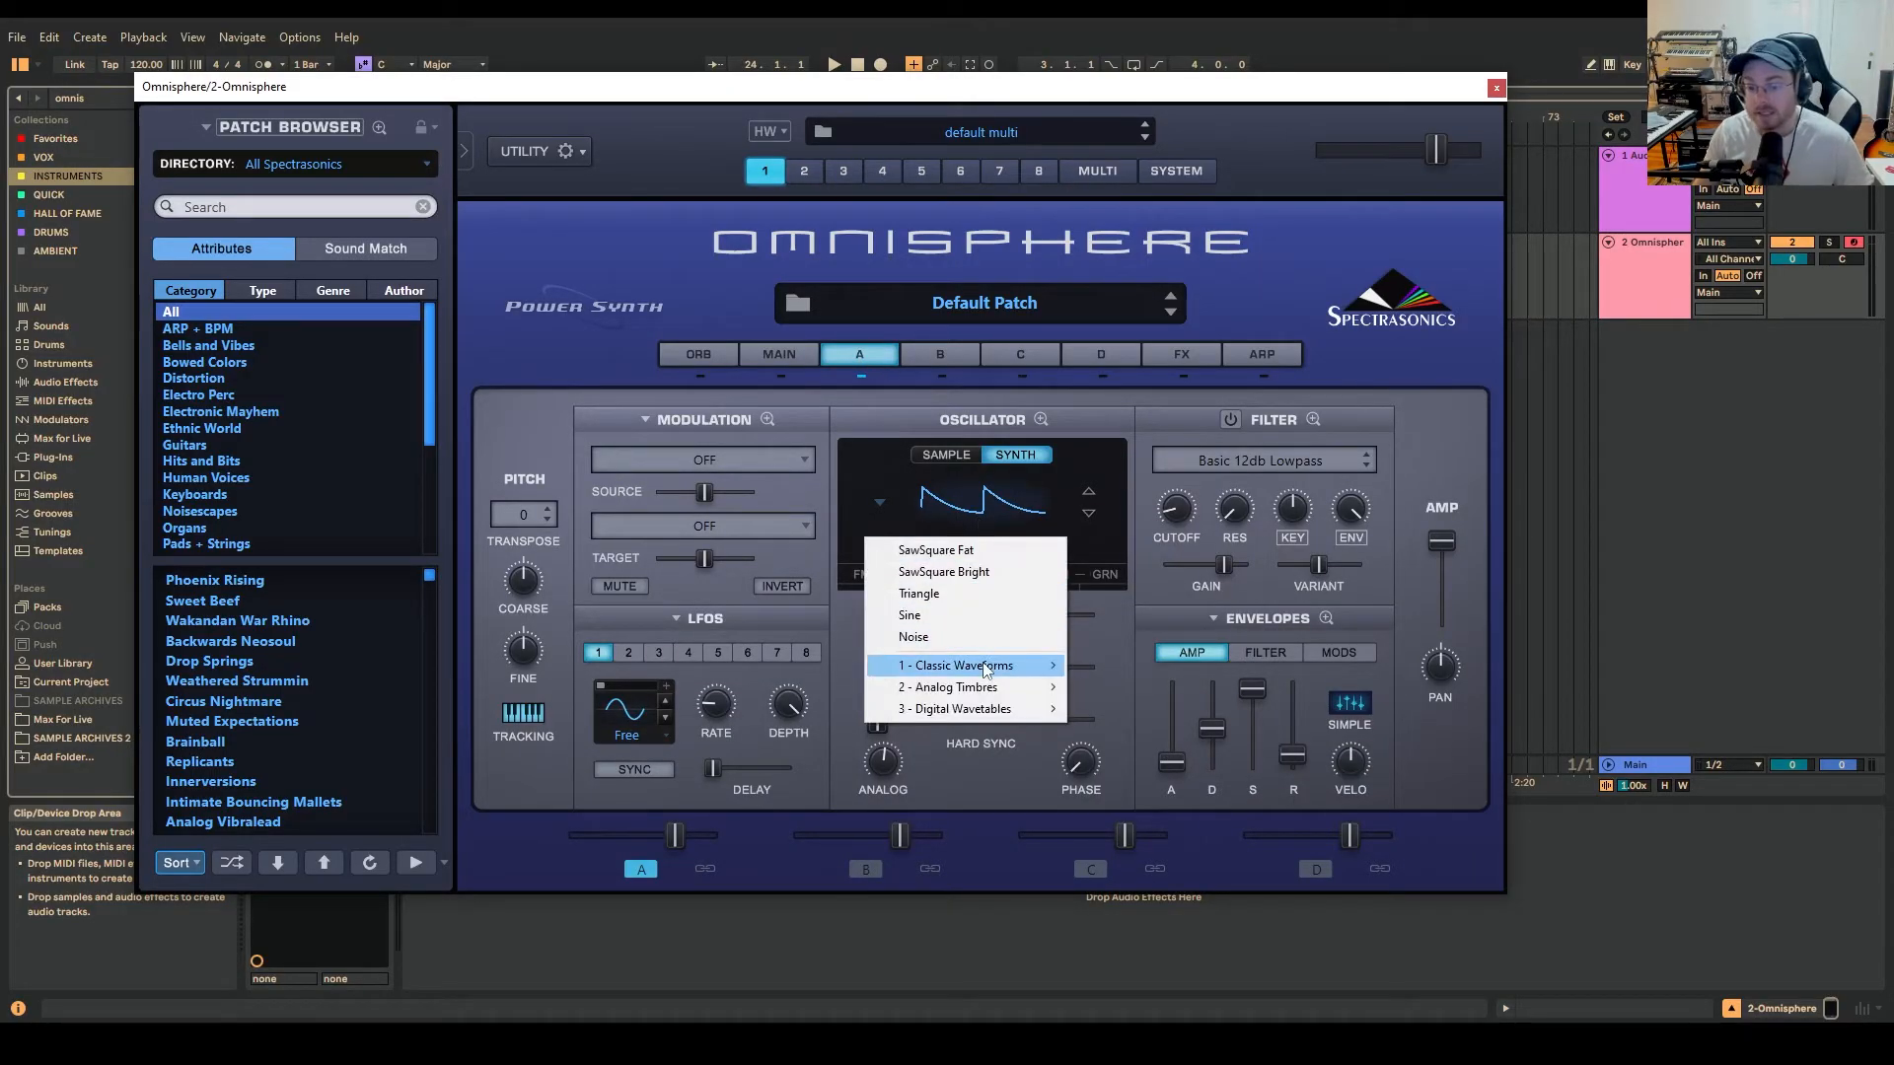
{"action": "left_click", "coordinate": [997, 575]}
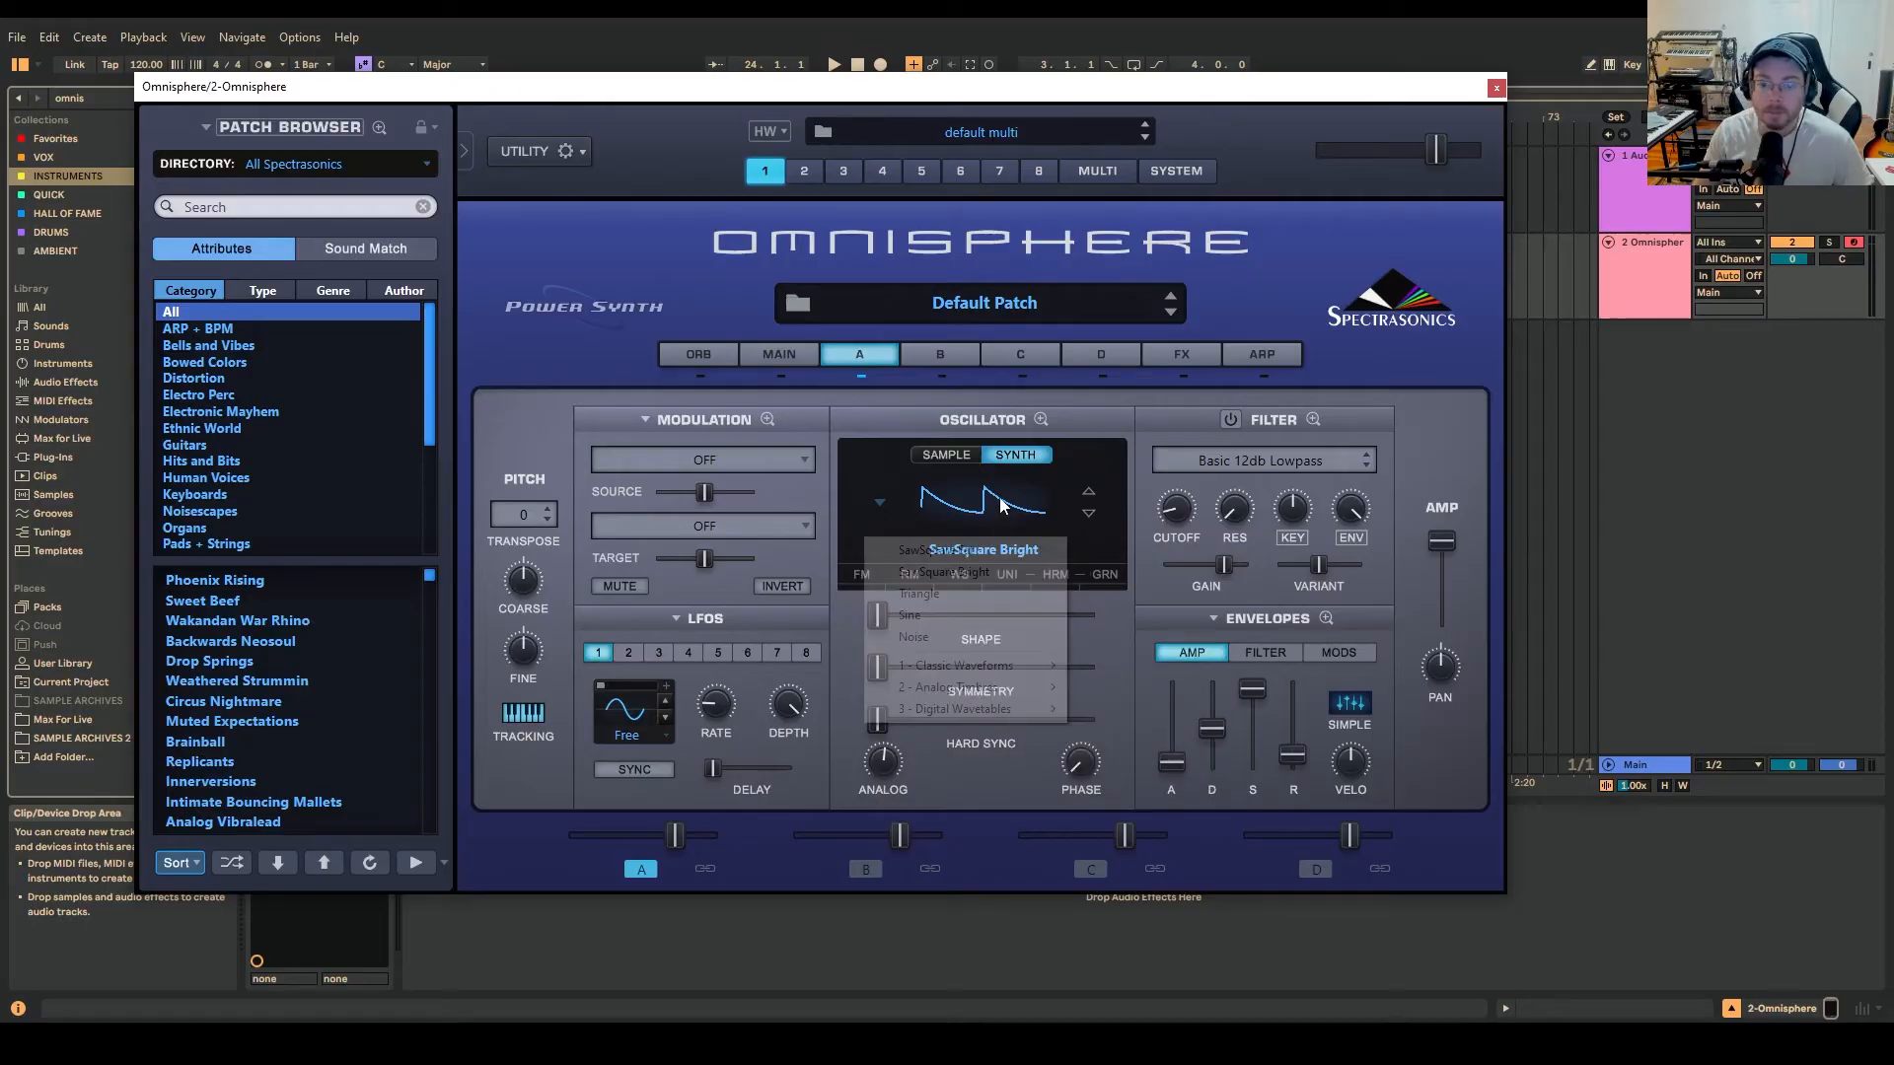
{"action": "left_click", "coordinate": [1089, 513]}
{"action": "left_click", "coordinate": [1090, 513]}
{"action": "left_click", "coordinate": [1089, 513]}
{"action": "left_click", "coordinate": [1089, 513]}
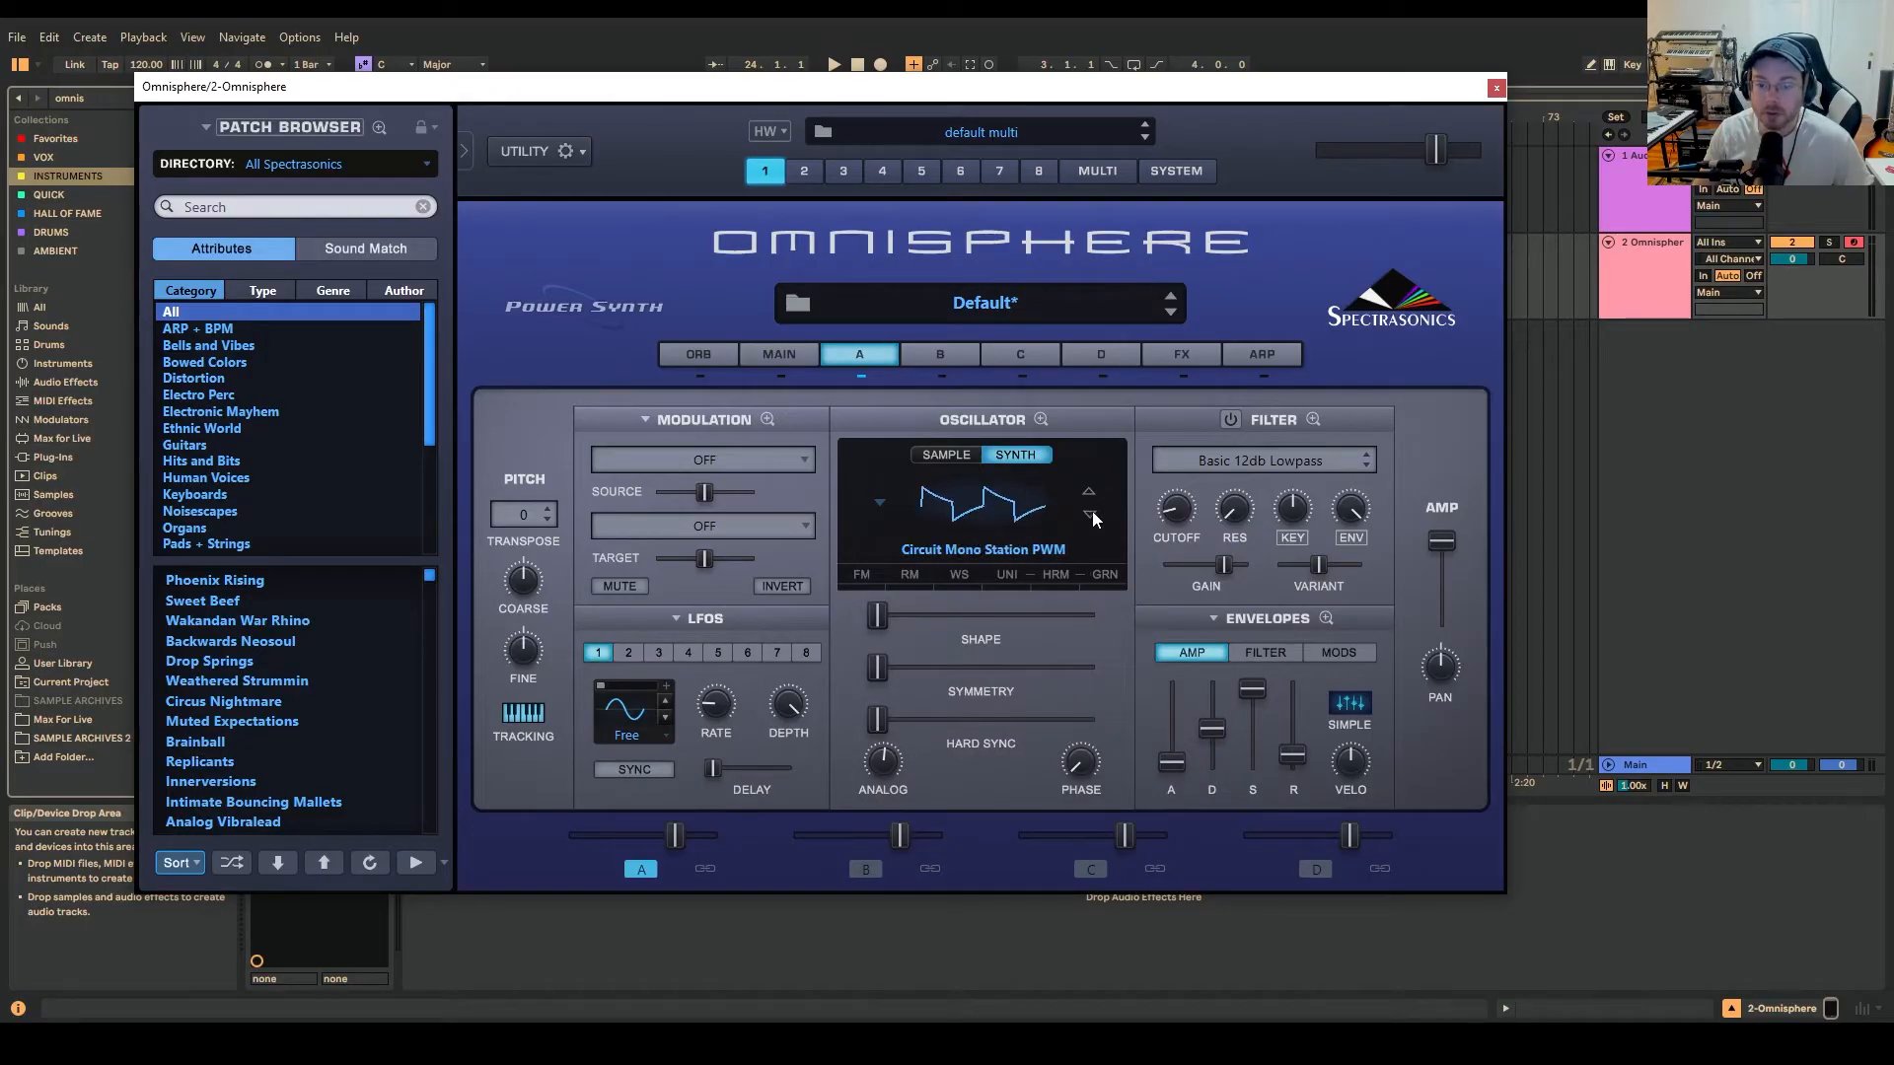
- Switch layer A's oscillator to sample mode and browse the soundsources in the Waveforms category
{"action": "left_click", "coordinate": [963, 453]}
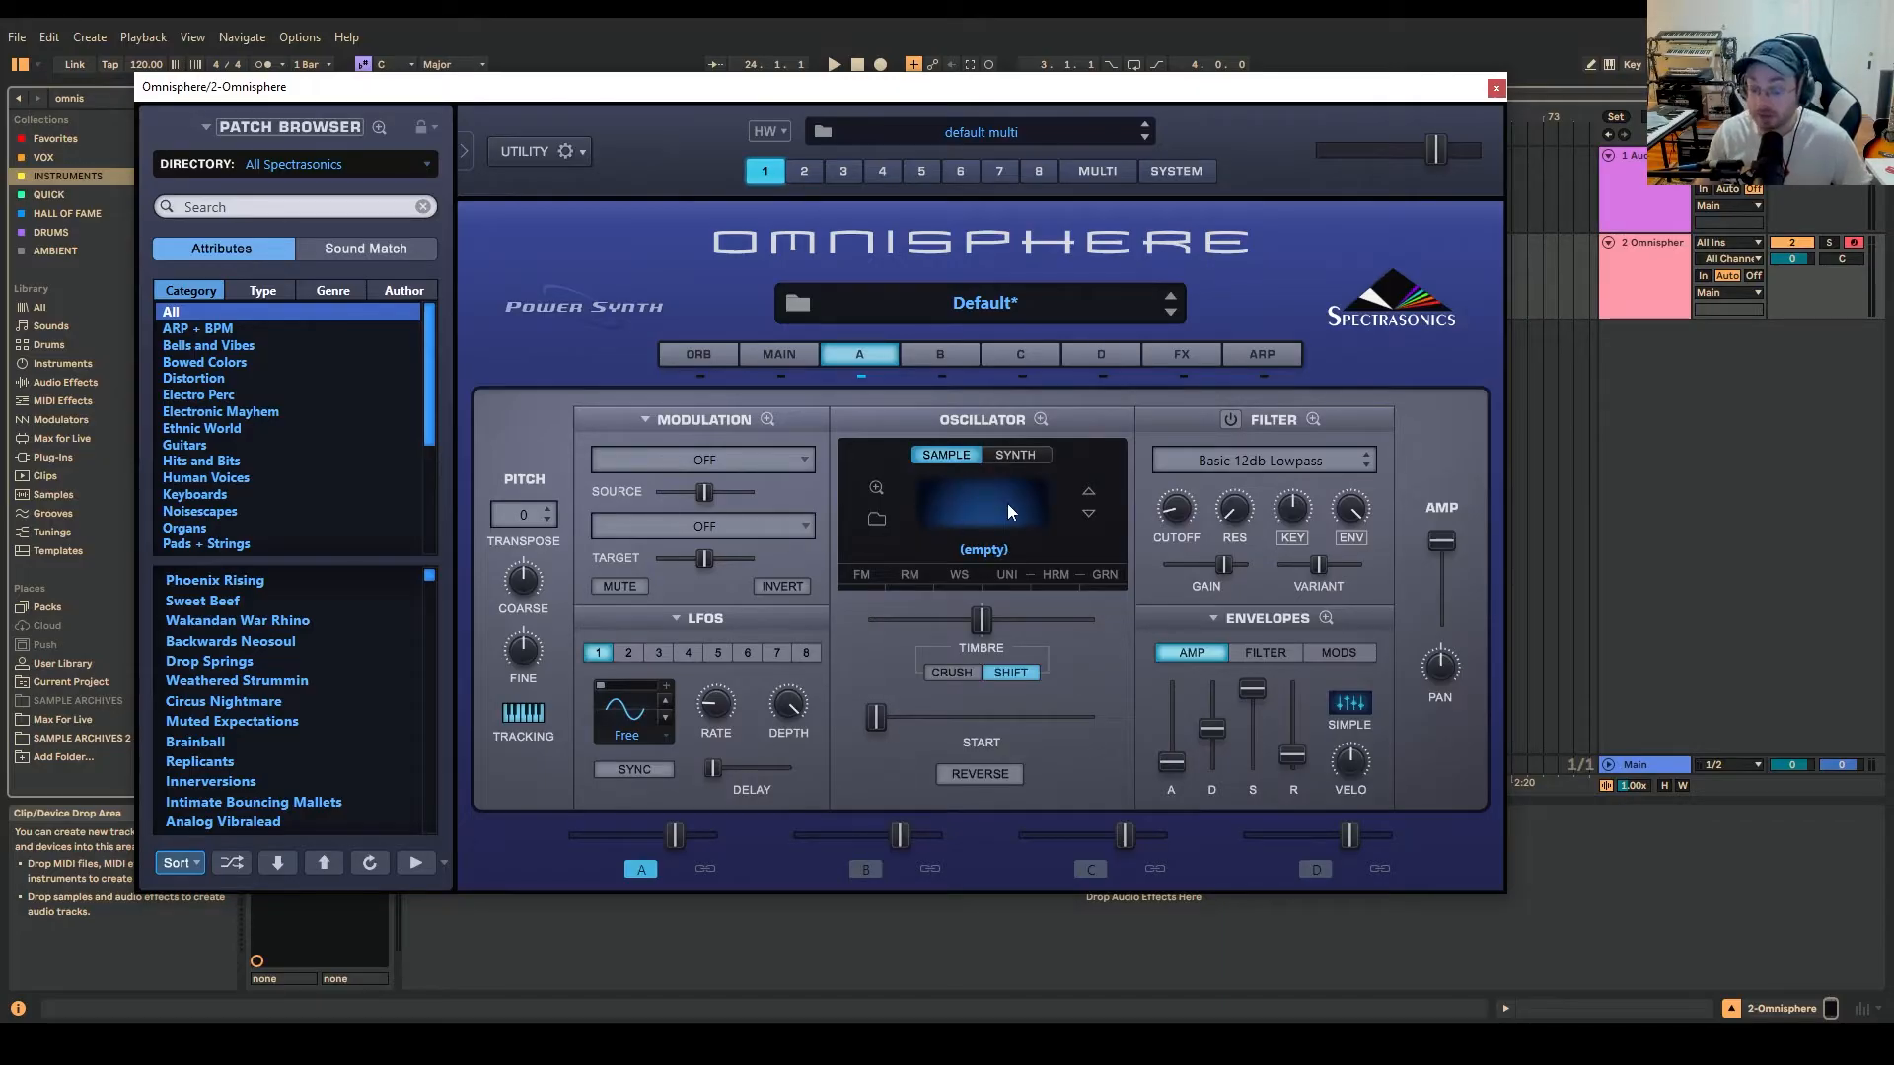
{"action": "left_click", "coordinate": [990, 513]}
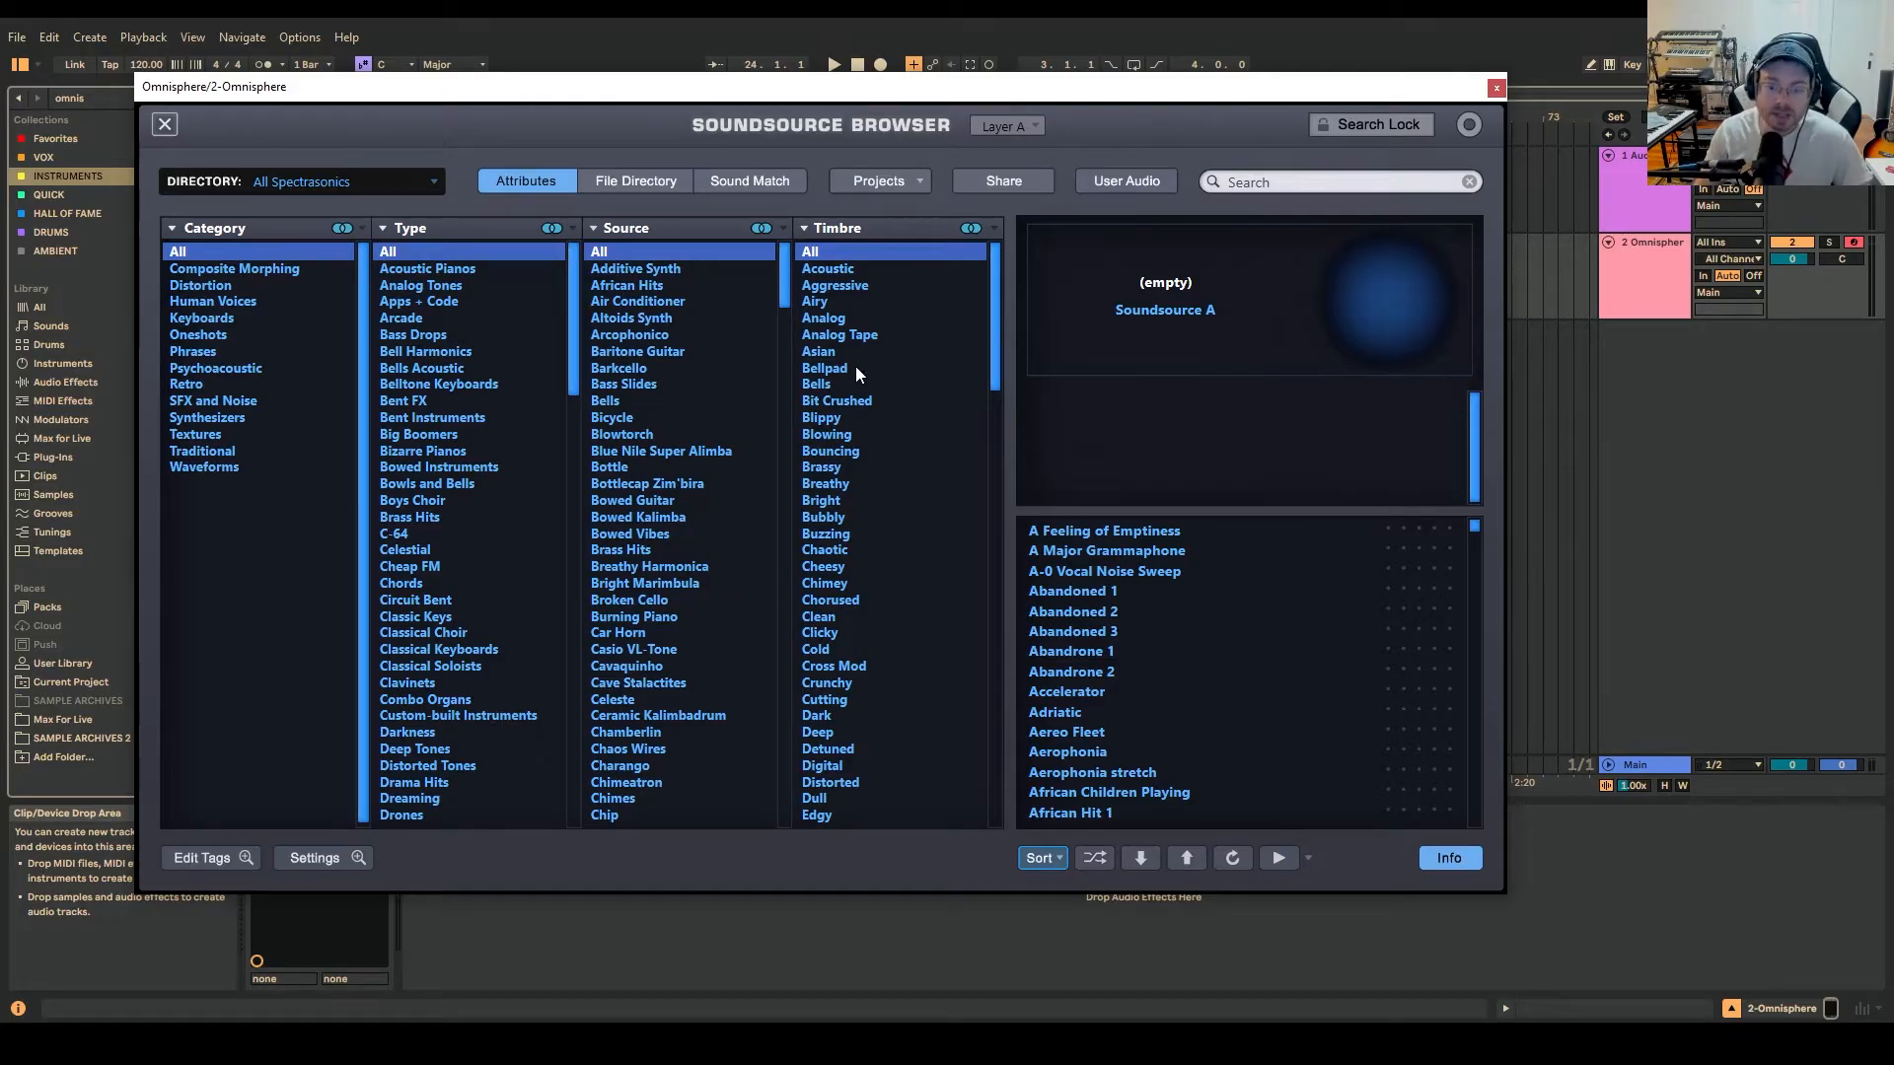
{"action": "left_click", "coordinate": [259, 470]}
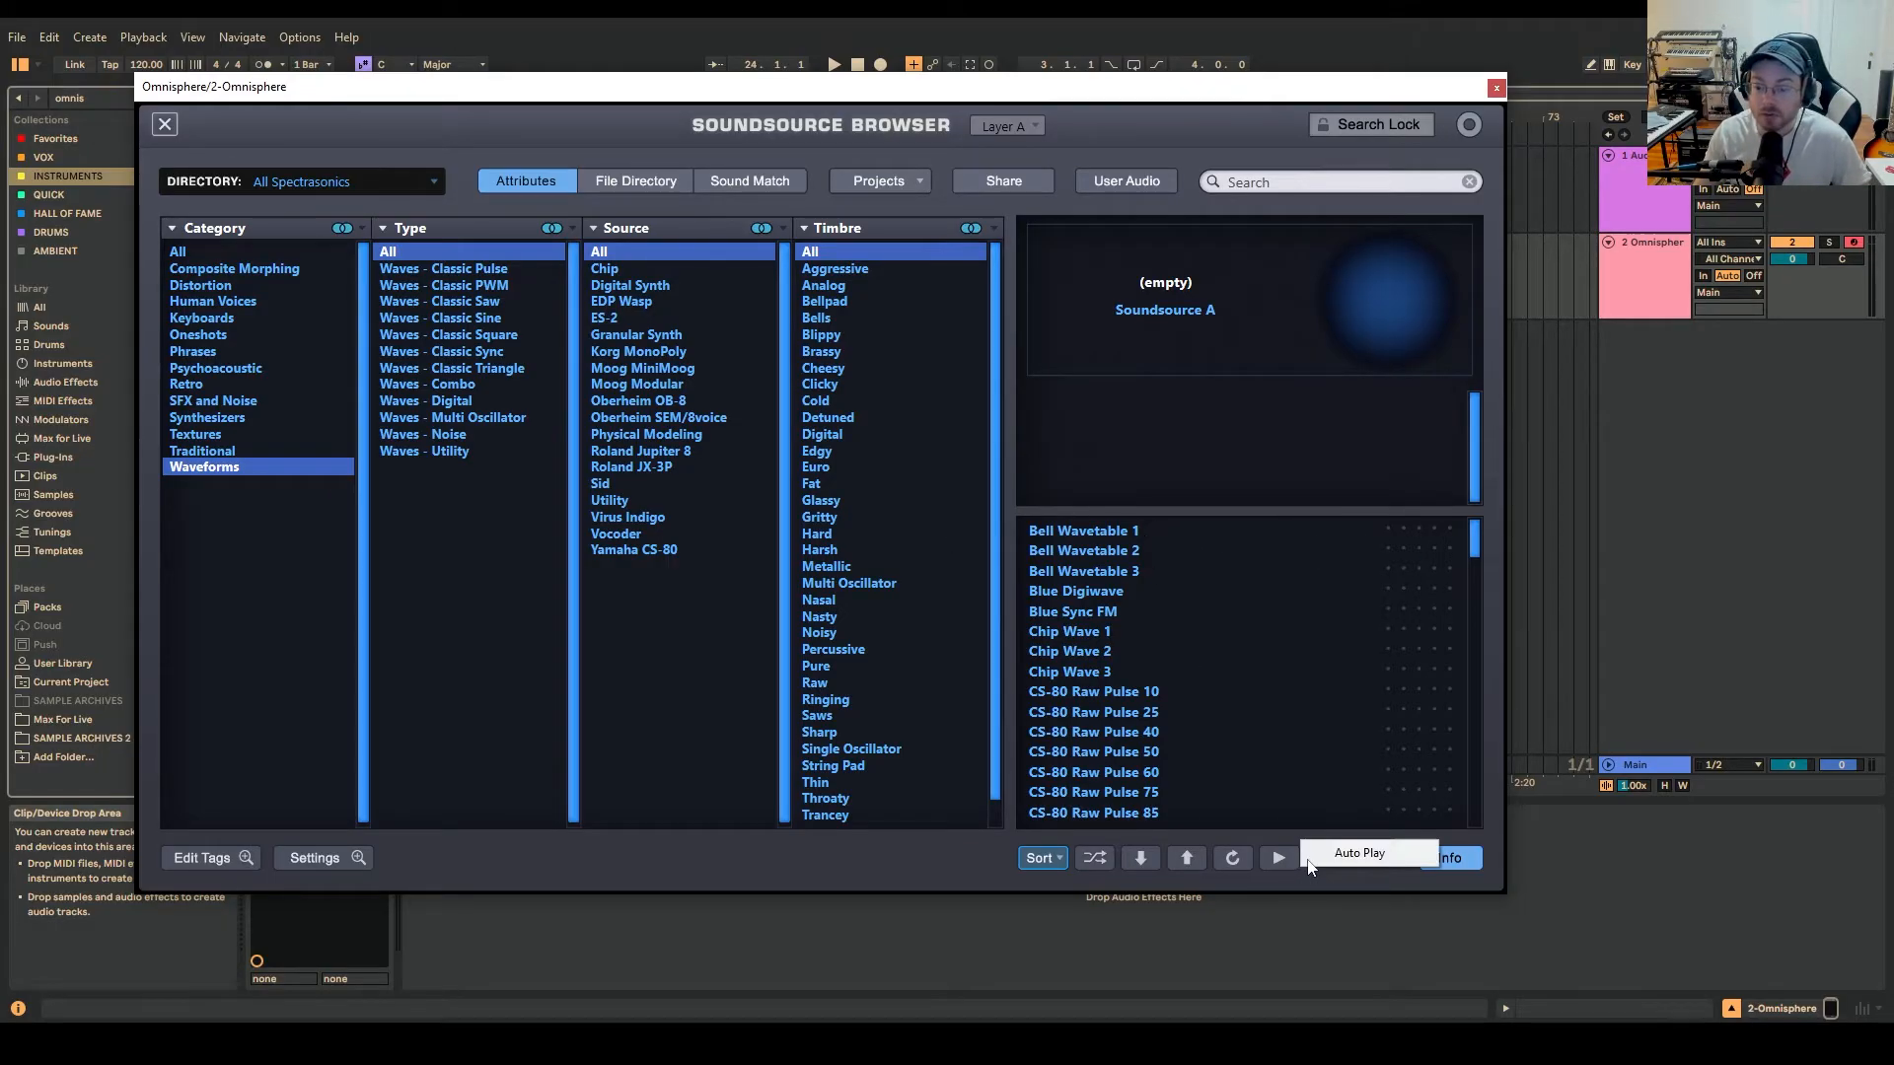
- Turn on Auto Play to preview Bell Wavetable 1, and turn Auto Play off again
{"action": "left_click", "coordinate": [1296, 858]}
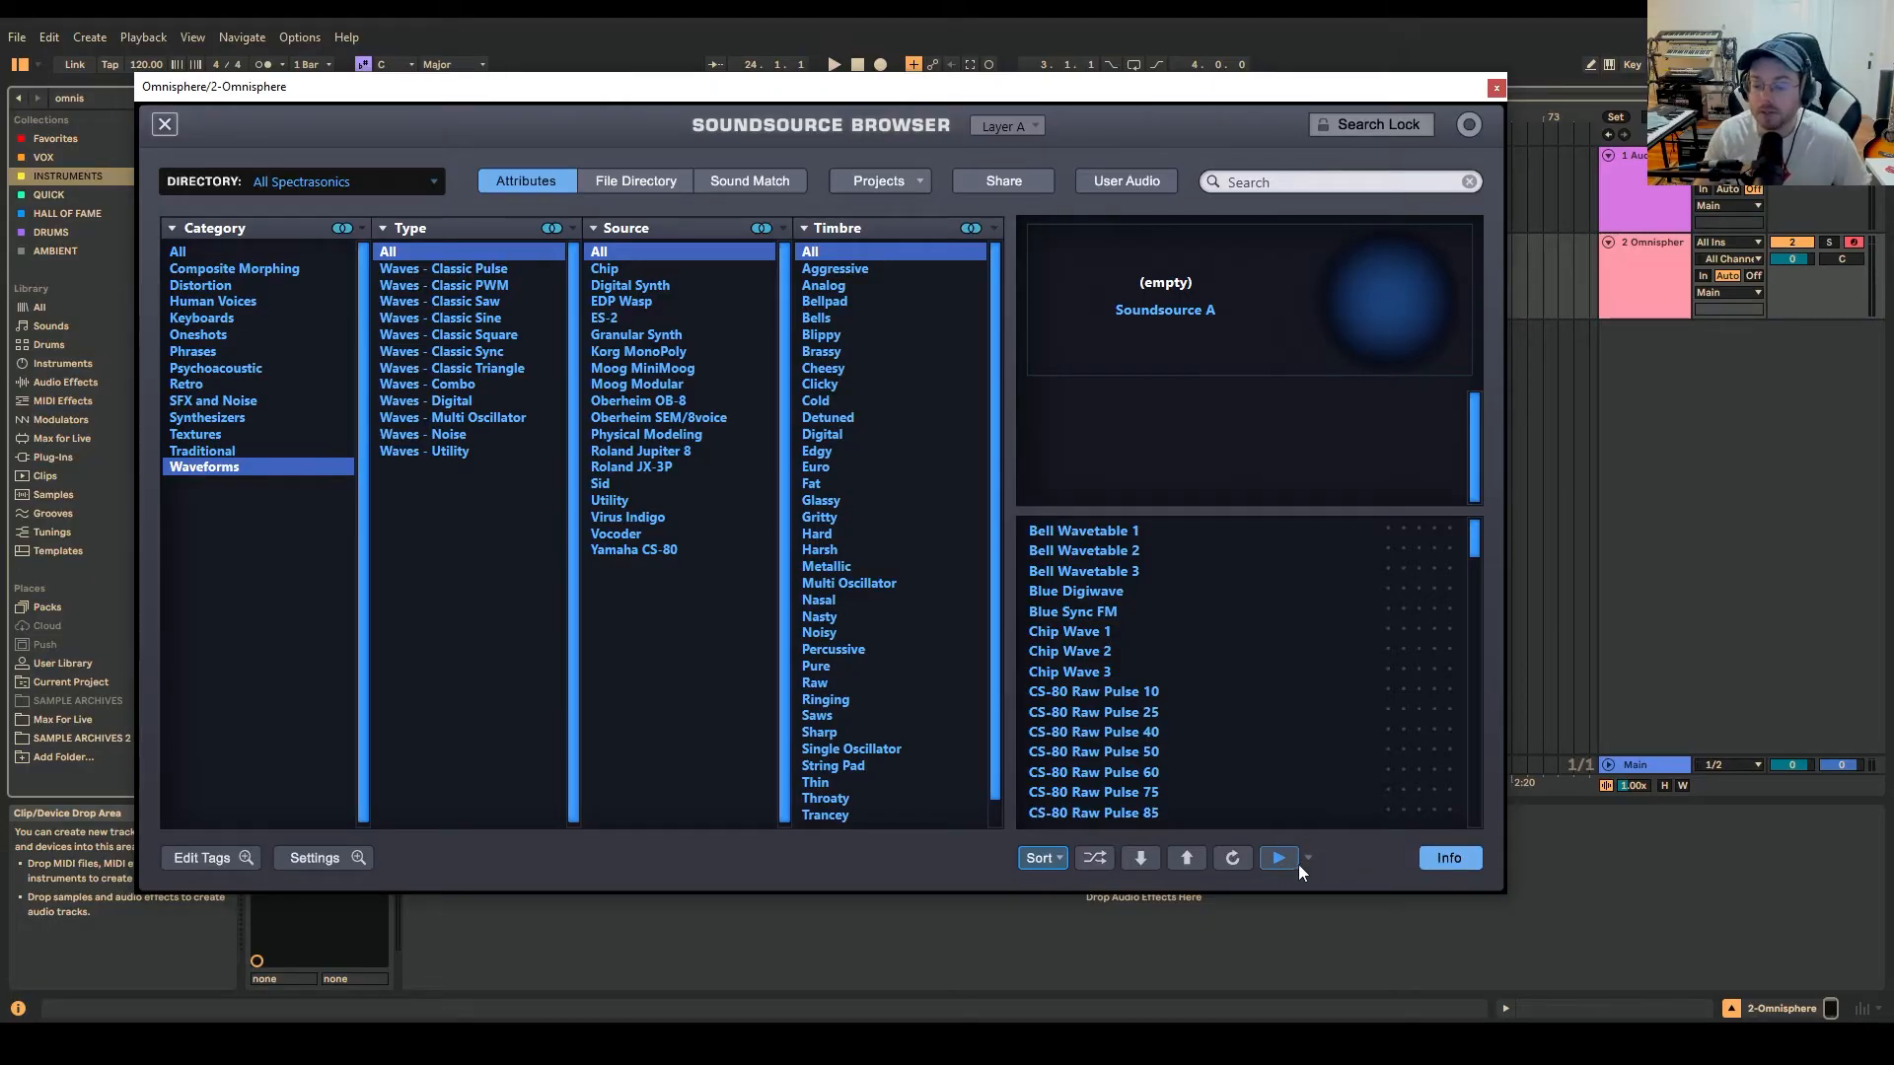
{"action": "left_click", "coordinate": [1148, 533]}
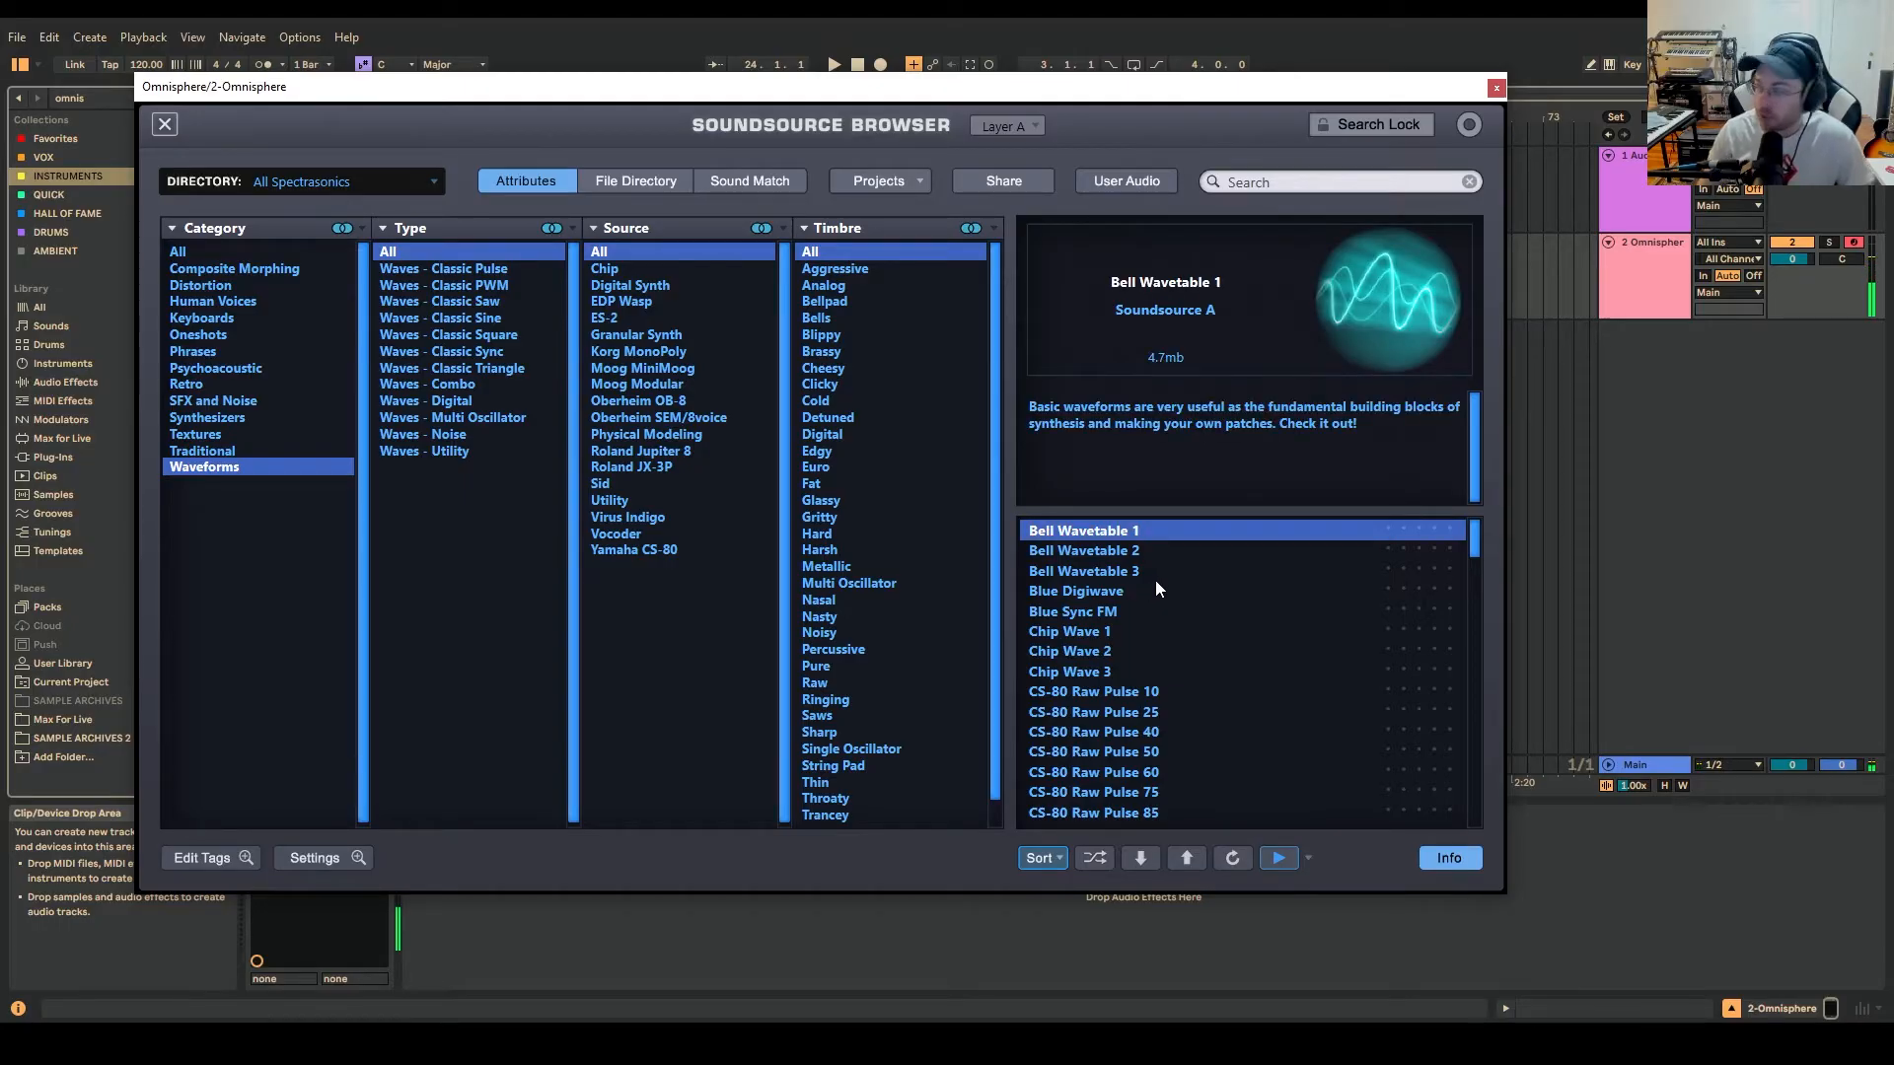
{"action": "left_click", "coordinate": [1311, 859]}
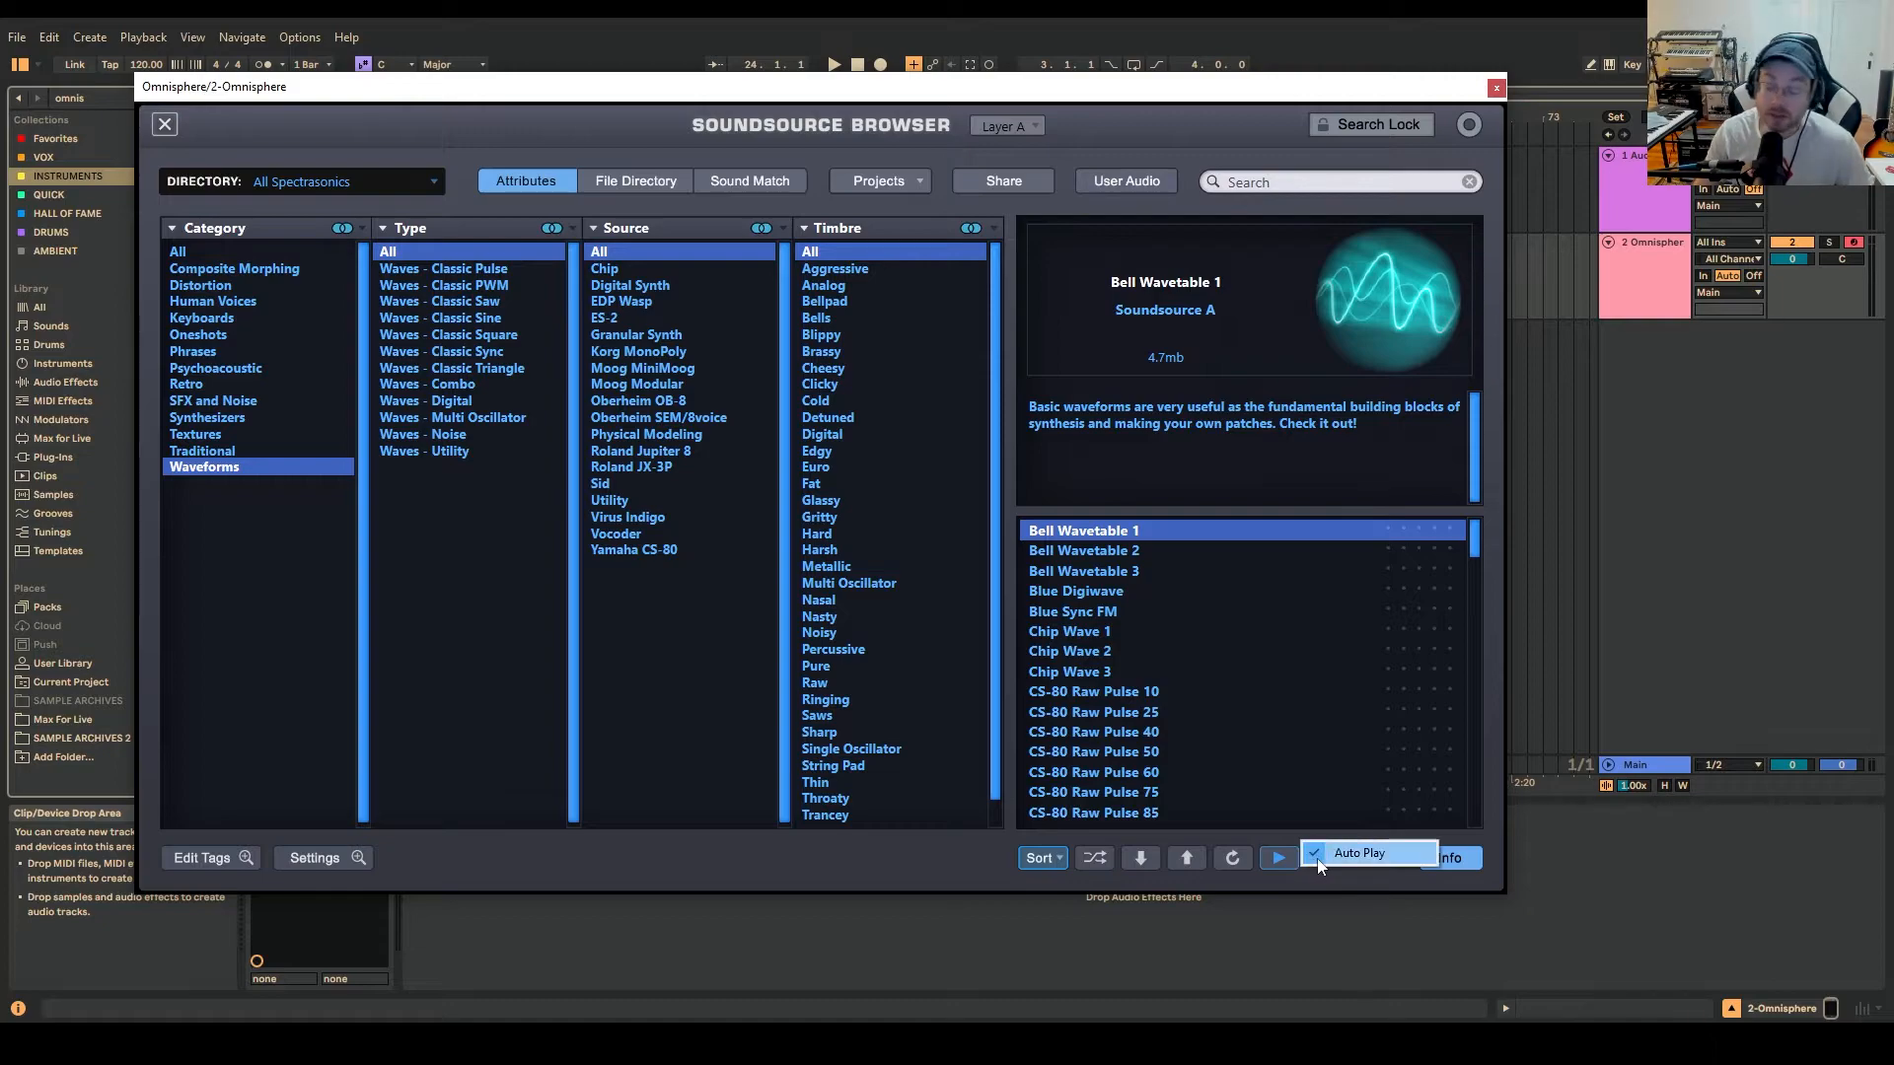
{"action": "left_click", "coordinate": [1328, 856]}
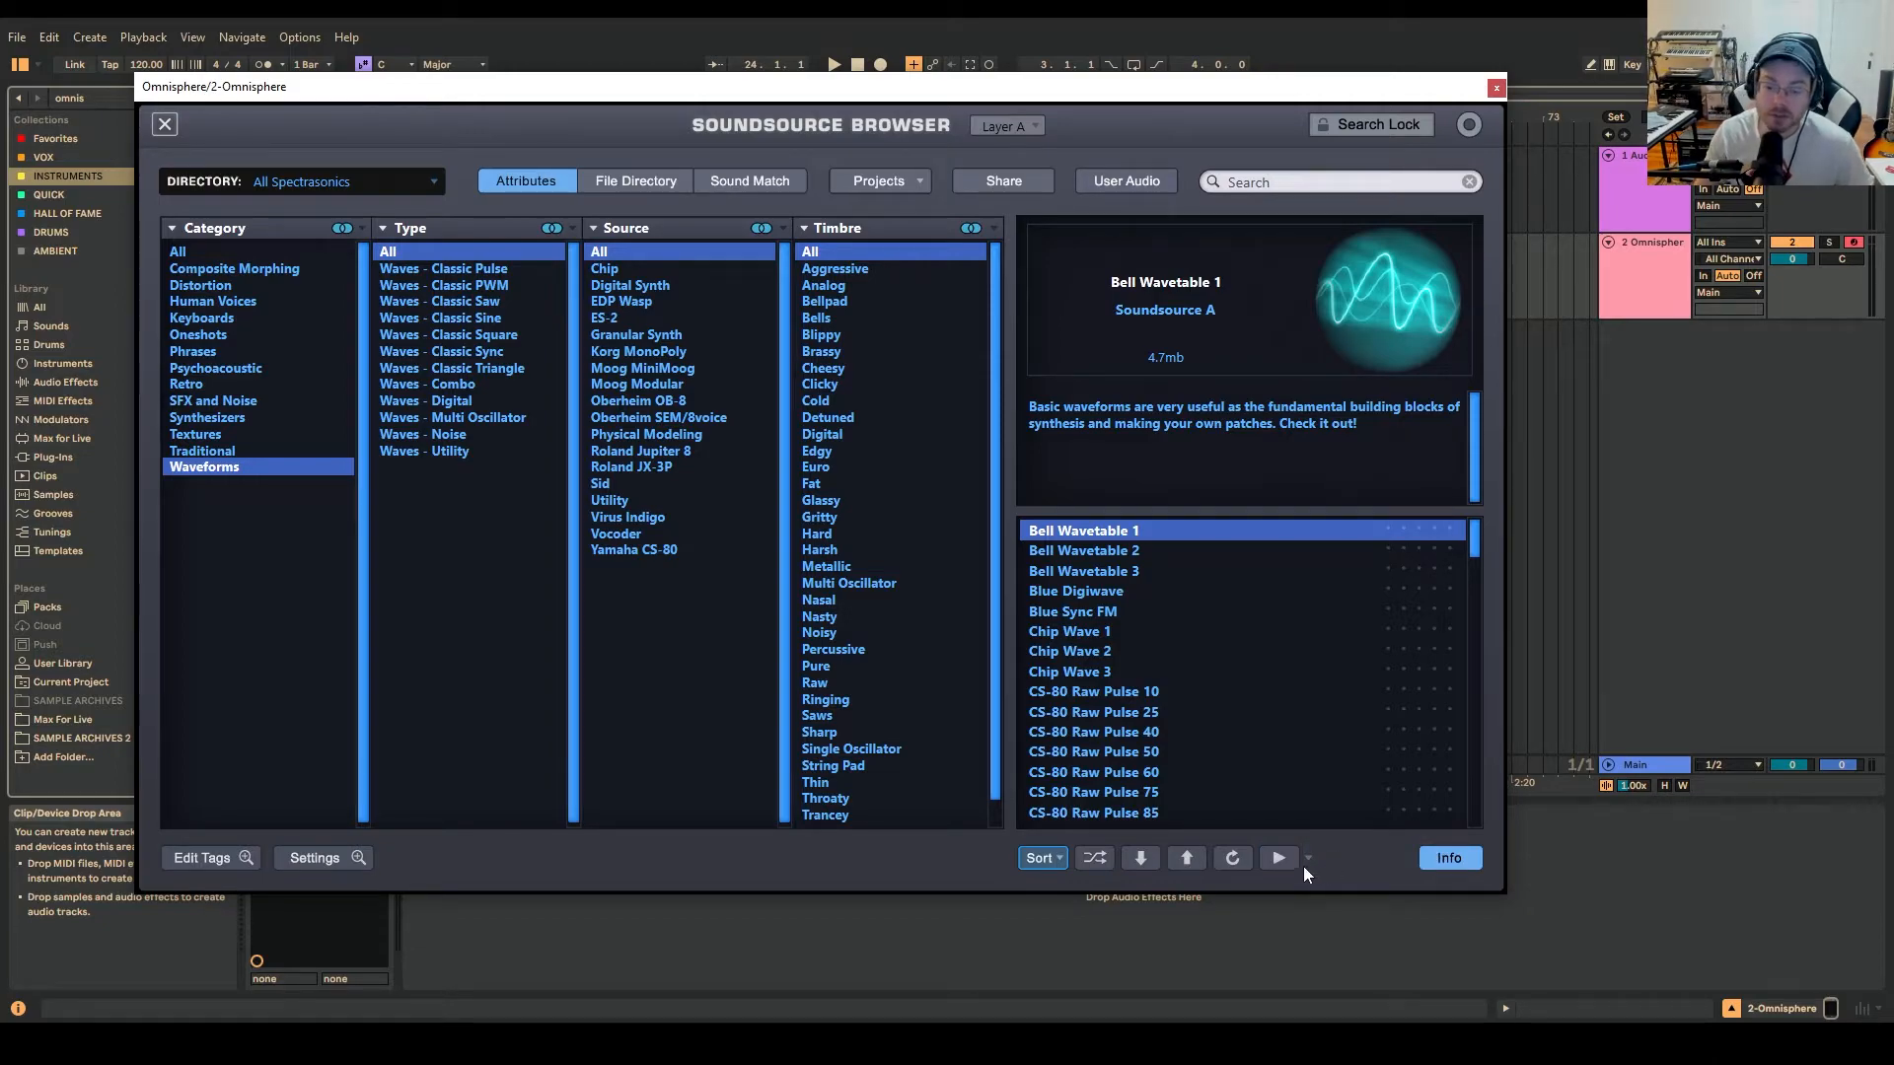
- Audition the waveform soundsources Bell Wavetable 1, Bell Wavetable 2, CS-80 Raw Pulse 10 and CS-80 Raw Pulse 40
{"action": "left_click", "coordinate": [1279, 859]}
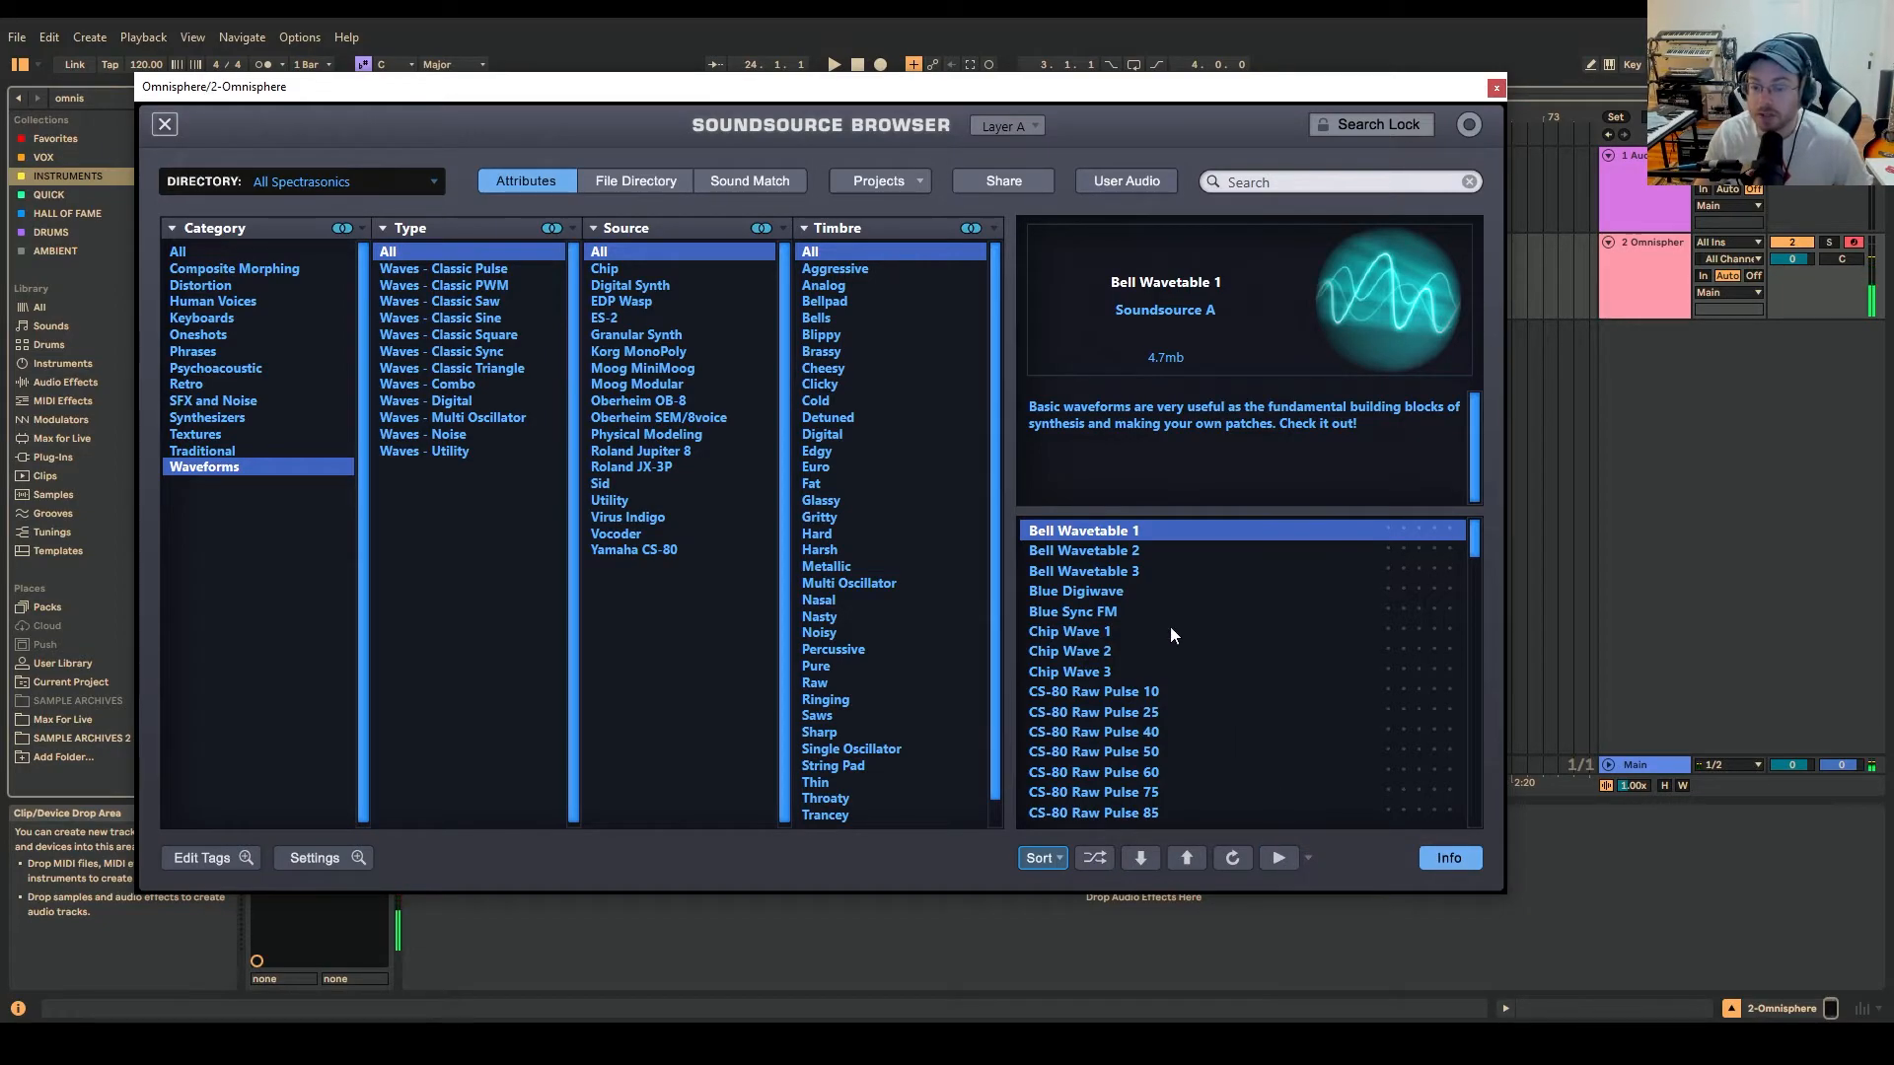
{"action": "key", "text": "Down"}
{"action": "left_click", "coordinate": [1274, 858]}
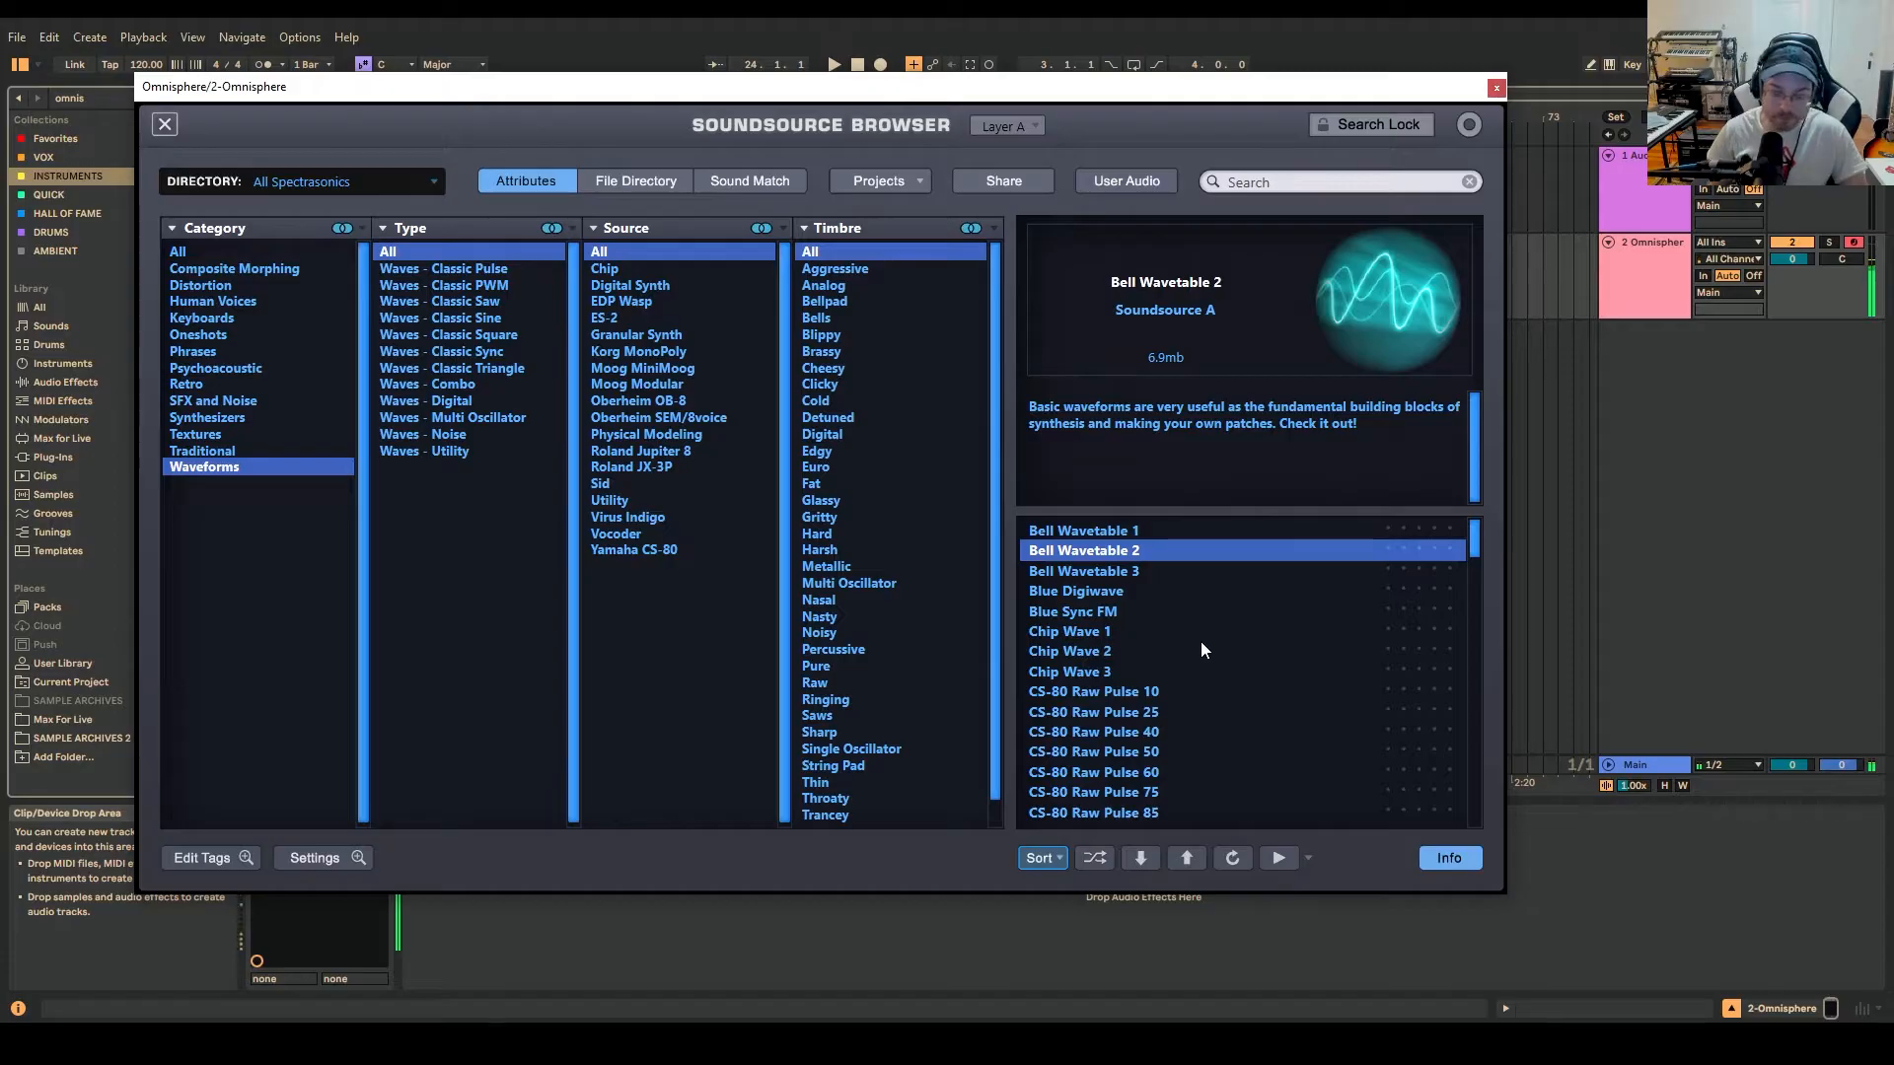
{"action": "left_click", "coordinate": [1187, 693]}
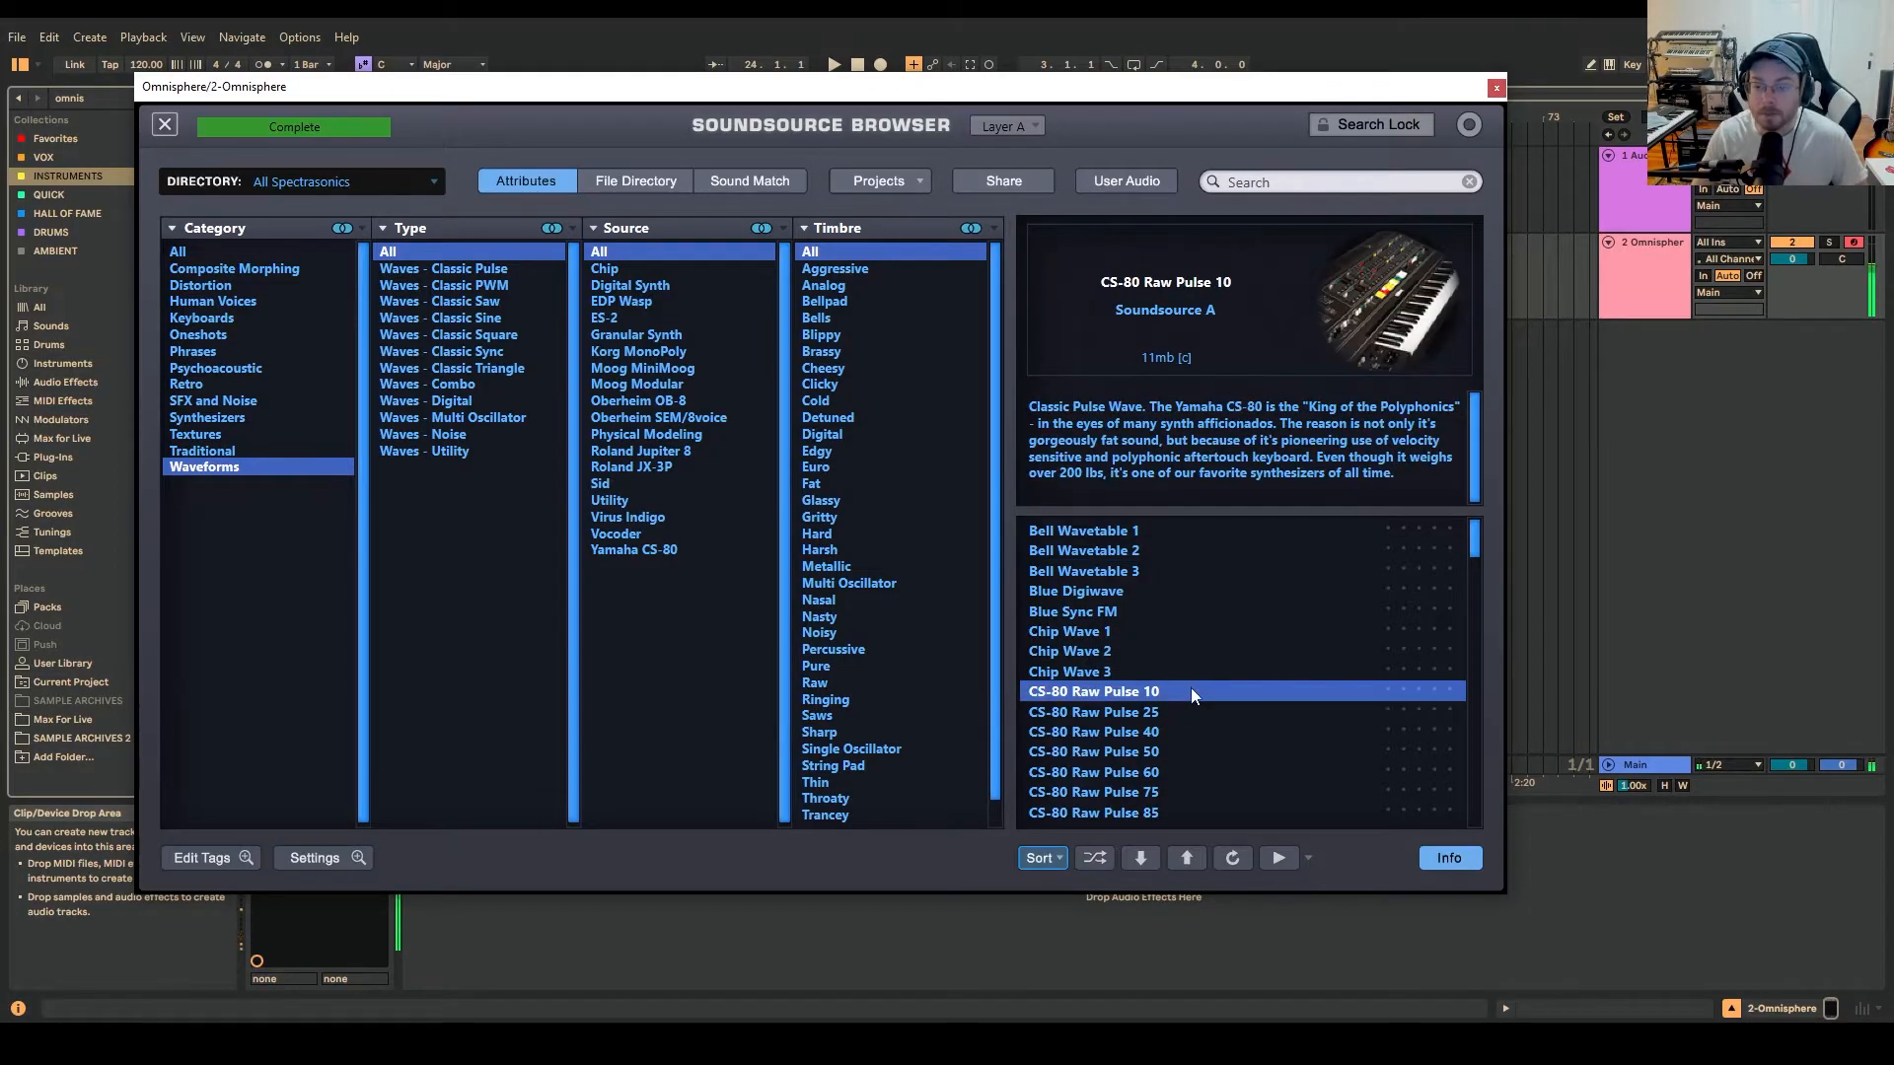
{"action": "scroll", "coordinate": [1180, 718], "scroll_direction": "down", "scroll_amount": 2}
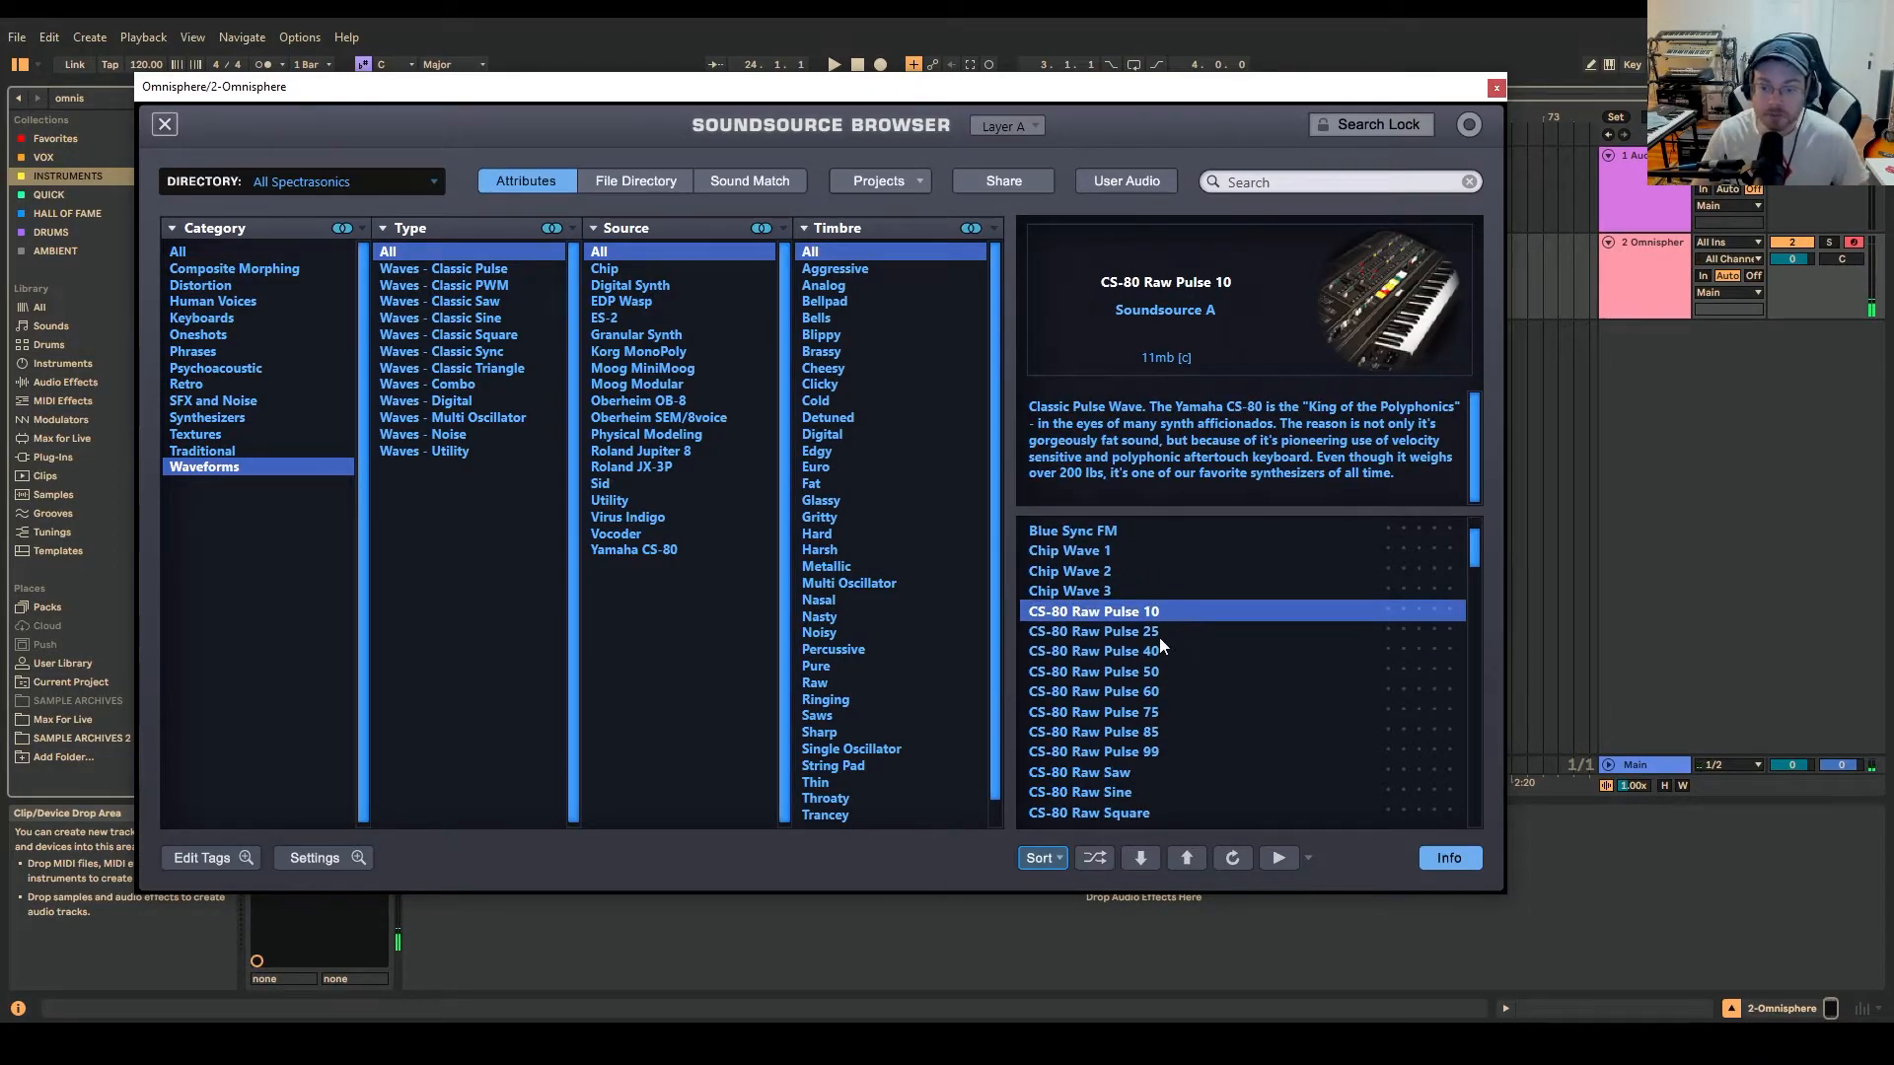
{"action": "left_click", "coordinate": [1158, 638]}
{"action": "left_click", "coordinate": [1156, 655]}
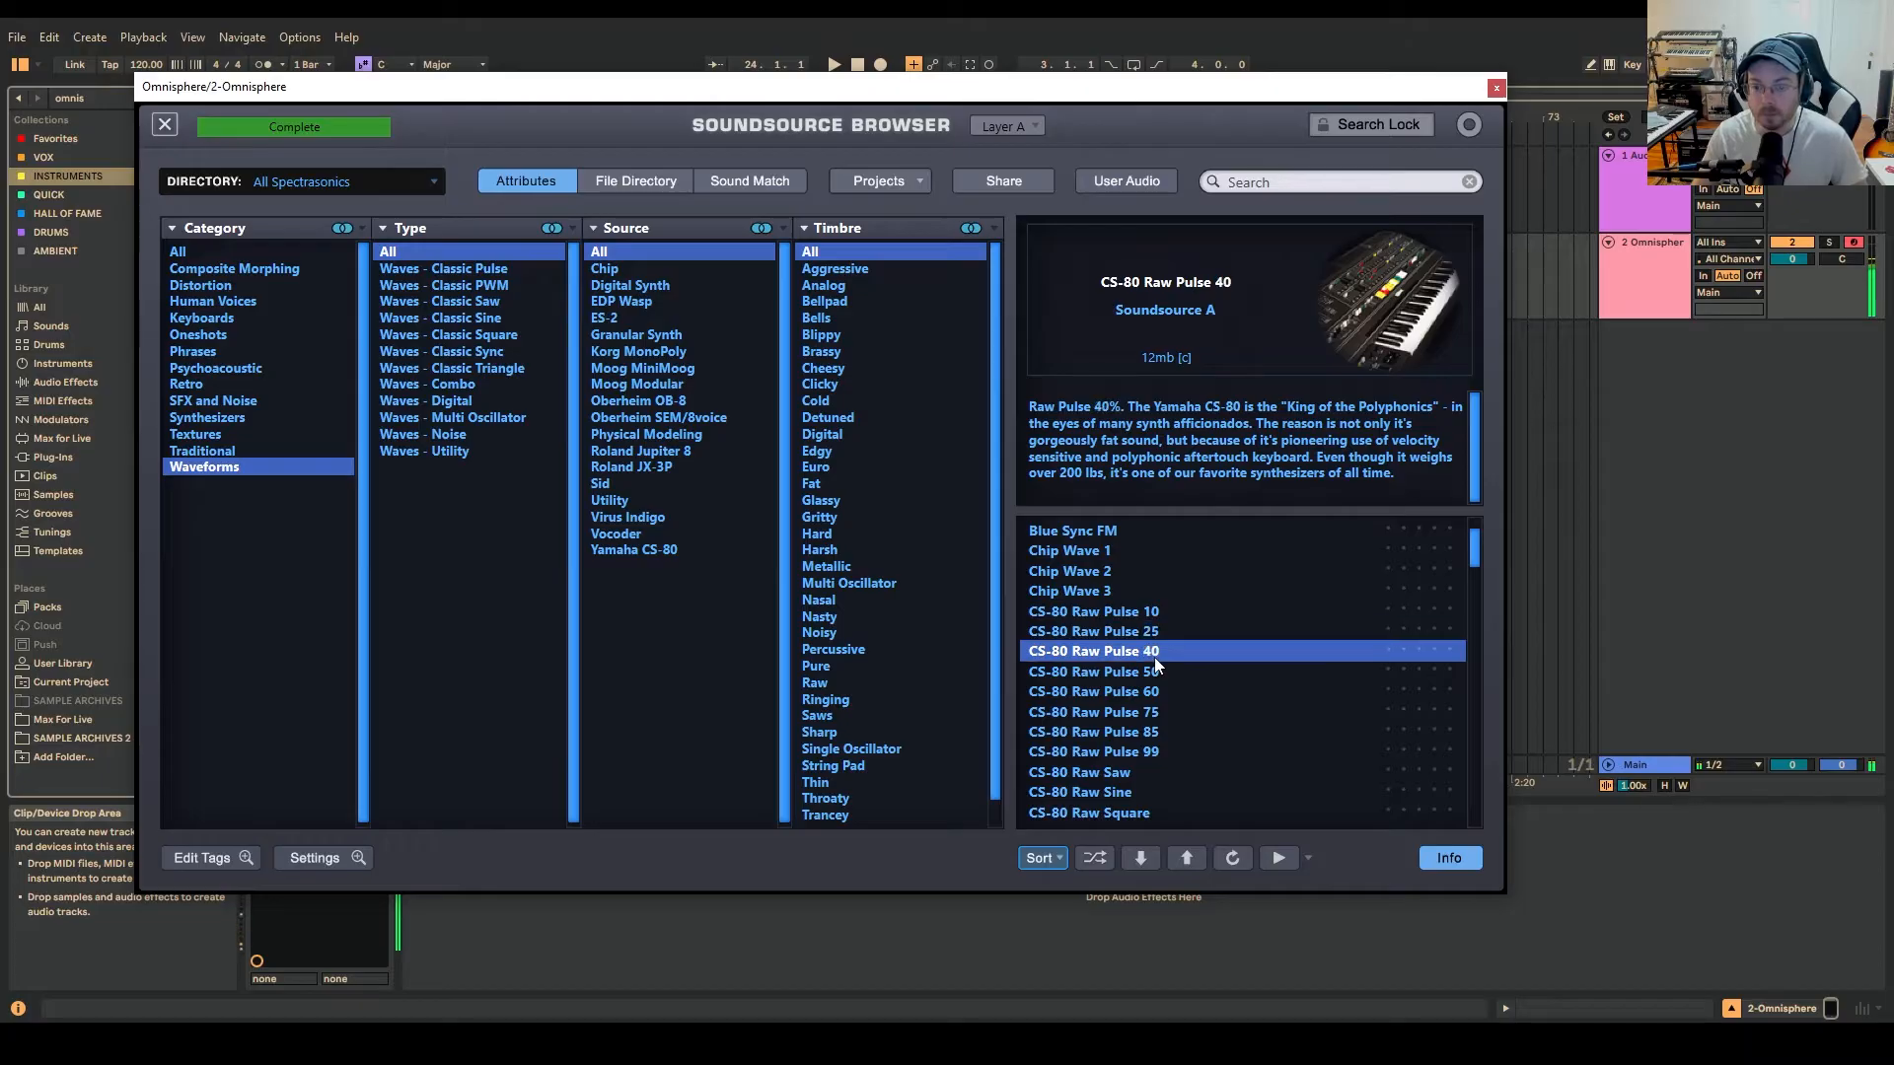
- Audition the Jupiter 8 pulse soundsources, including JP-8 Raw Pulse 40, 85, 99, 60 and 75
{"action": "scroll", "coordinate": [1151, 660], "scroll_direction": "down", "scroll_amount": 5}
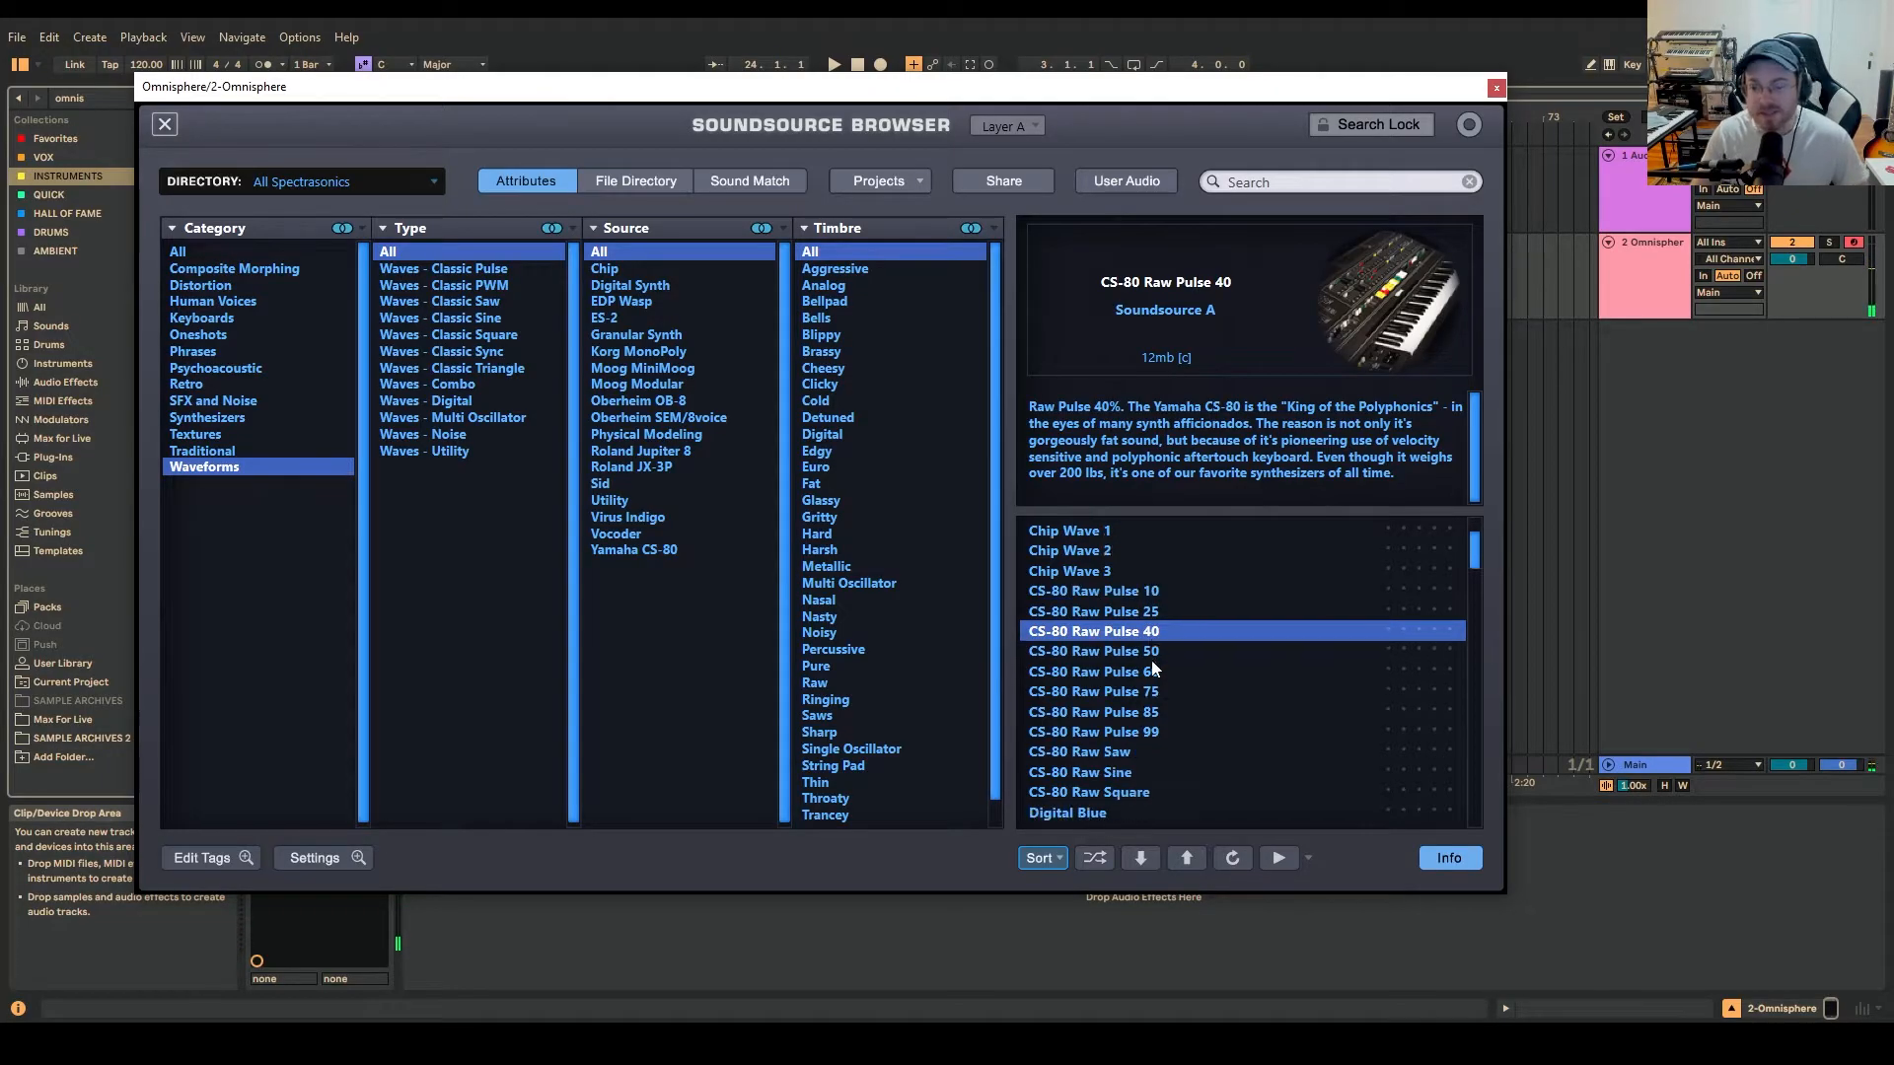
{"action": "scroll", "coordinate": [1151, 660], "scroll_direction": "down", "scroll_amount": 4}
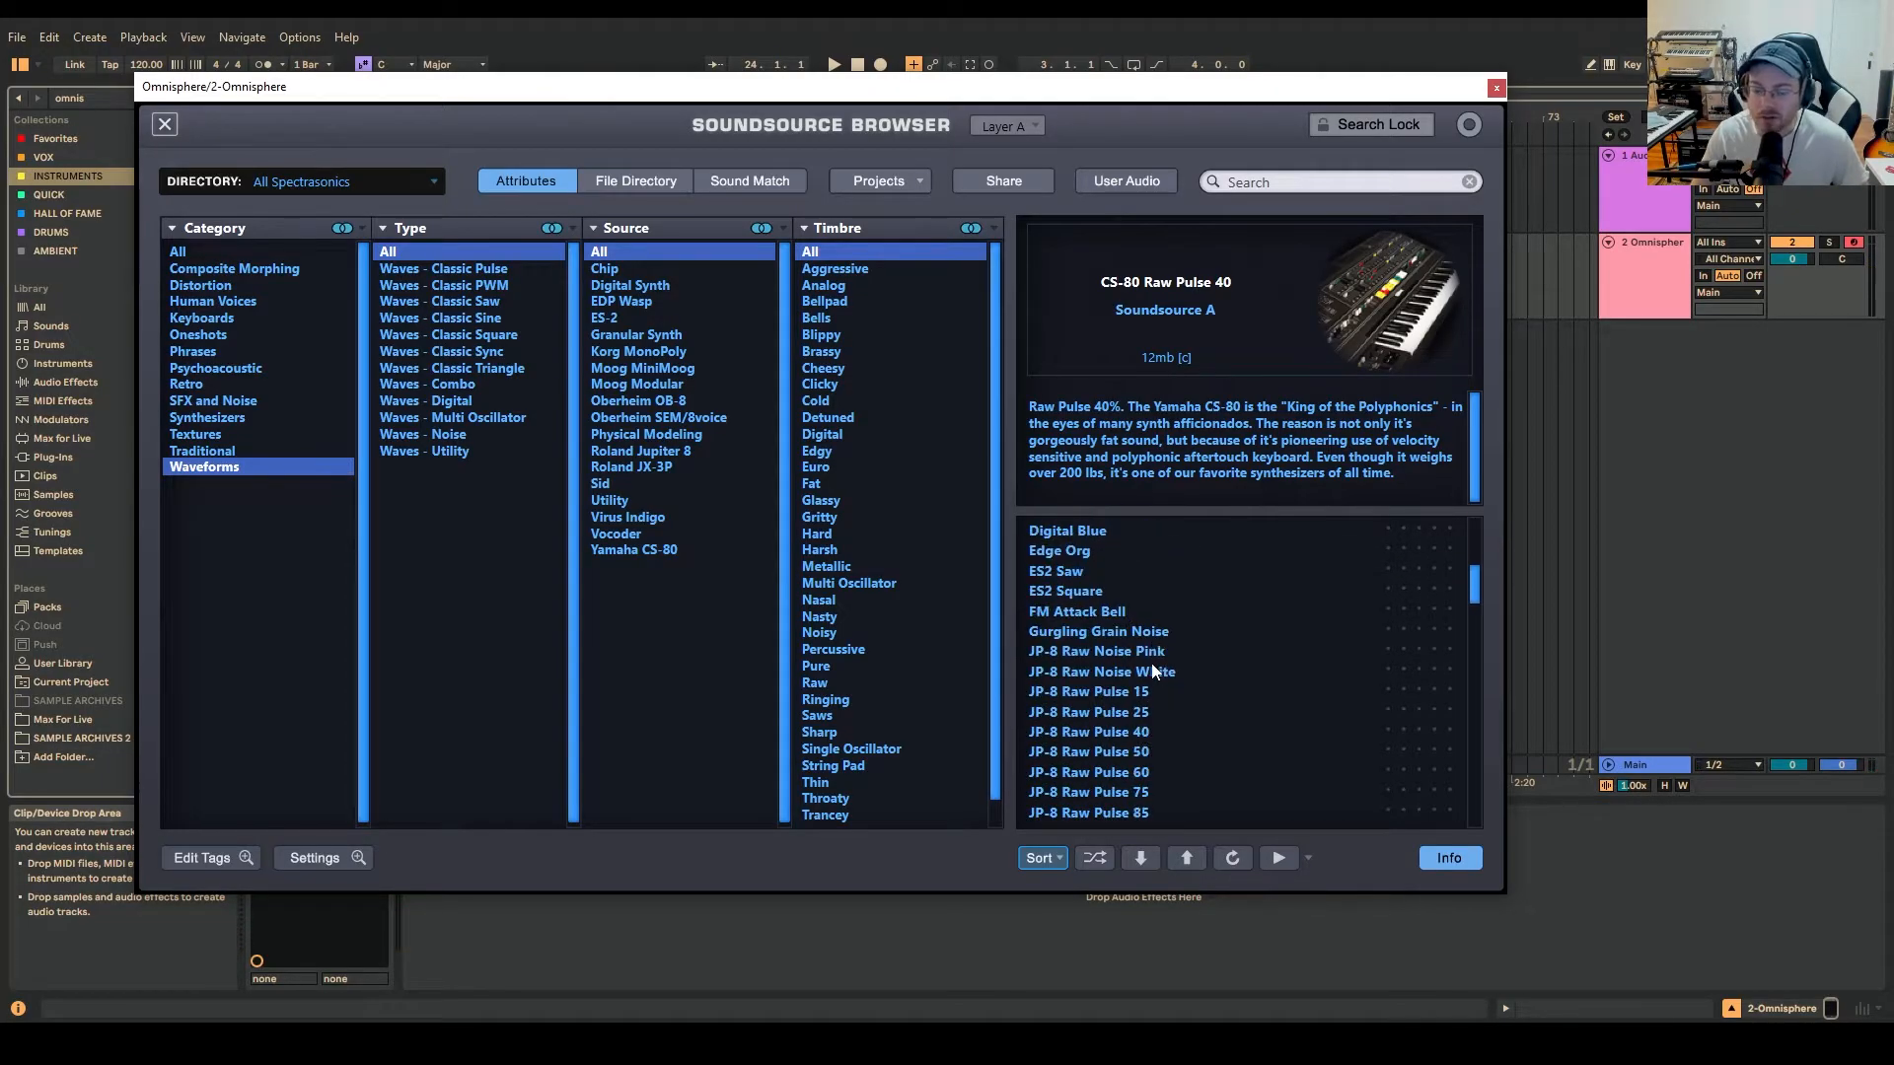
{"action": "left_click", "coordinate": [1147, 672]}
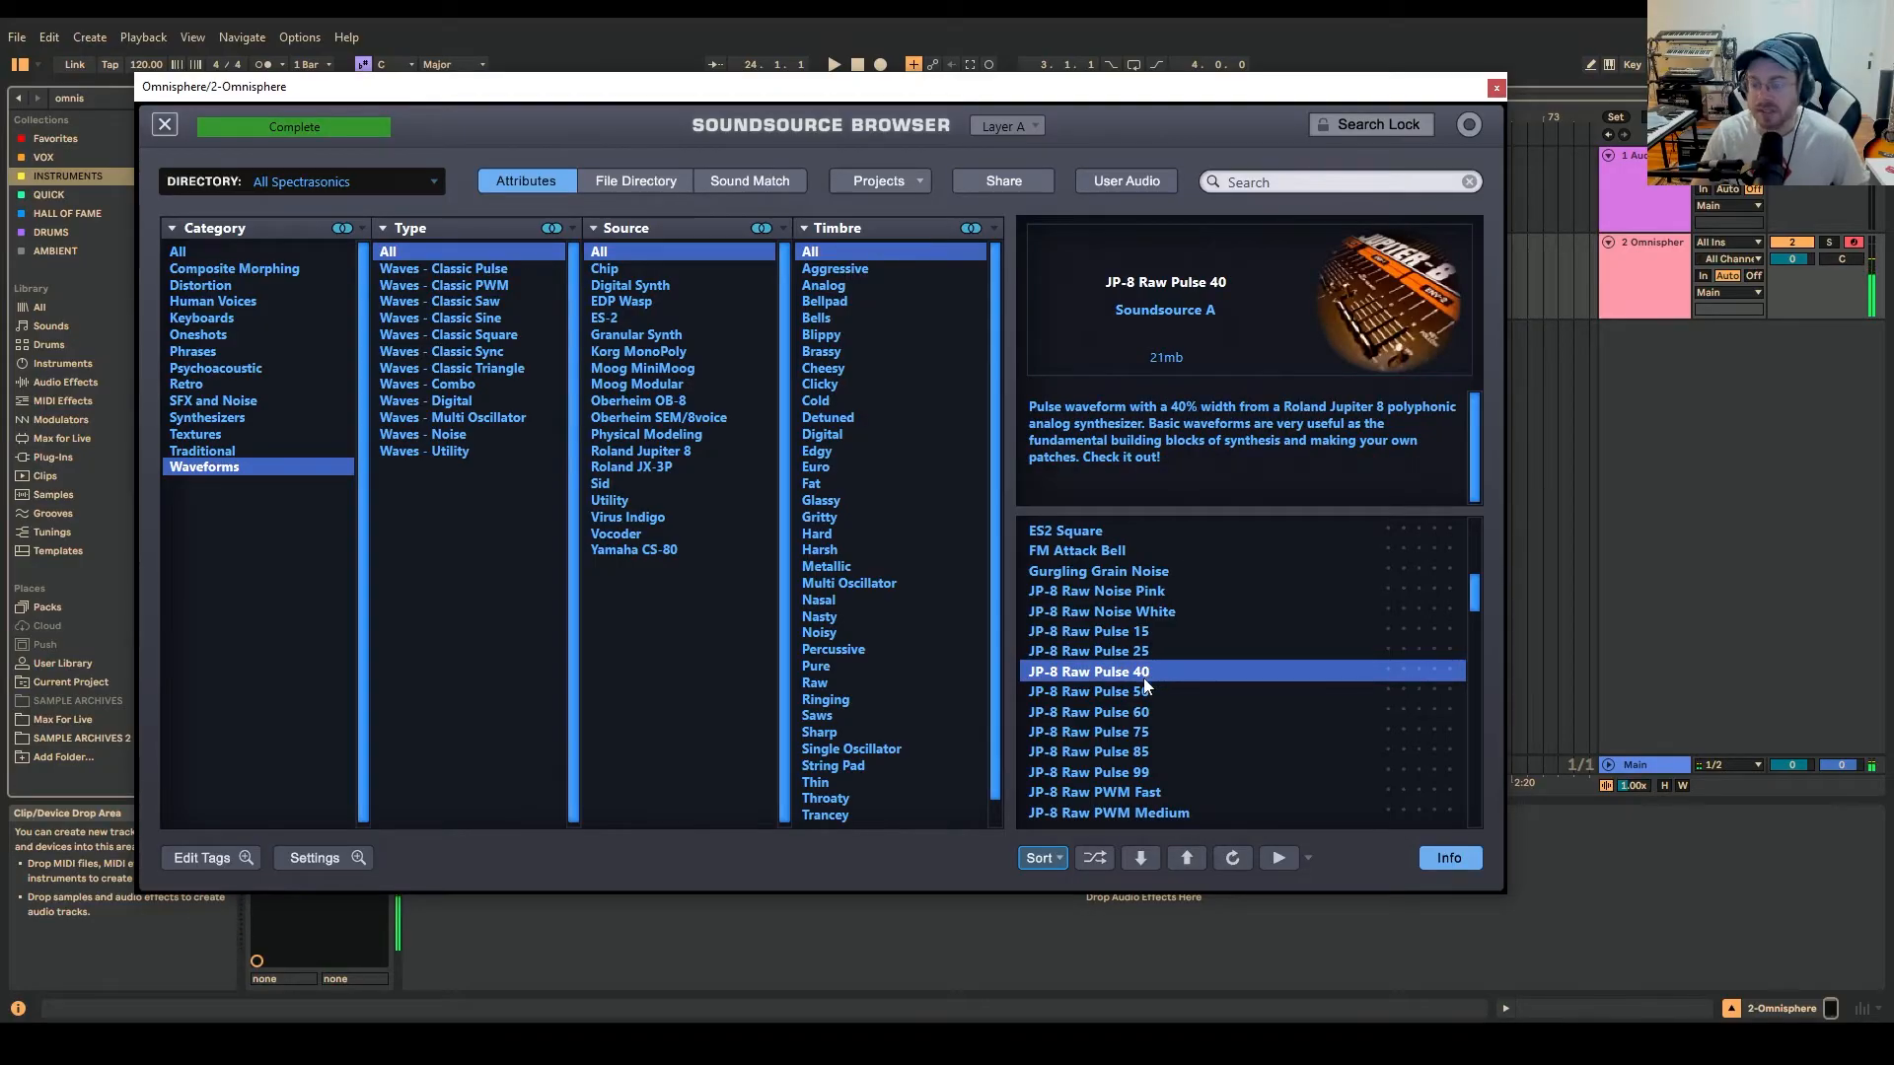
{"action": "scroll", "coordinate": [1142, 690], "scroll_direction": "down", "scroll_amount": 2}
{"action": "left_click", "coordinate": [1143, 692]}
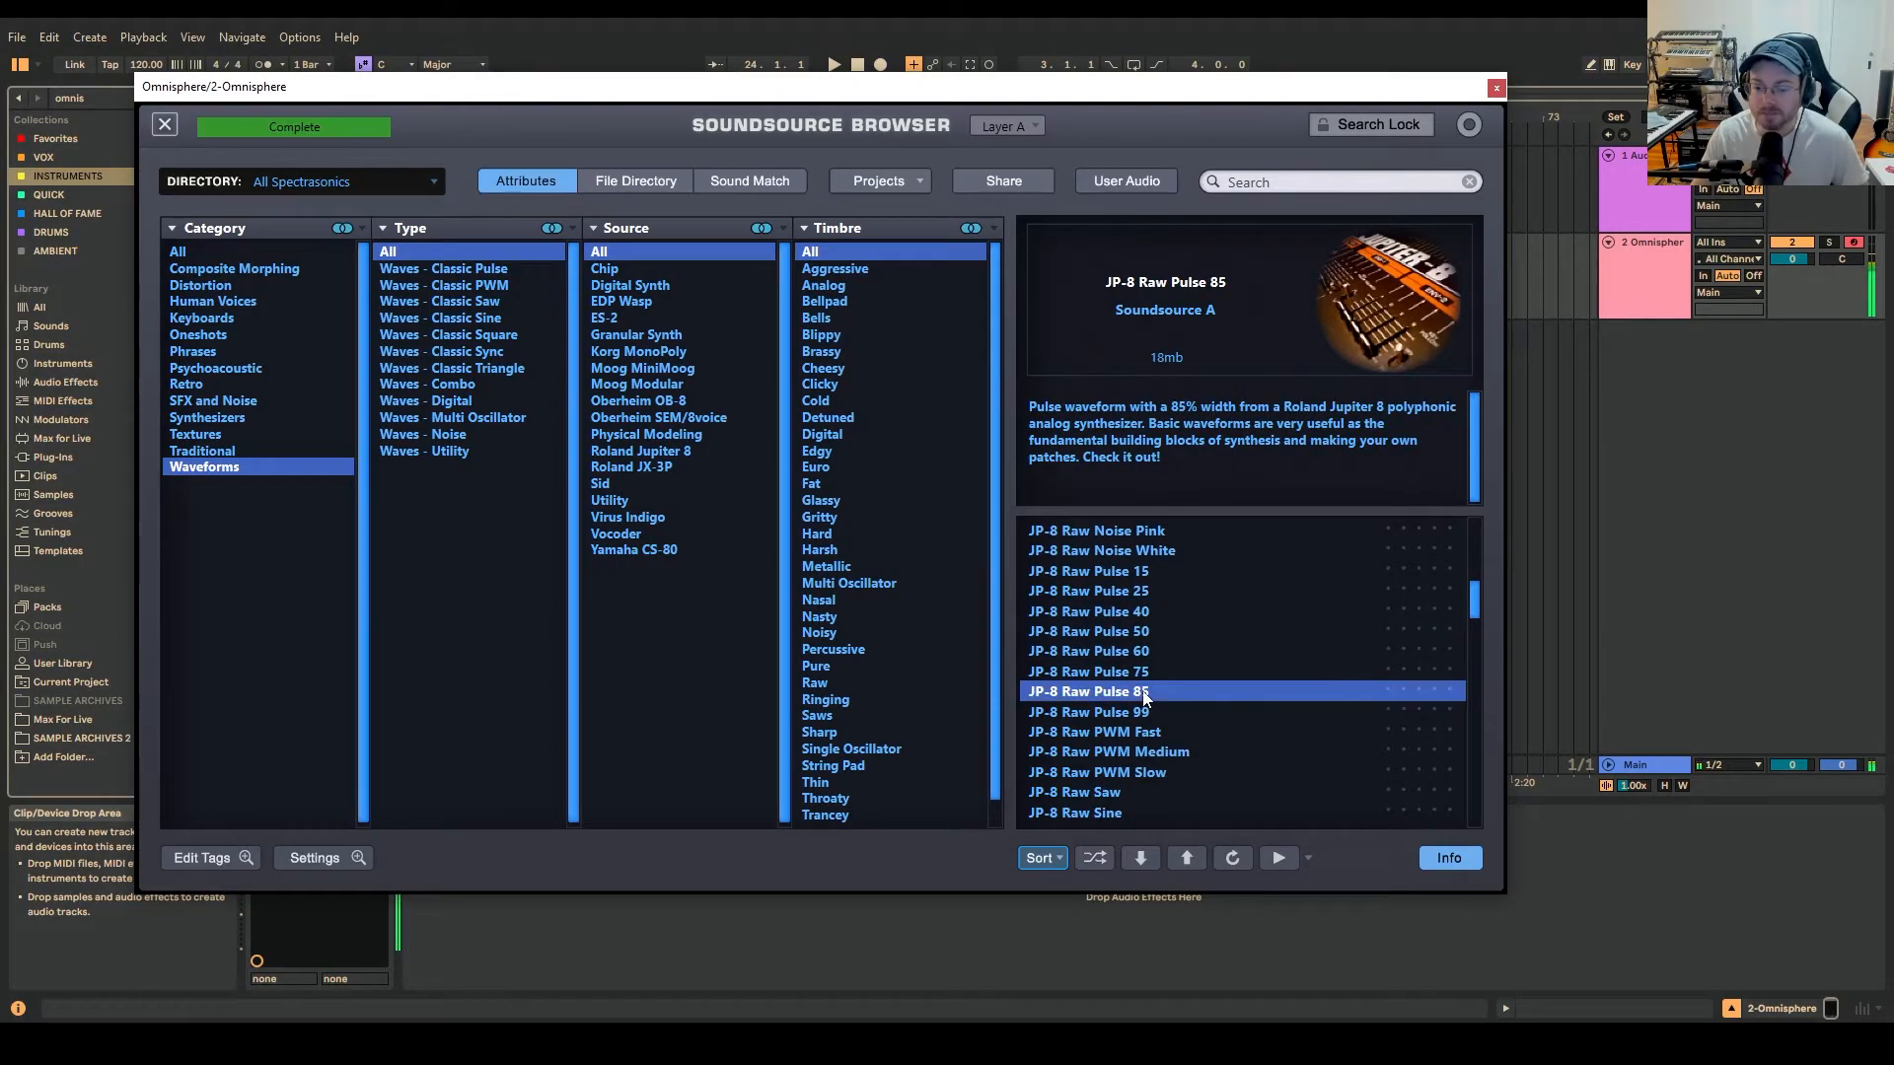
{"action": "left_click", "coordinate": [1149, 711]}
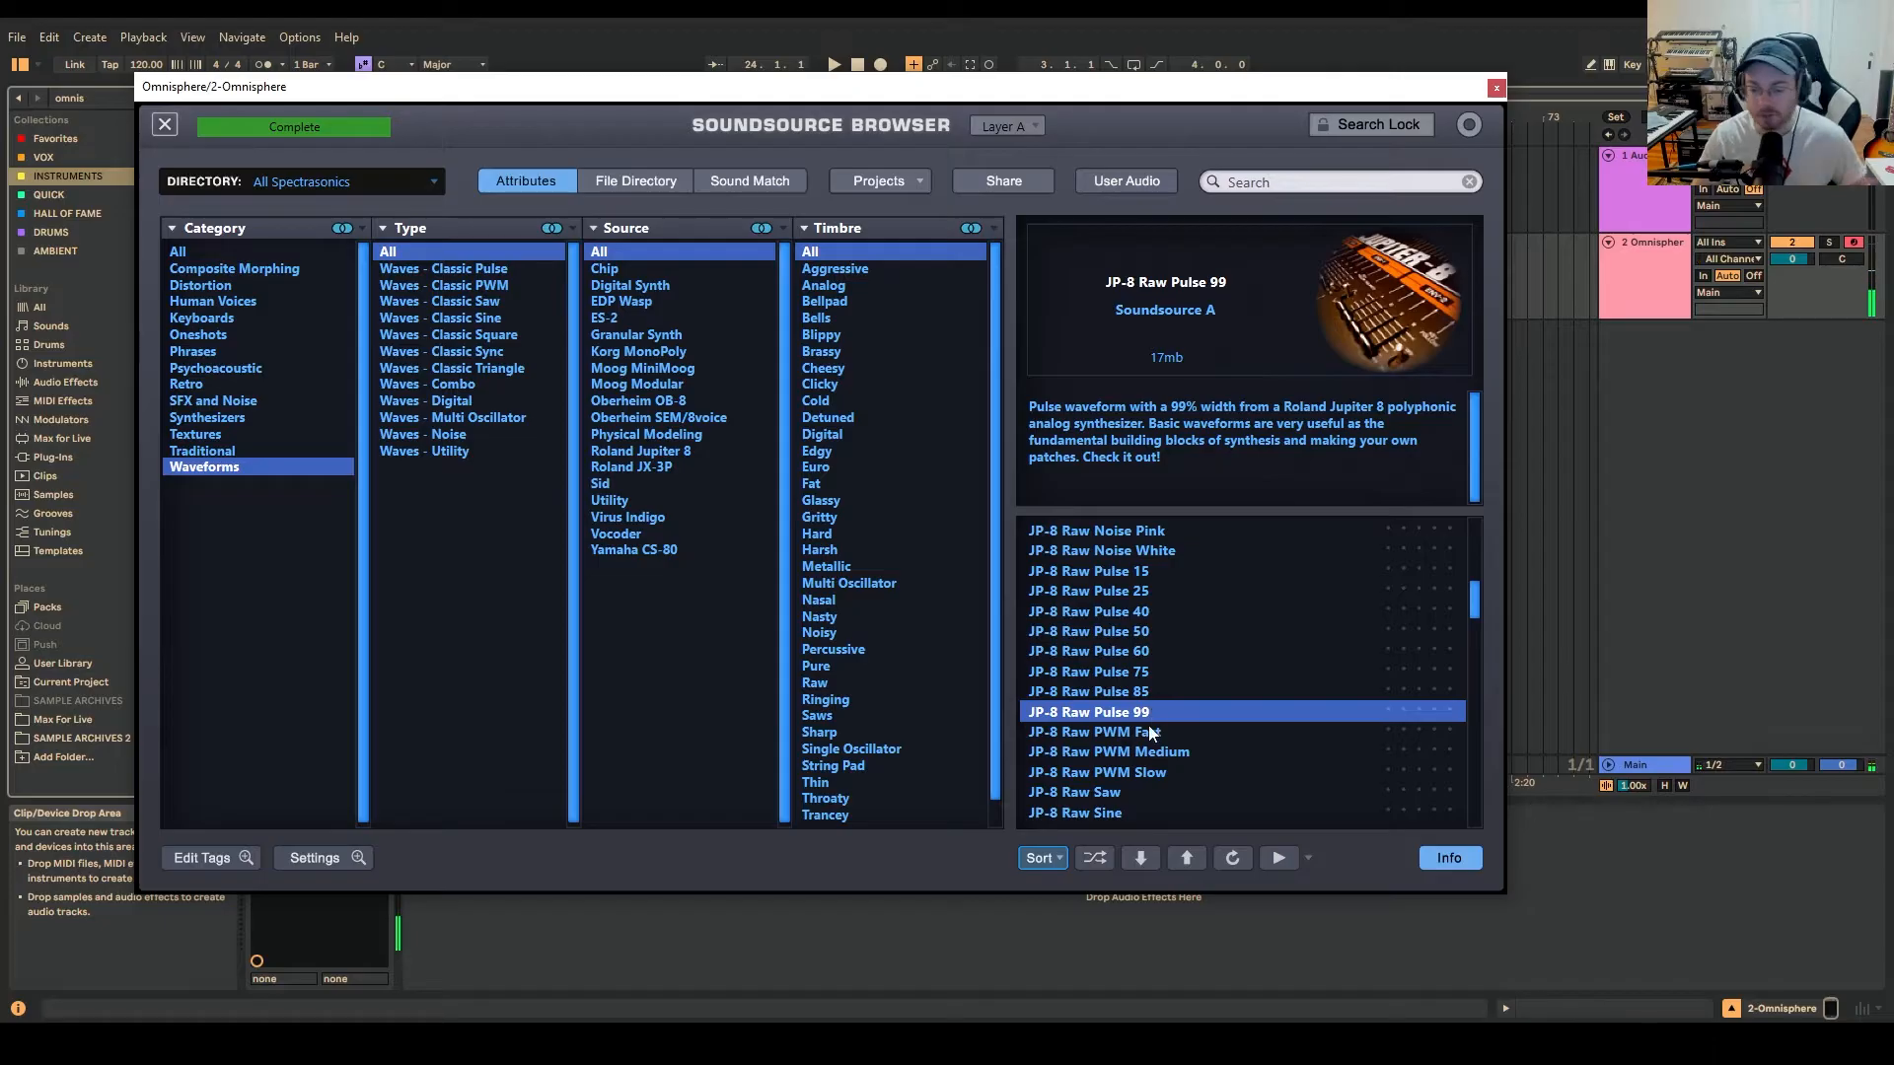
{"action": "left_click", "coordinate": [1158, 655]}
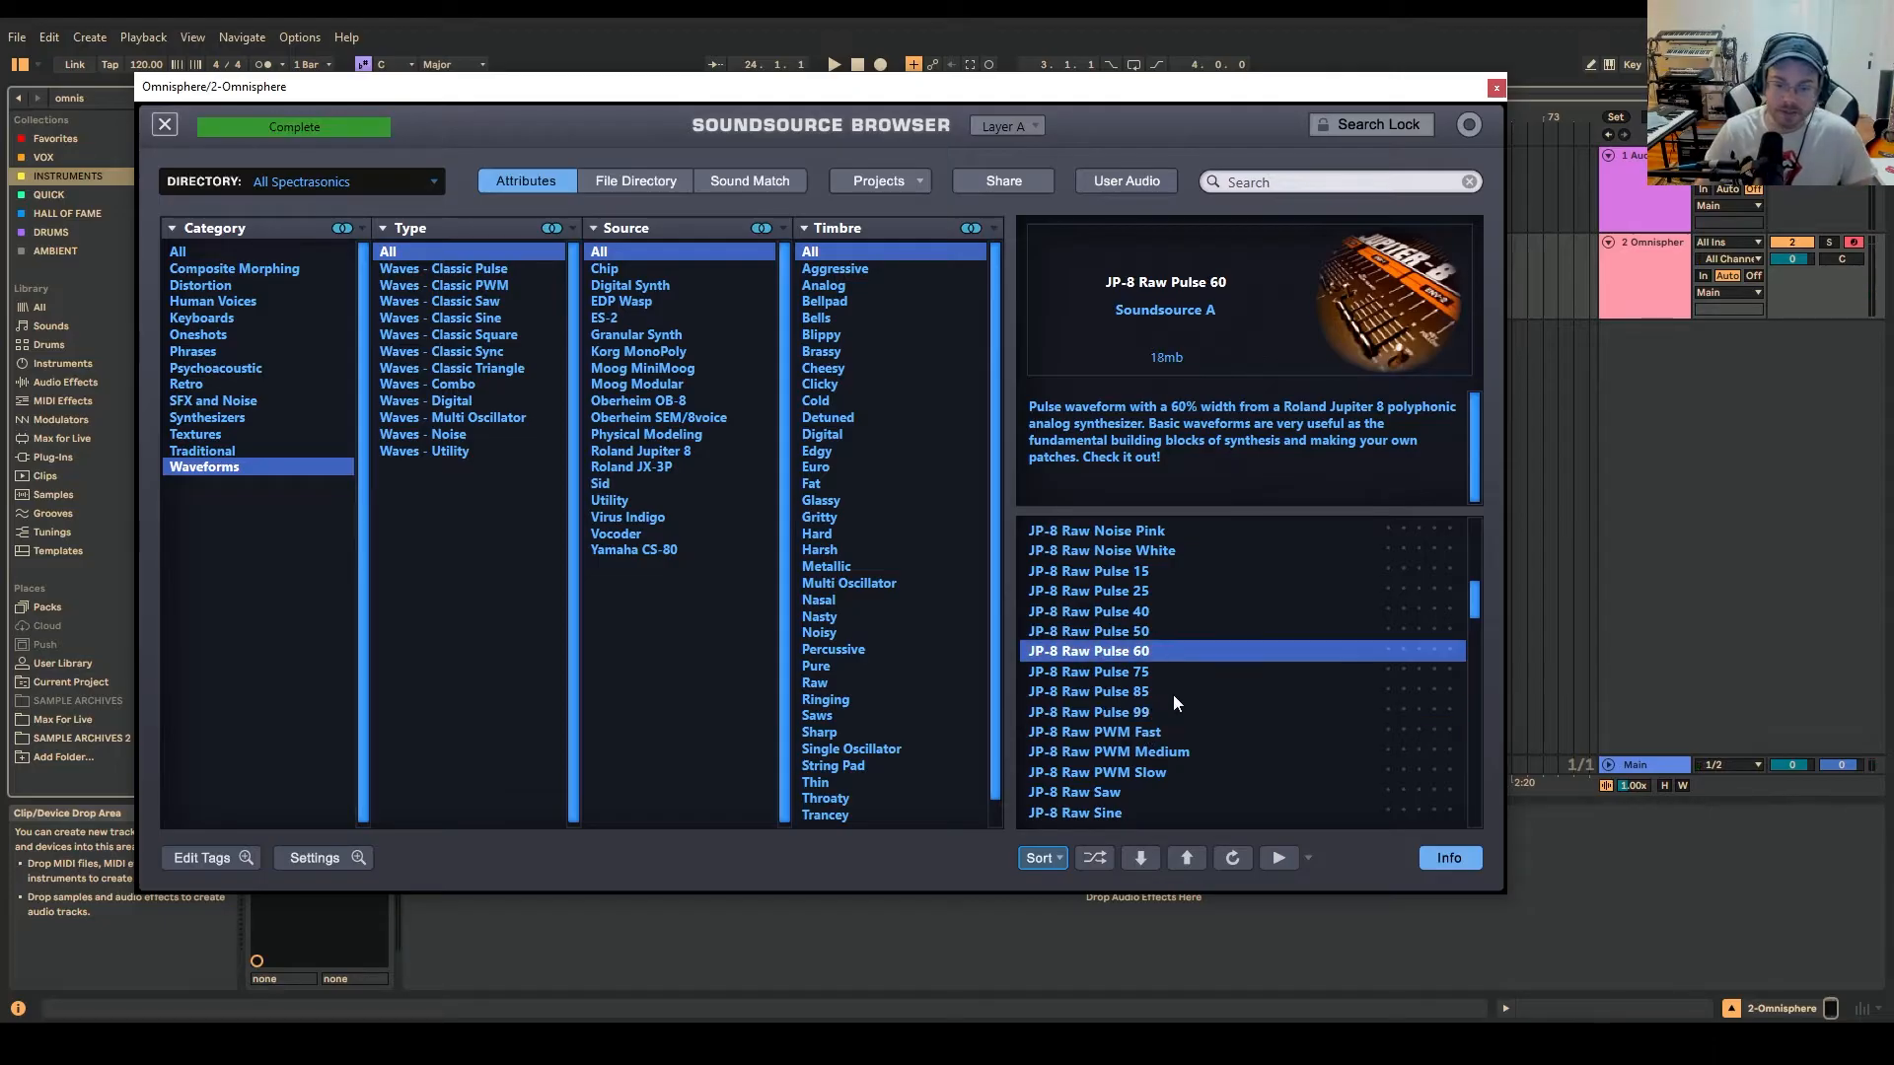
{"action": "left_click", "coordinate": [1169, 674]}
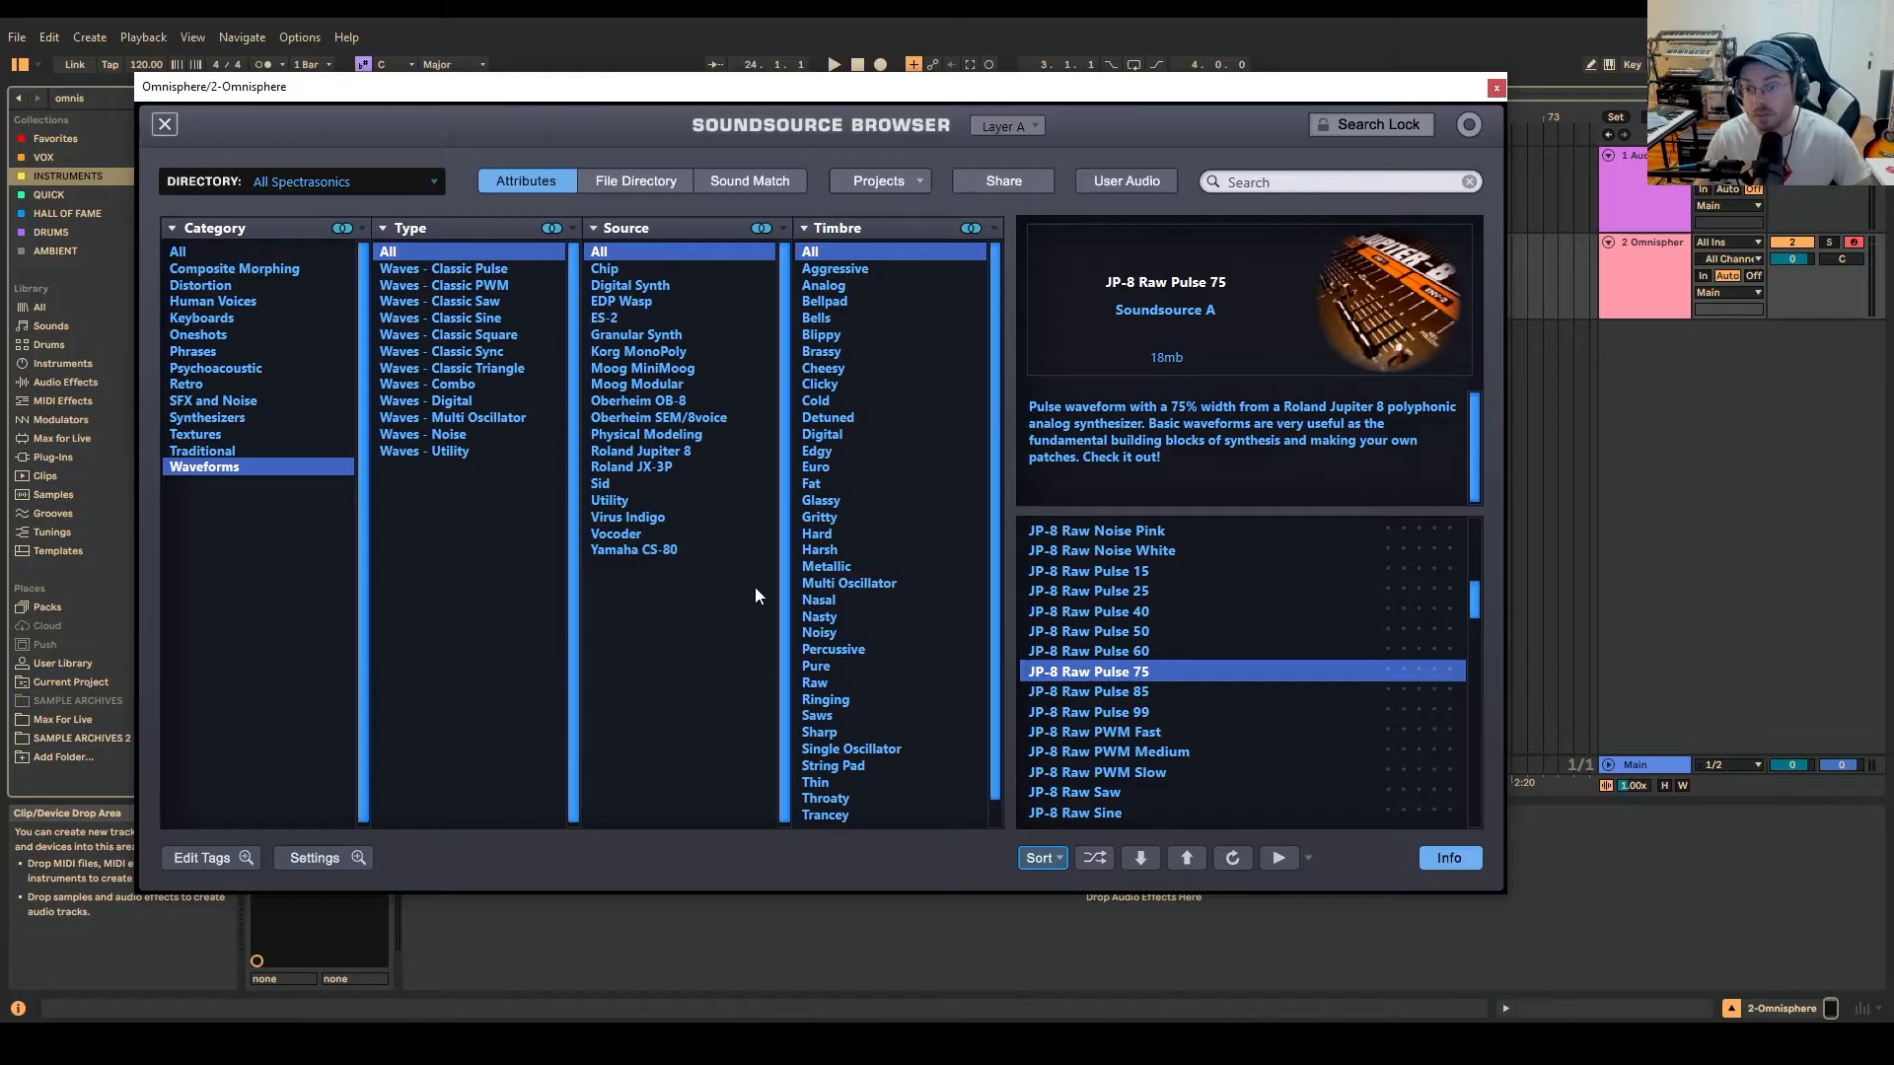
- Preview A Feeling of Emptiness from the Textures category and Alien Station from the Retro category
{"action": "left_click", "coordinate": [245, 434]}
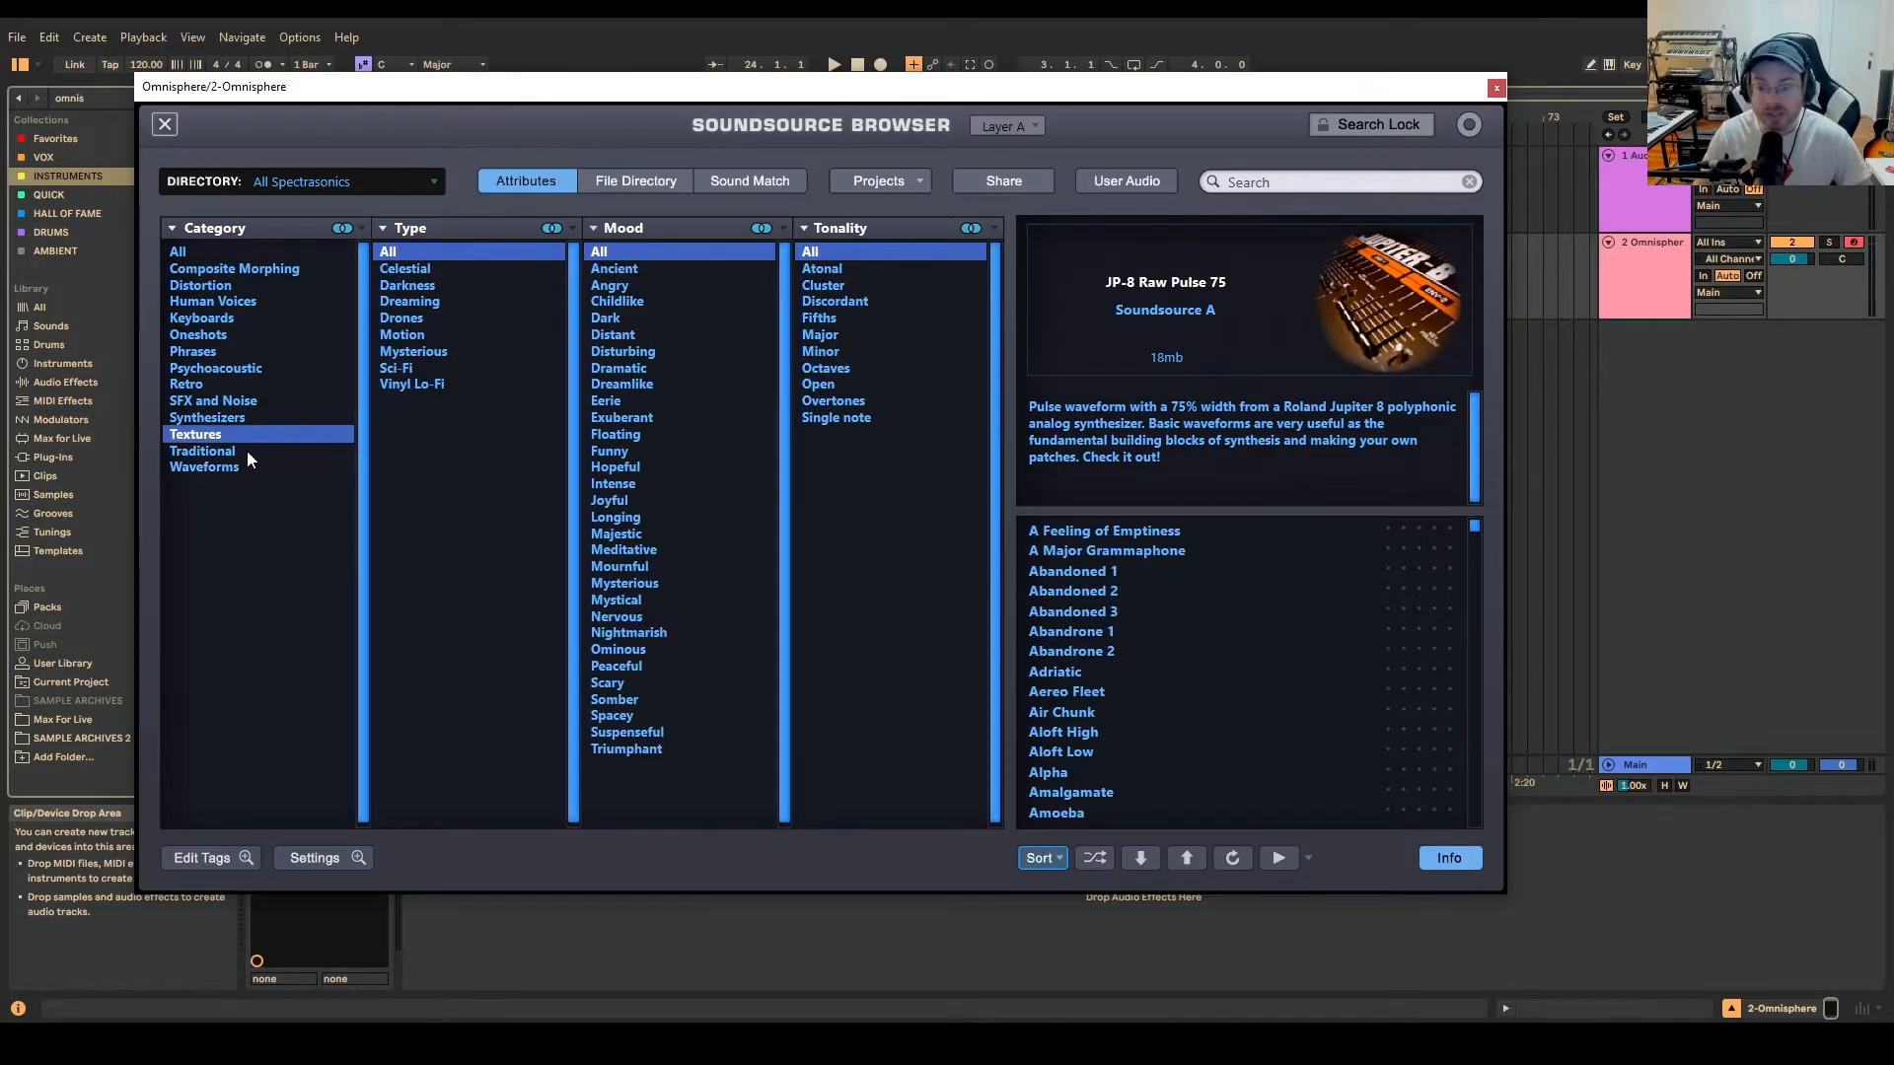
{"action": "left_click", "coordinate": [1095, 530]}
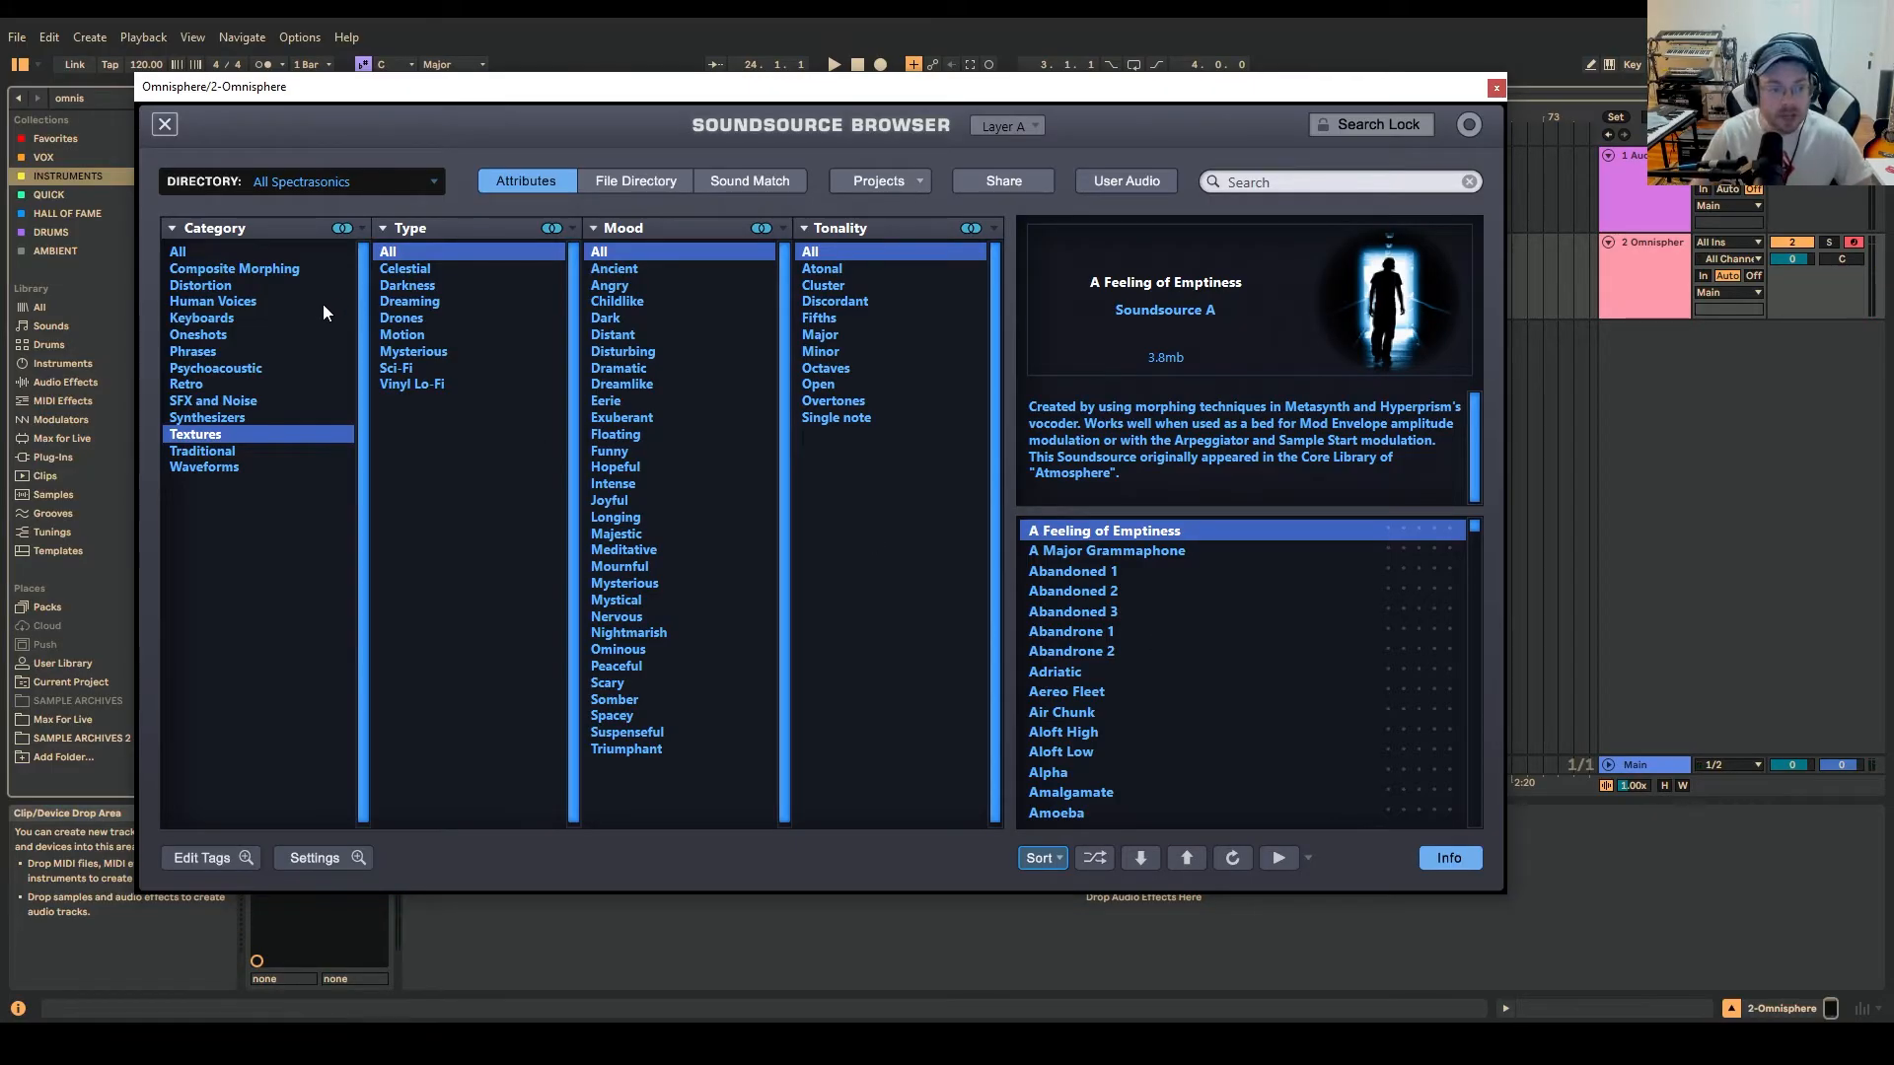
{"action": "left_click", "coordinate": [227, 383]}
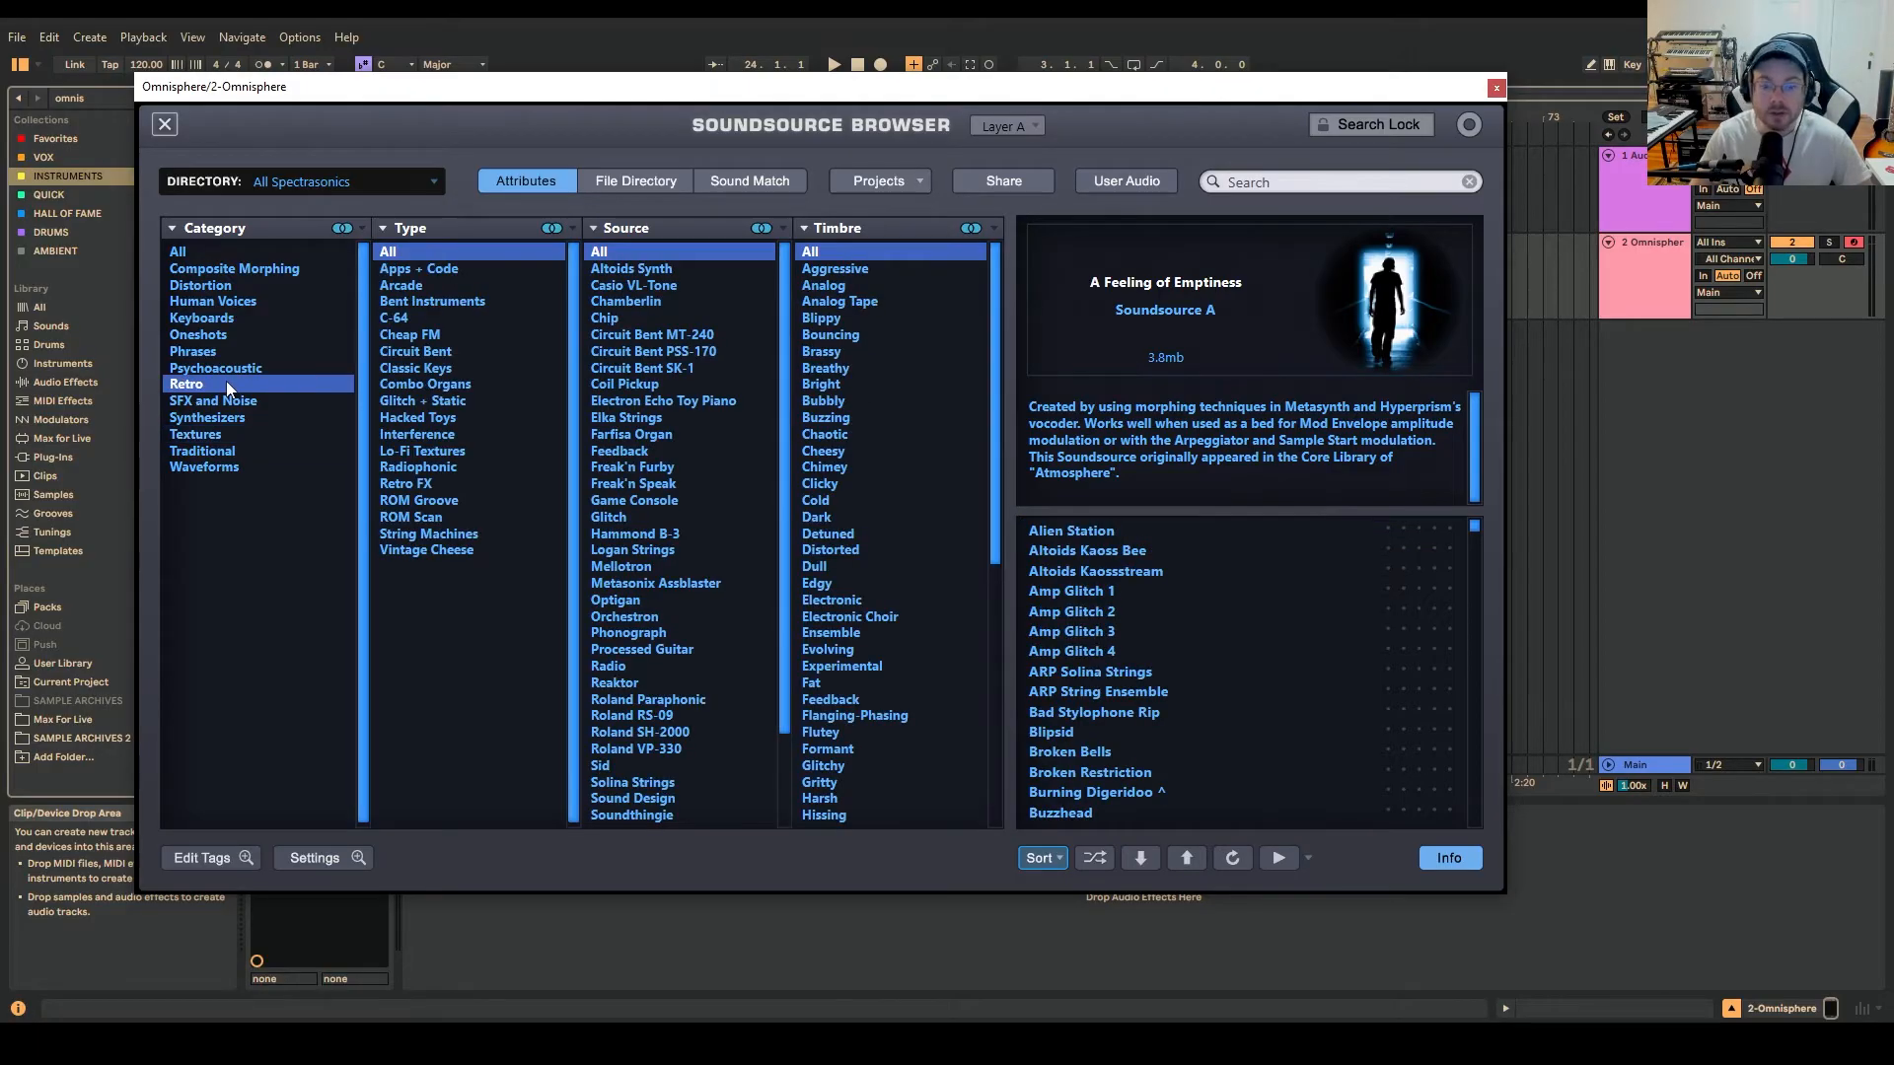
{"action": "left_click", "coordinate": [1077, 534]}
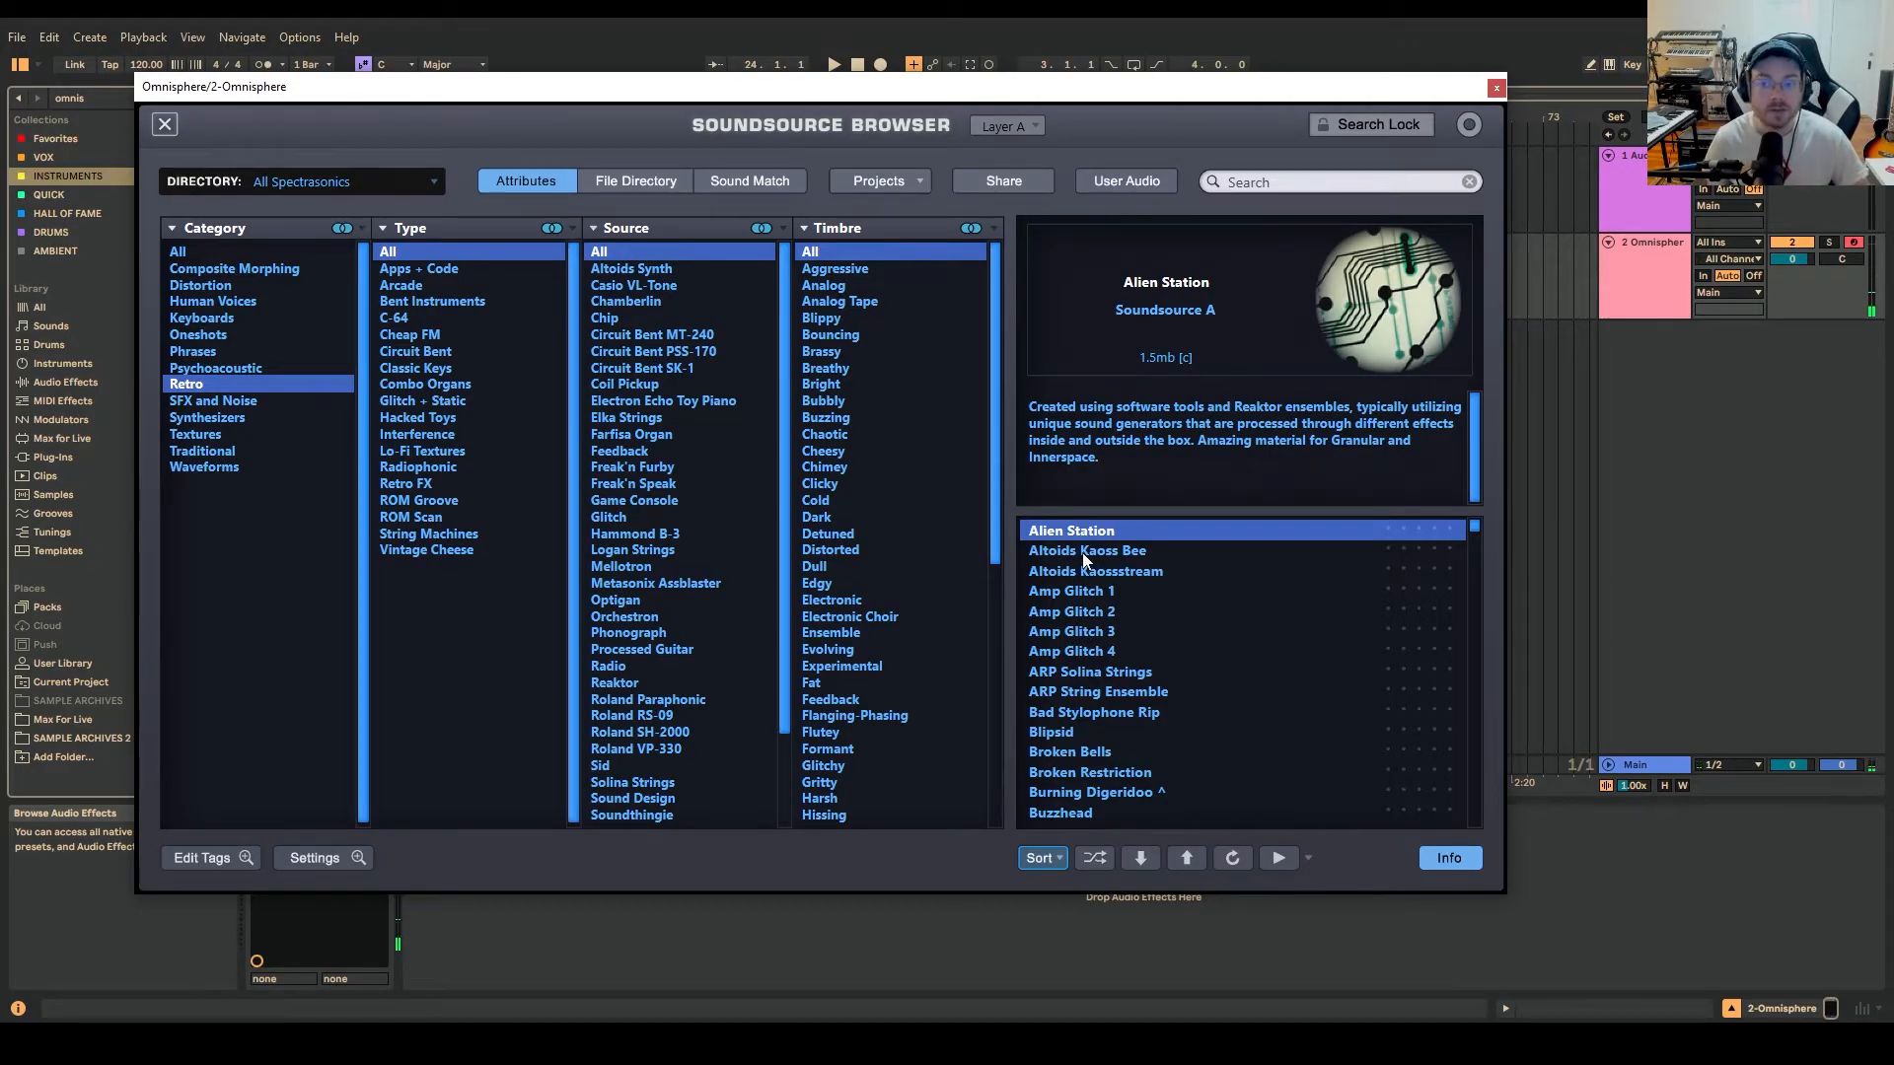
- Load CS-80 Raw Pulse 75 from the Waveforms category into layer A and close the soundsource browser
{"action": "left_click", "coordinate": [254, 467]}
{"action": "left_click", "coordinate": [1160, 755]}
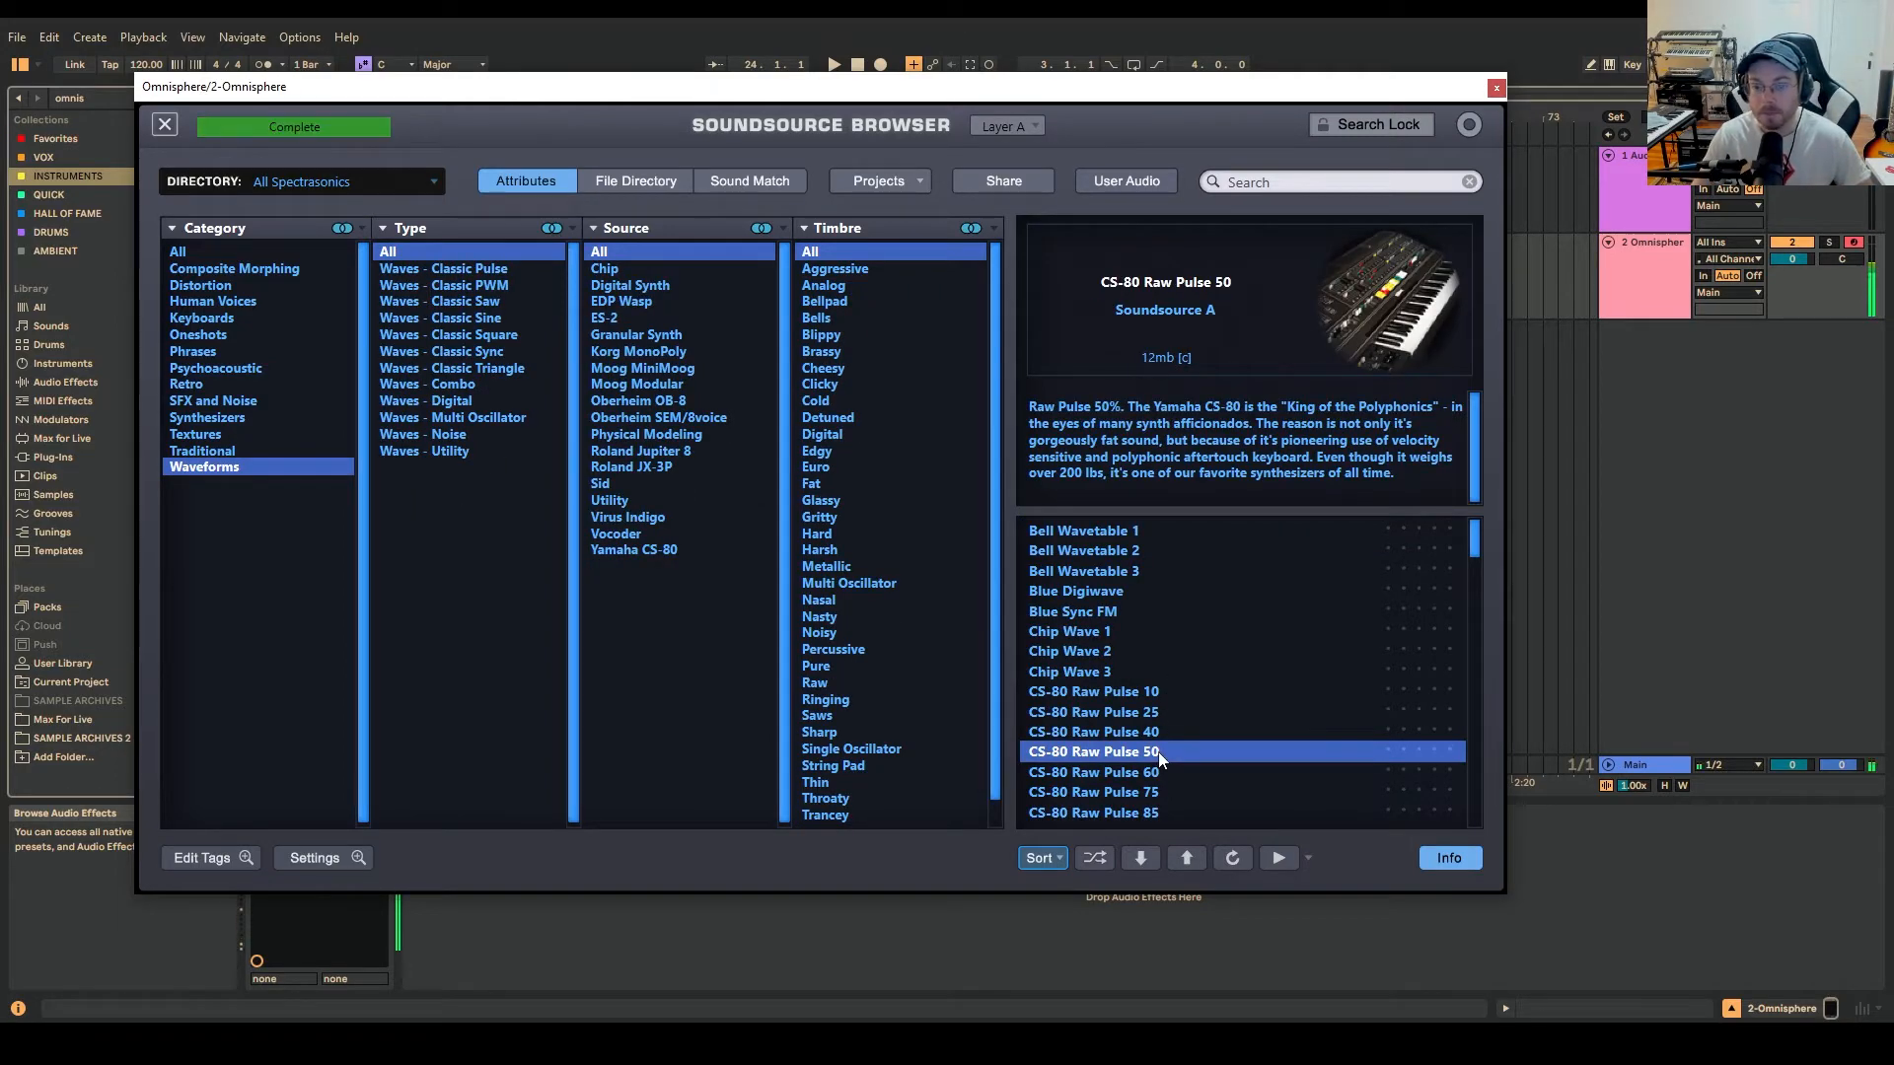
{"action": "key", "text": "Down"}
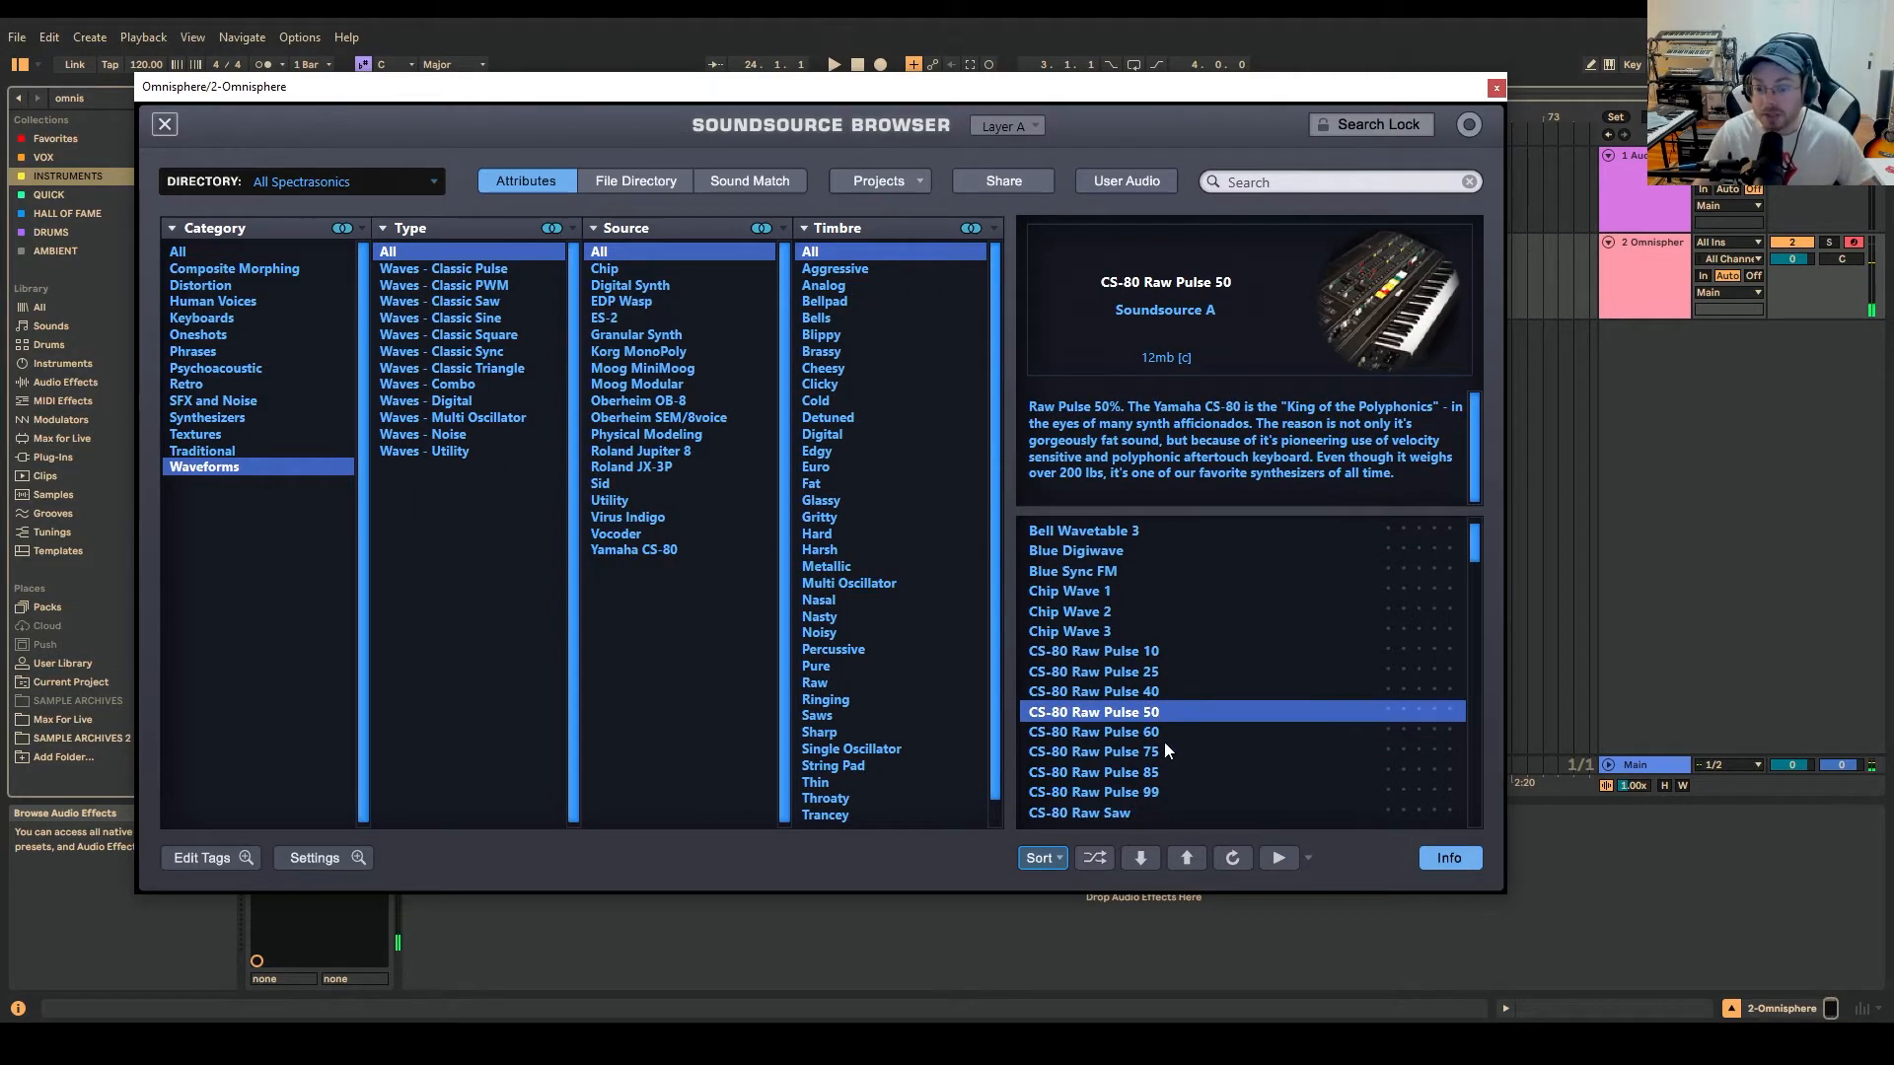
{"action": "key", "text": "Down"}
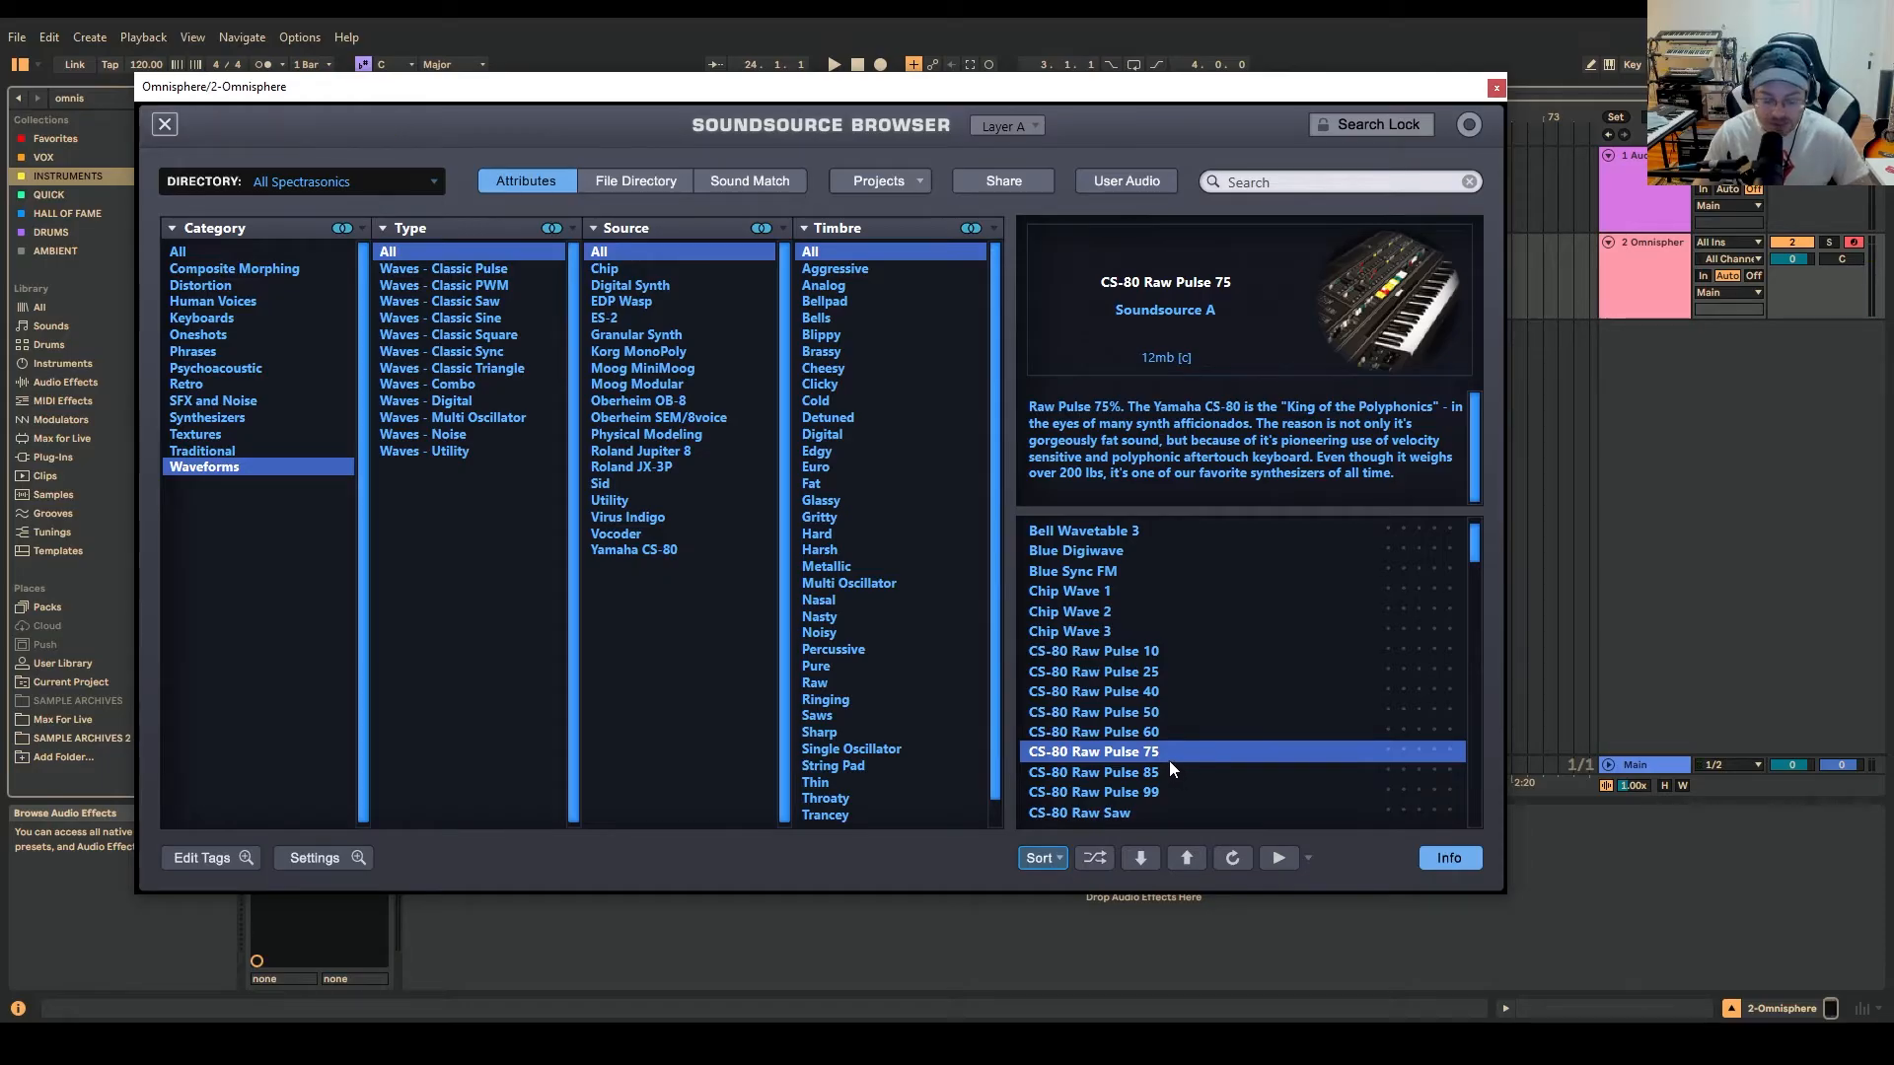
{"action": "left_click", "coordinate": [167, 125]}
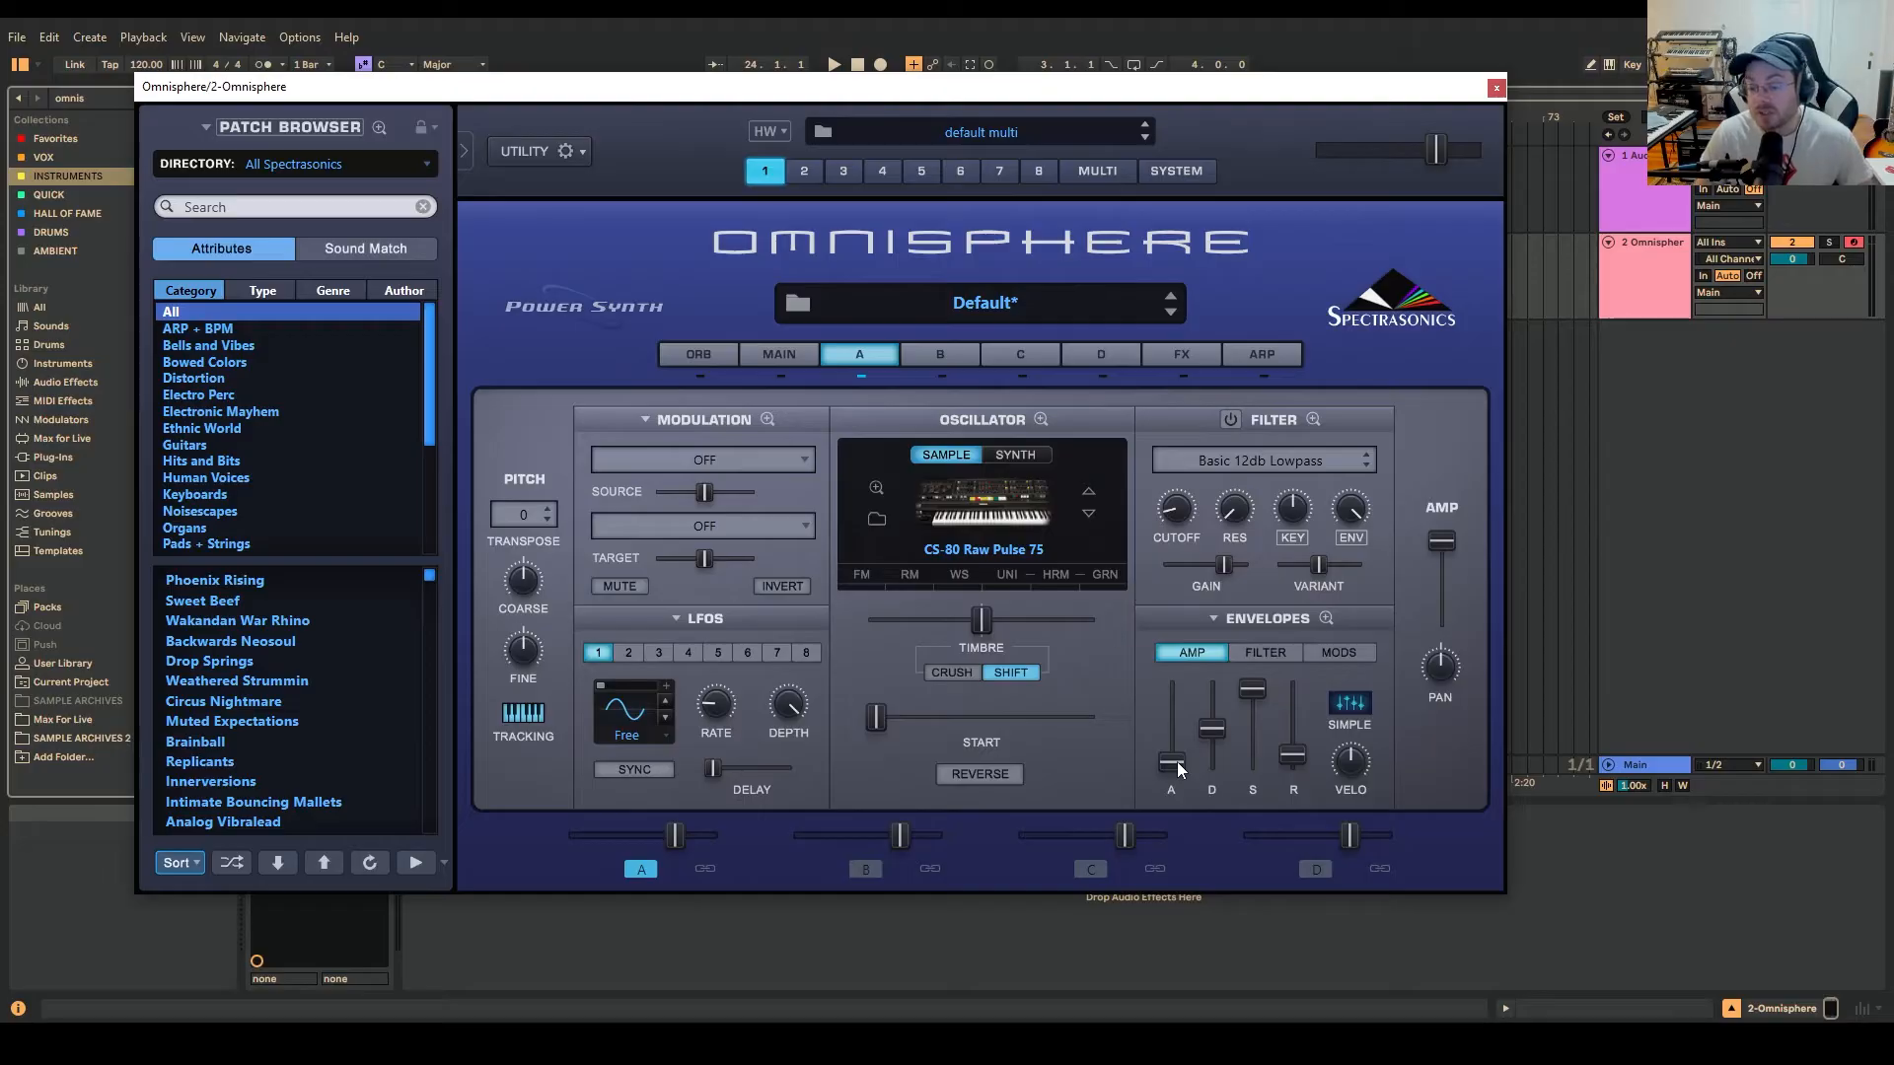
- Raise the attack and release of layer A's amp envelope for a slow fade-in and a longer tail
{"action": "left_click_drag", "start_coordinate": [1177, 763], "coordinate": [1188, 710]}
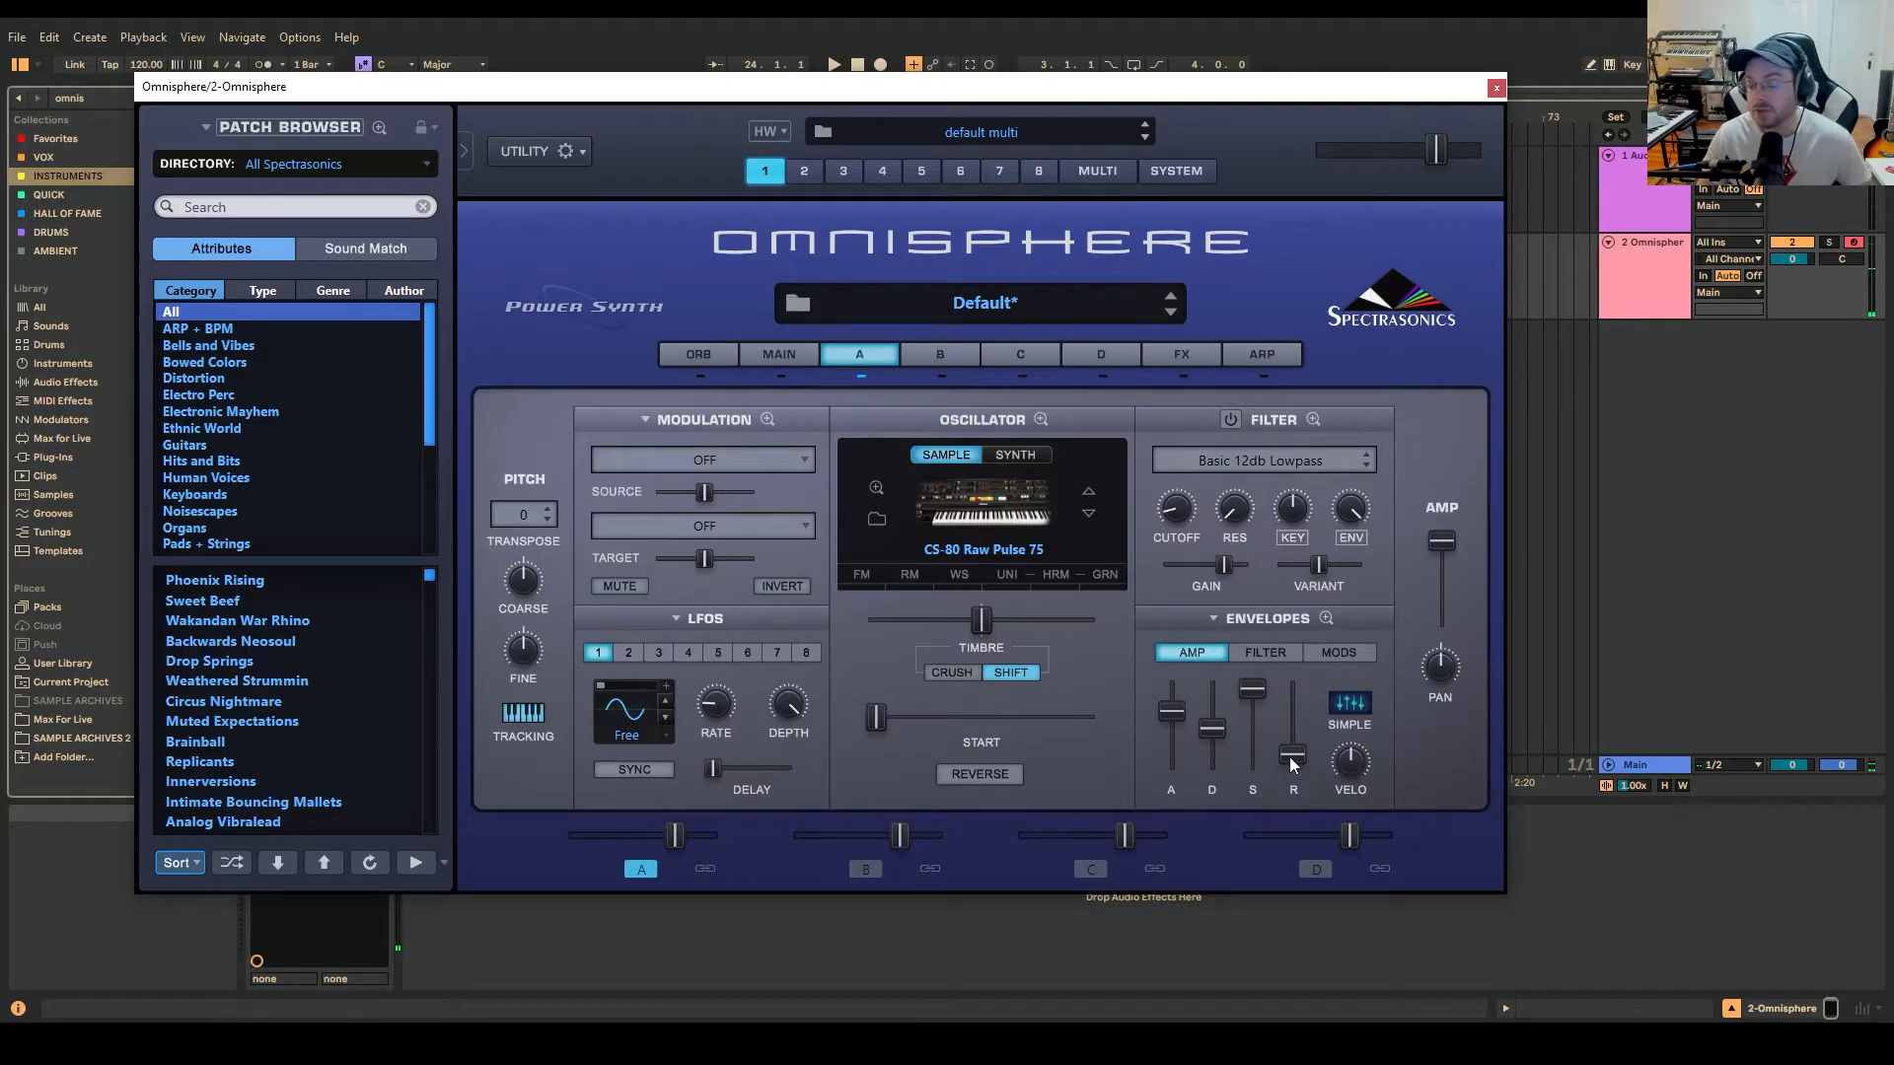
{"action": "left_click_drag", "start_coordinate": [1293, 762], "coordinate": [1301, 737]}
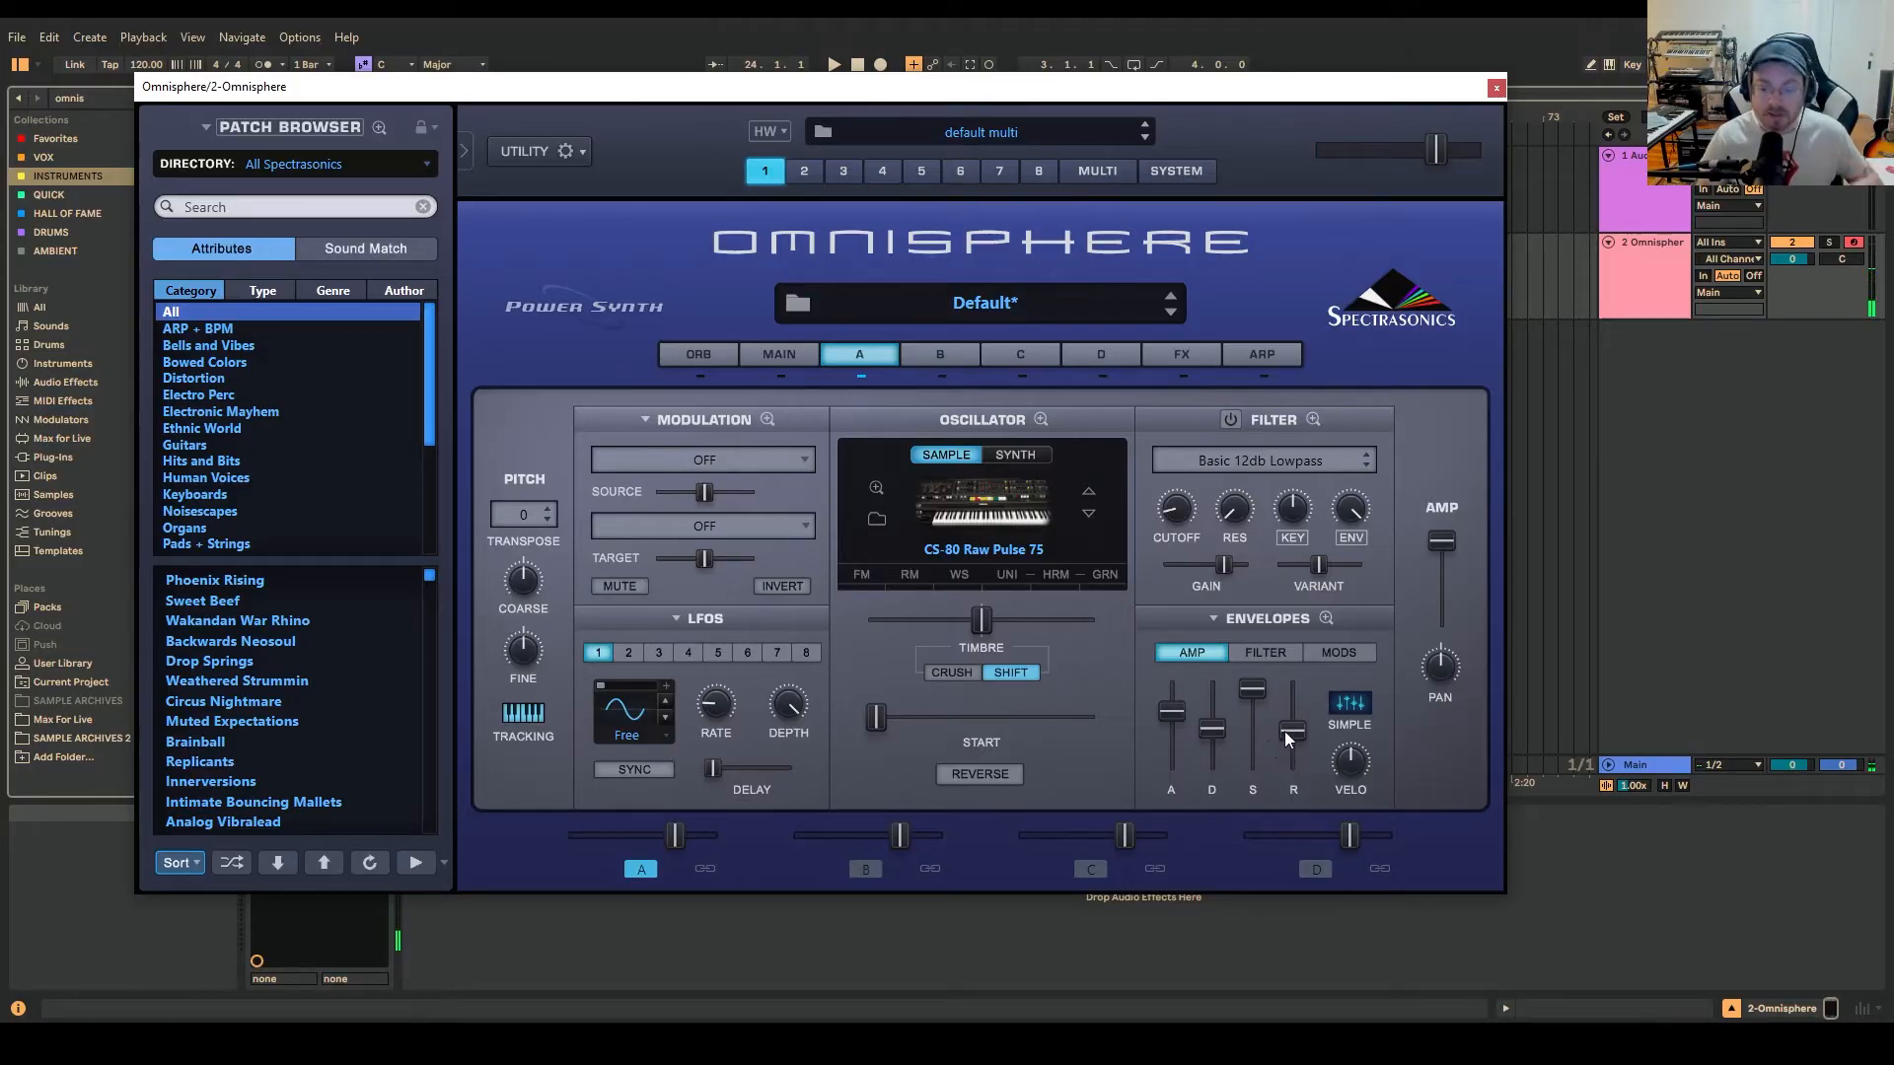
{"action": "left_click_drag", "start_coordinate": [1301, 730], "coordinate": [1304, 718]}
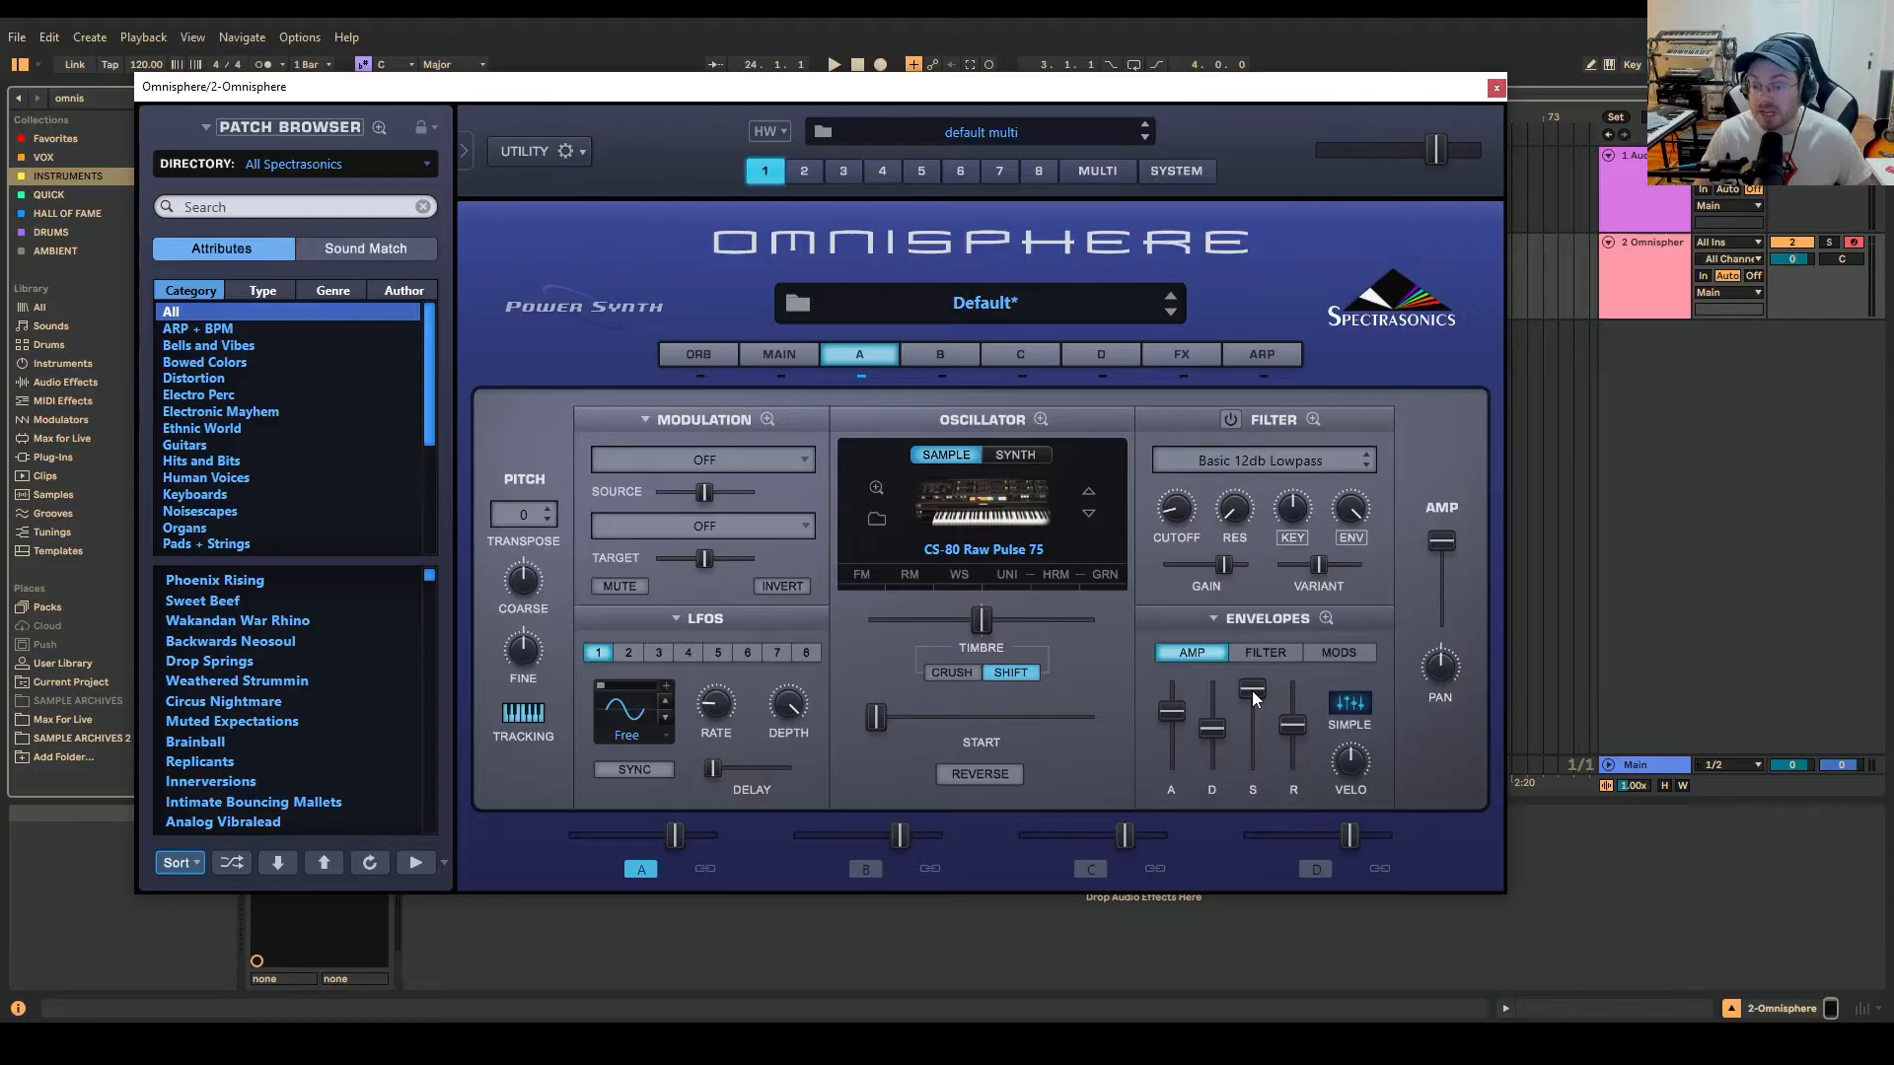
- Turn the amp envelope into a short pluck: sustain and attack at minimum, with decay and release shortened
{"action": "left_click_drag", "start_coordinate": [1251, 691], "coordinate": [1247, 902]}
{"action": "left_click_drag", "start_coordinate": [1178, 714], "coordinate": [1180, 762]}
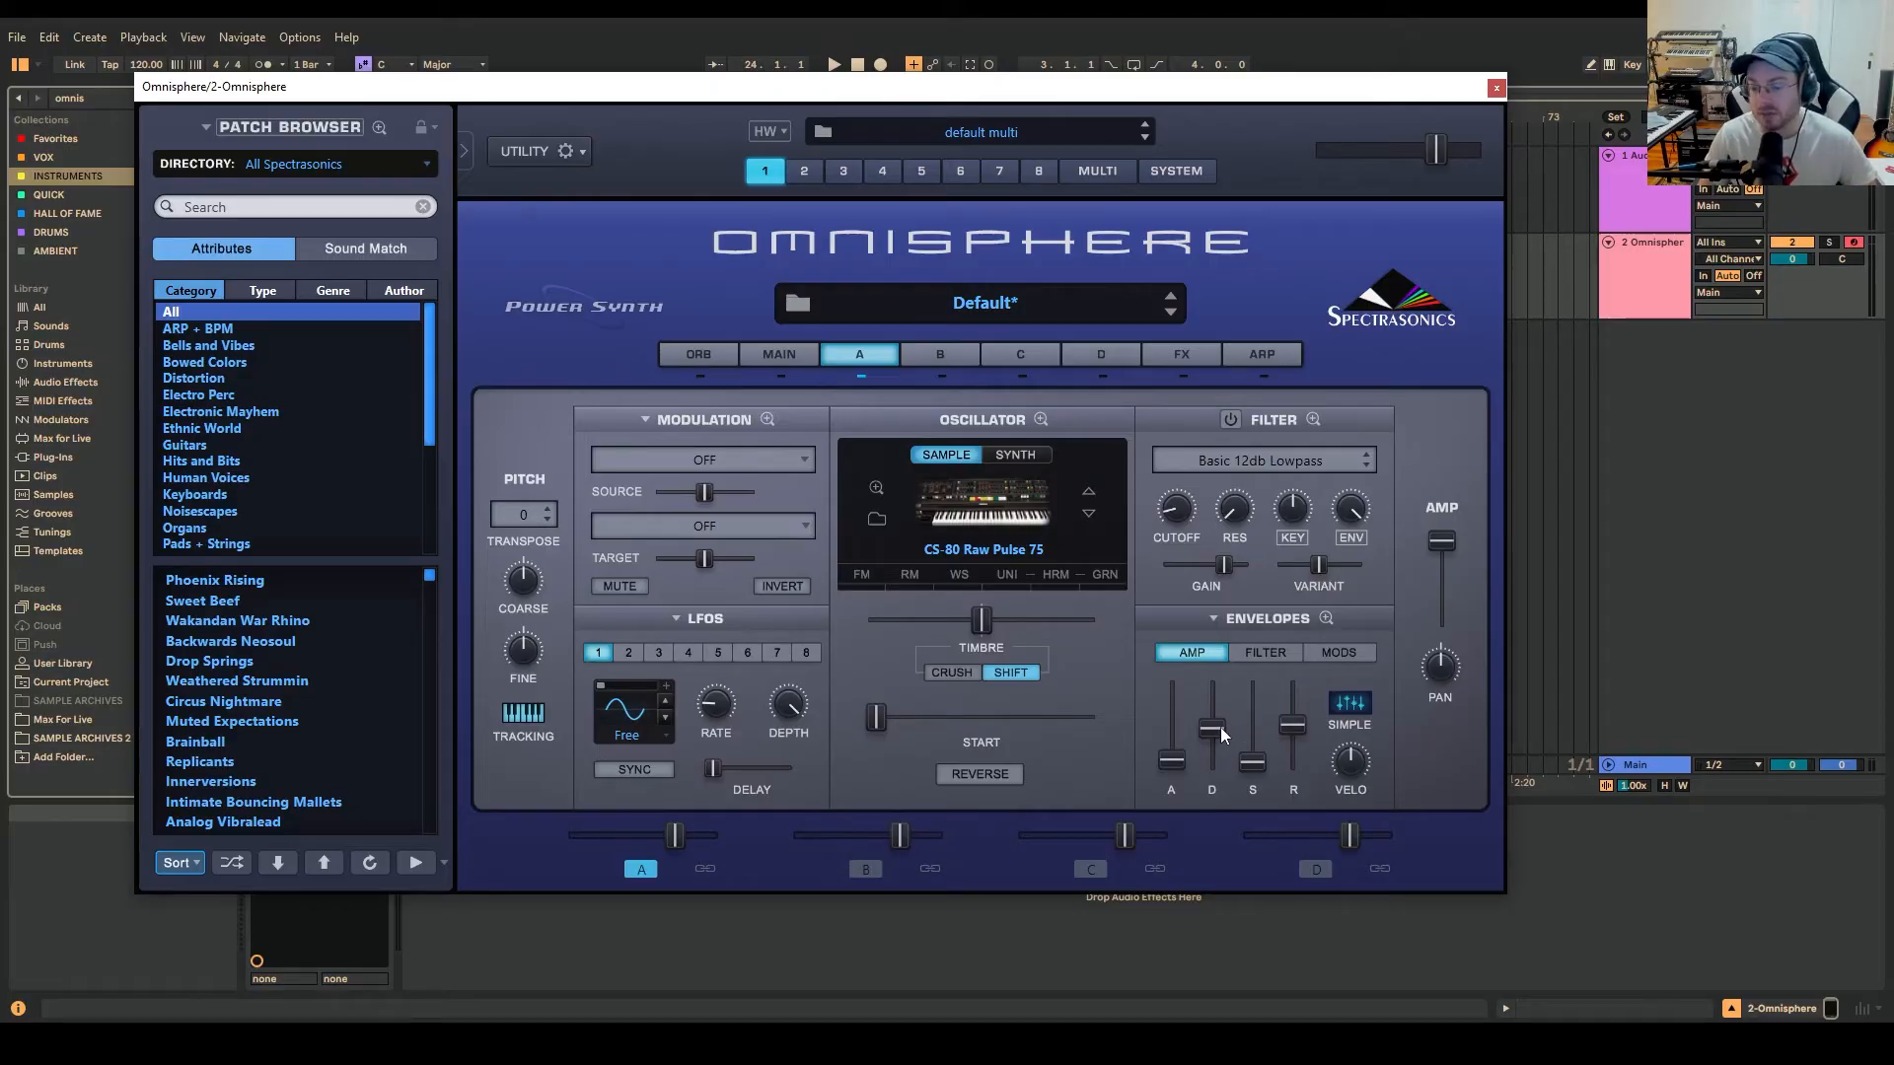
{"action": "left_click_drag", "start_coordinate": [1221, 726], "coordinate": [1220, 750]}
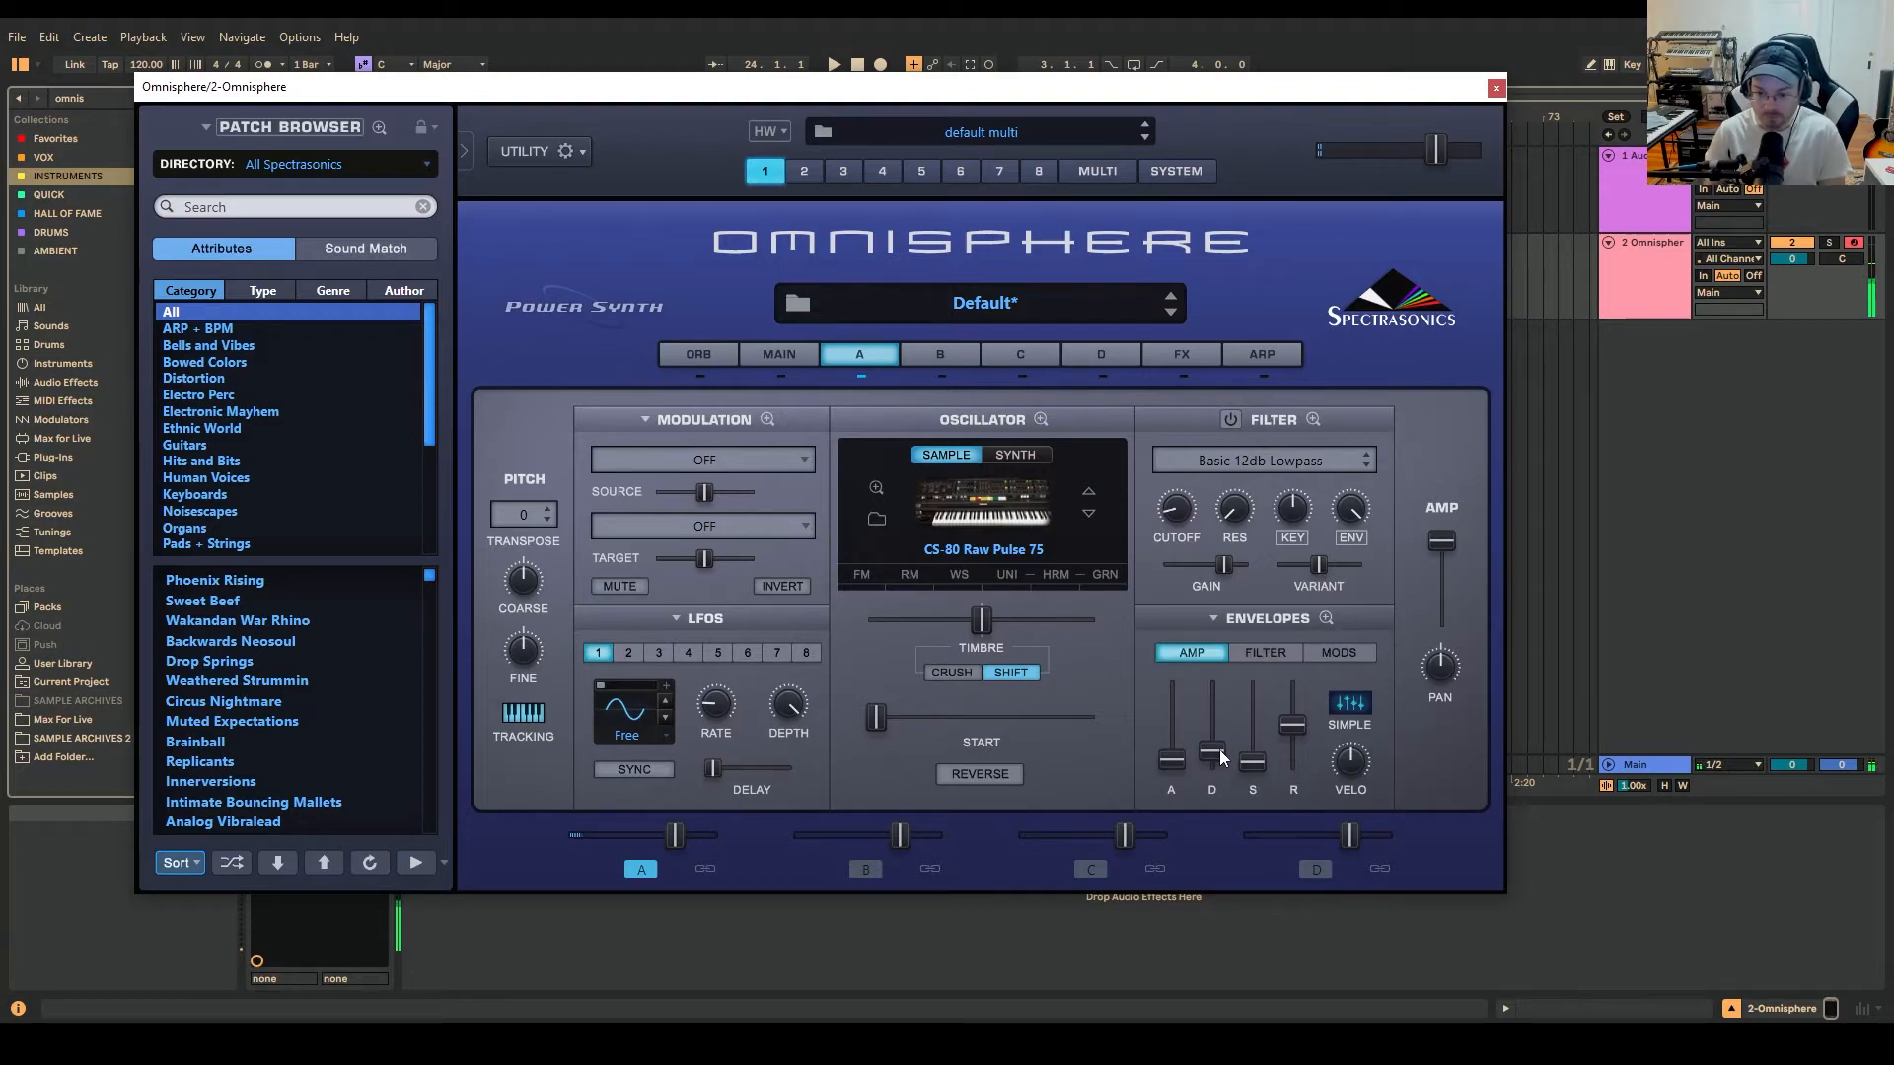
{"action": "left_click_drag", "start_coordinate": [1291, 728], "coordinate": [1294, 760]}
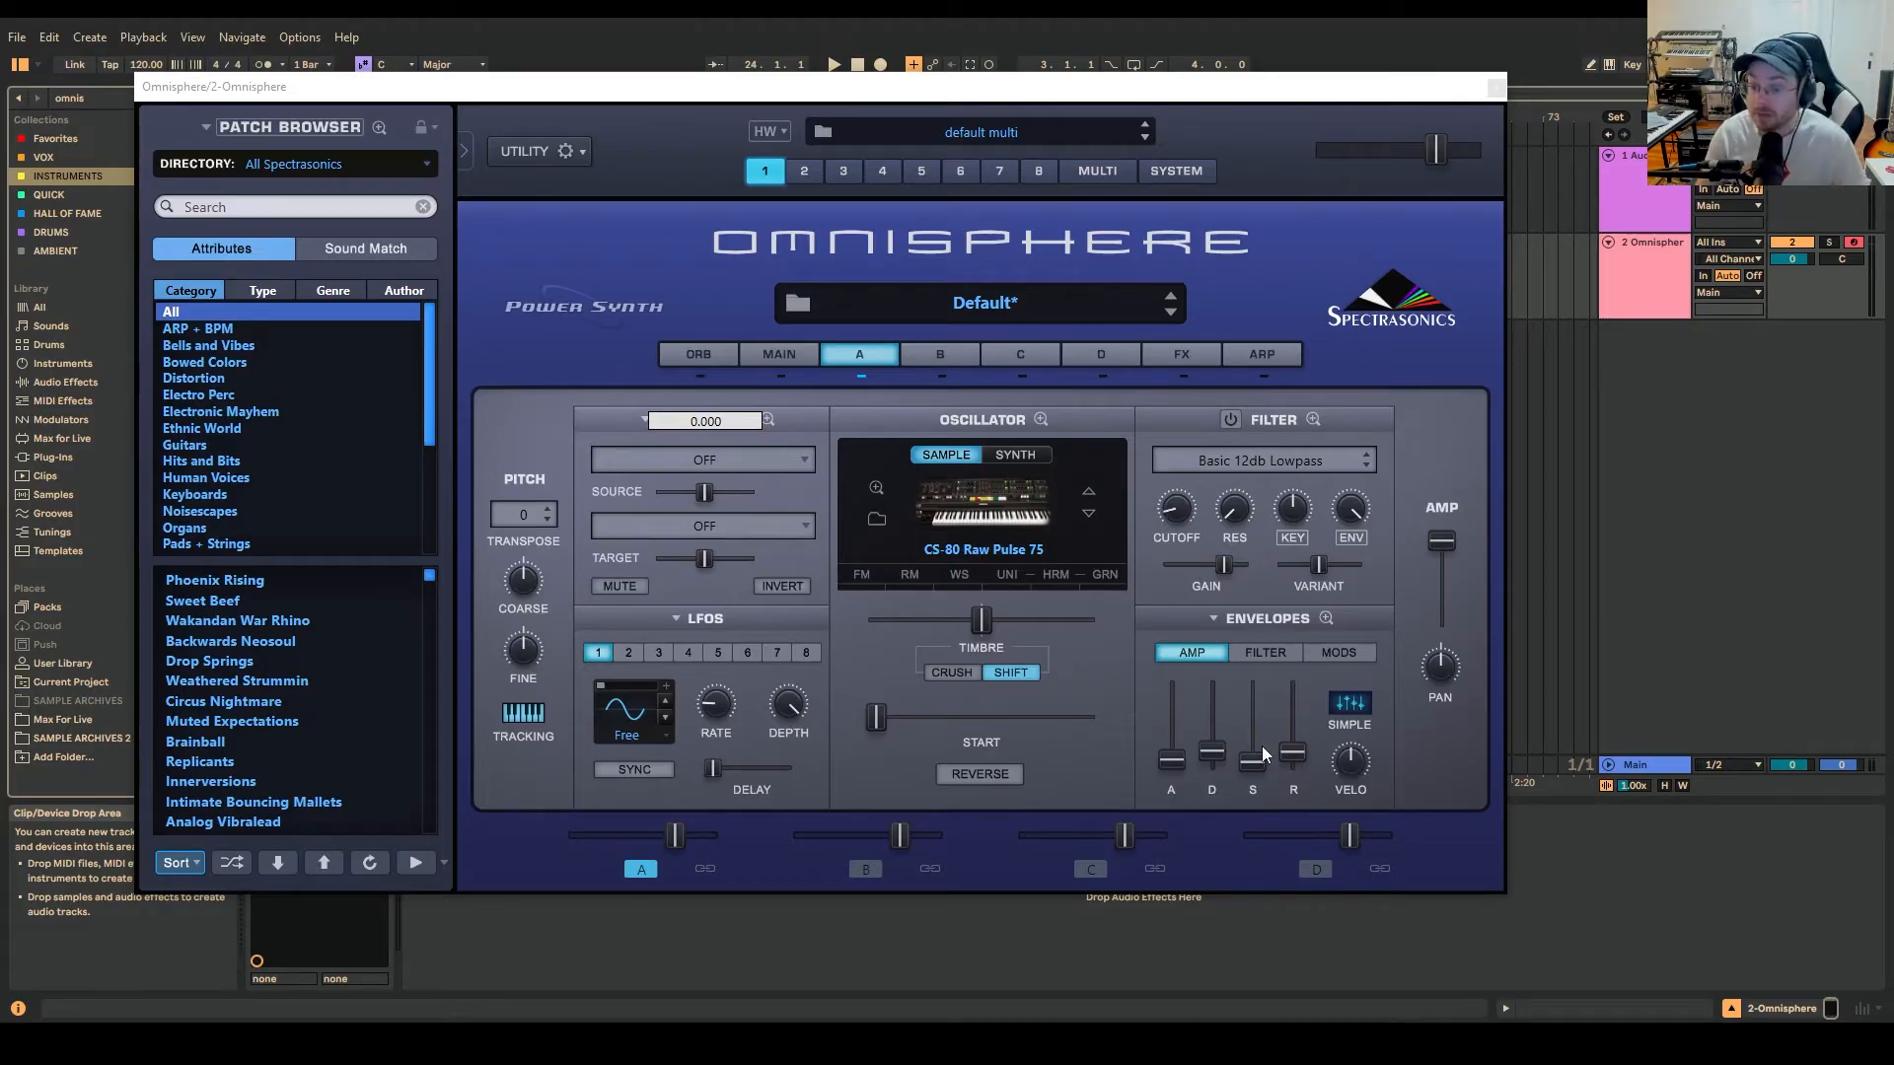
- Try the arpeggiator with its pattern extended to 12 steps, and switch it off again
{"action": "left_click", "coordinate": [1273, 357]}
{"action": "left_click", "coordinate": [863, 422]}
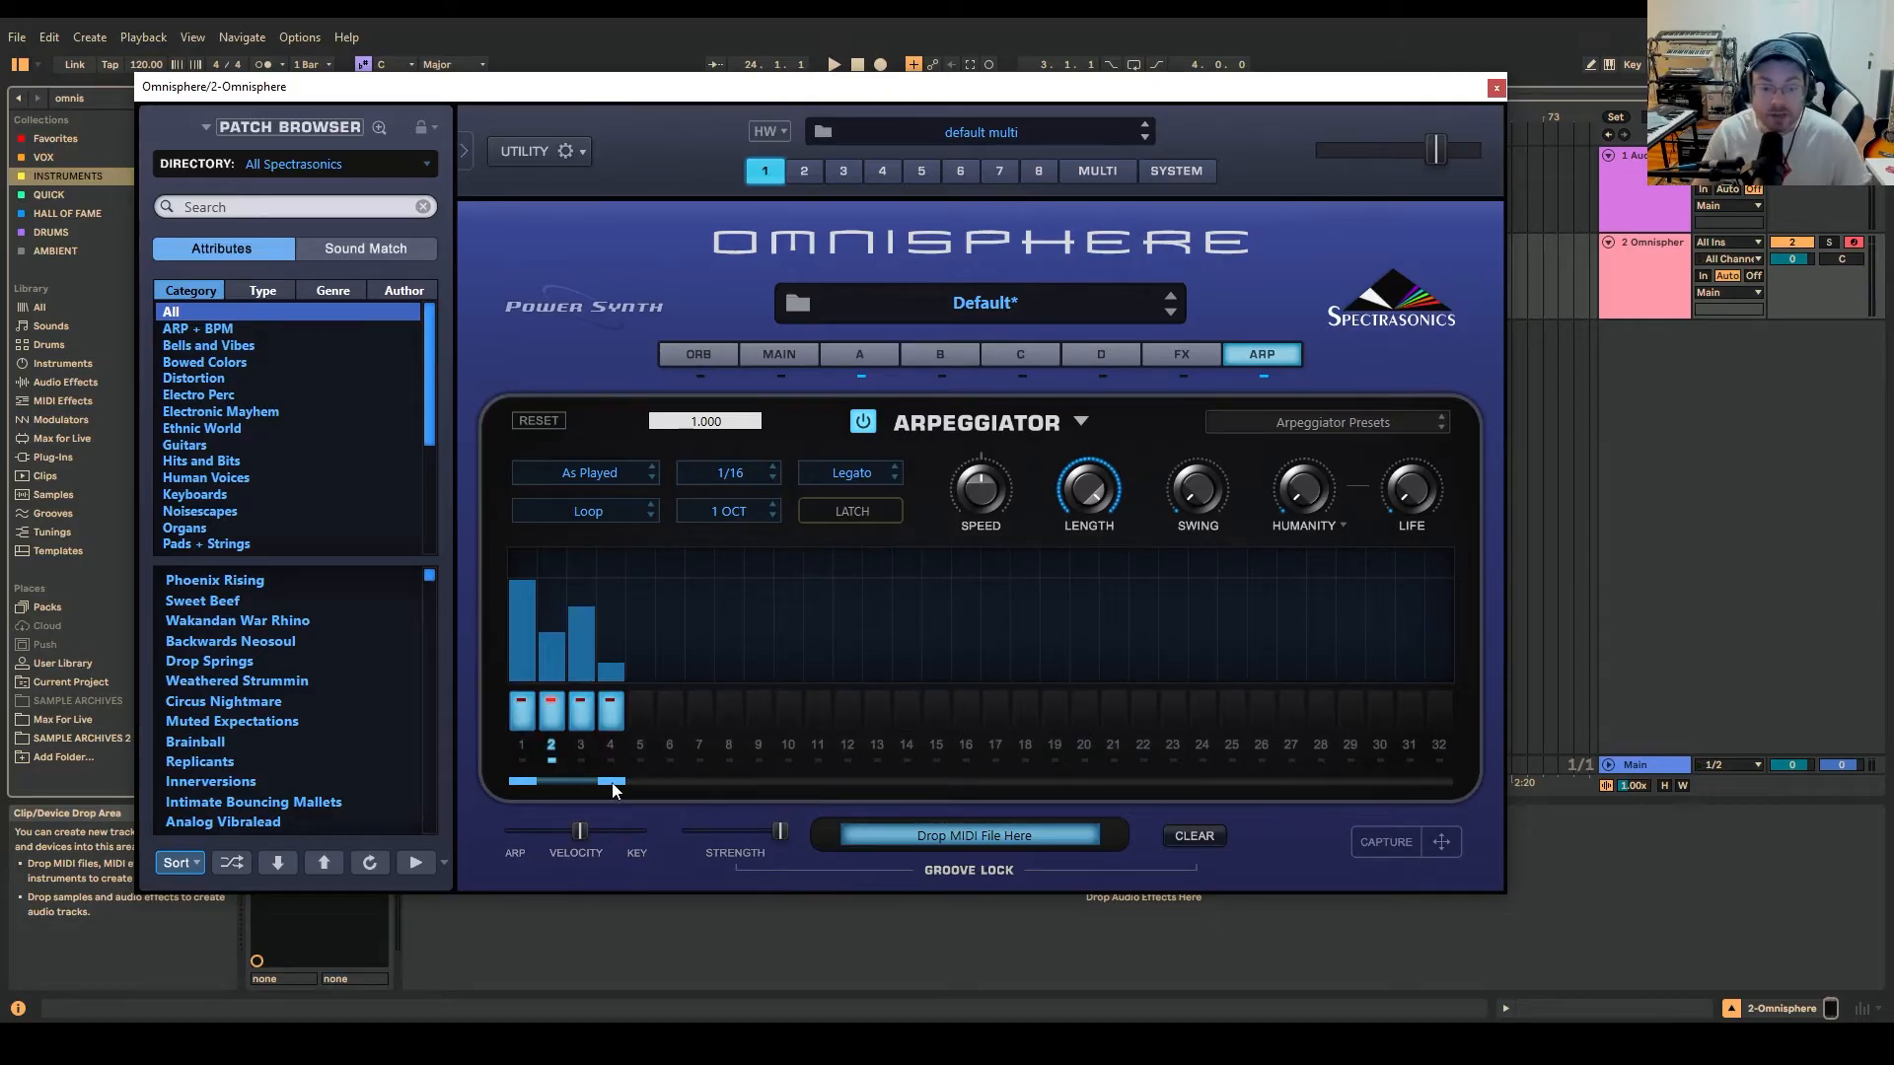
{"action": "left_click_drag", "start_coordinate": [618, 783], "coordinate": [854, 789]}
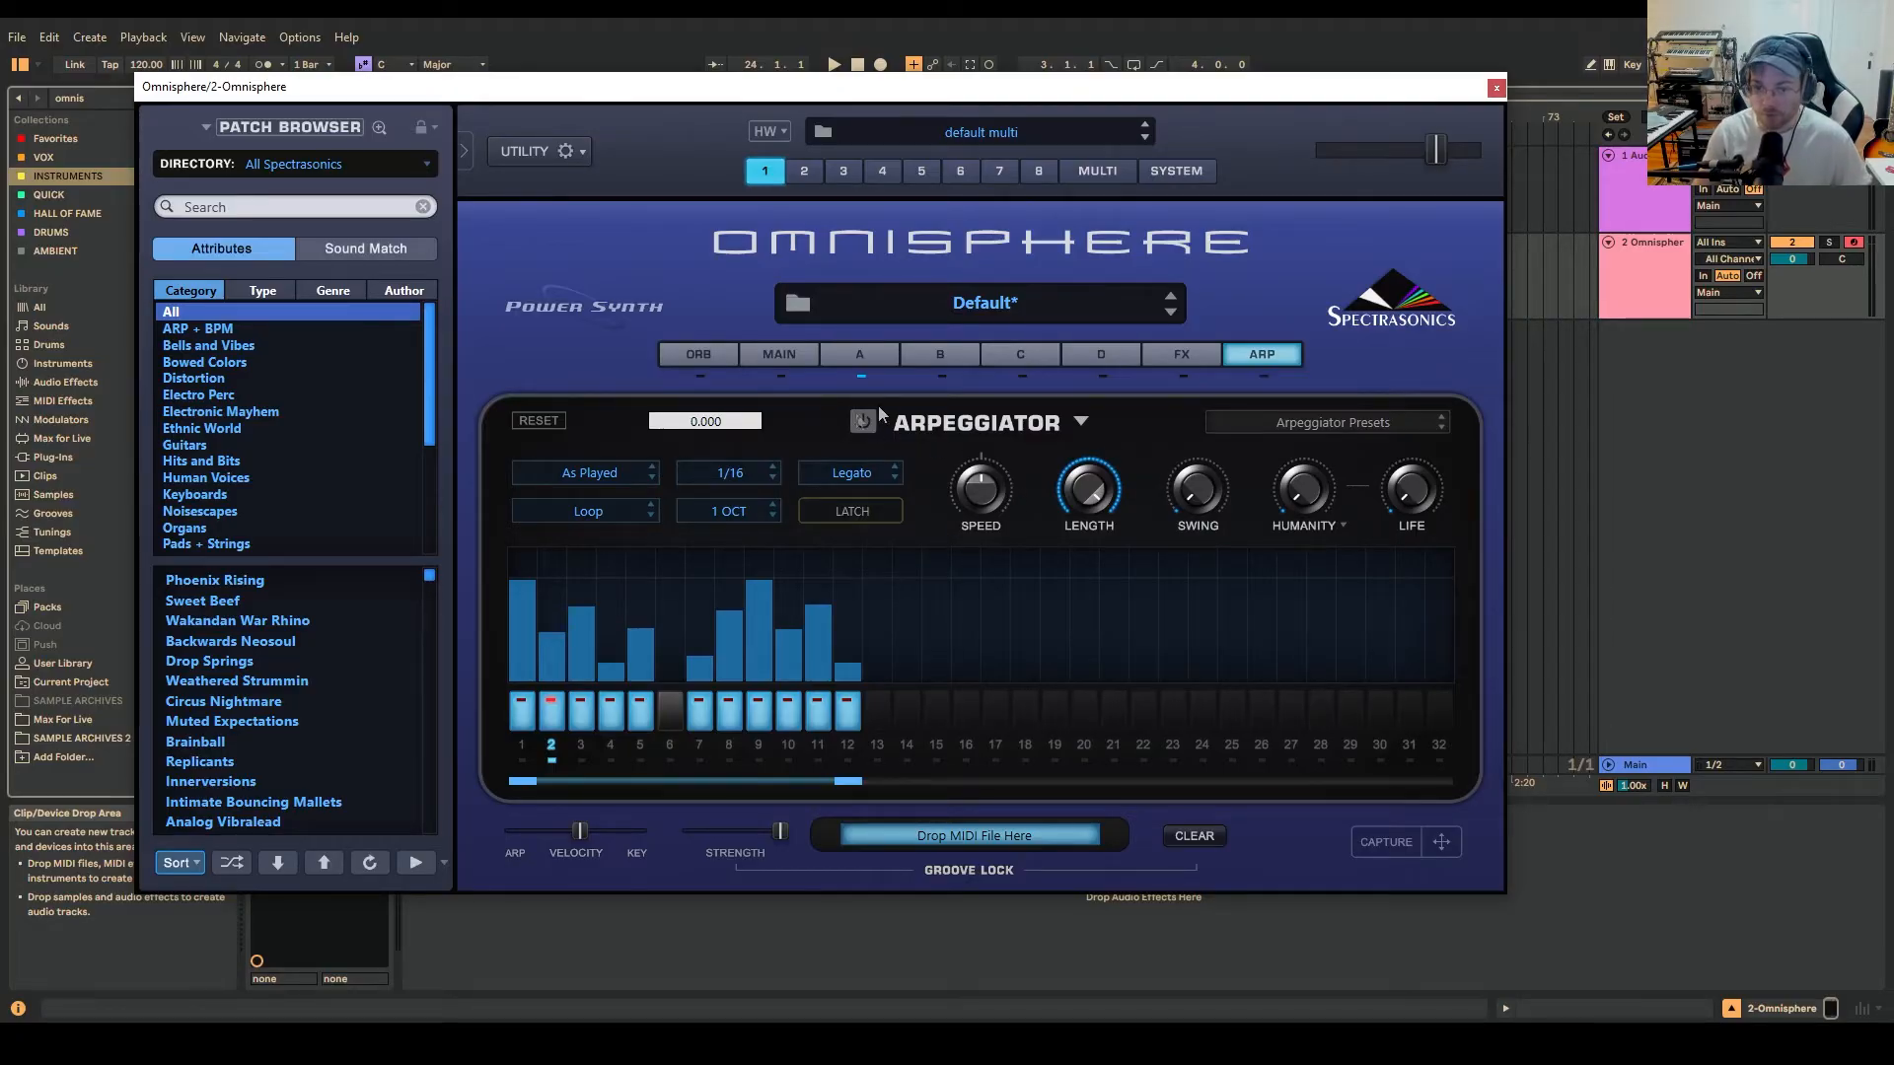
- Return to layer A and raise the amp envelope's sustain to maximum
{"action": "left_click", "coordinate": [872, 357]}
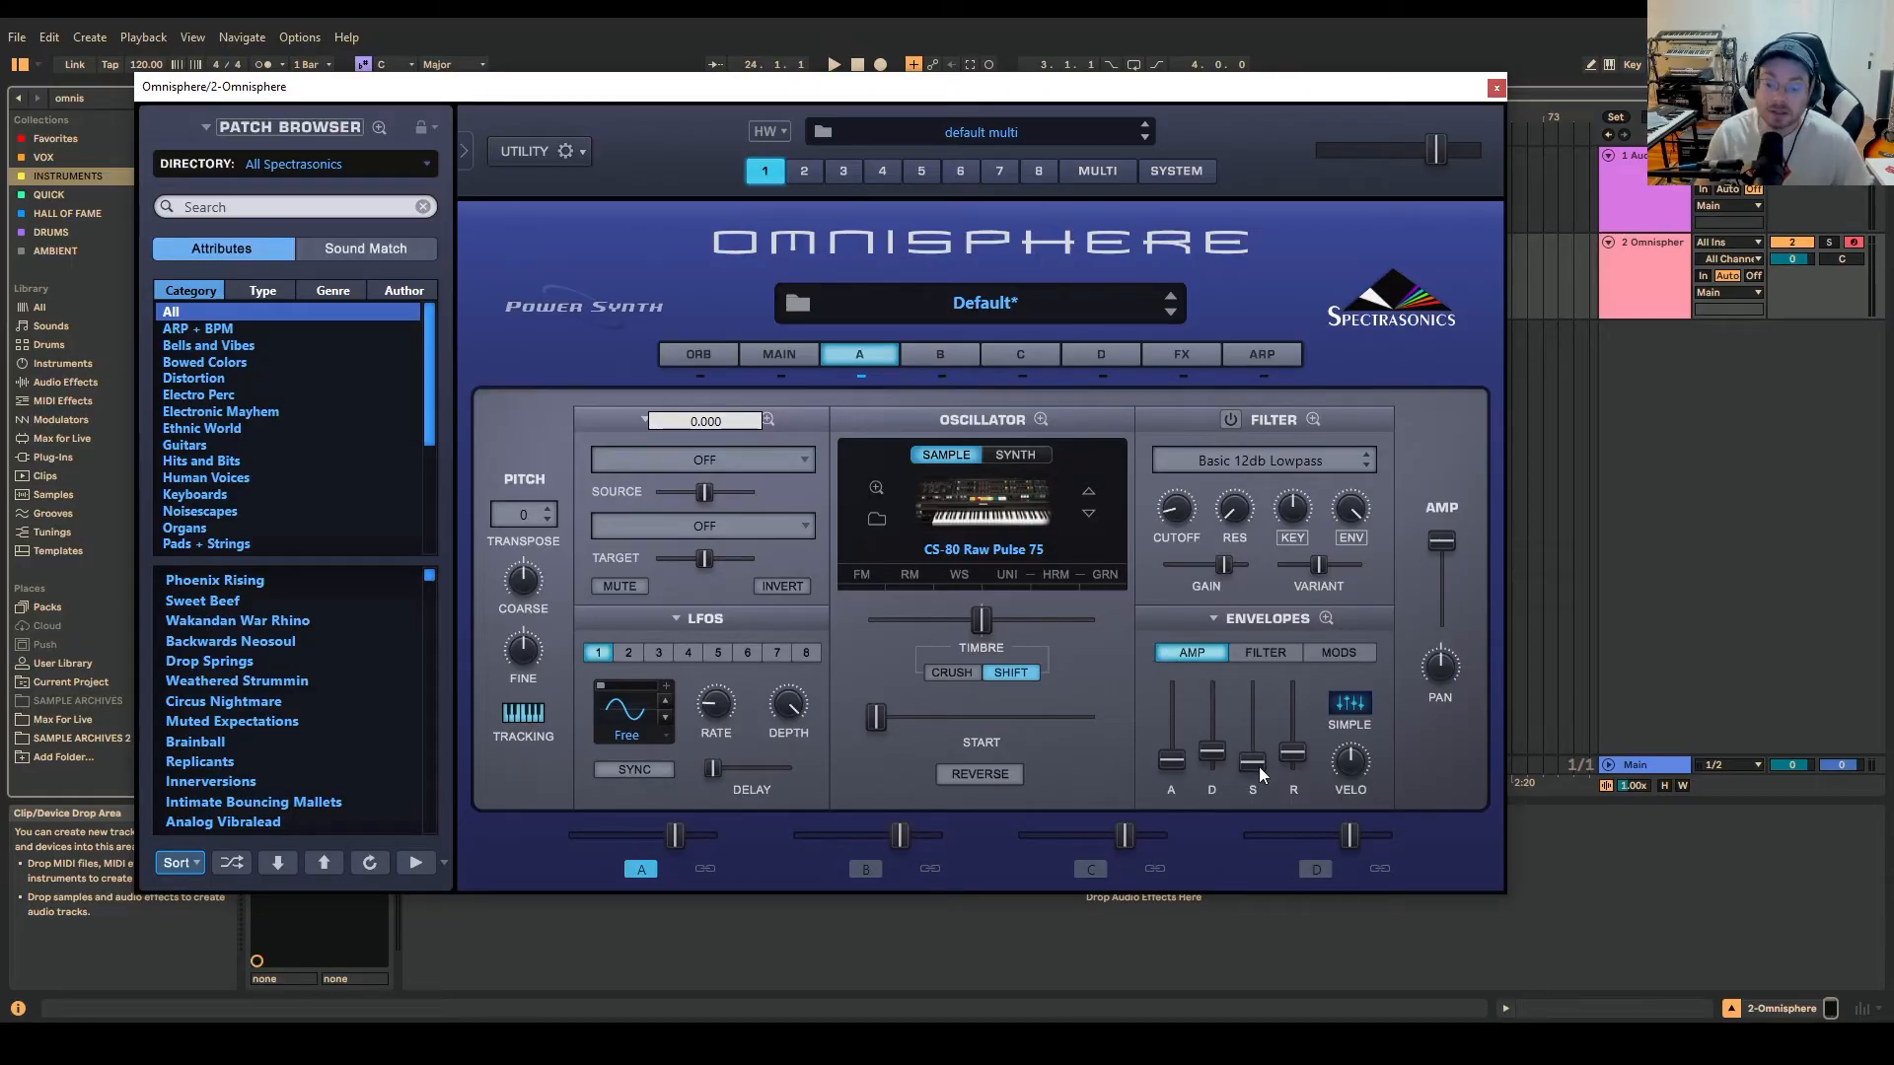
{"action": "left_click_drag", "start_coordinate": [1259, 766], "coordinate": [1266, 643]}
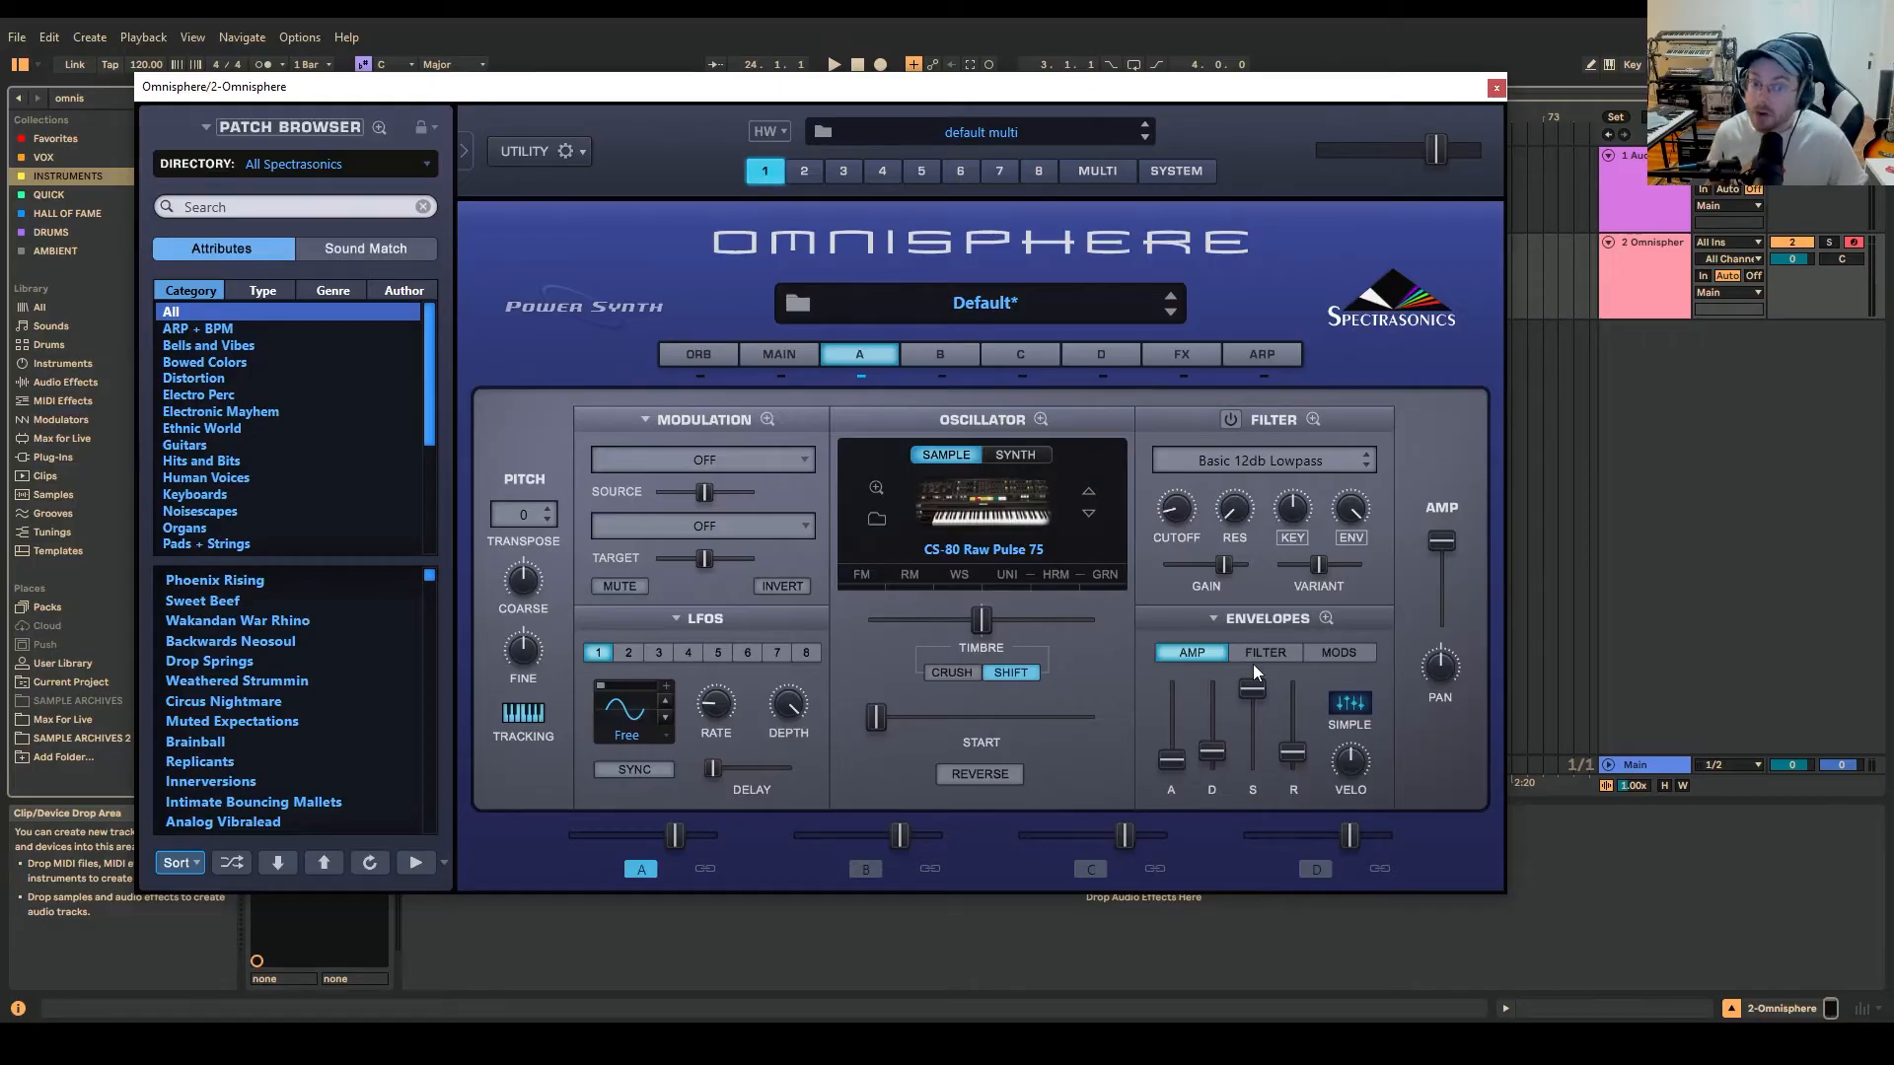
- Set the patch's number of voices to 1 in the main patch settings
{"action": "left_click", "coordinate": [777, 357]}
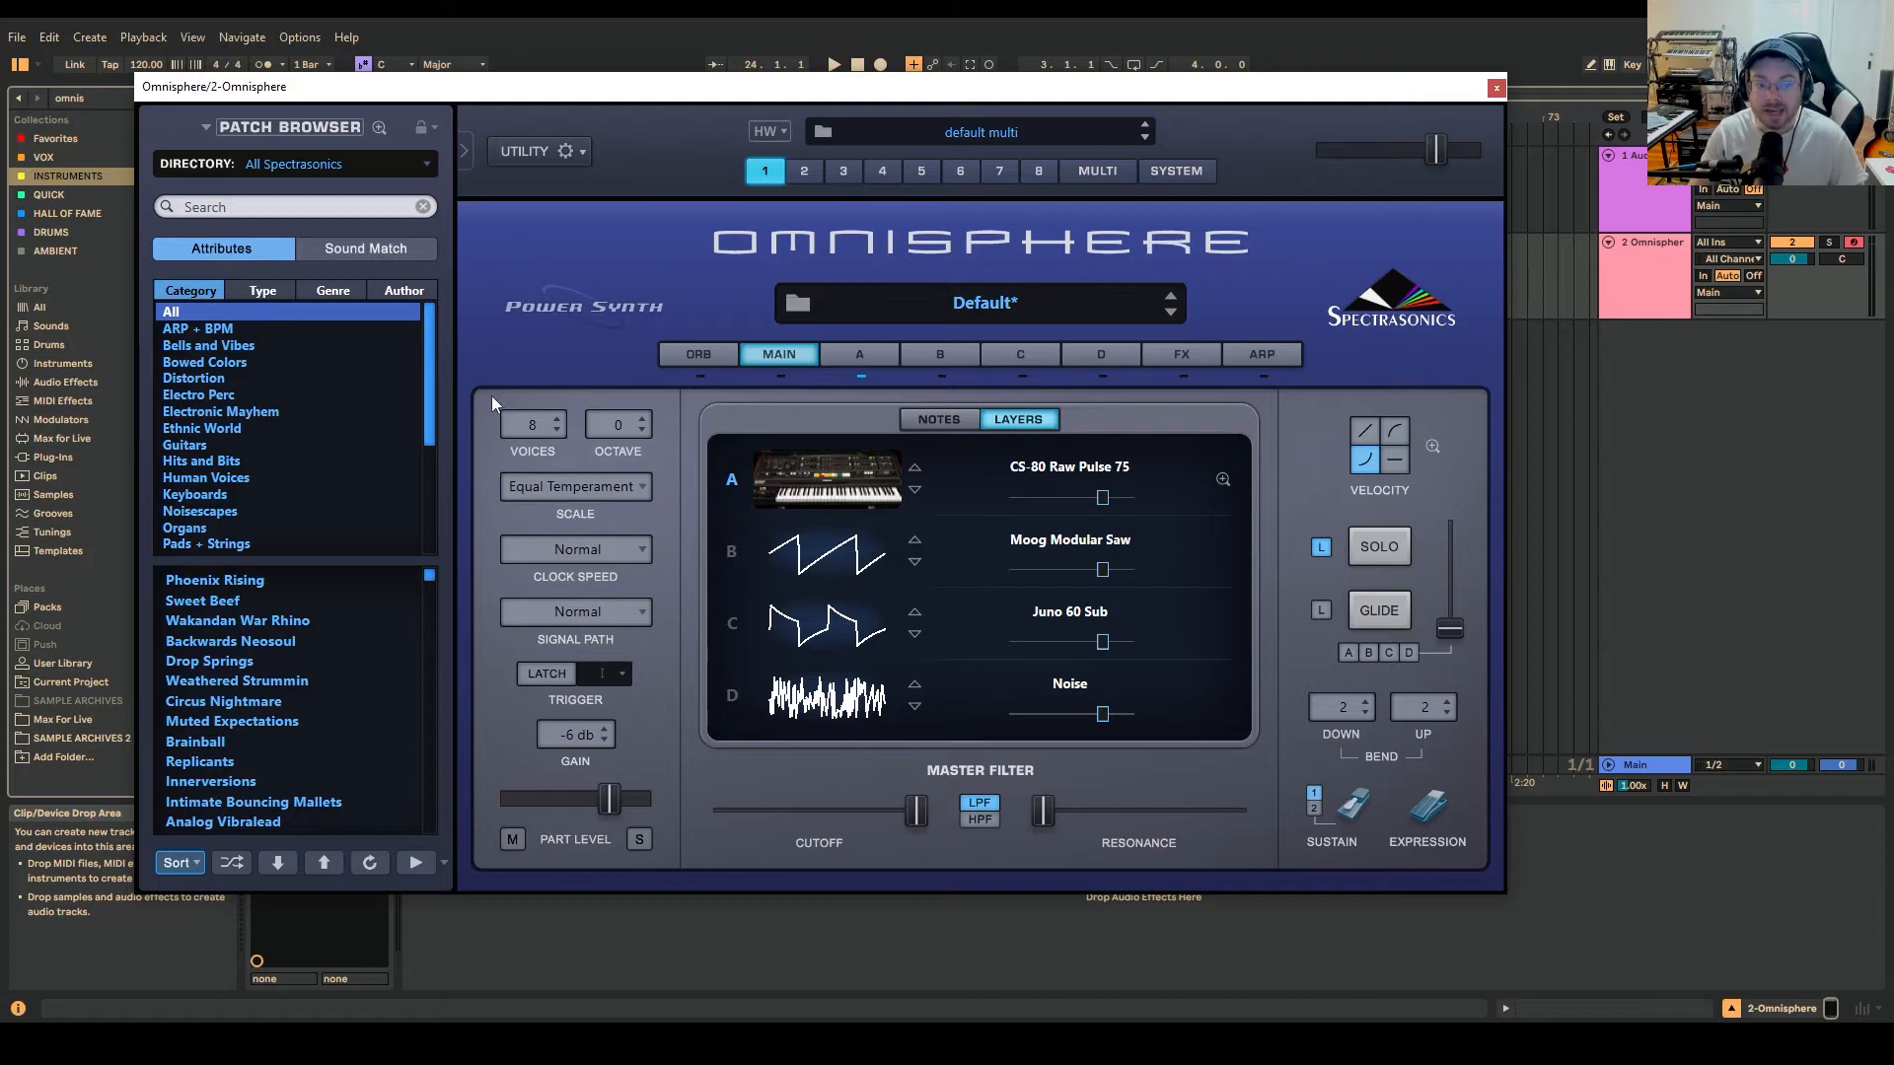
{"action": "left_click", "coordinate": [536, 426]}
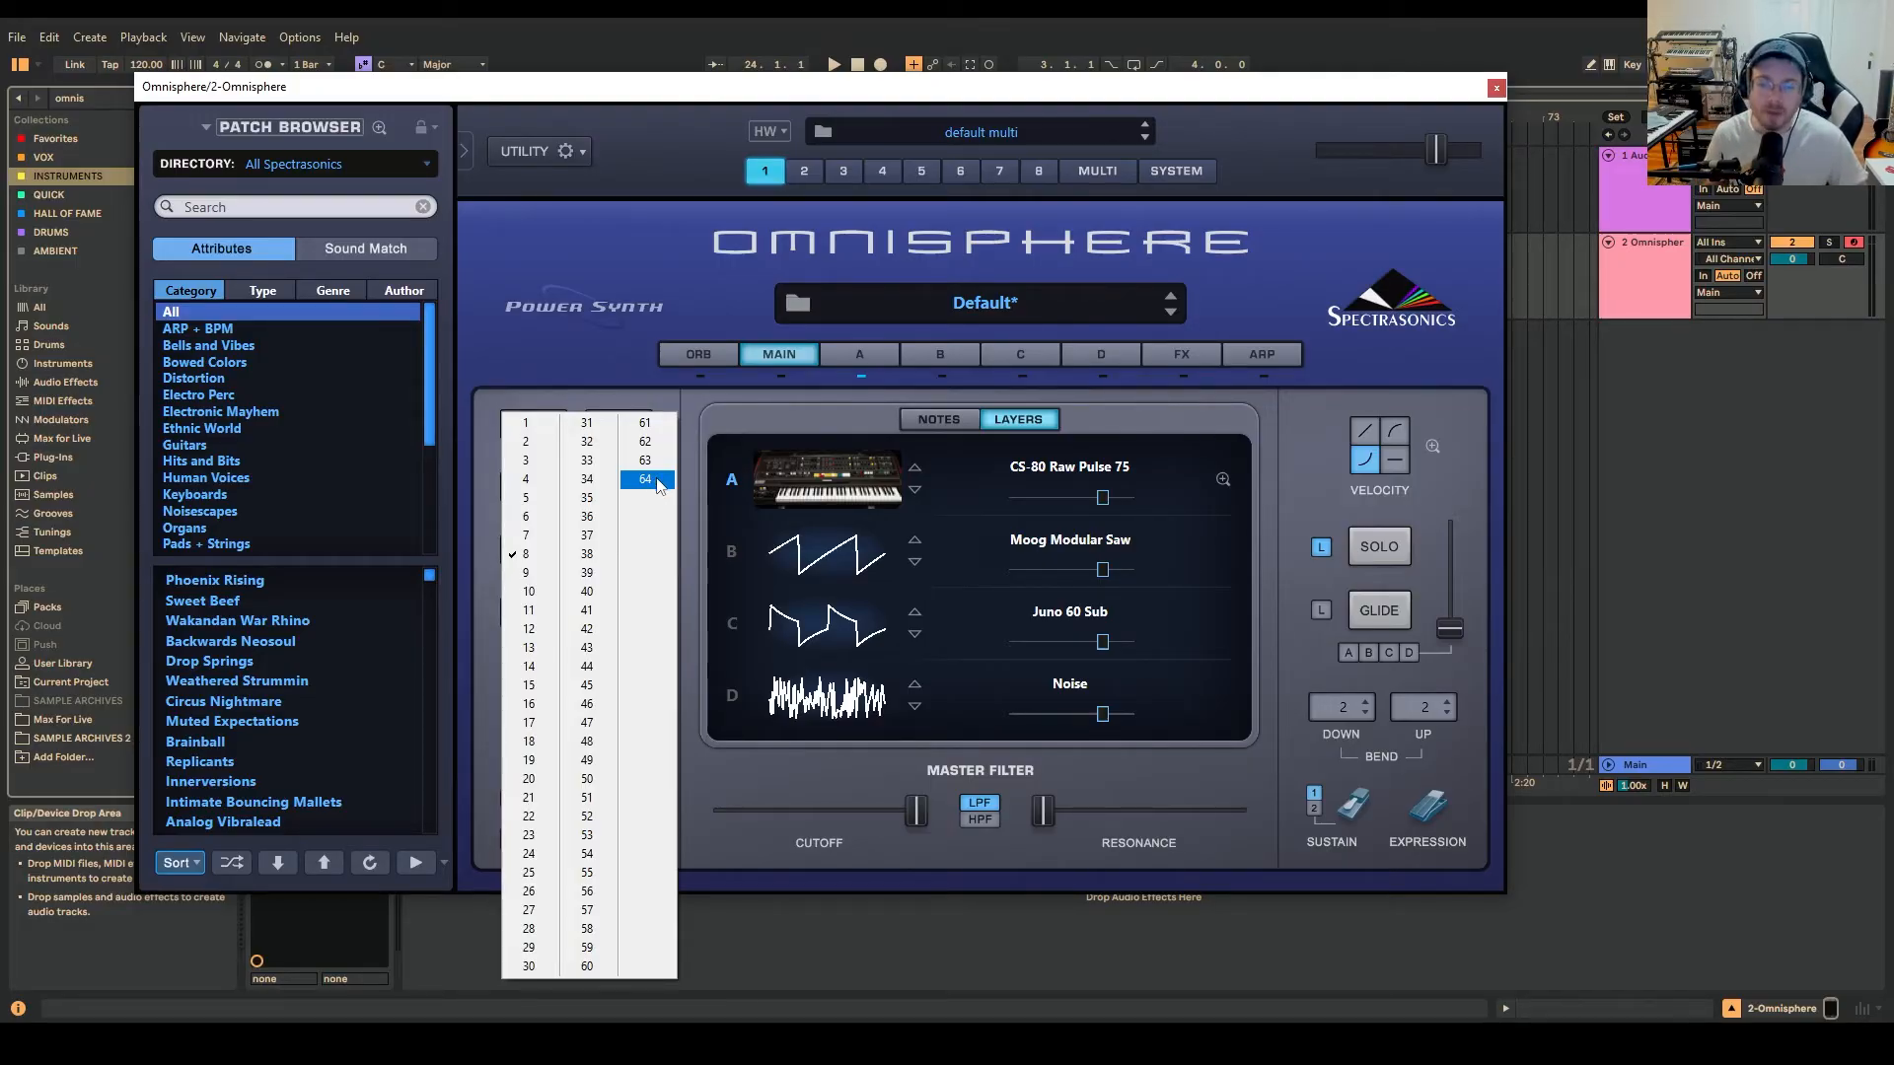
{"action": "left_click", "coordinate": [542, 424]}
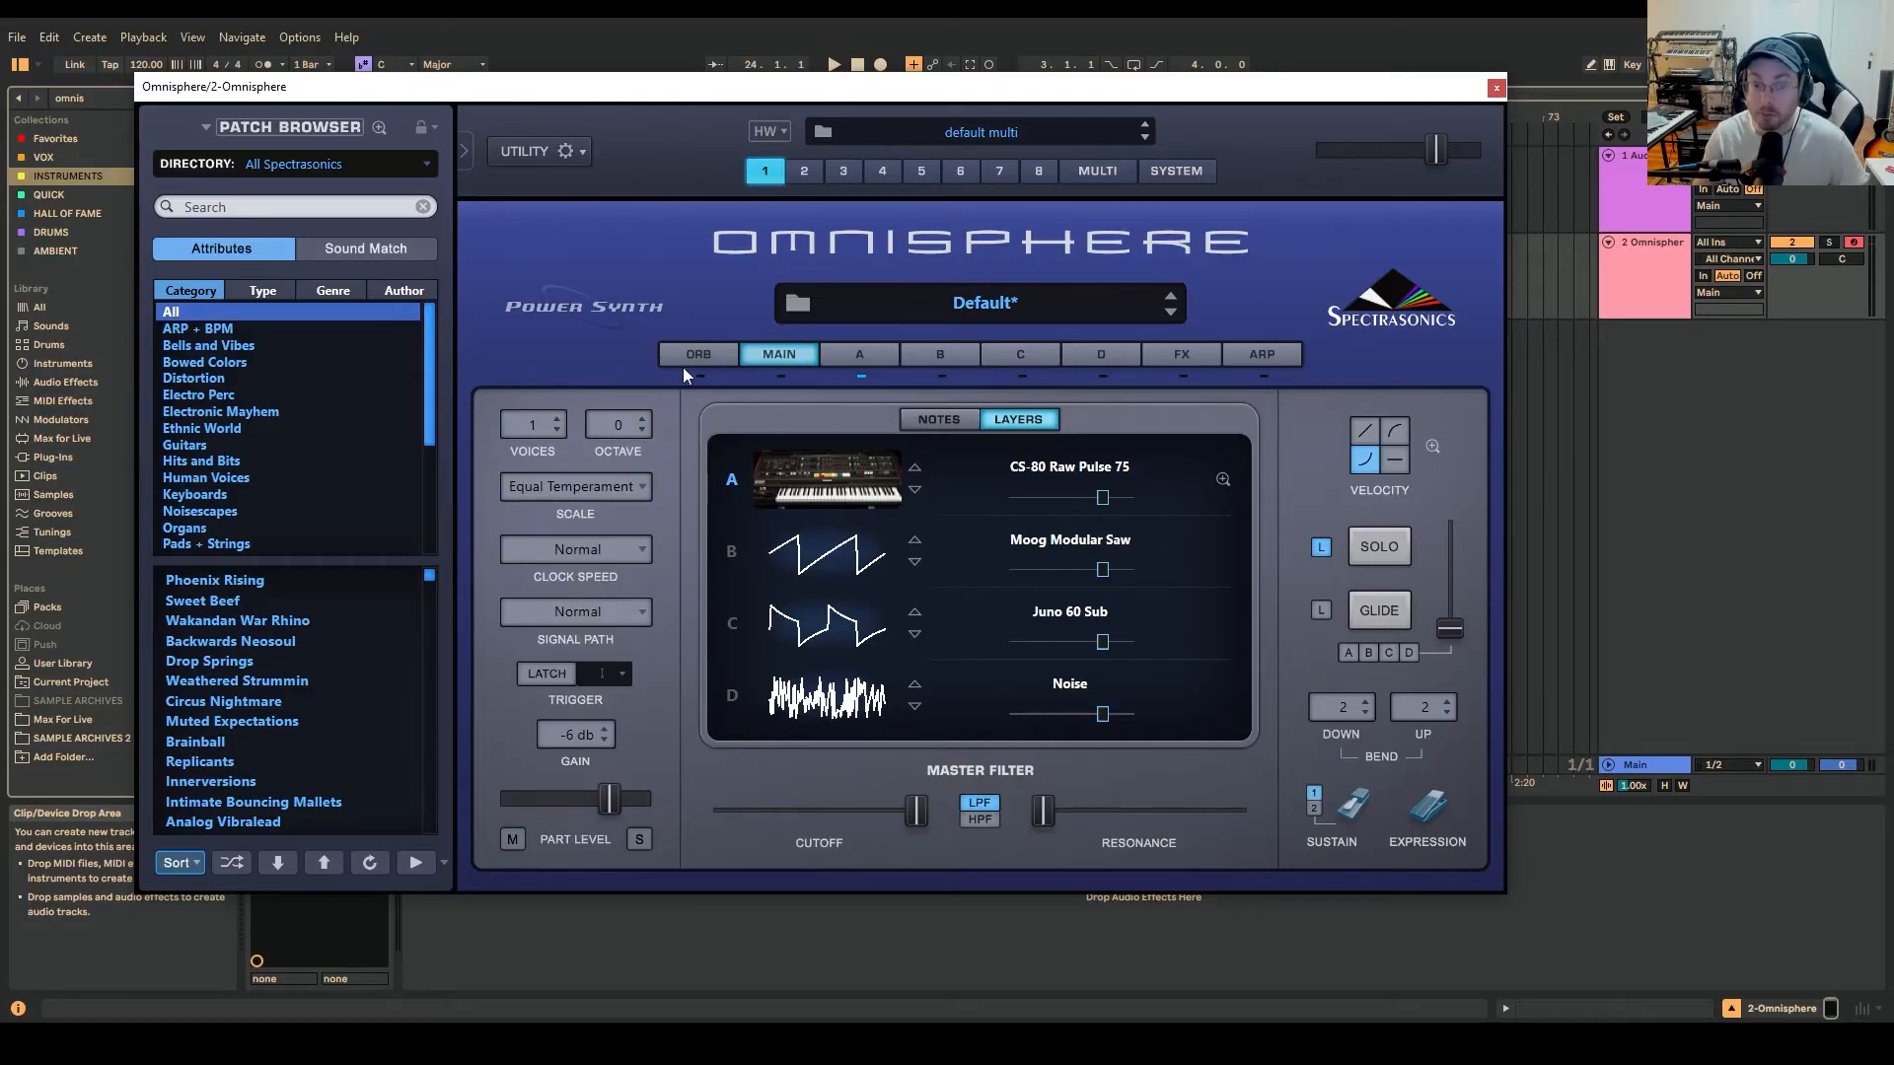
- Enable Solo and Glide in the main patch settings and adjust the glide time to a short slide
{"action": "left_click", "coordinate": [865, 352]}
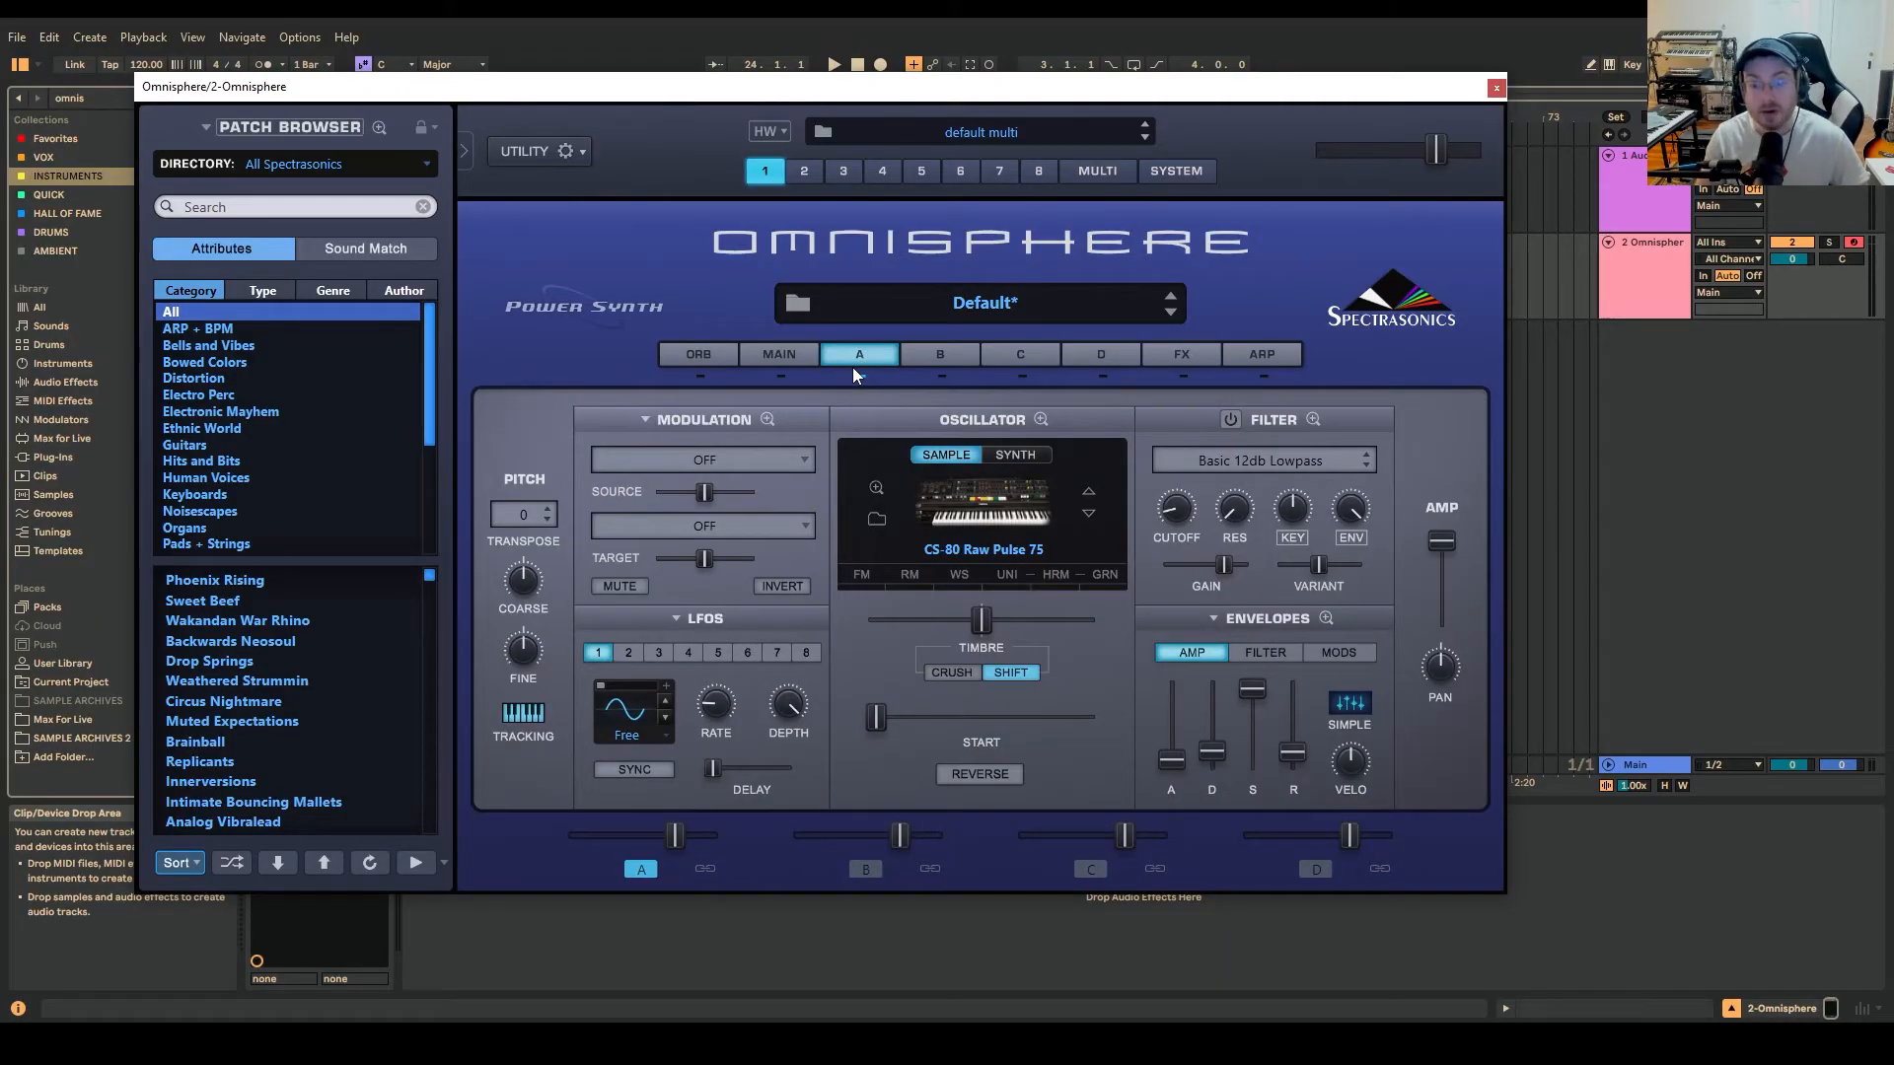
{"action": "left_click", "coordinate": [762, 355]}
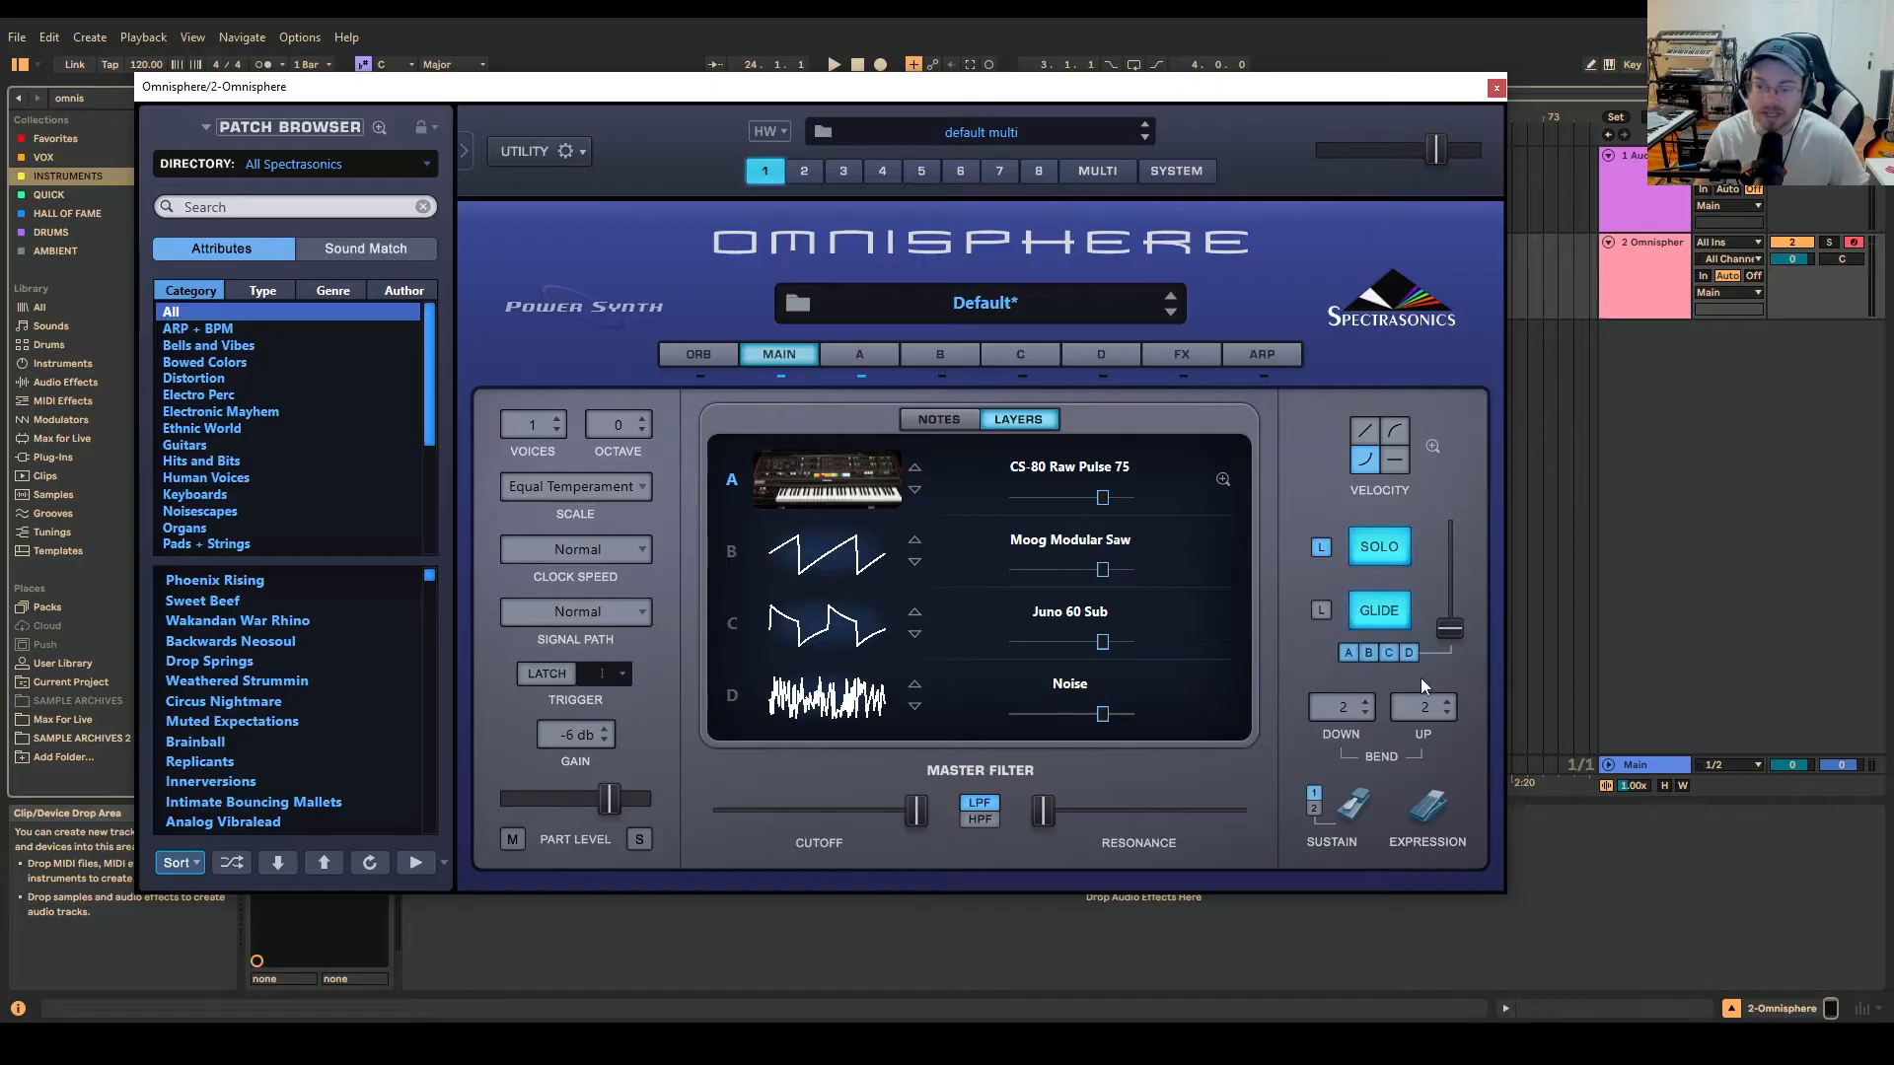
{"action": "left_click", "coordinate": [1381, 610]}
{"action": "left_click", "coordinate": [1391, 549]}
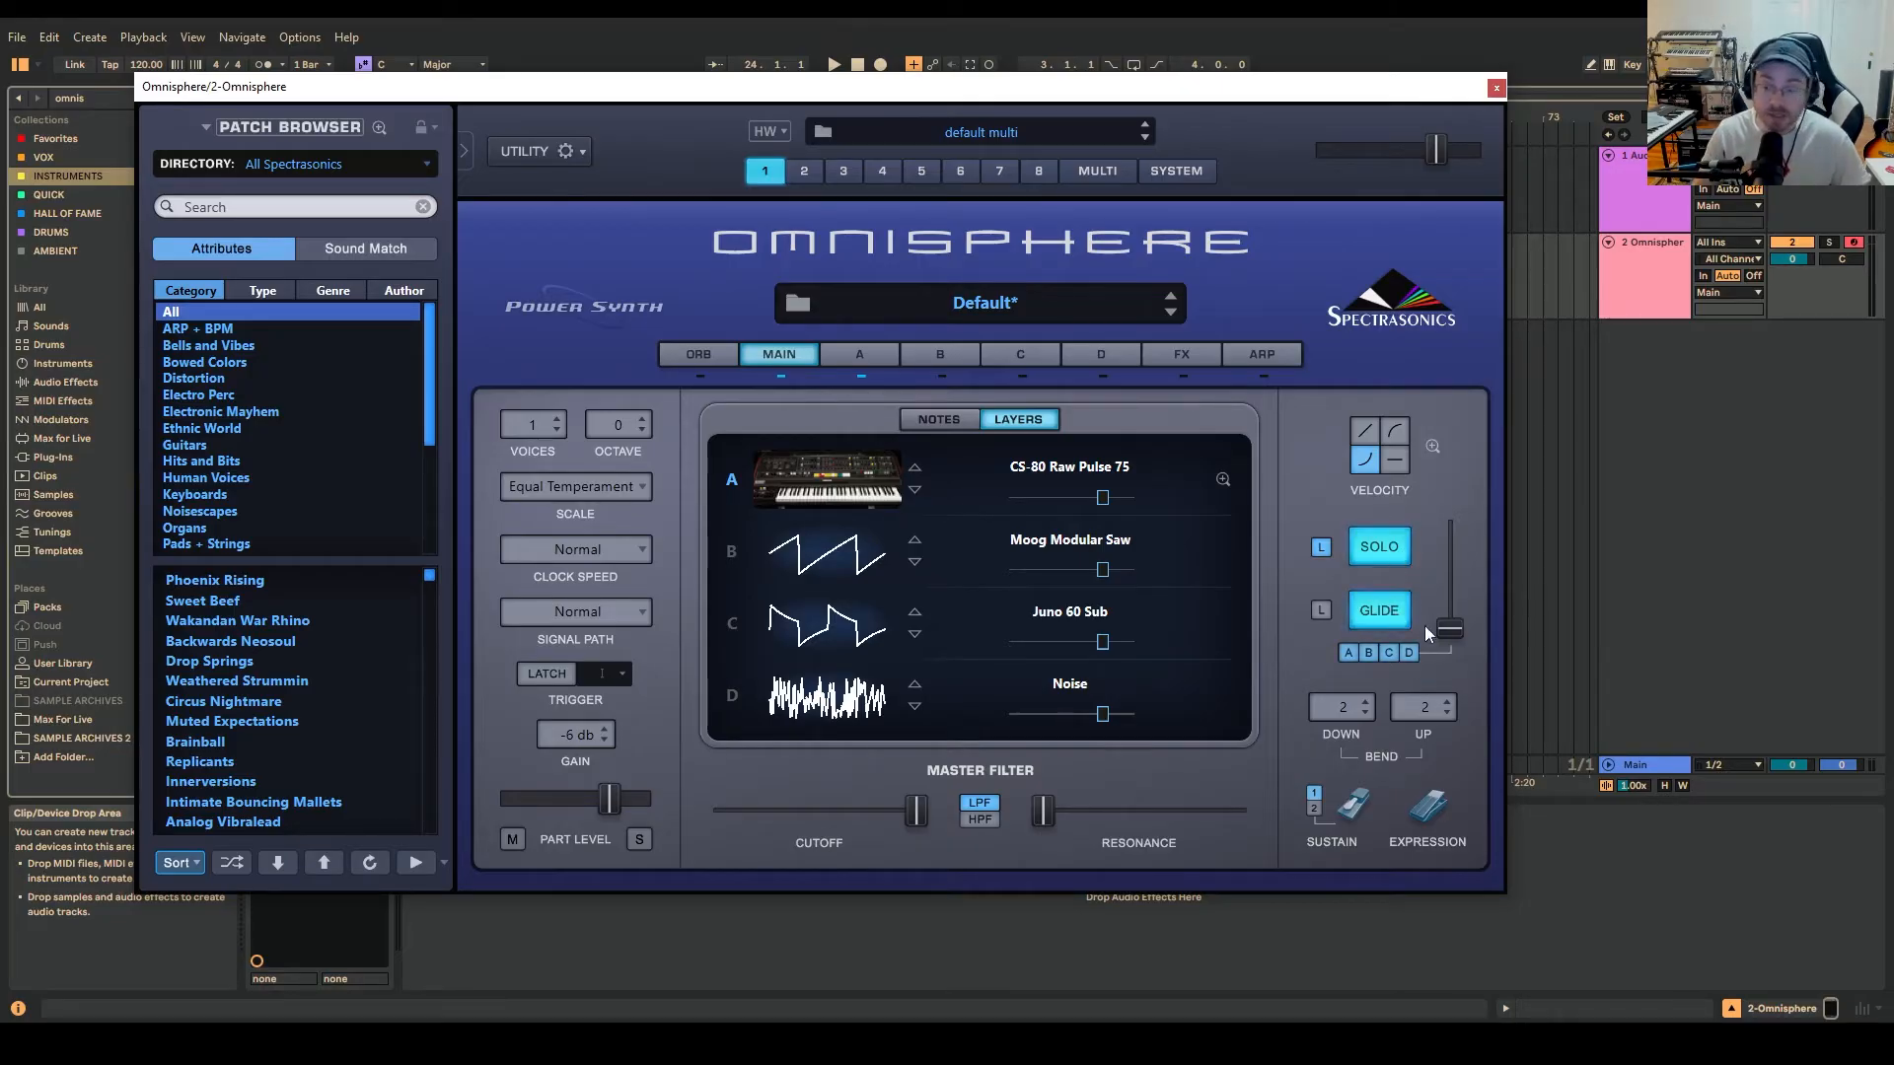
{"action": "left_click_drag", "start_coordinate": [1452, 631], "coordinate": [1454, 606]}
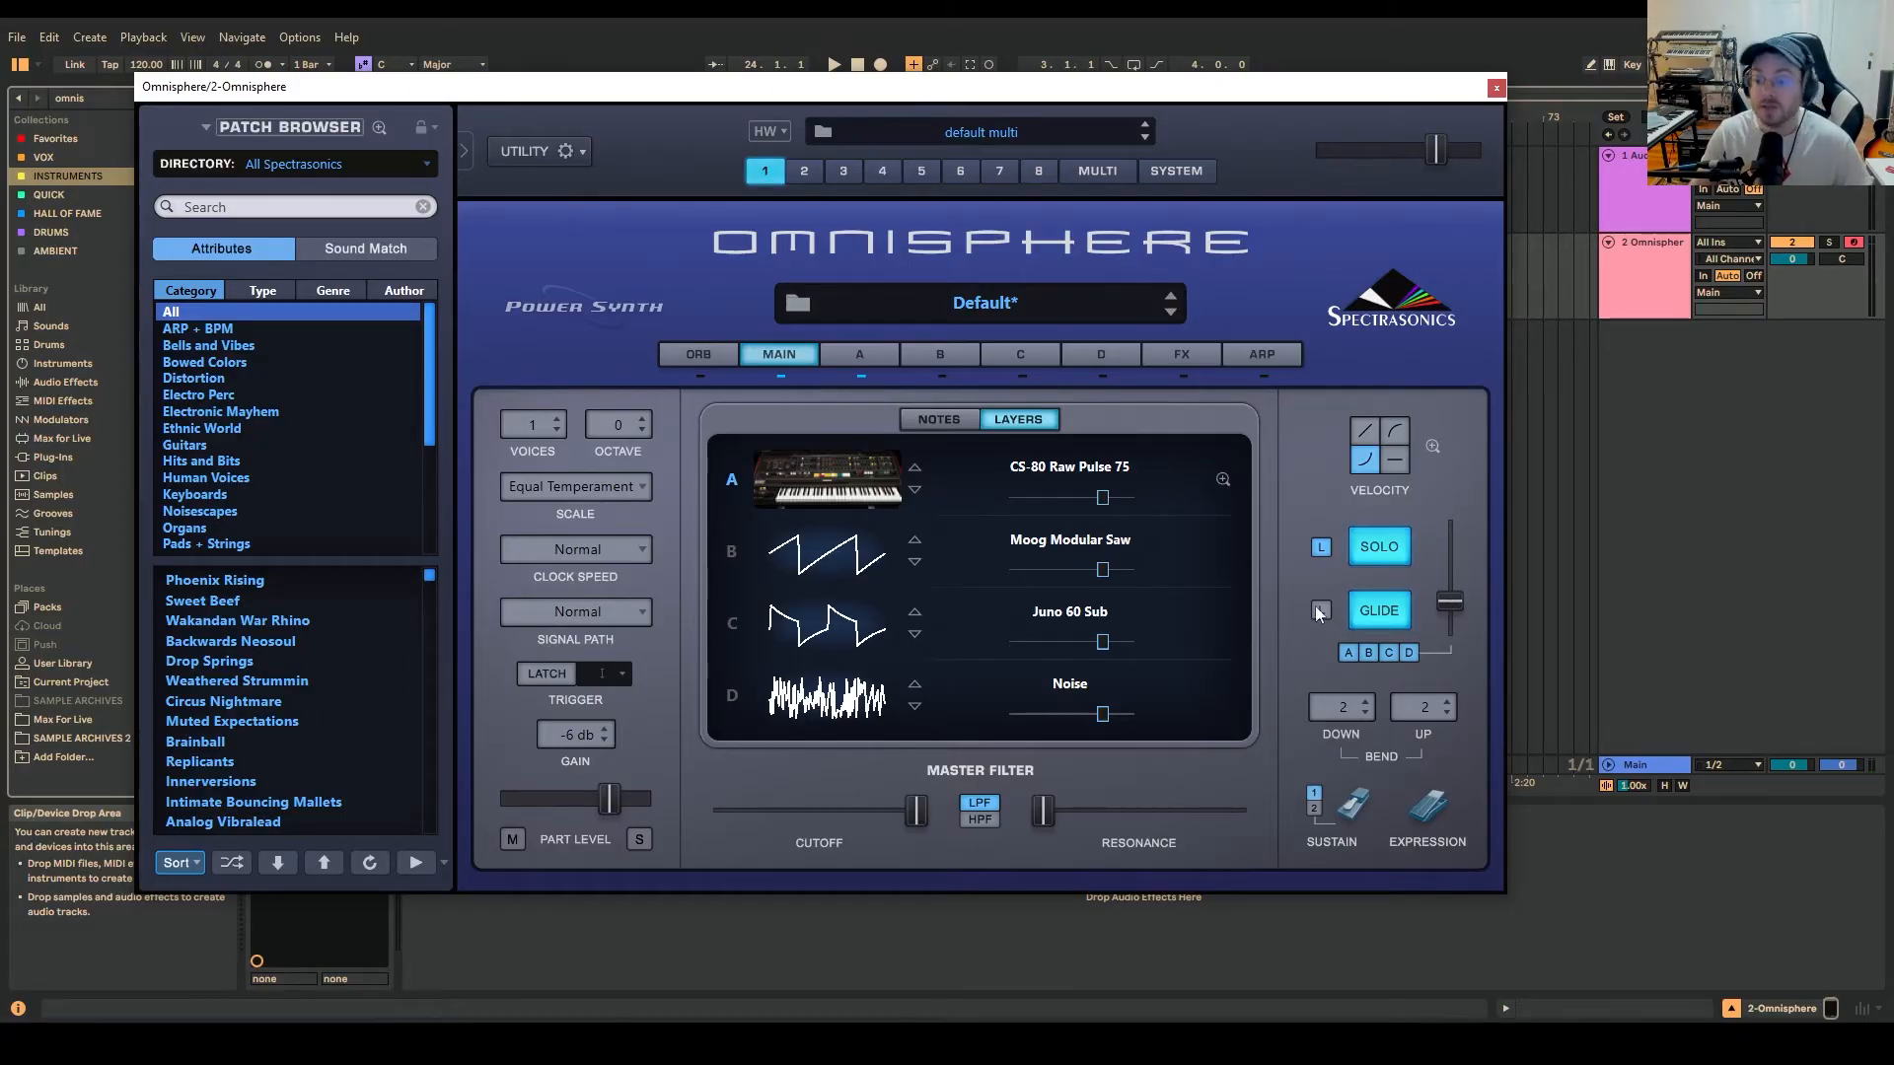
{"action": "left_click_drag", "start_coordinate": [1442, 601], "coordinate": [1444, 612]}
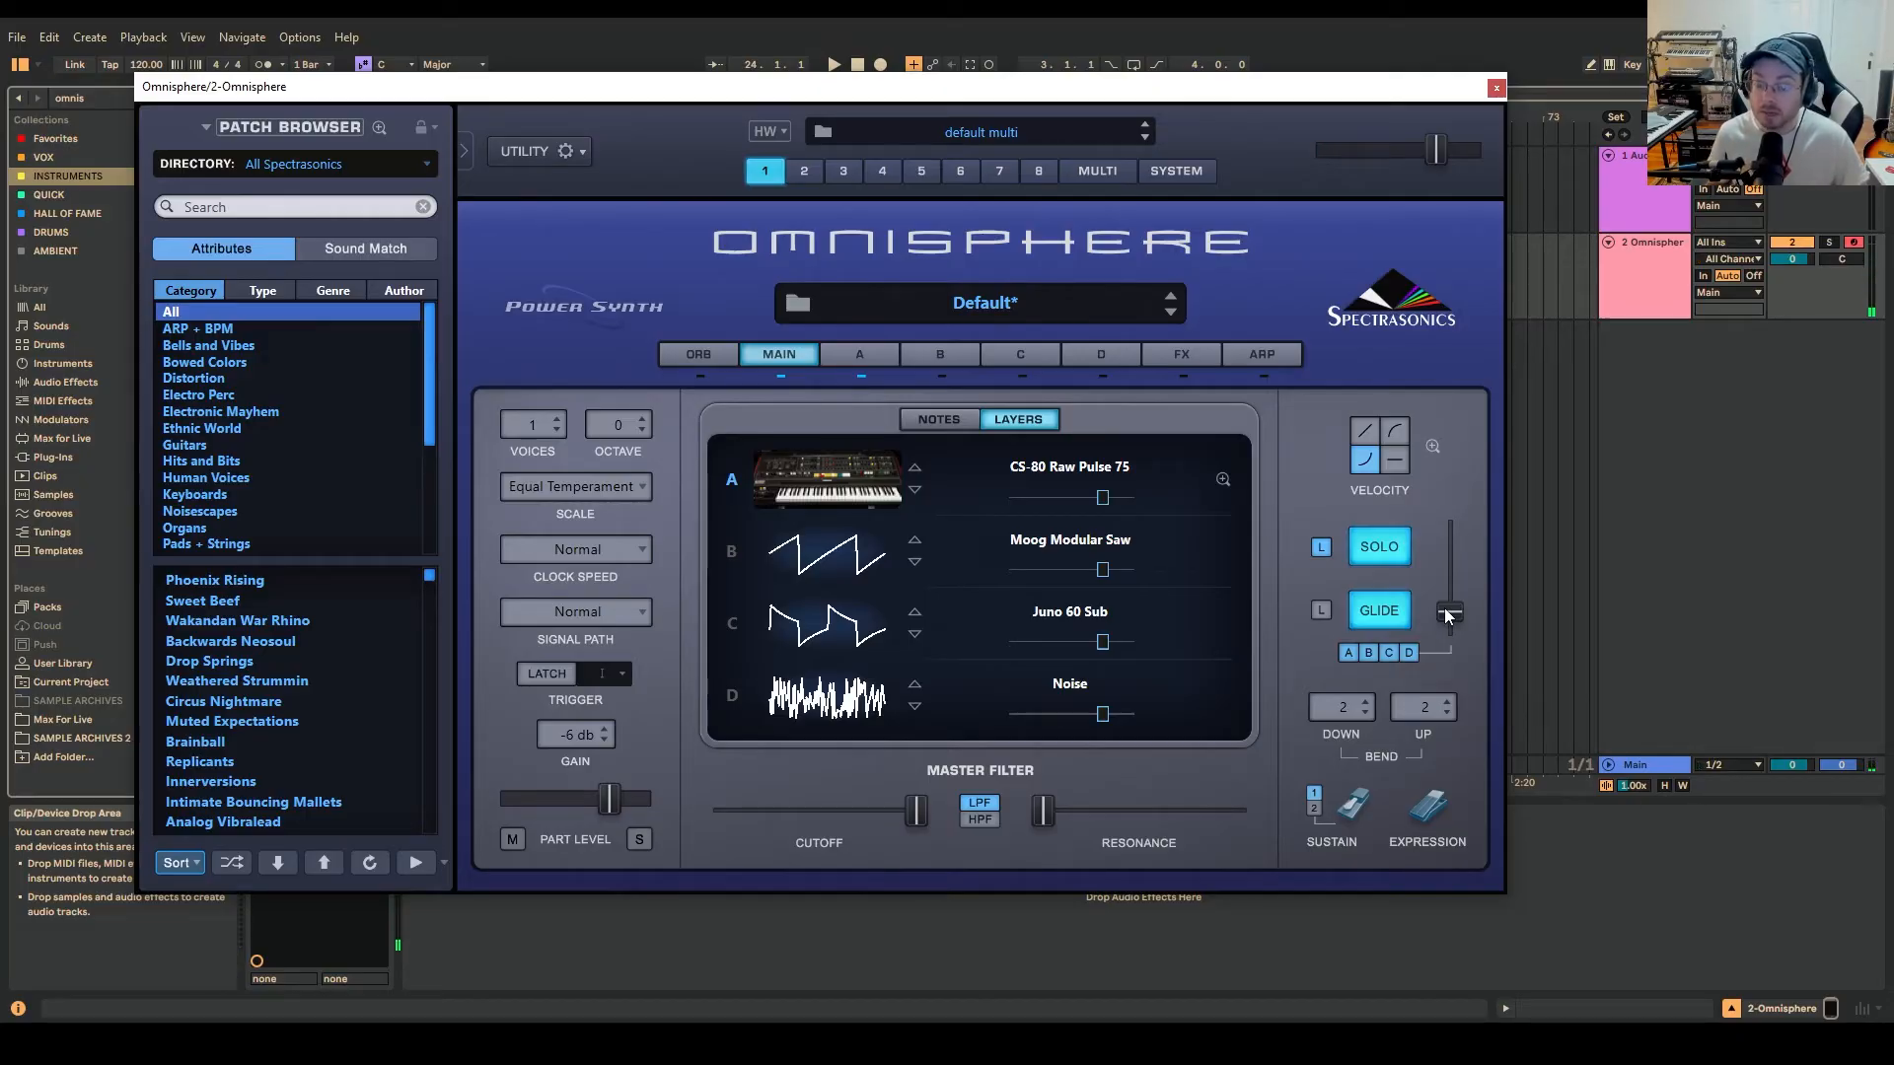
- Open the Unison settings of layer A's oscillator and turn Unison on
{"action": "left_click", "coordinate": [891, 361]}
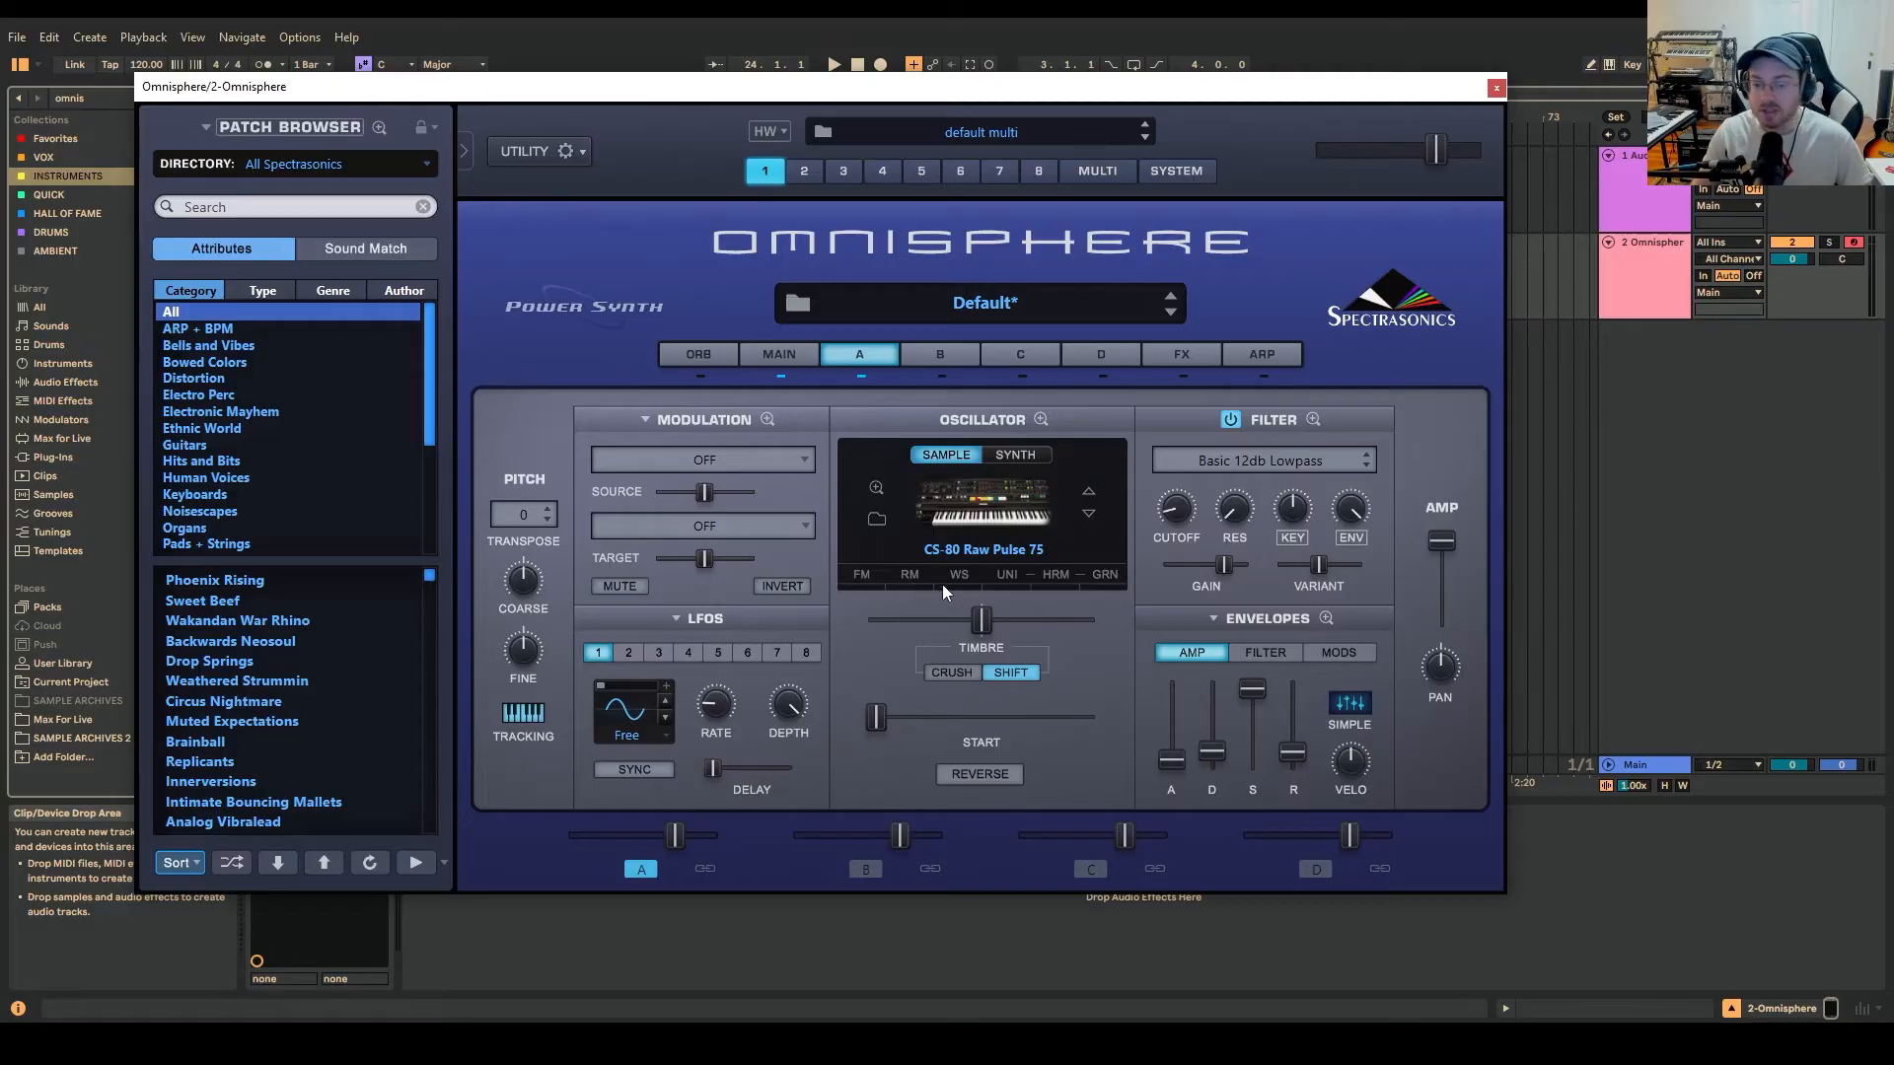
{"action": "left_click", "coordinate": [1002, 576]}
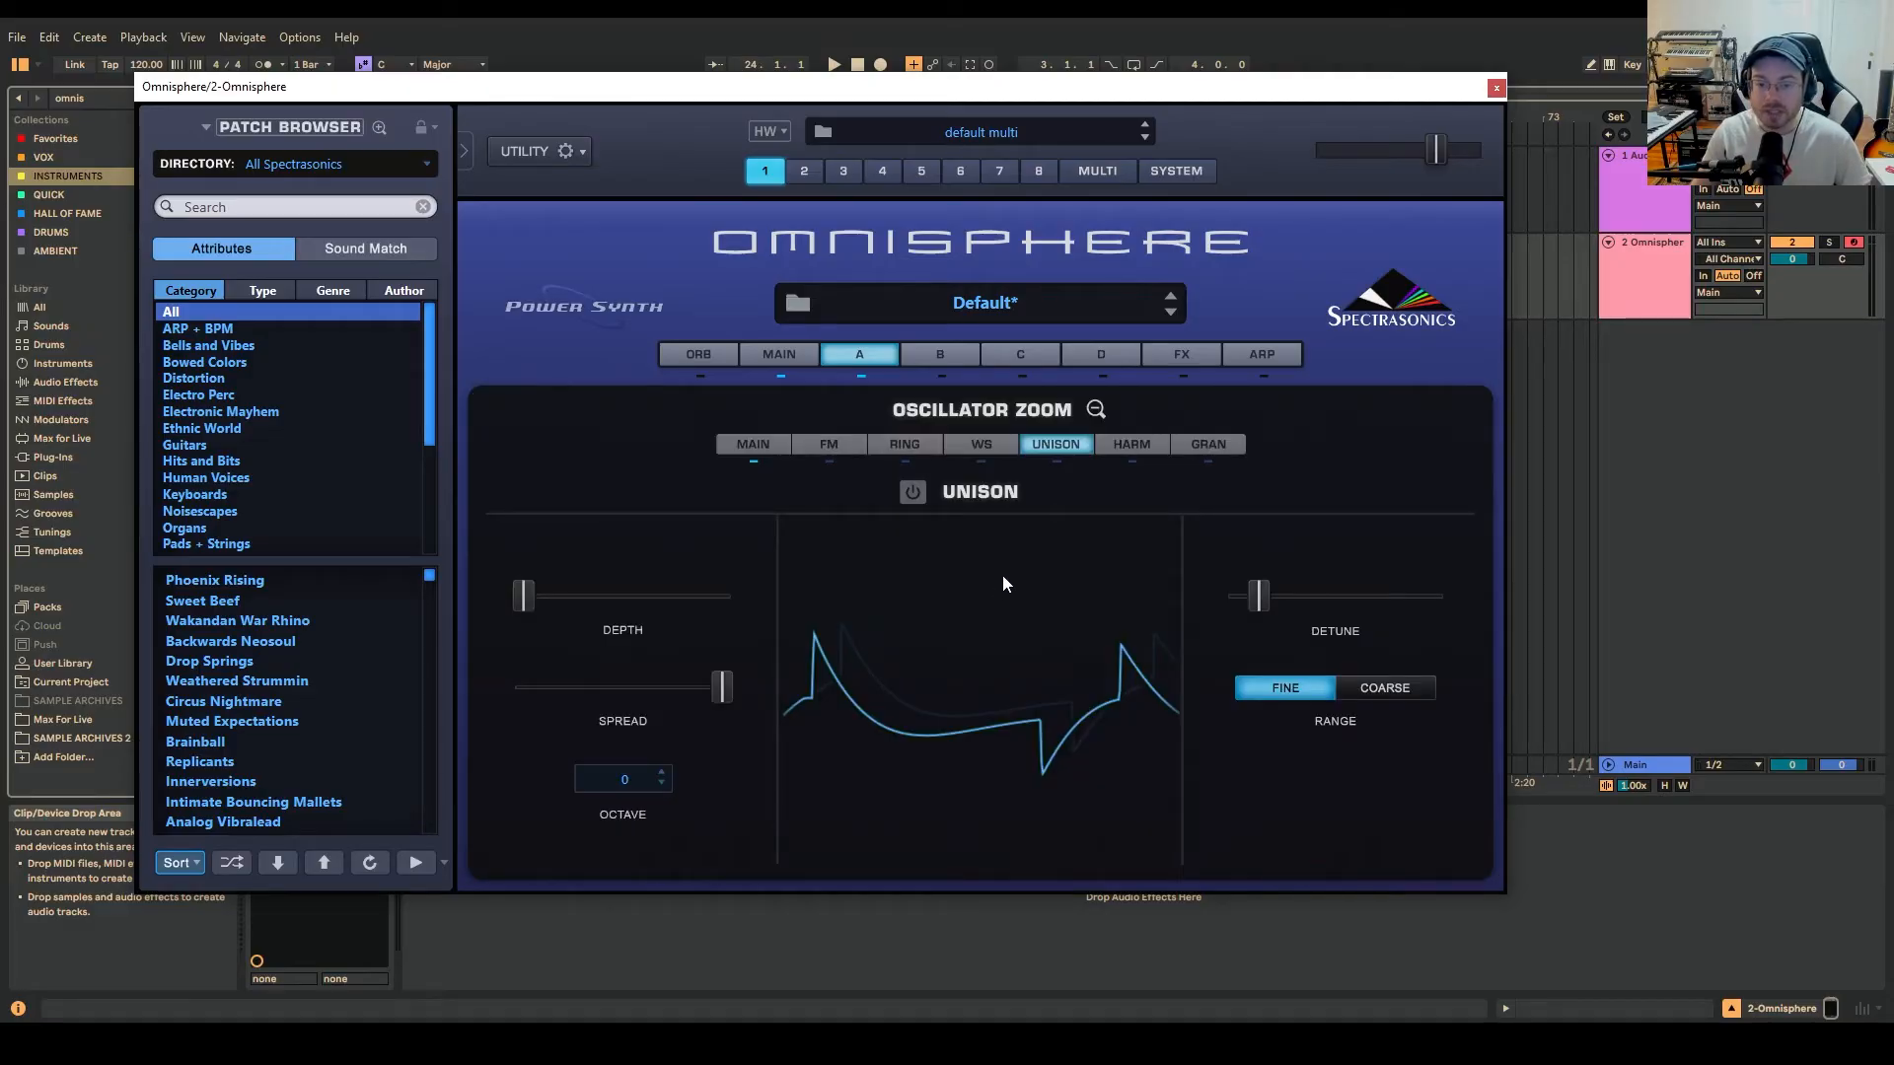
{"action": "left_click", "coordinate": [1096, 410]}
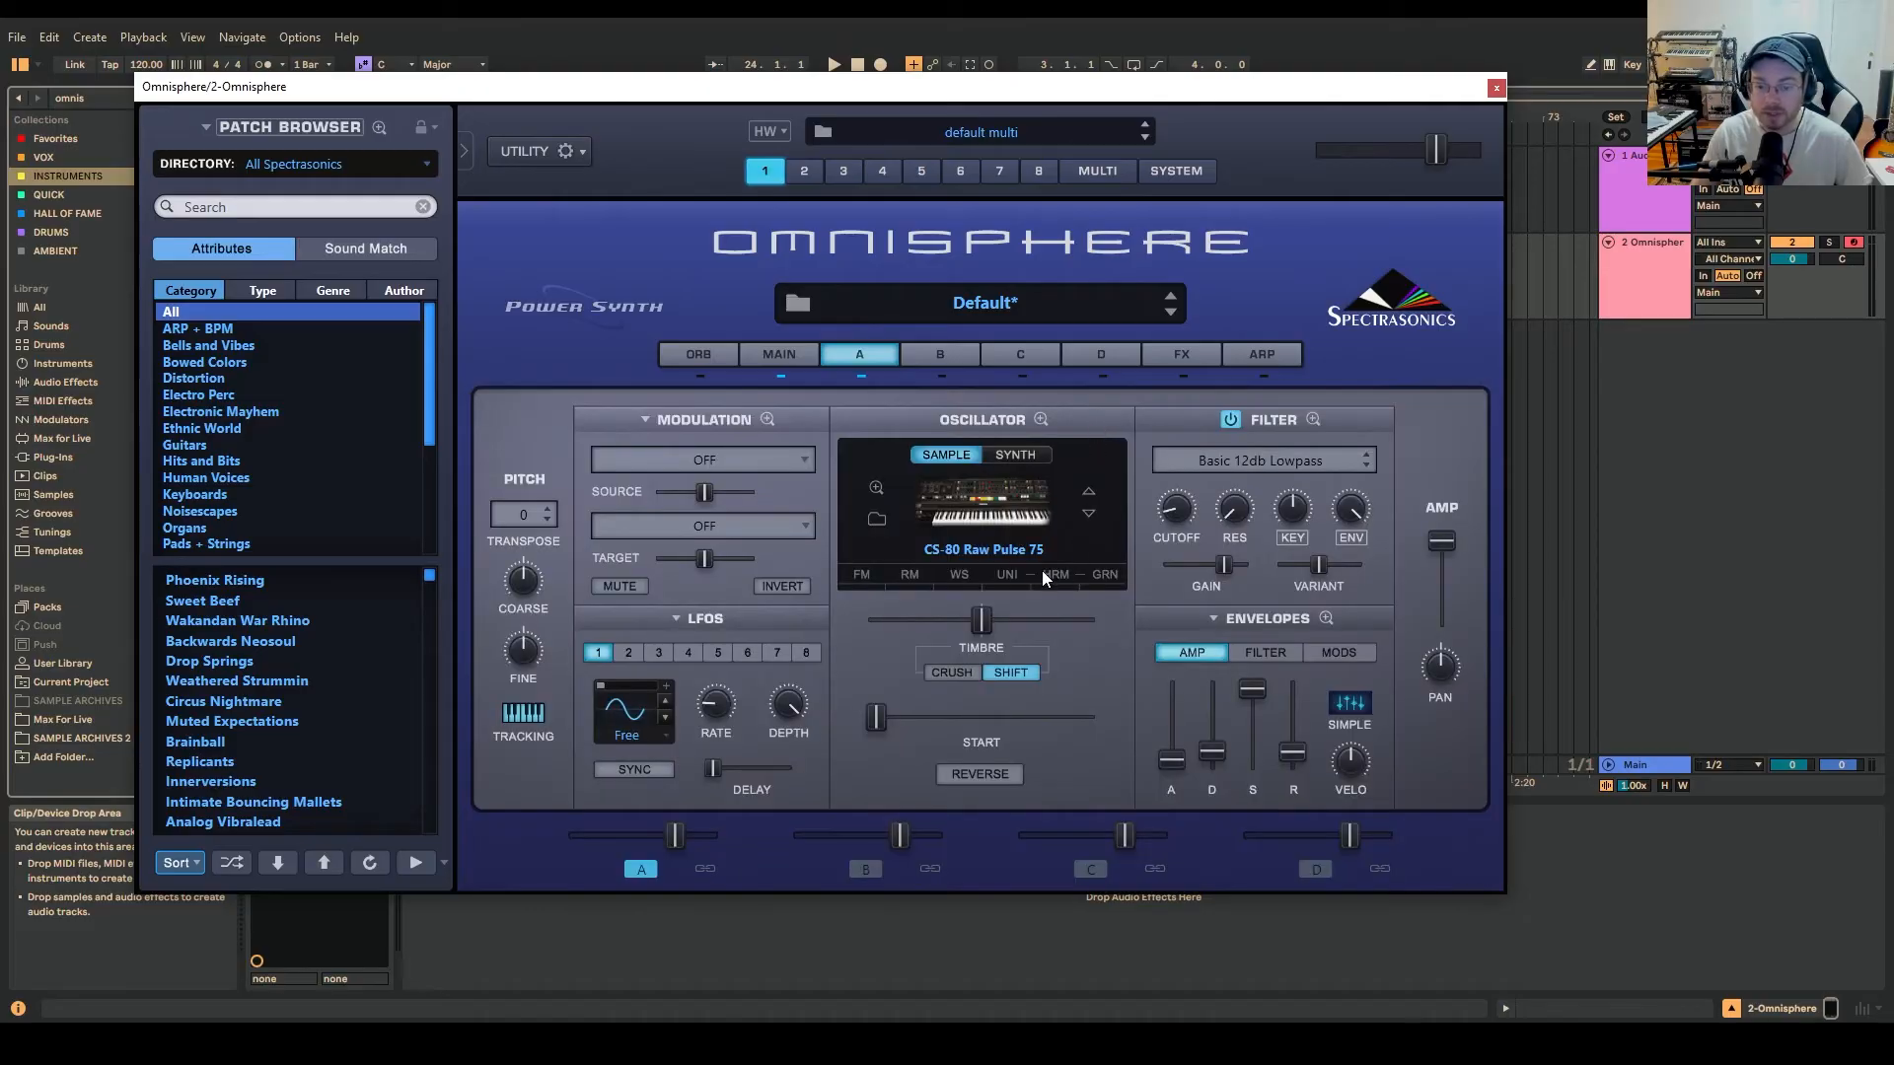
{"action": "left_click", "coordinate": [1006, 576]}
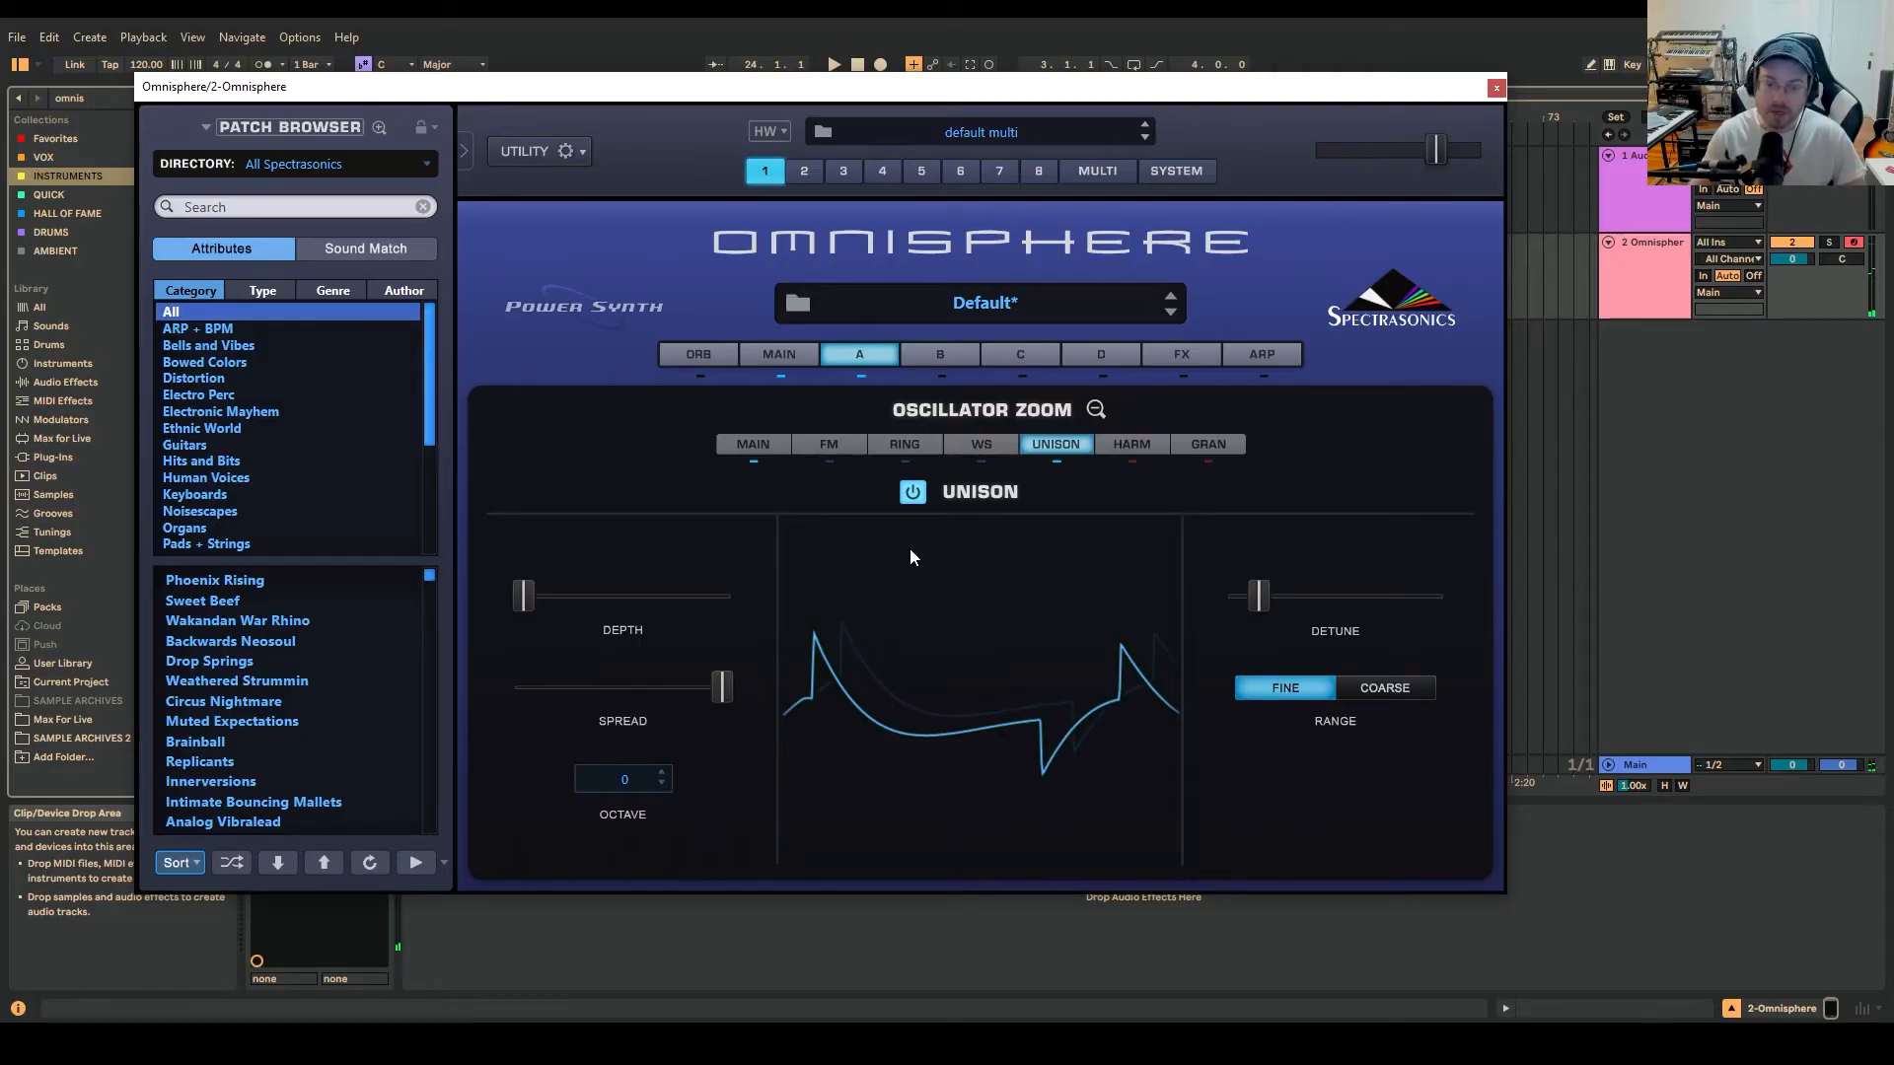
{"action": "left_click", "coordinate": [914, 493]}
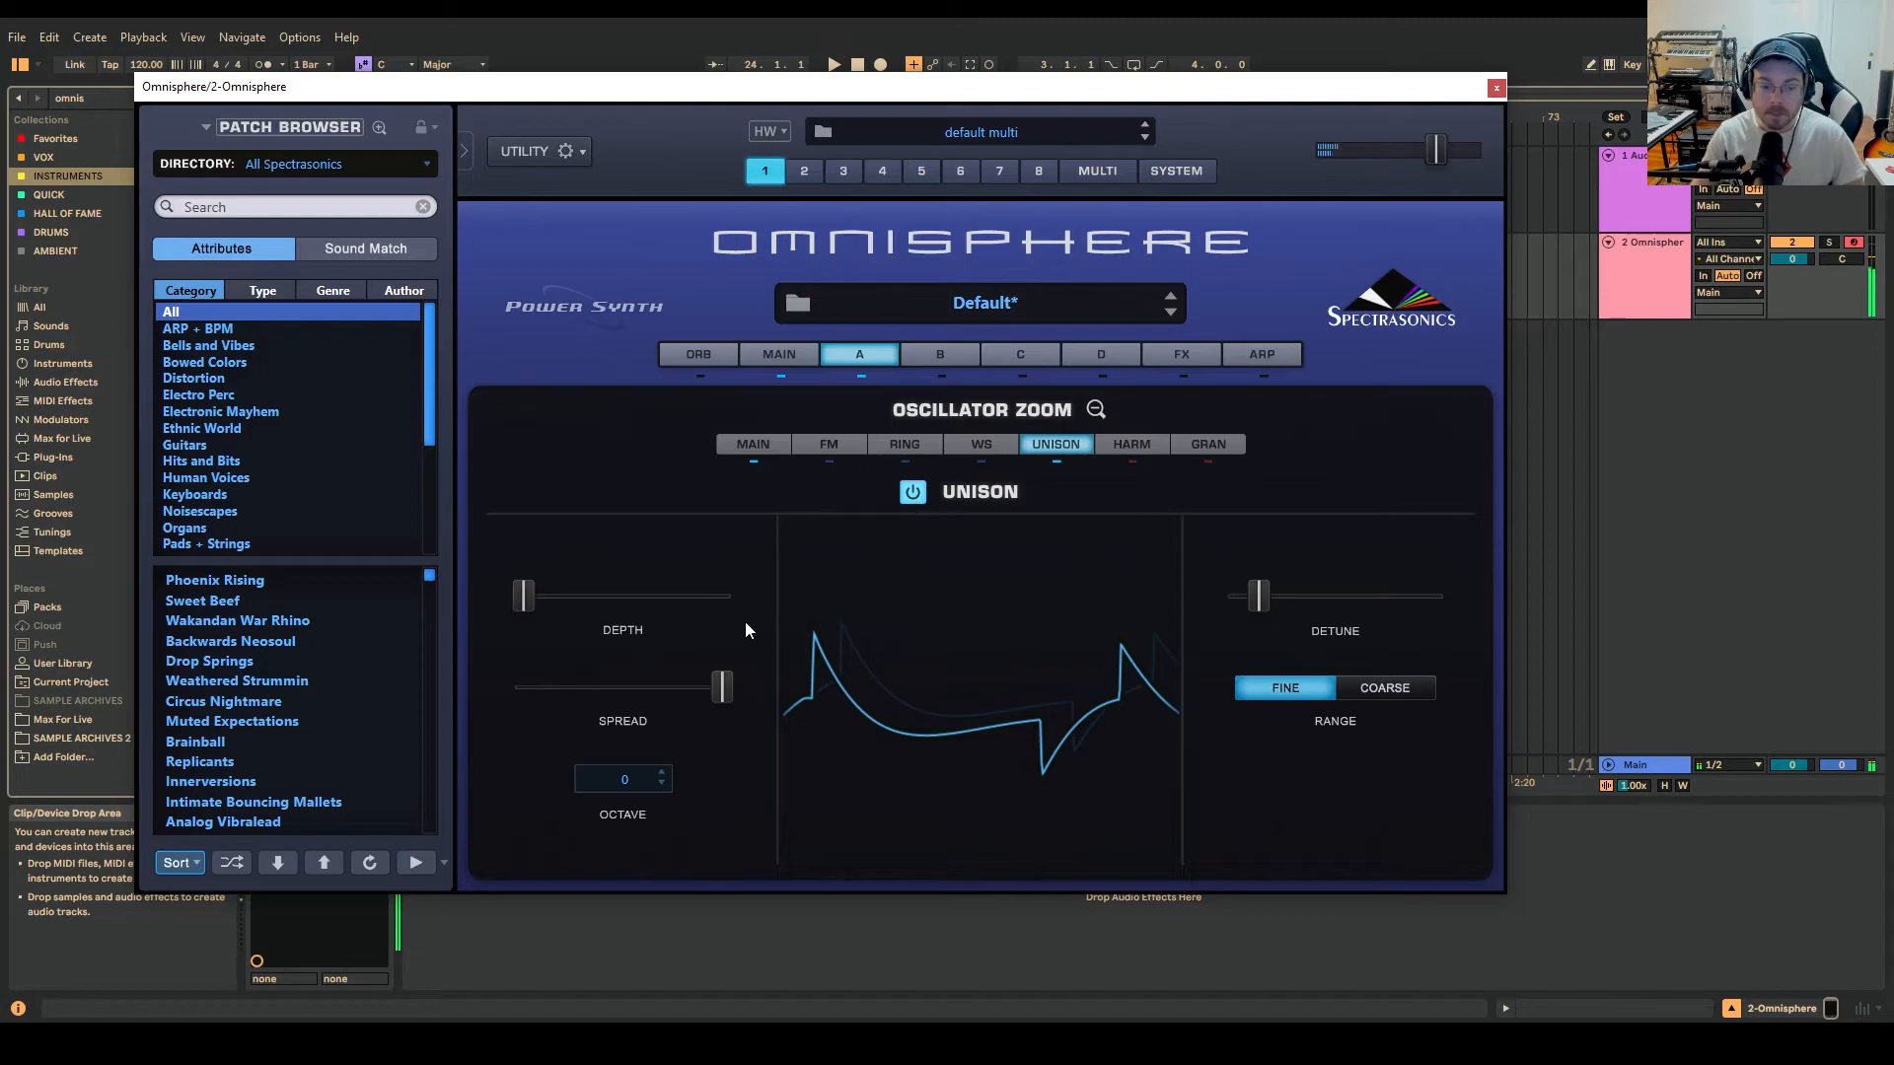
- Raise the Unison depth, narrow its spread and increase its detune, trying the Coarse range before returning to Fine
{"action": "left_click_drag", "start_coordinate": [532, 597], "coordinate": [663, 596]}
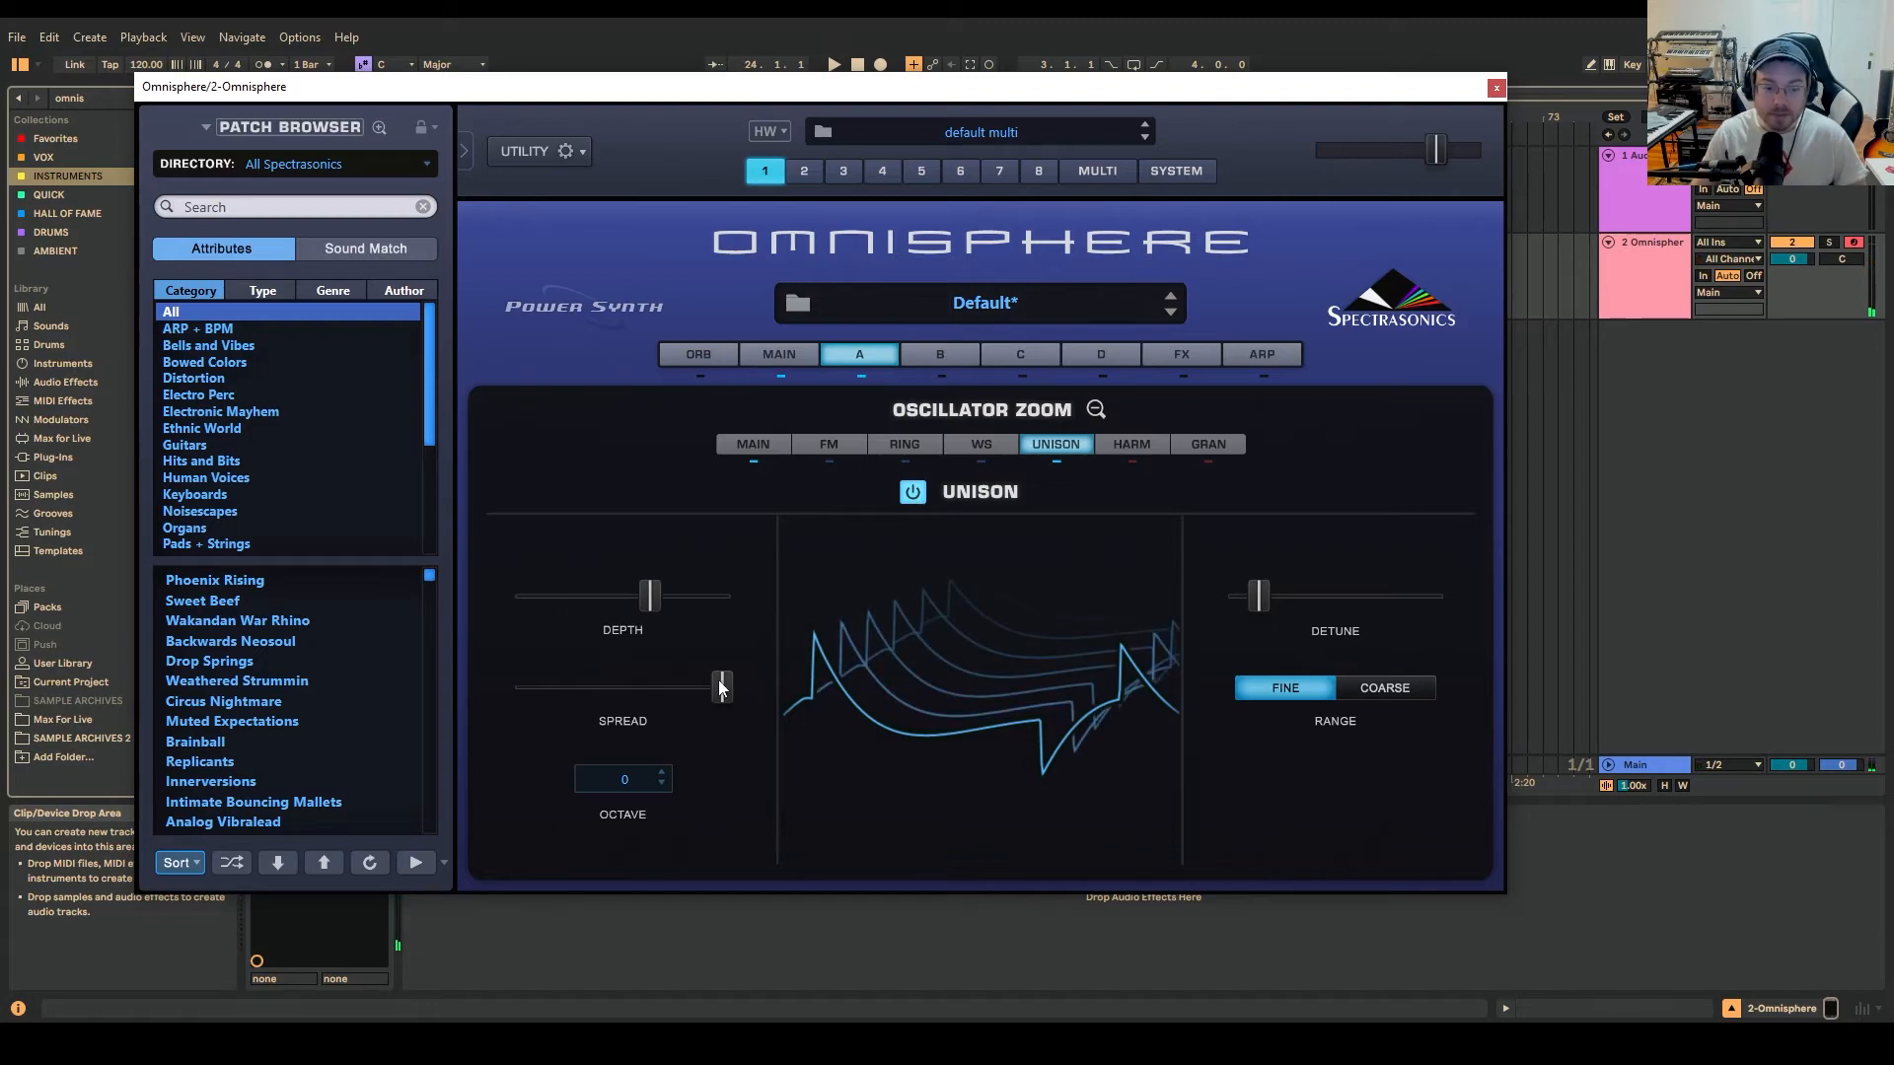
{"action": "left_click_drag", "start_coordinate": [721, 688], "coordinate": [660, 687]}
{"action": "left_click_drag", "start_coordinate": [1259, 596], "coordinate": [1306, 605]}
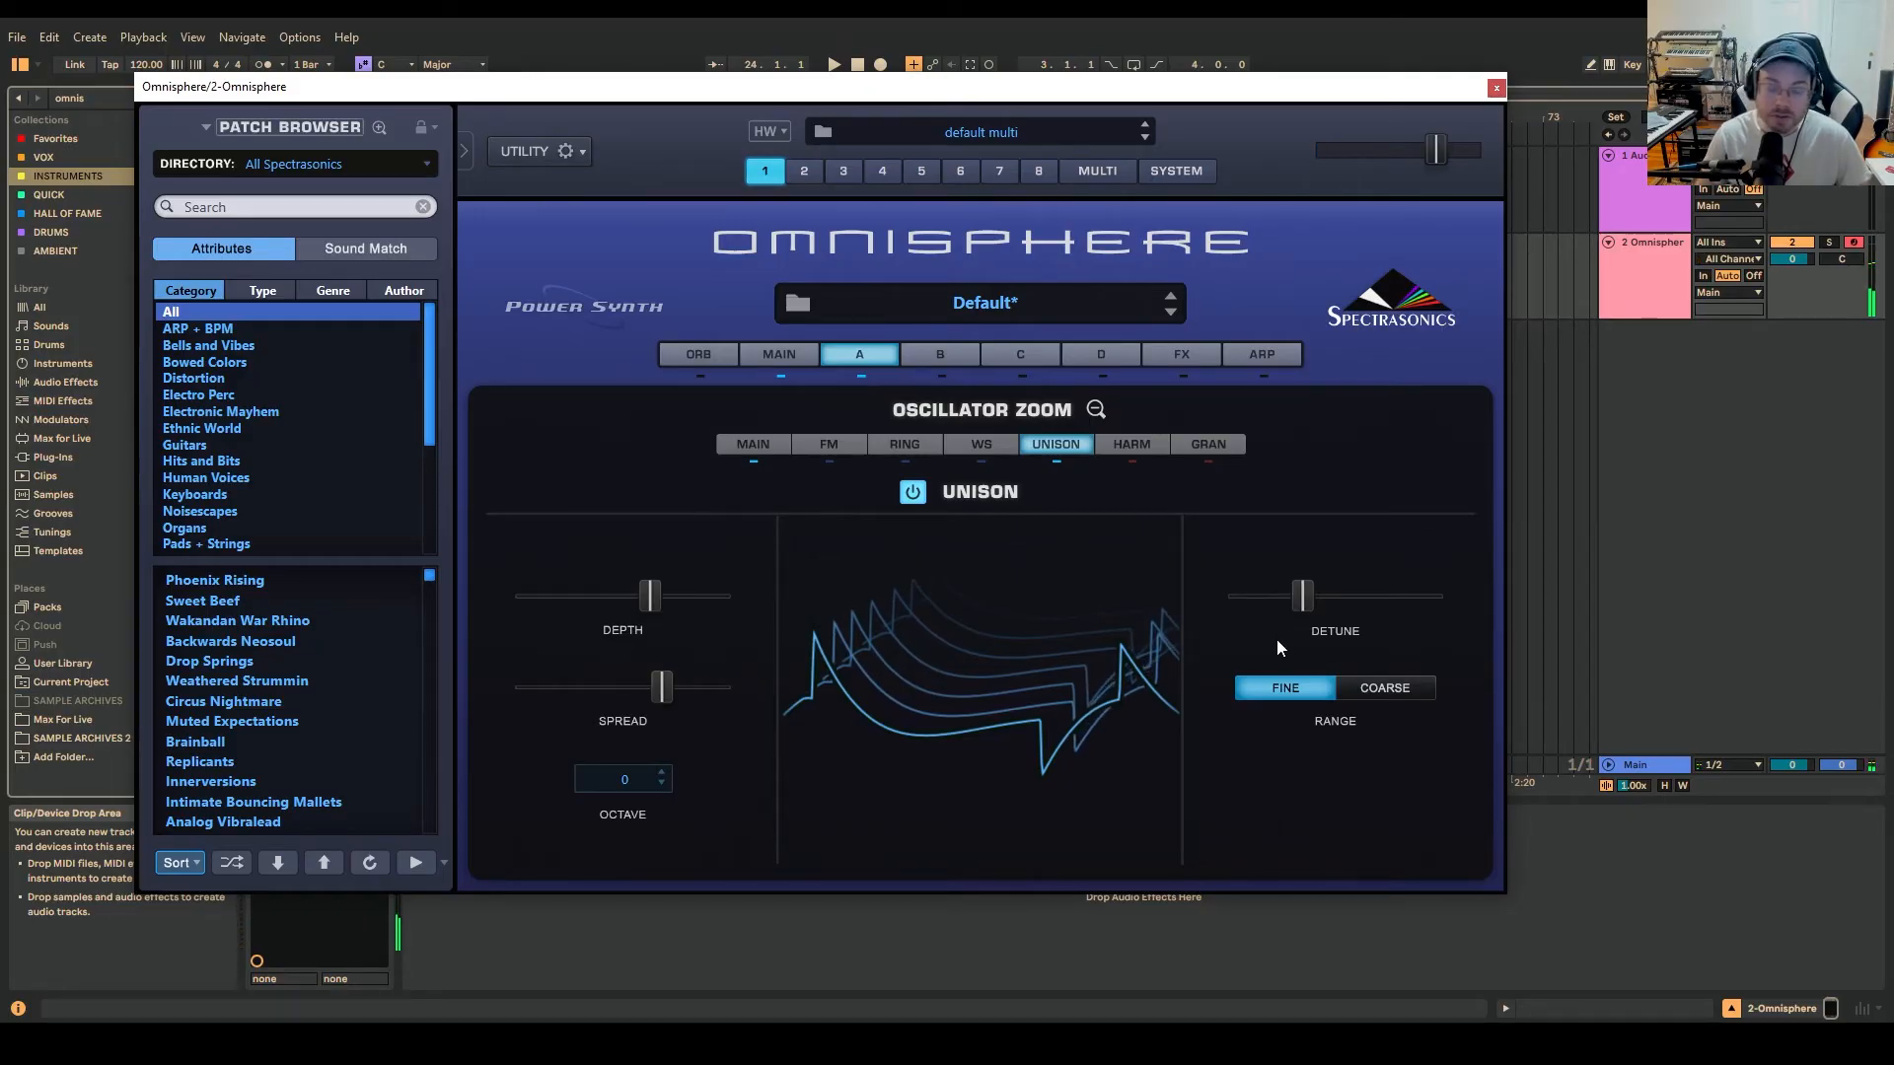
{"action": "left_click", "coordinate": [1379, 693]}
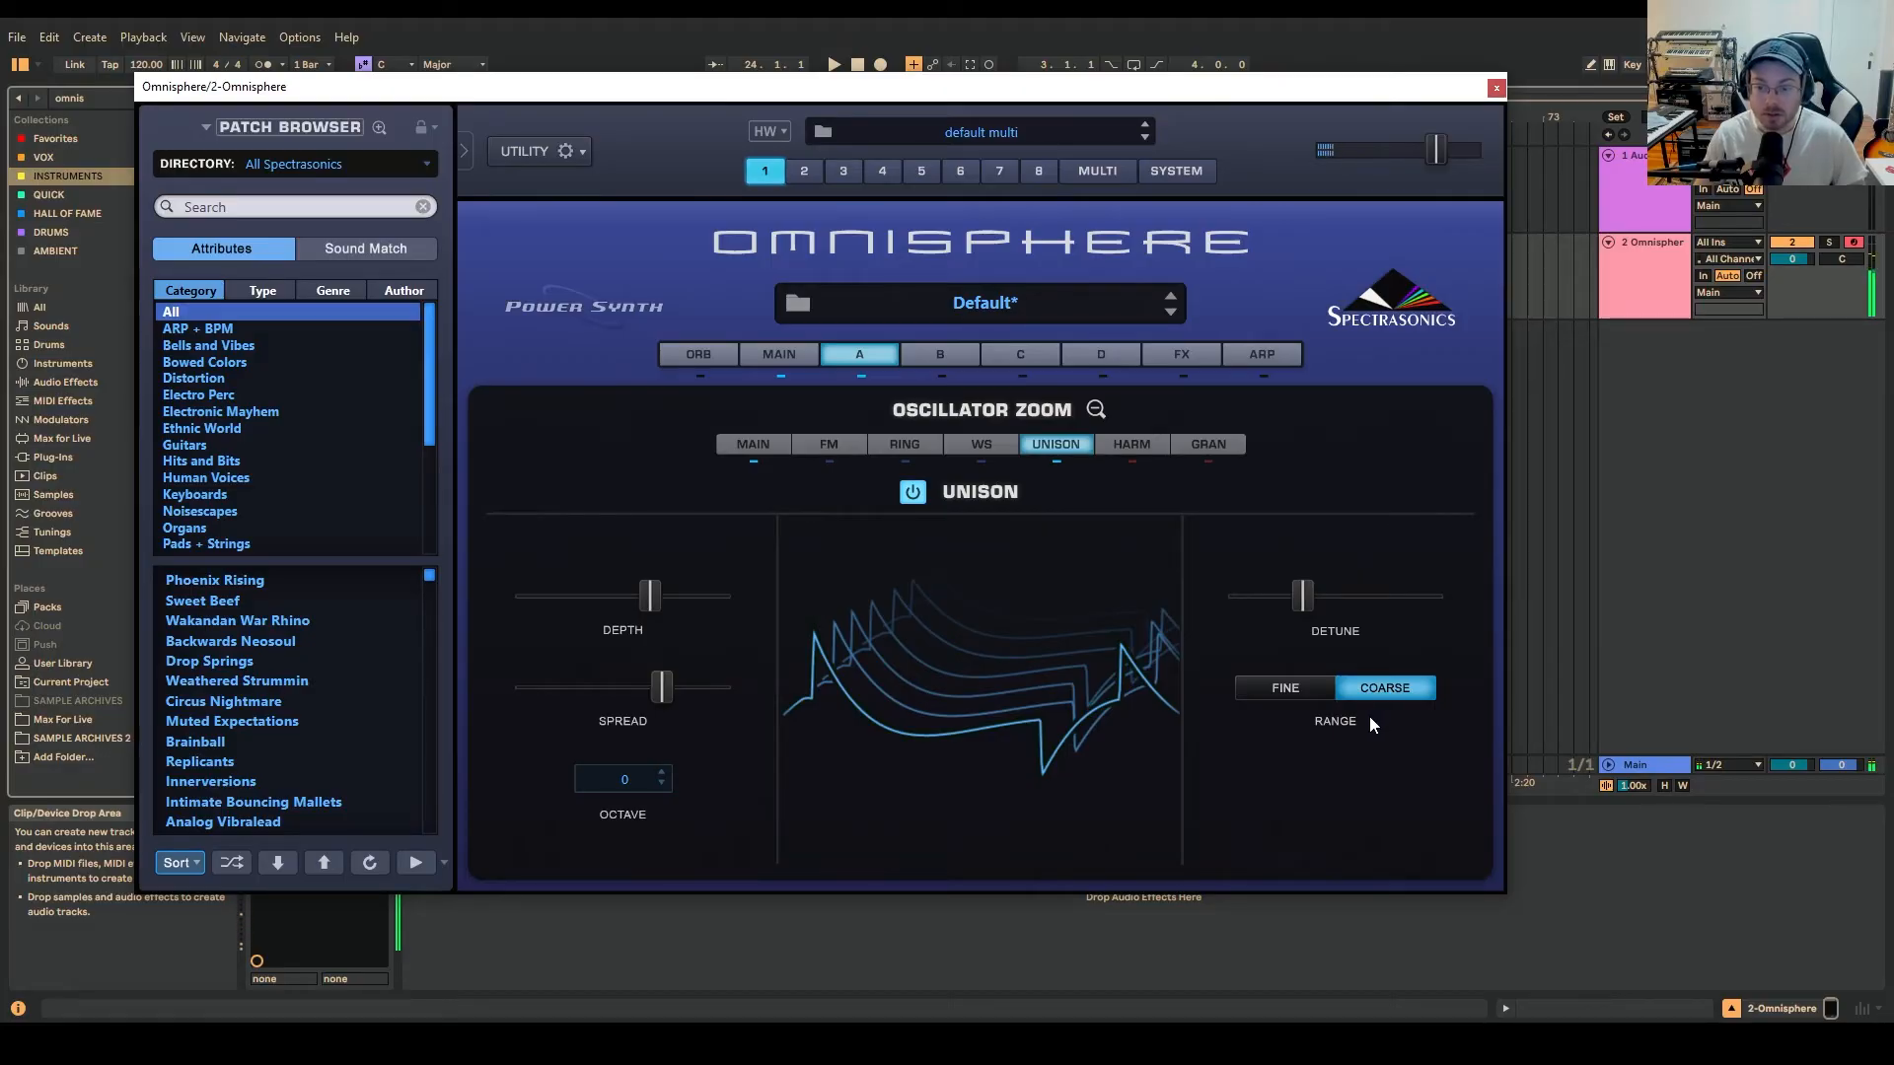
{"action": "left_click", "coordinate": [1287, 690]}
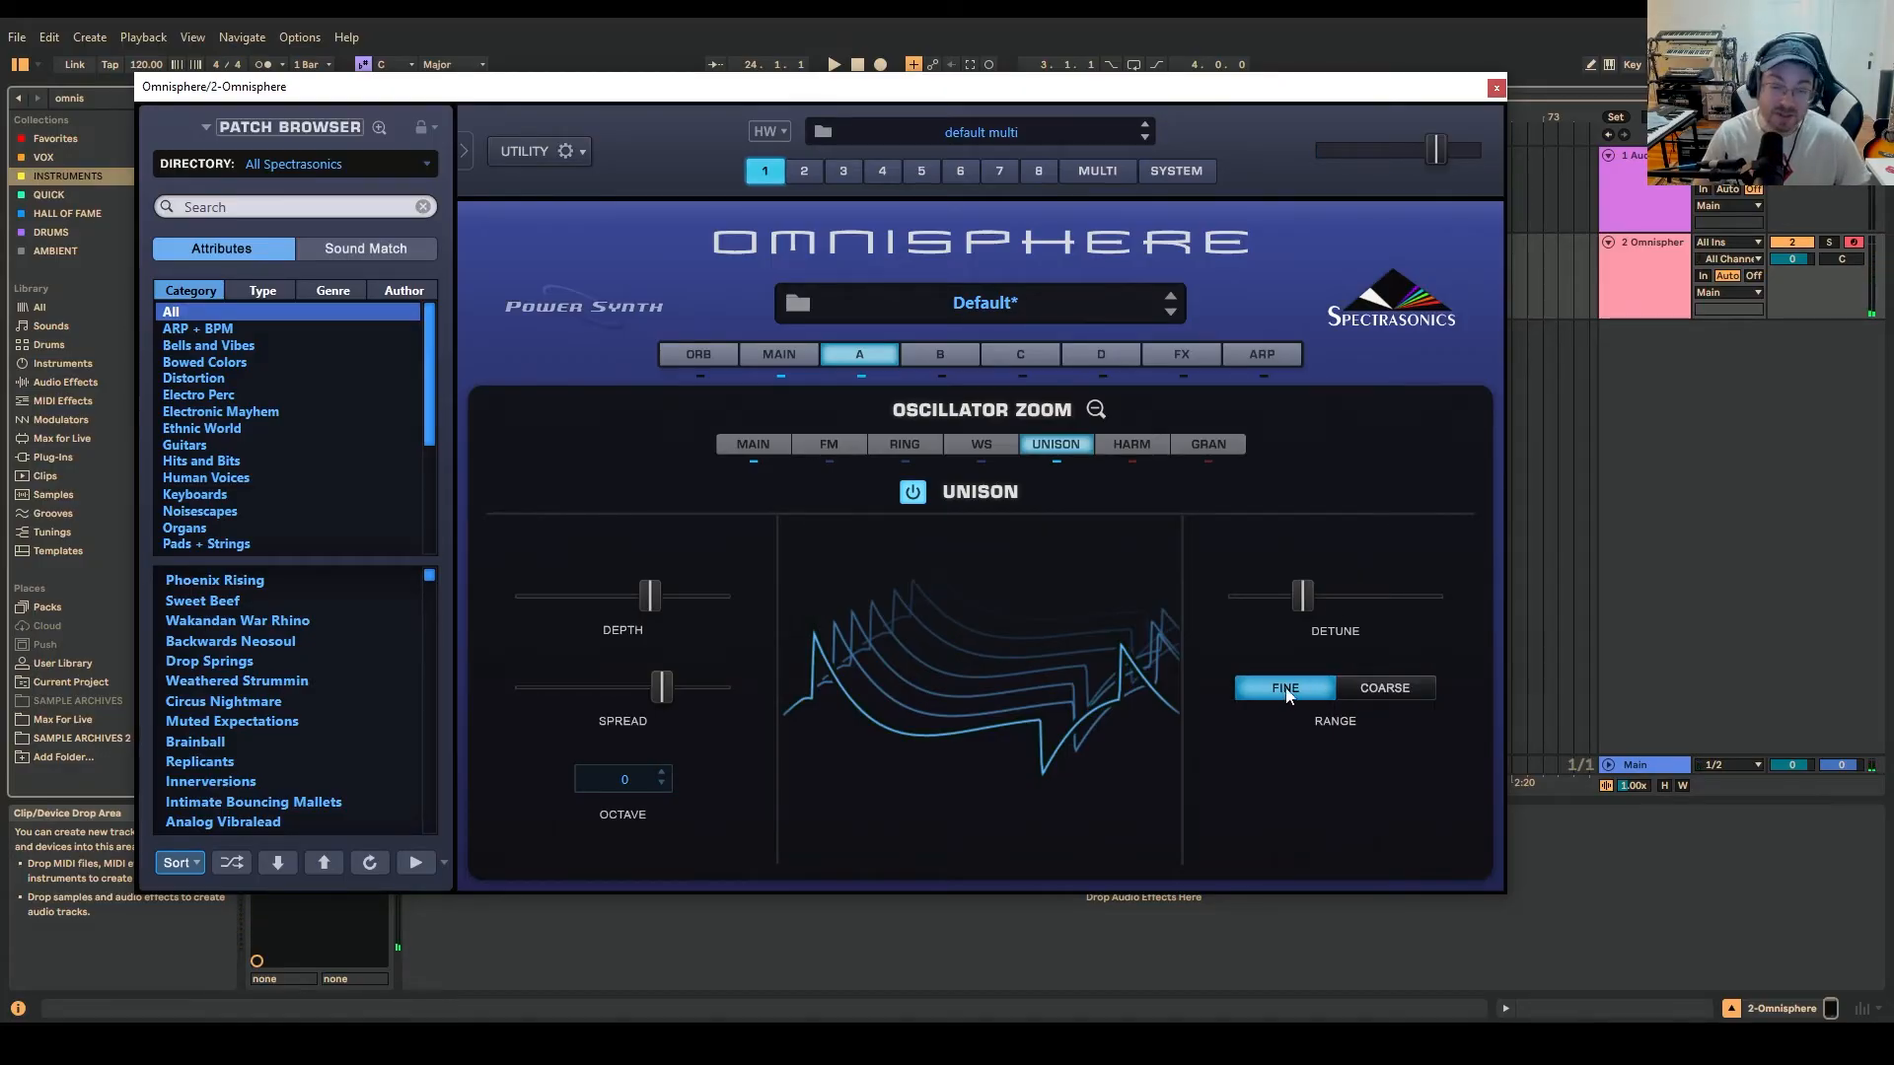
- Toggle Unison and switch on wave shaping and ring modulation for layer A's oscillator
{"action": "left_click", "coordinate": [912, 492]}
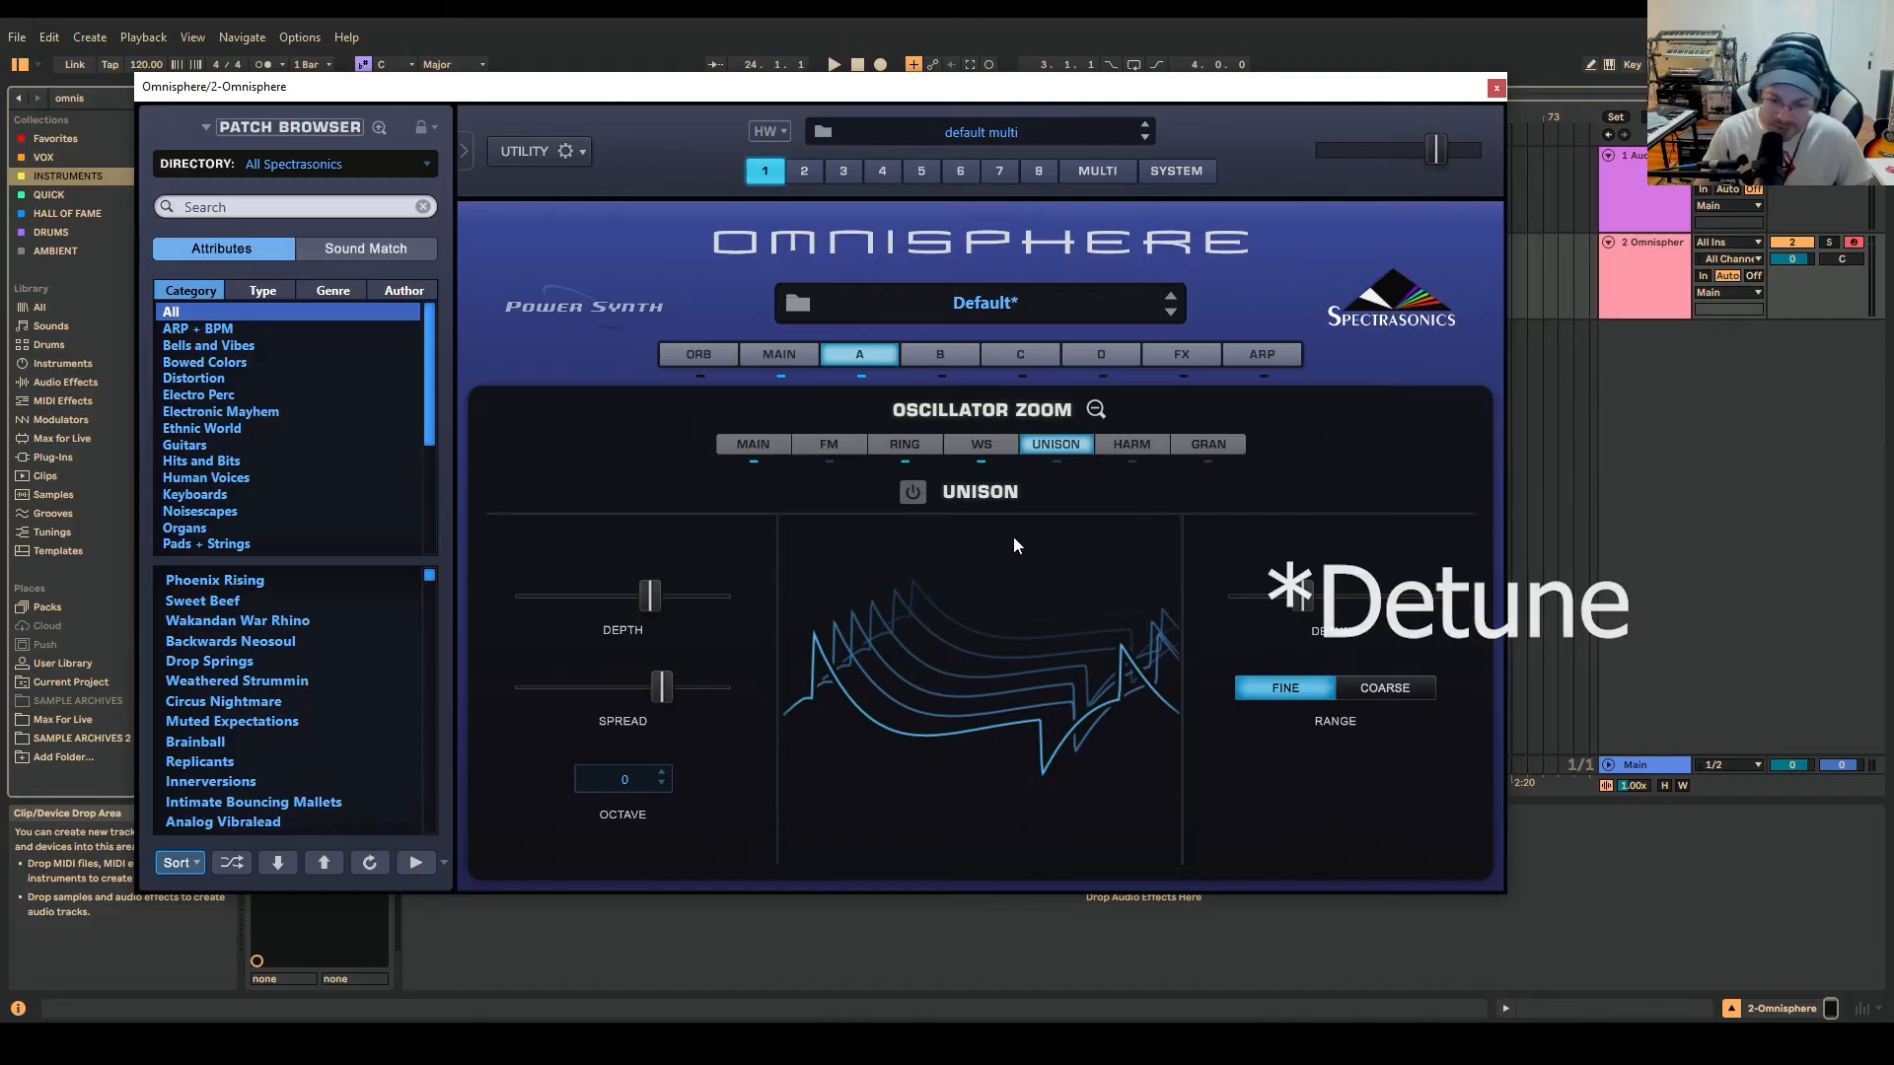
{"action": "left_click", "coordinate": [1109, 446]}
{"action": "left_click", "coordinate": [1069, 450]}
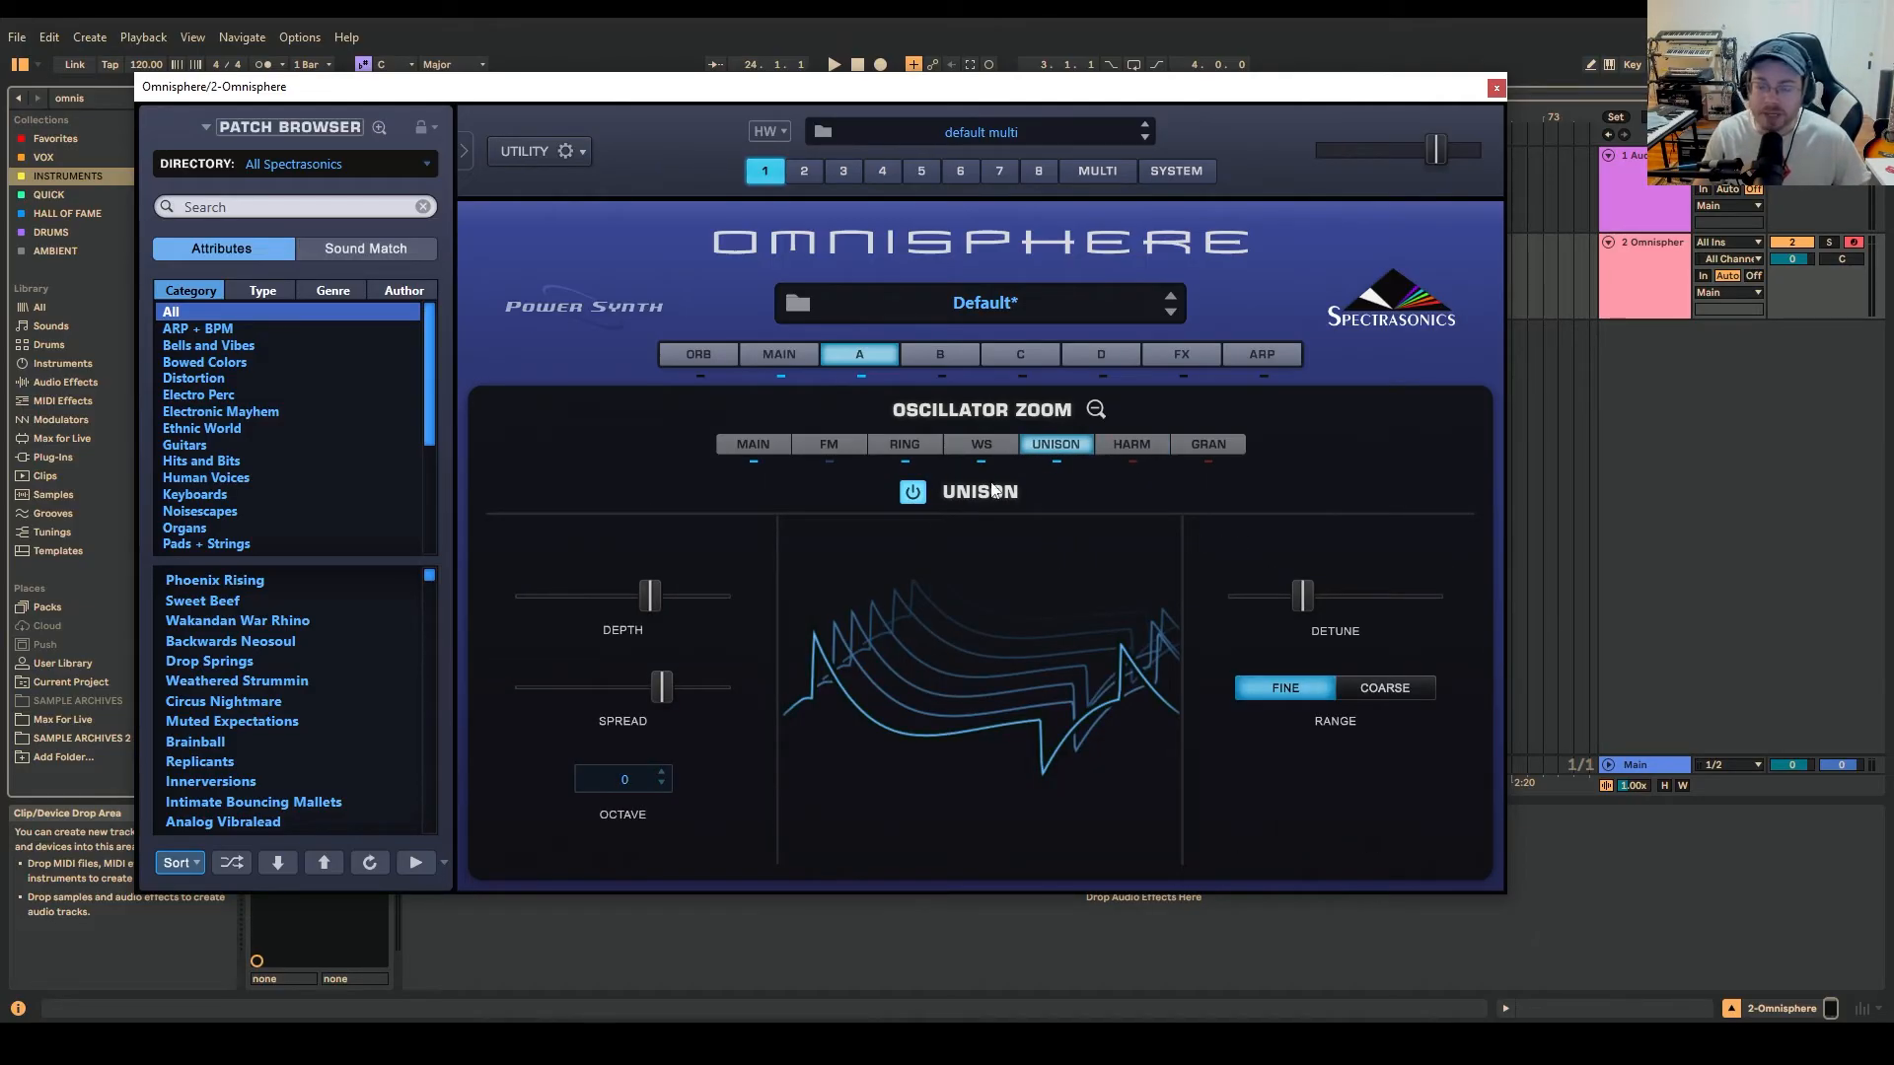
{"action": "left_click", "coordinate": [929, 451]}
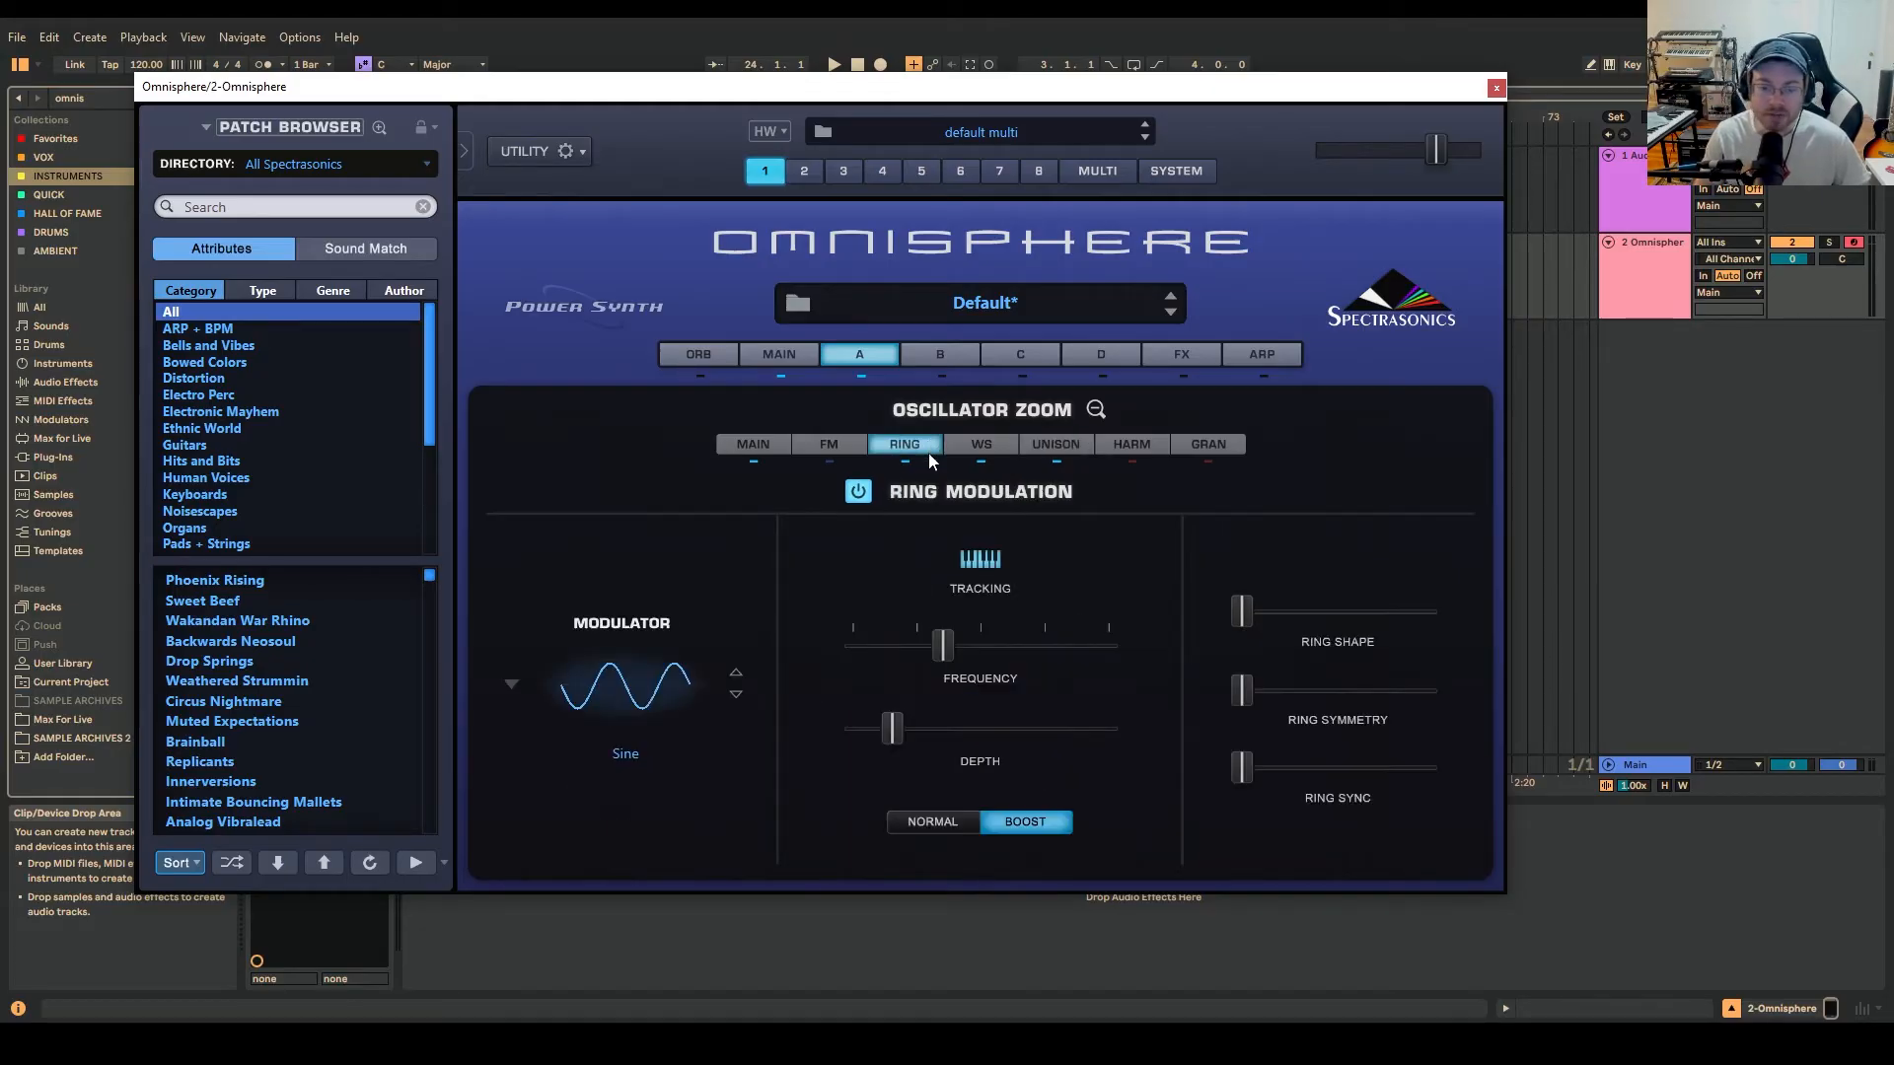
- Enable Harmonia without Unison or ring modulation, transposing its voice 1 to +12 and voice 2 to -12
{"action": "left_click", "coordinate": [1125, 459]}
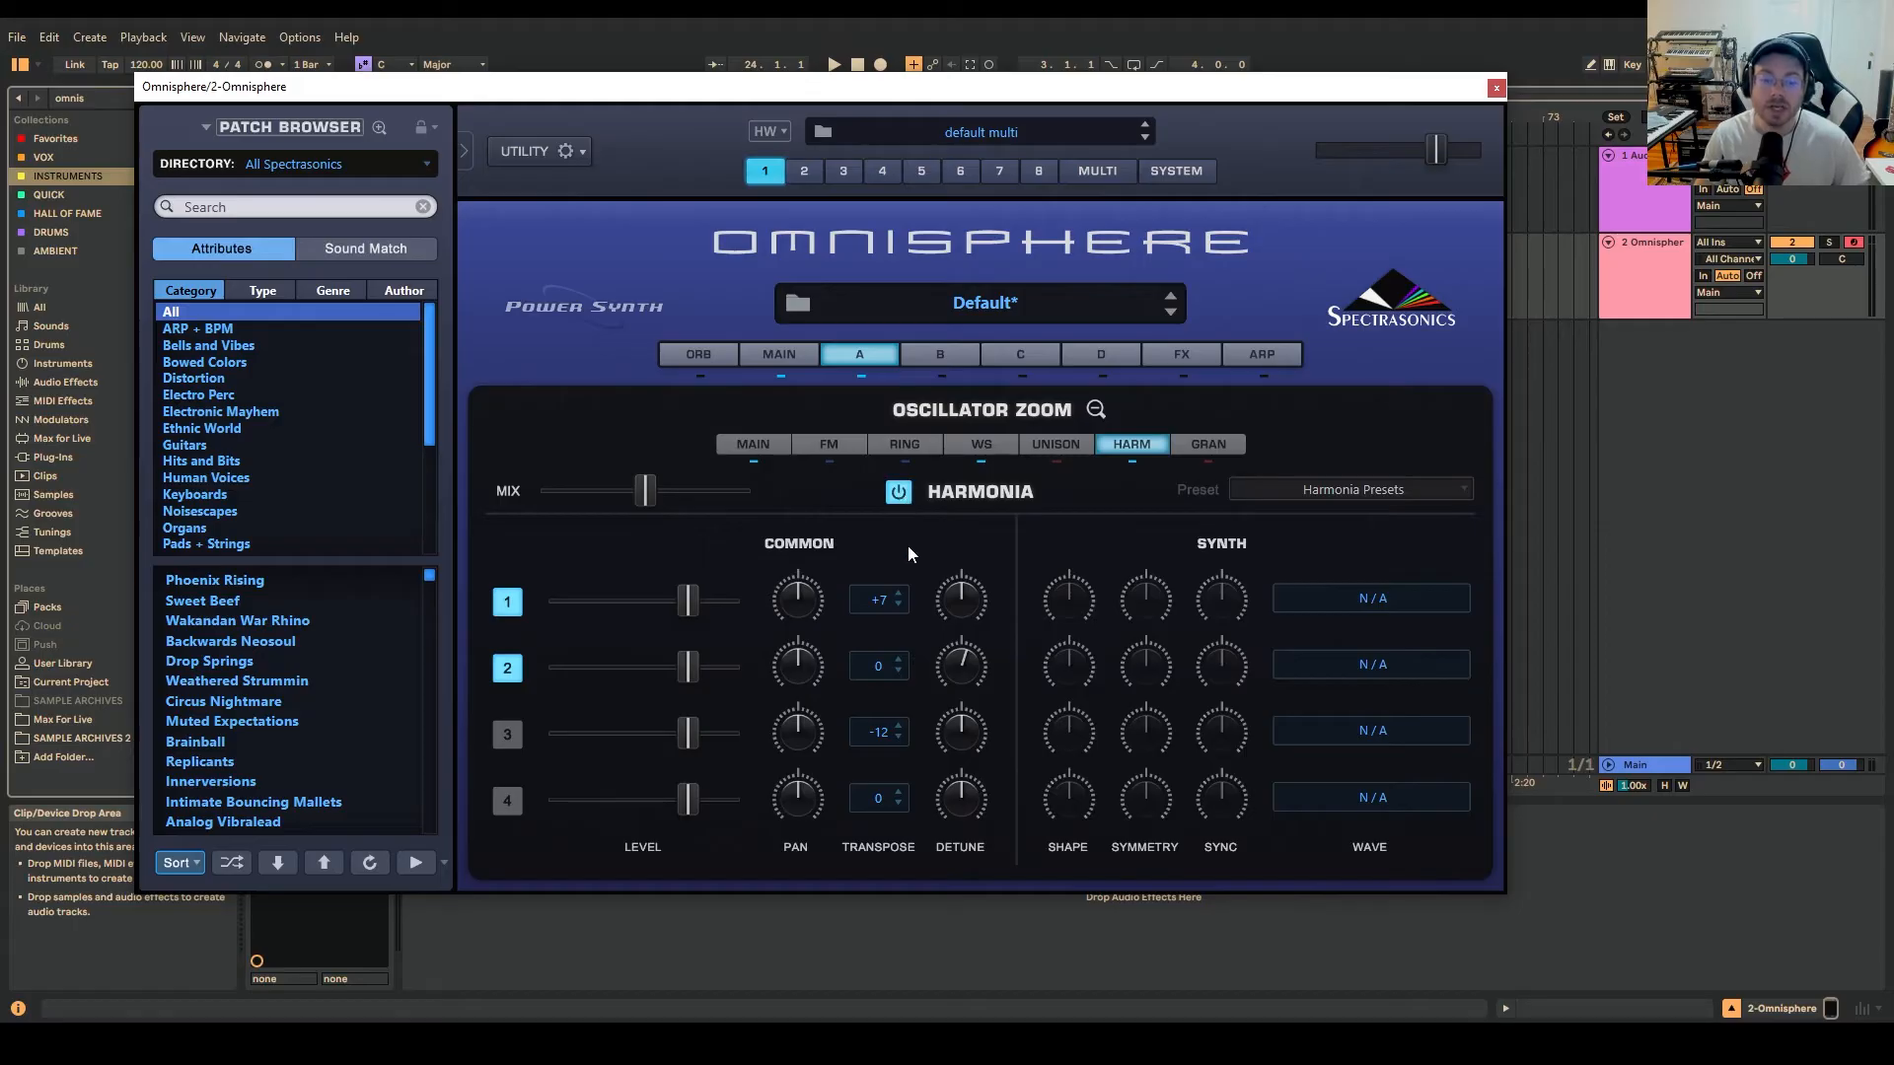
{"action": "left_click", "coordinate": [875, 602]}
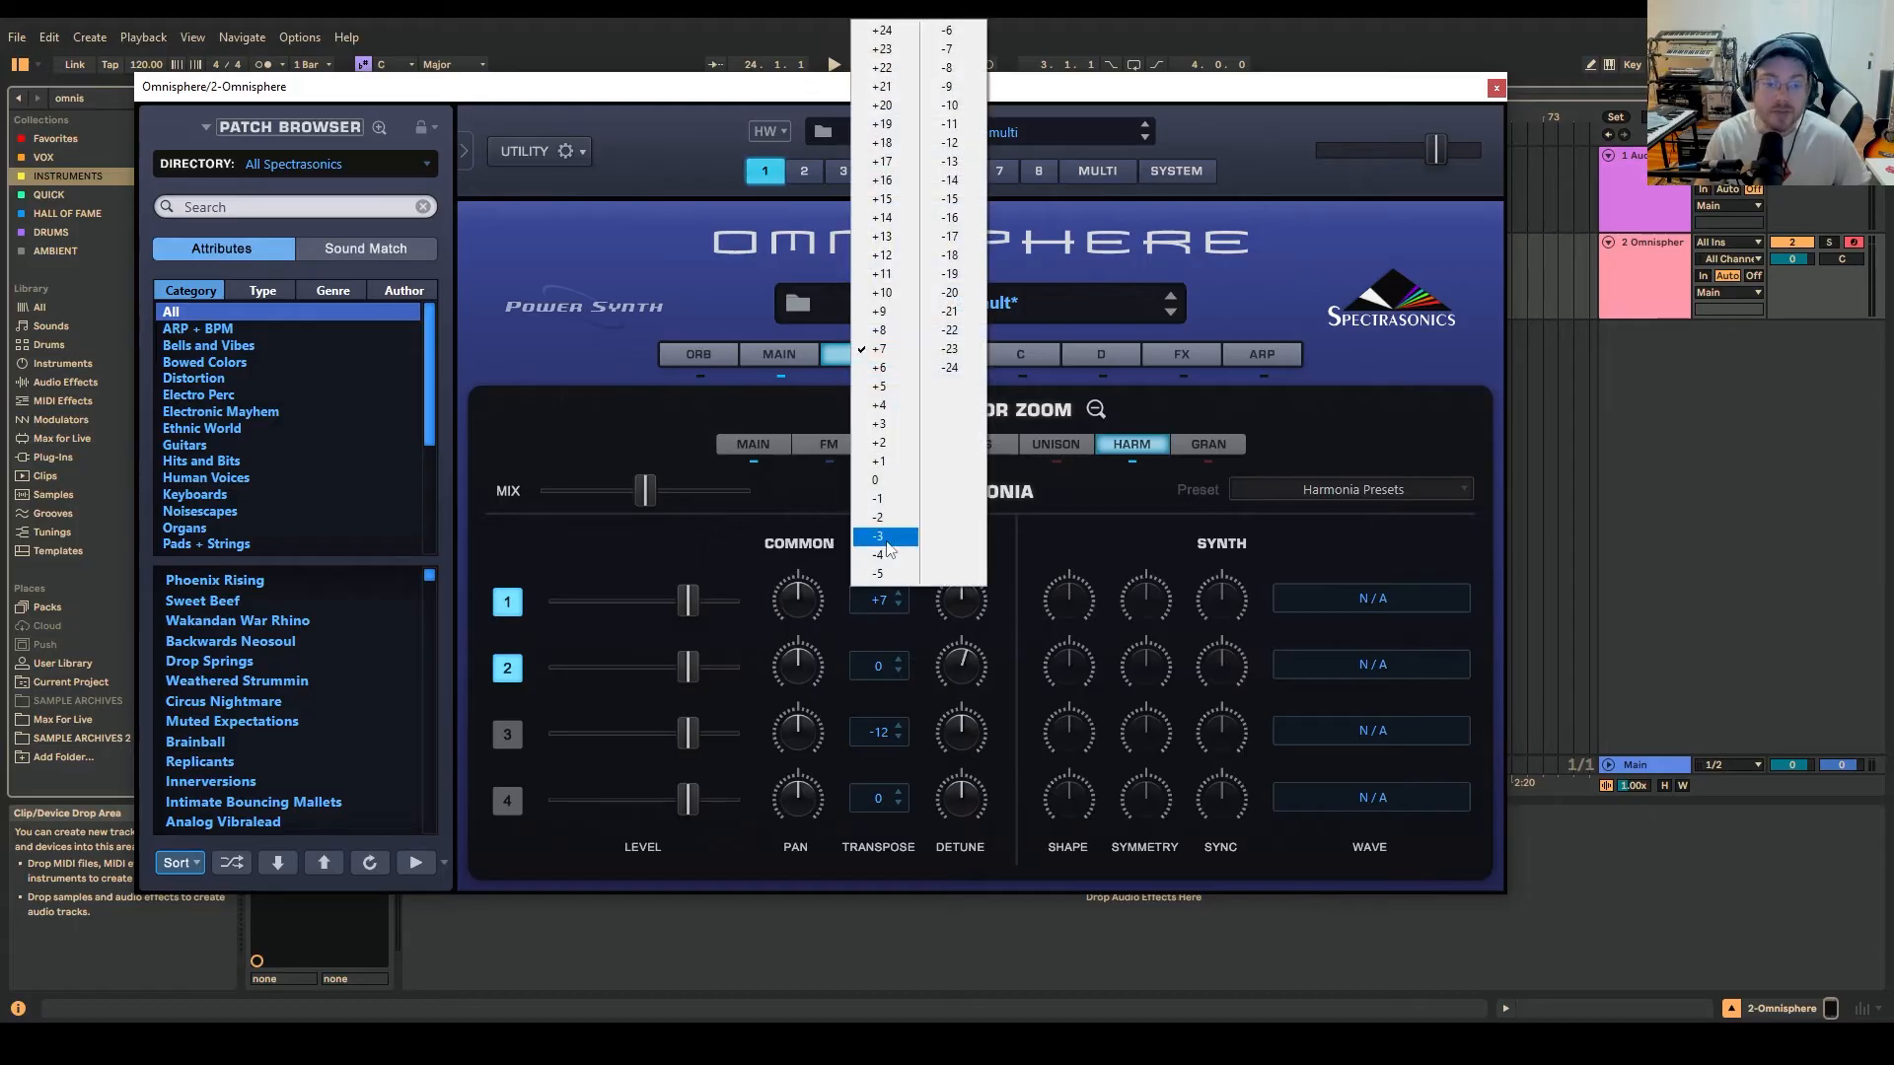
{"action": "left_click", "coordinate": [883, 254]}
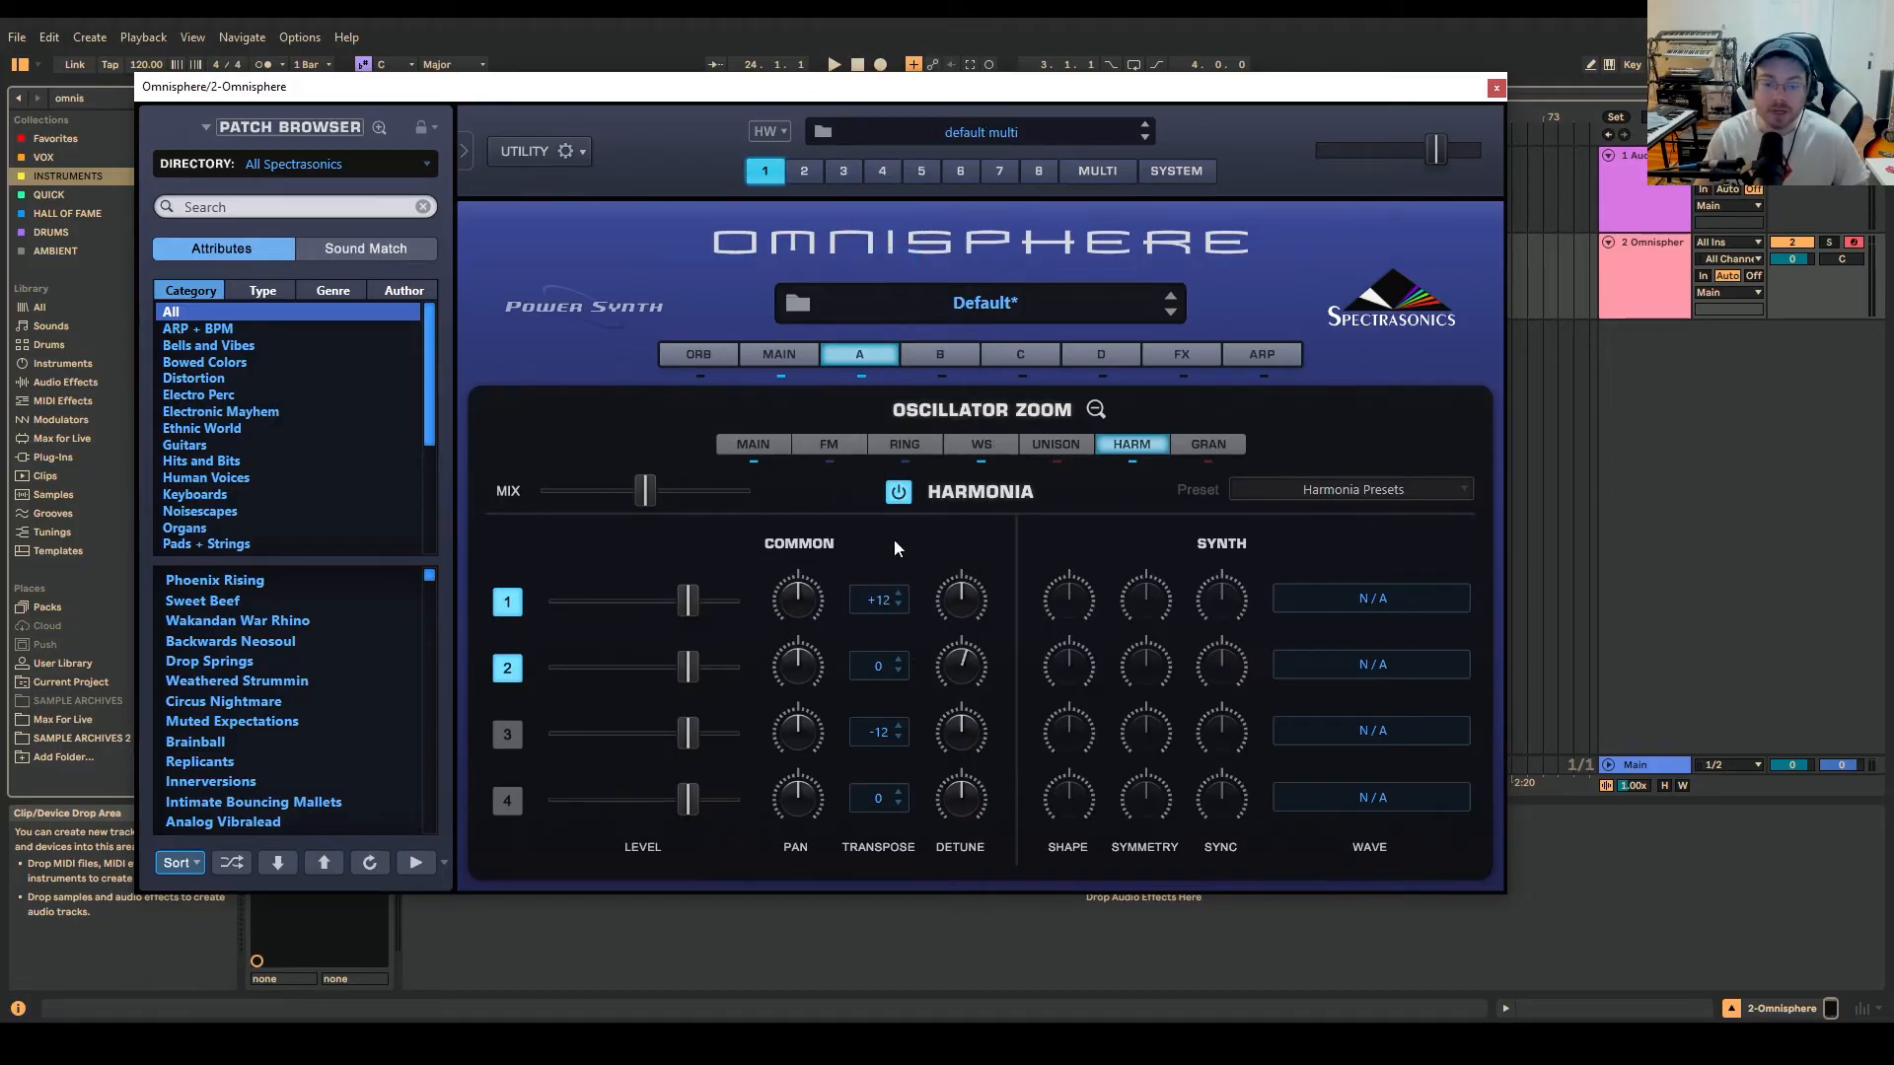
{"action": "left_click", "coordinate": [881, 667]}
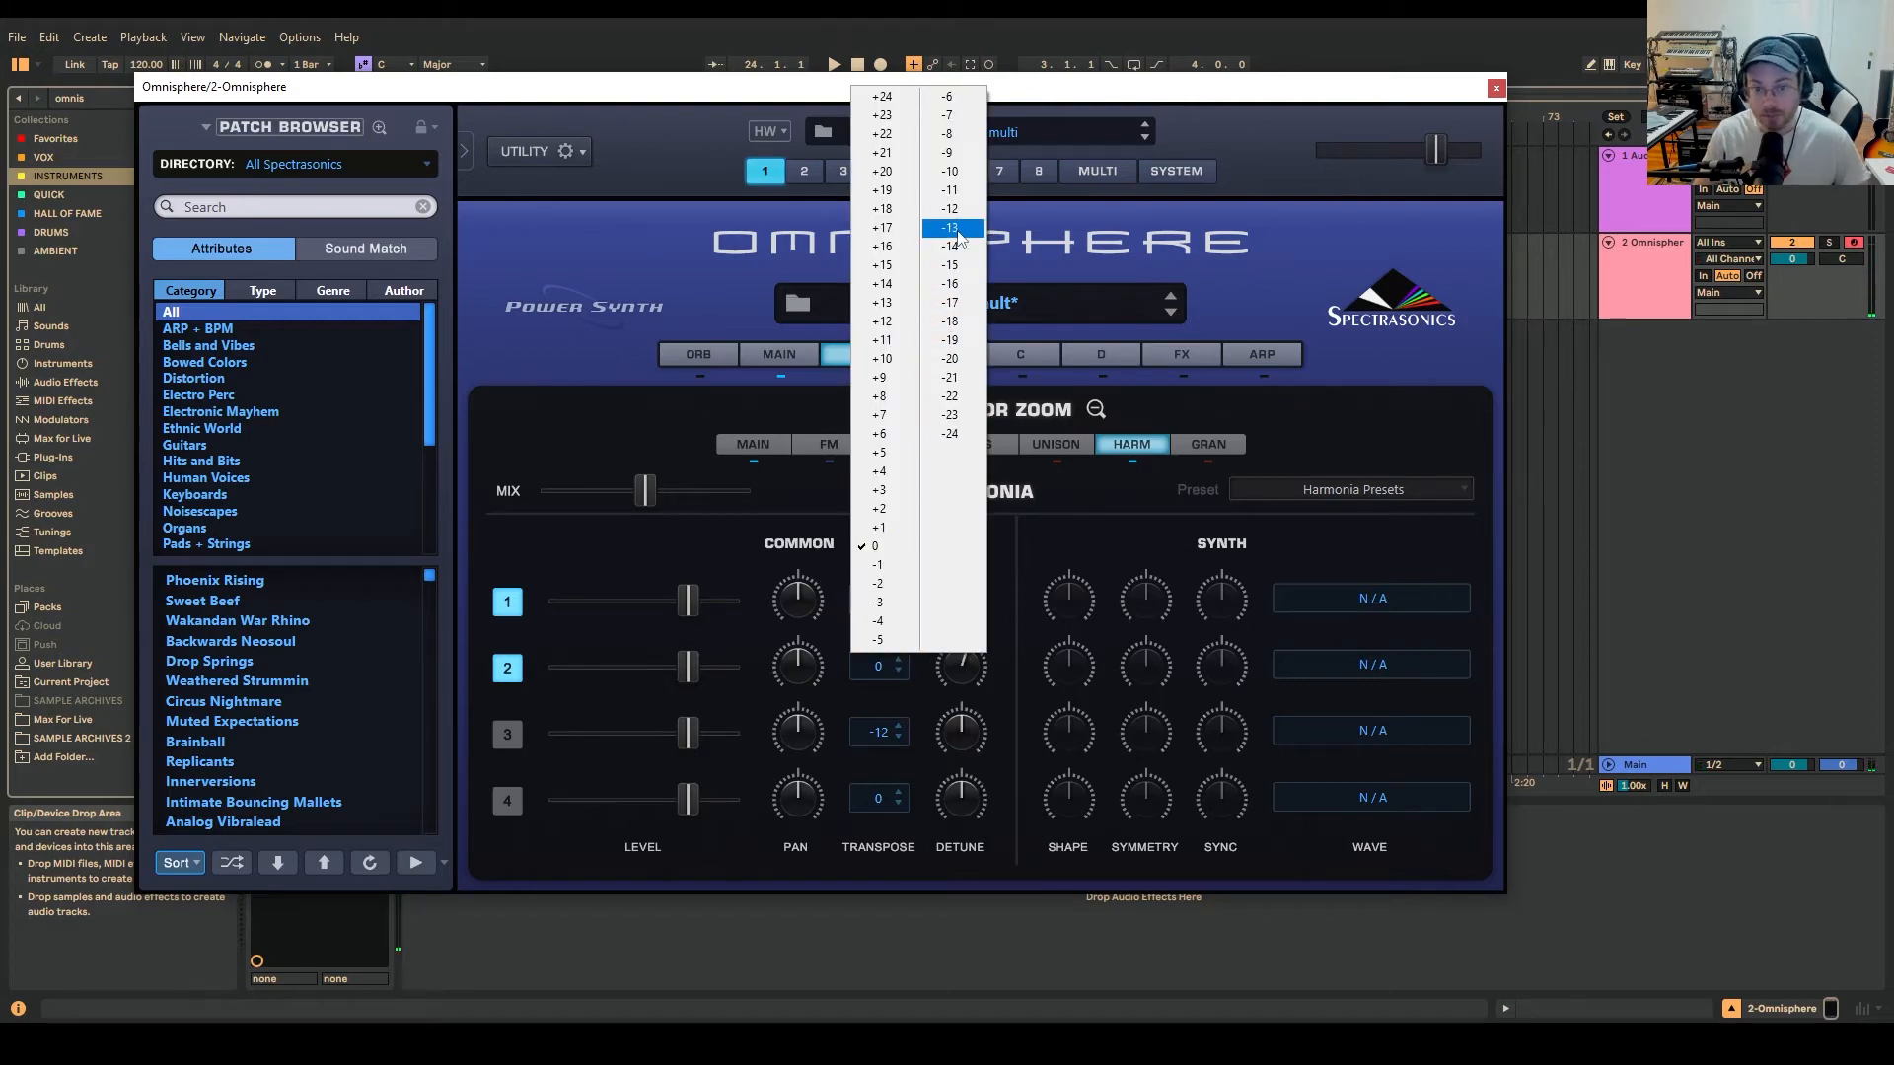
{"action": "left_click", "coordinate": [955, 209]}
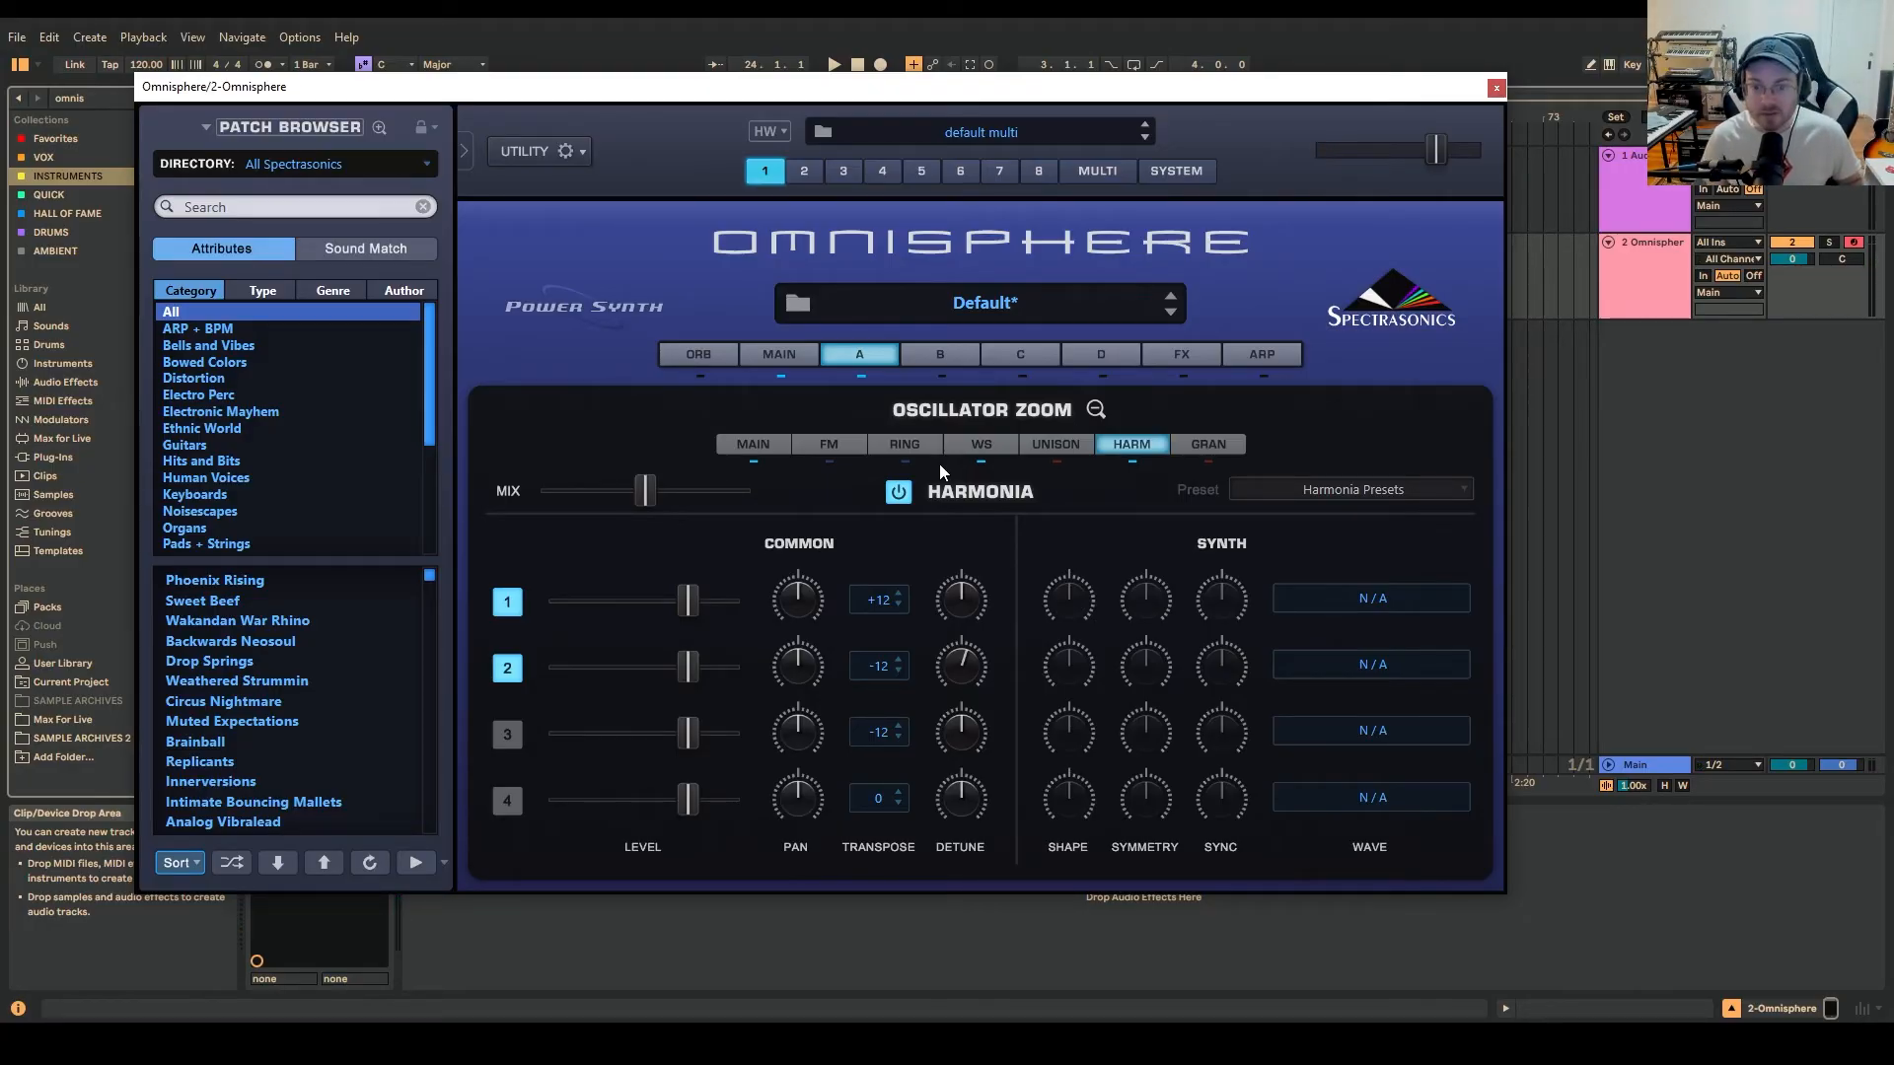
- Load the Bad Dreams soundsource from the Distortion category as layer B's sample and lower that layer's level
{"action": "left_click", "coordinate": [1085, 410]}
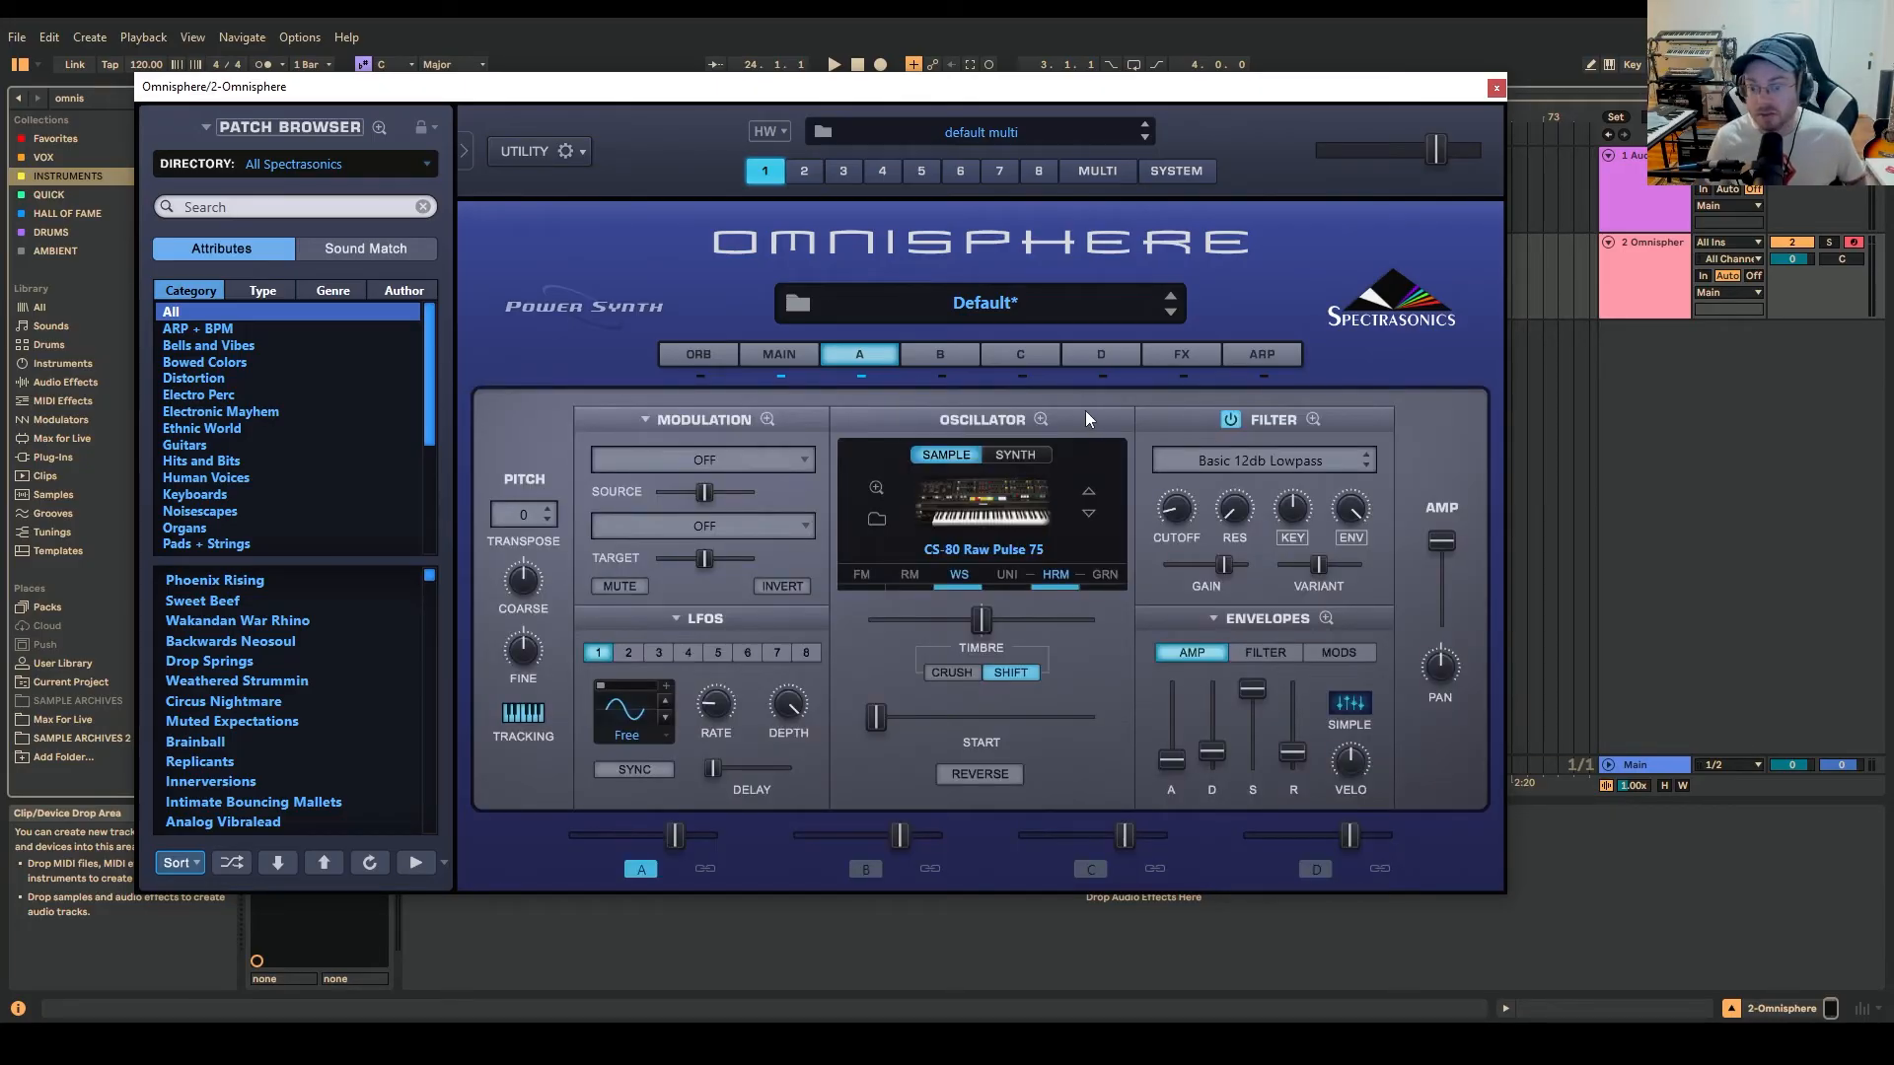
{"action": "left_click", "coordinate": [765, 355]}
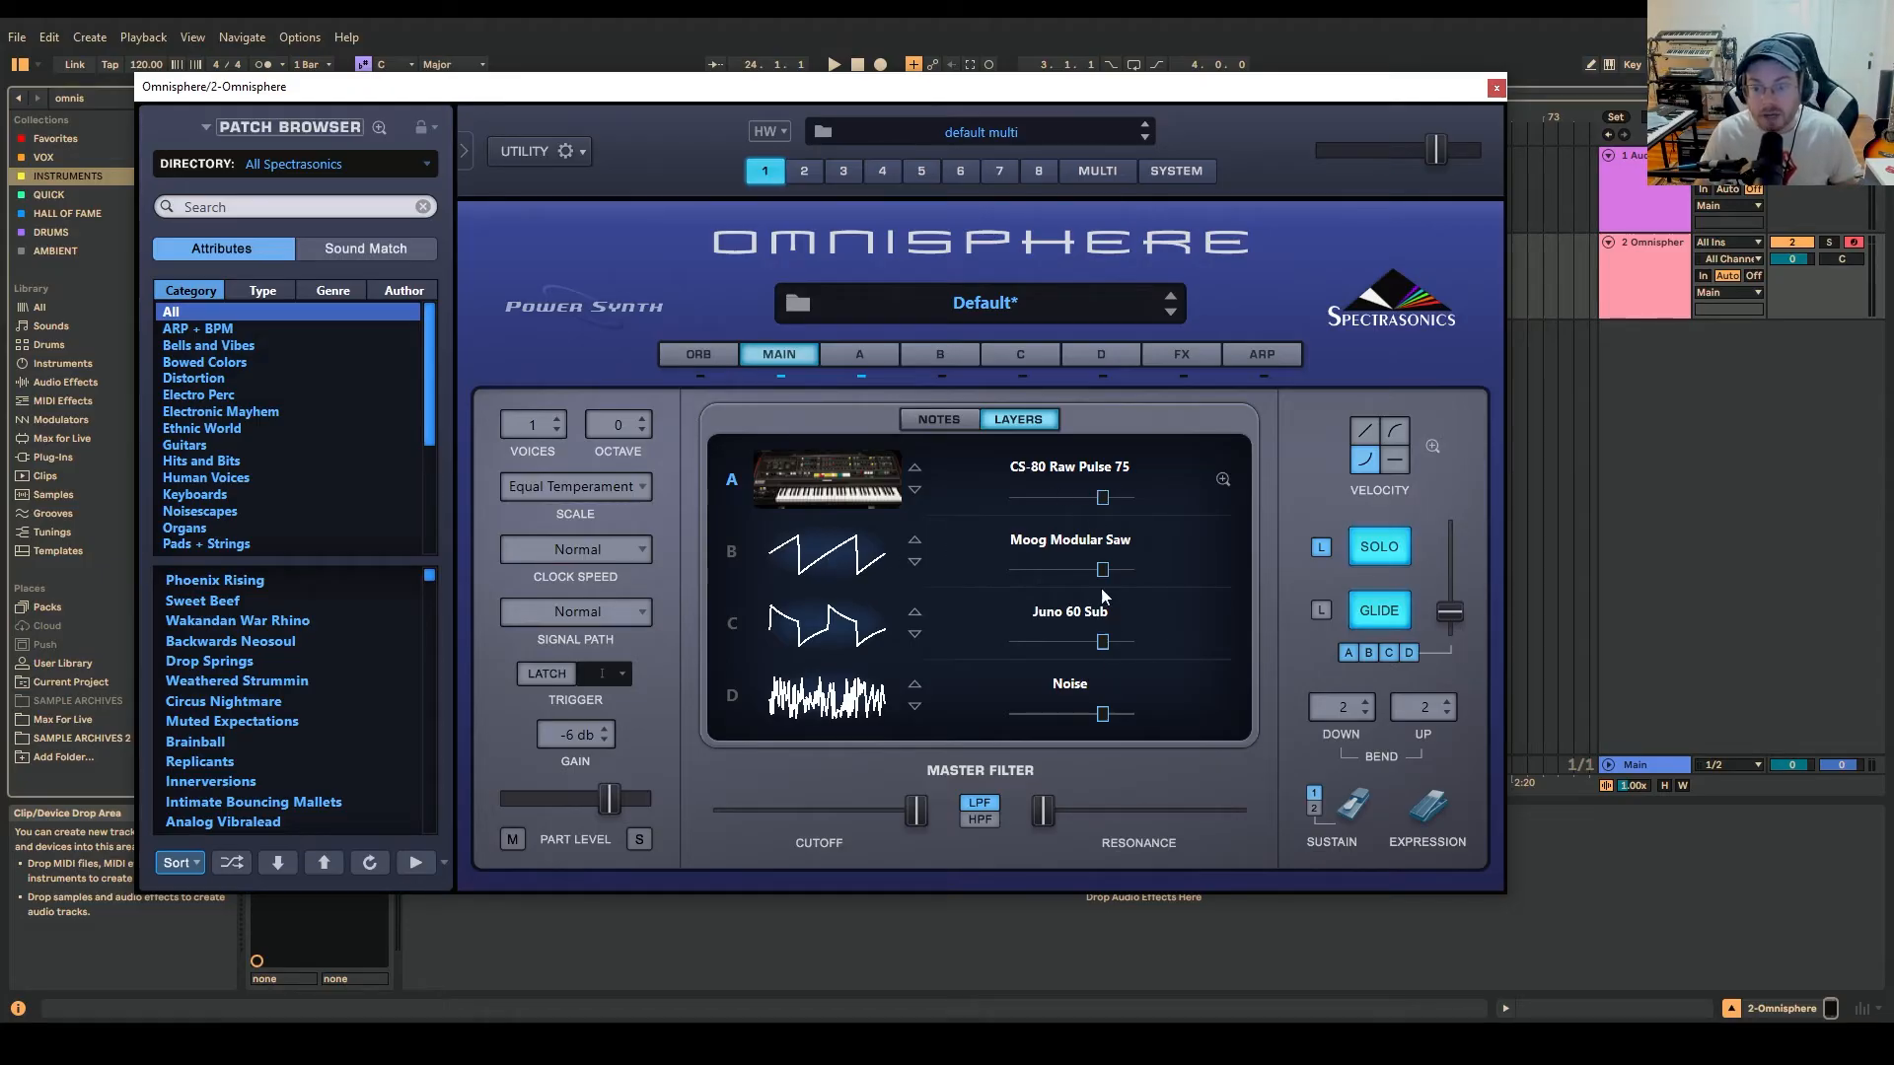
{"action": "left_click", "coordinate": [937, 358]}
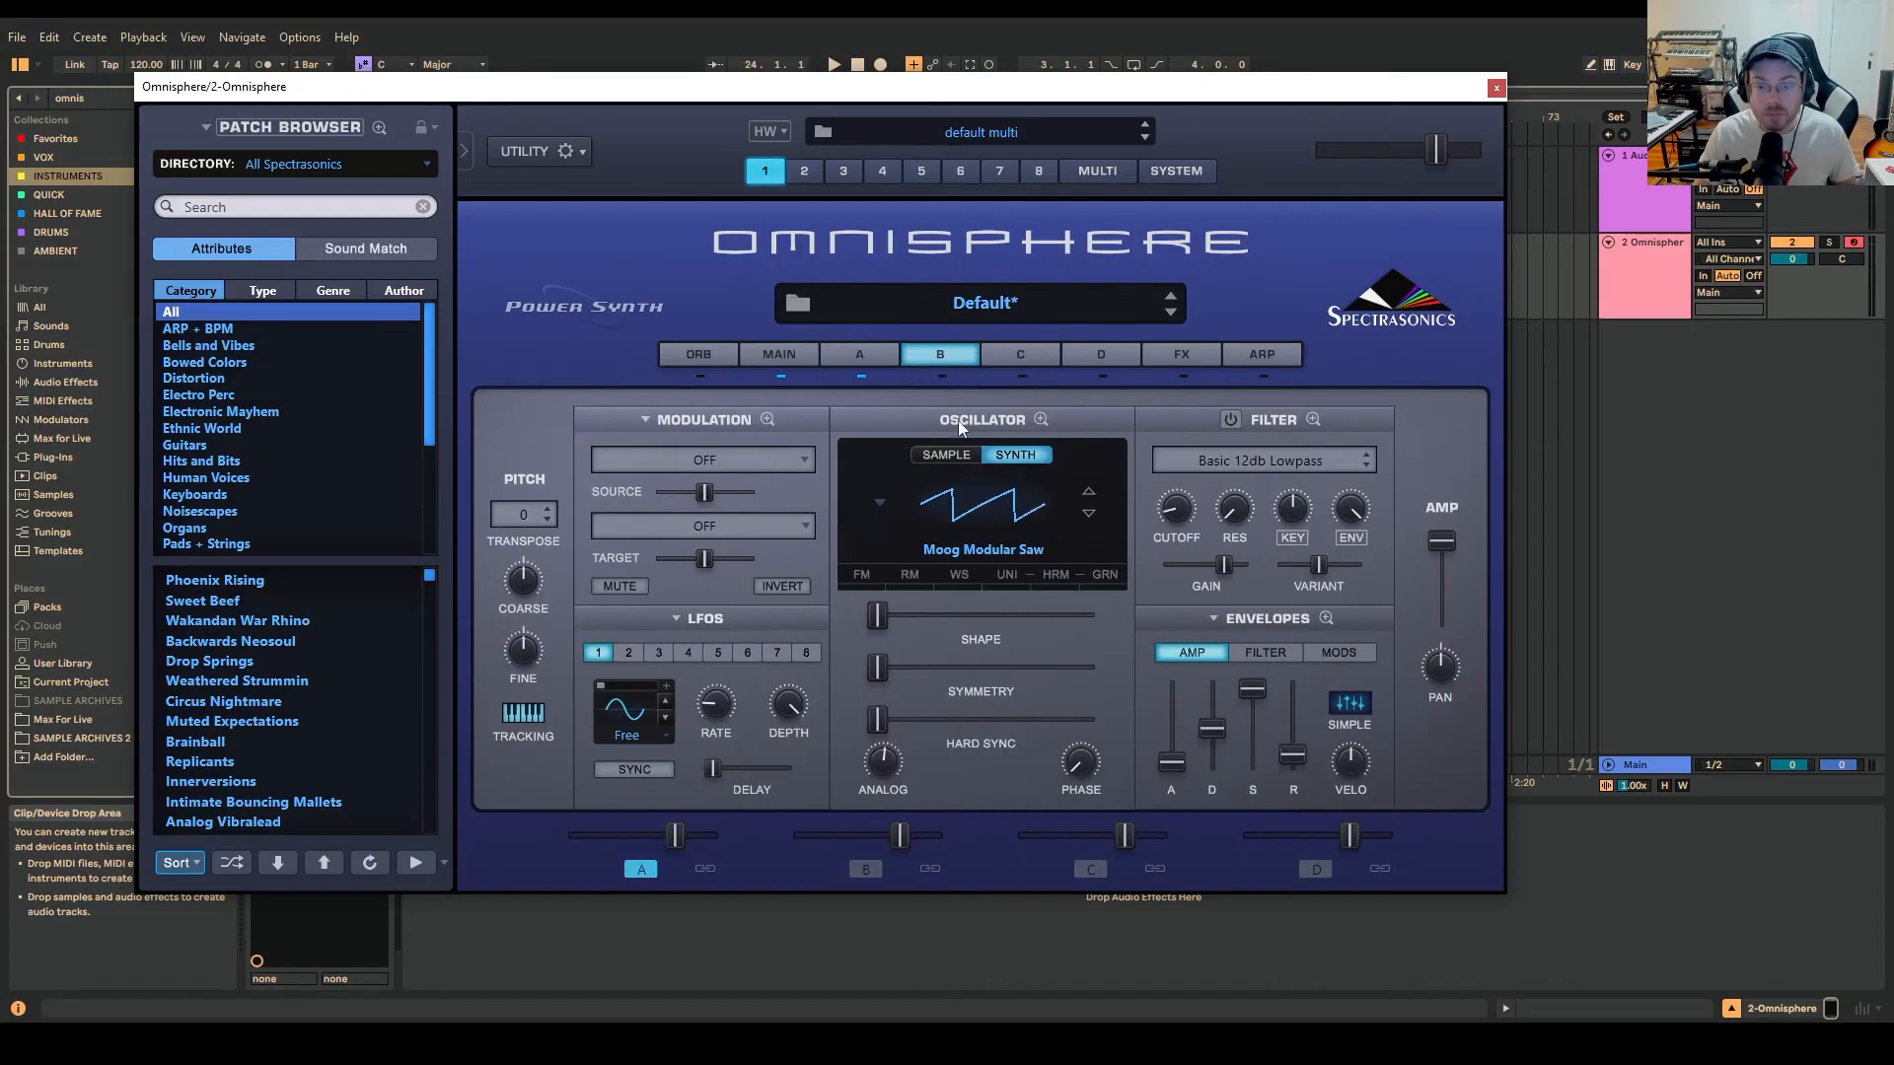
{"action": "left_click", "coordinate": [962, 460]}
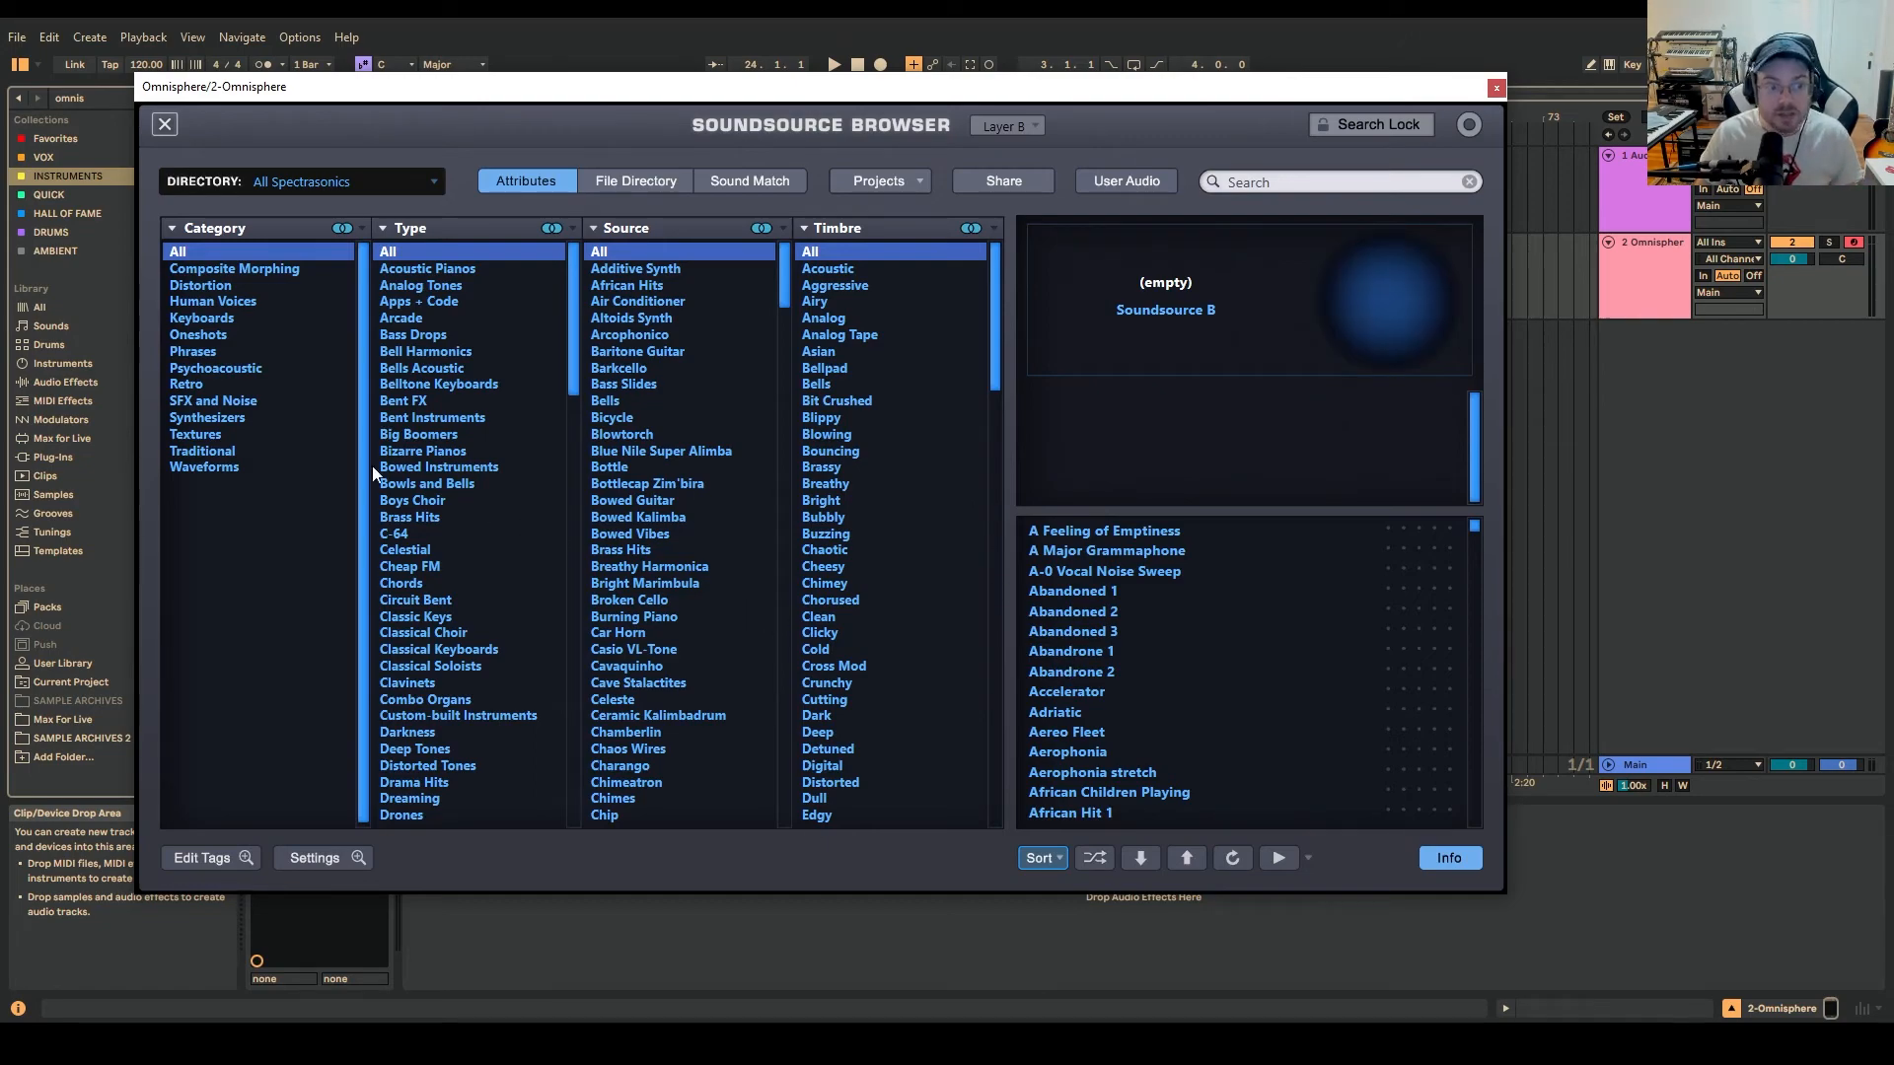
{"action": "left_click", "coordinate": [237, 369]}
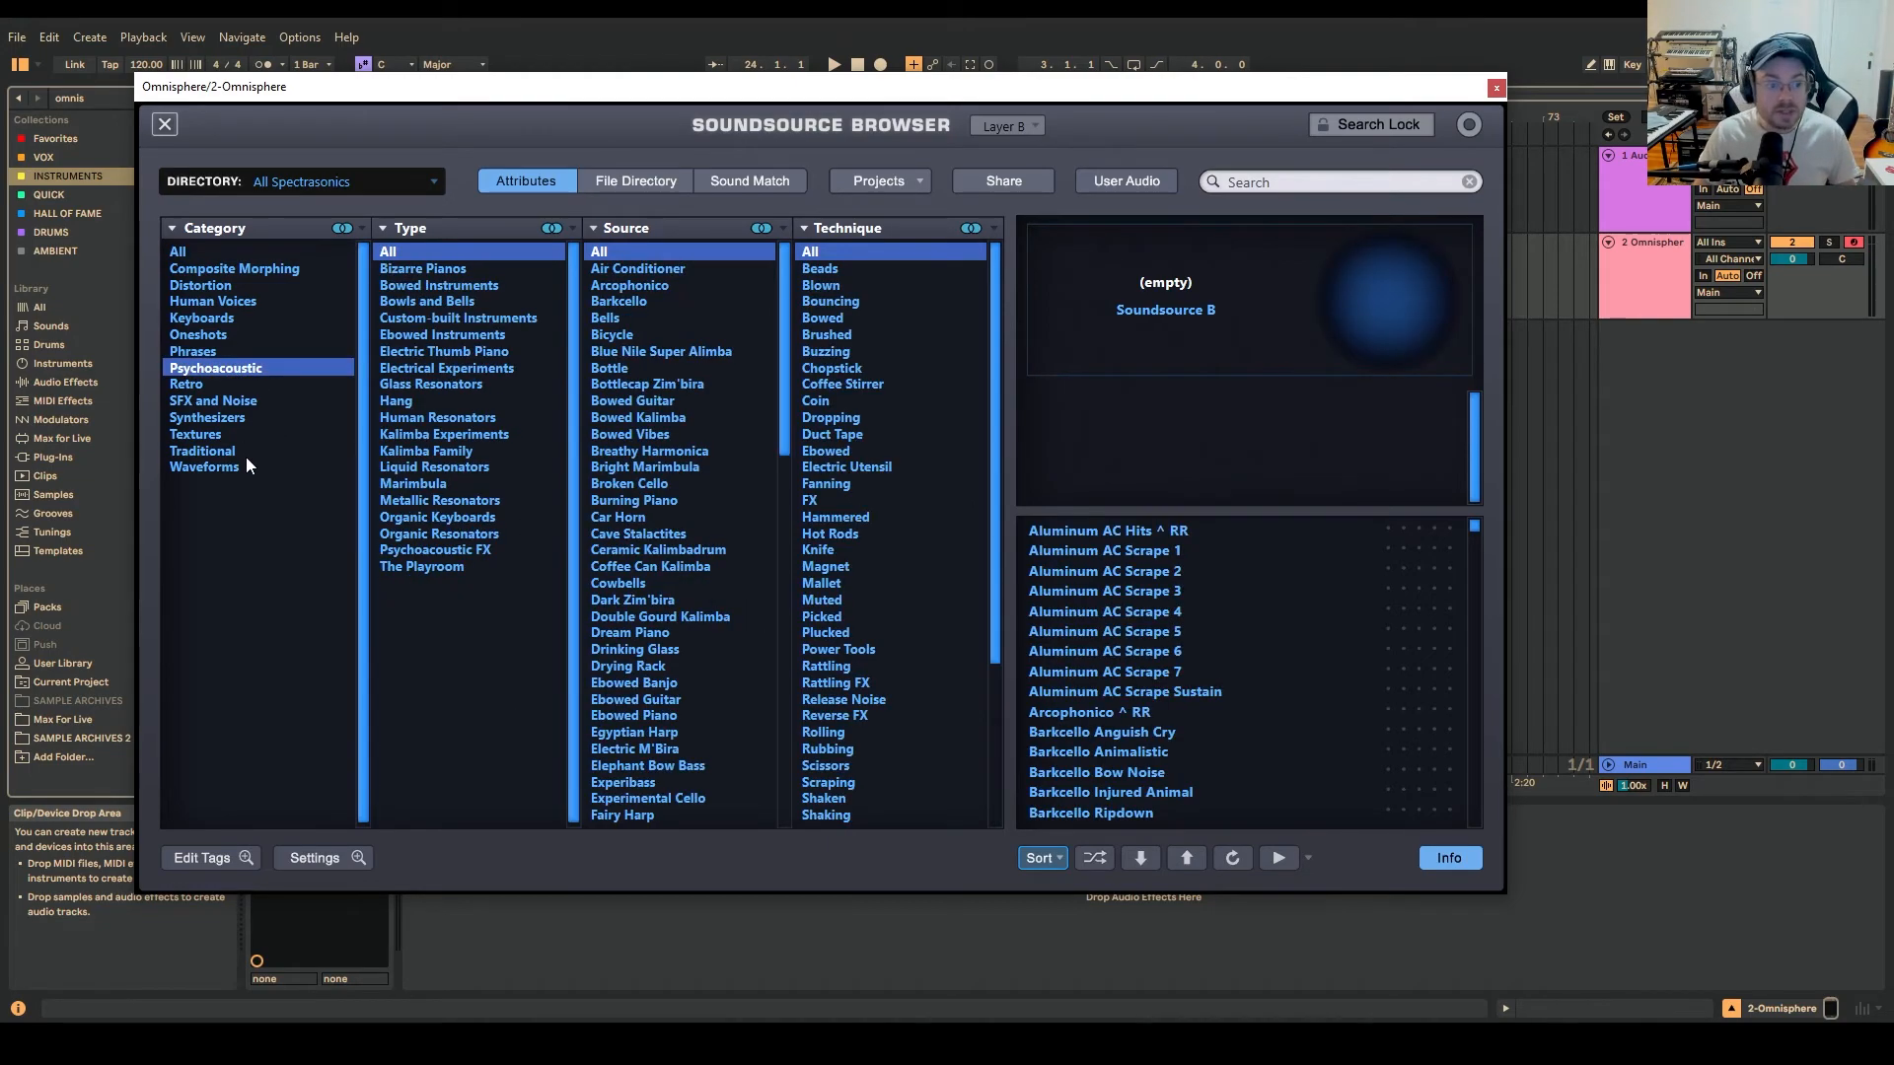
{"action": "left_click", "coordinate": [255, 400]}
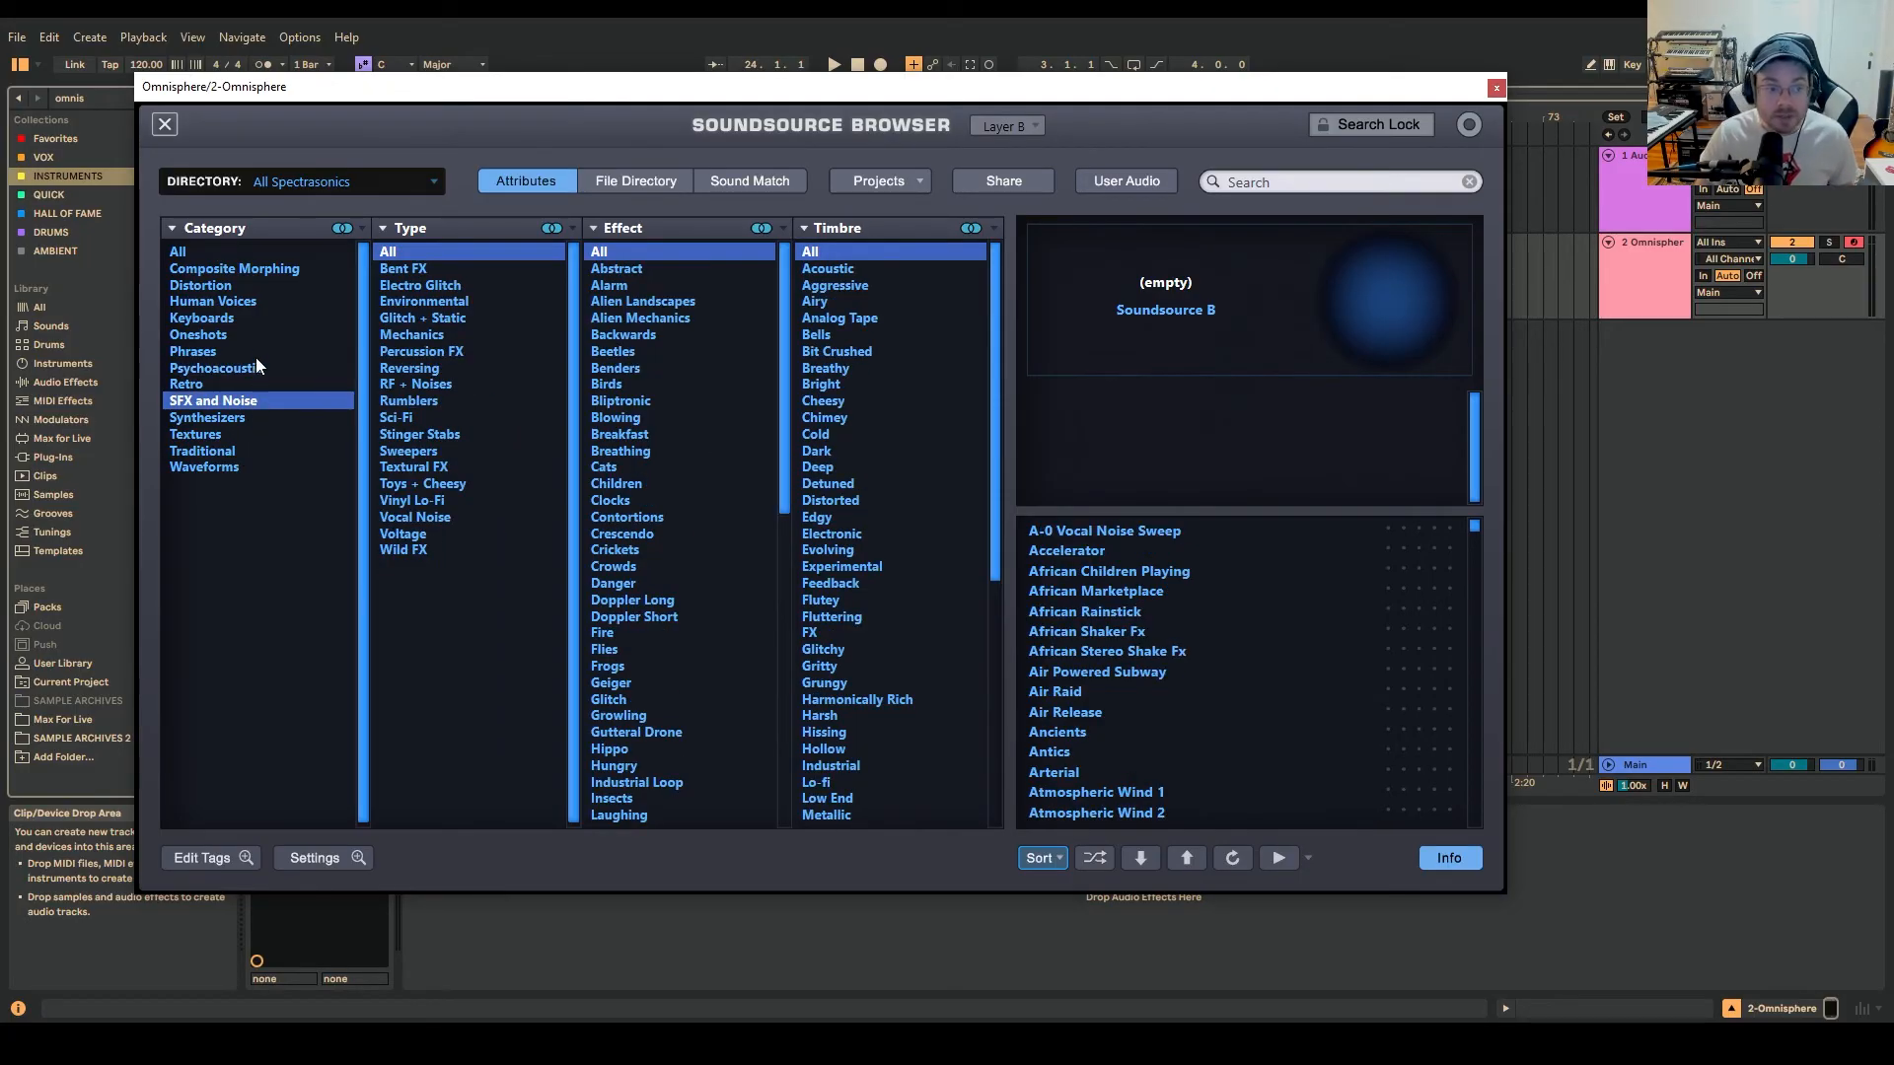
{"action": "left_click", "coordinate": [254, 287]}
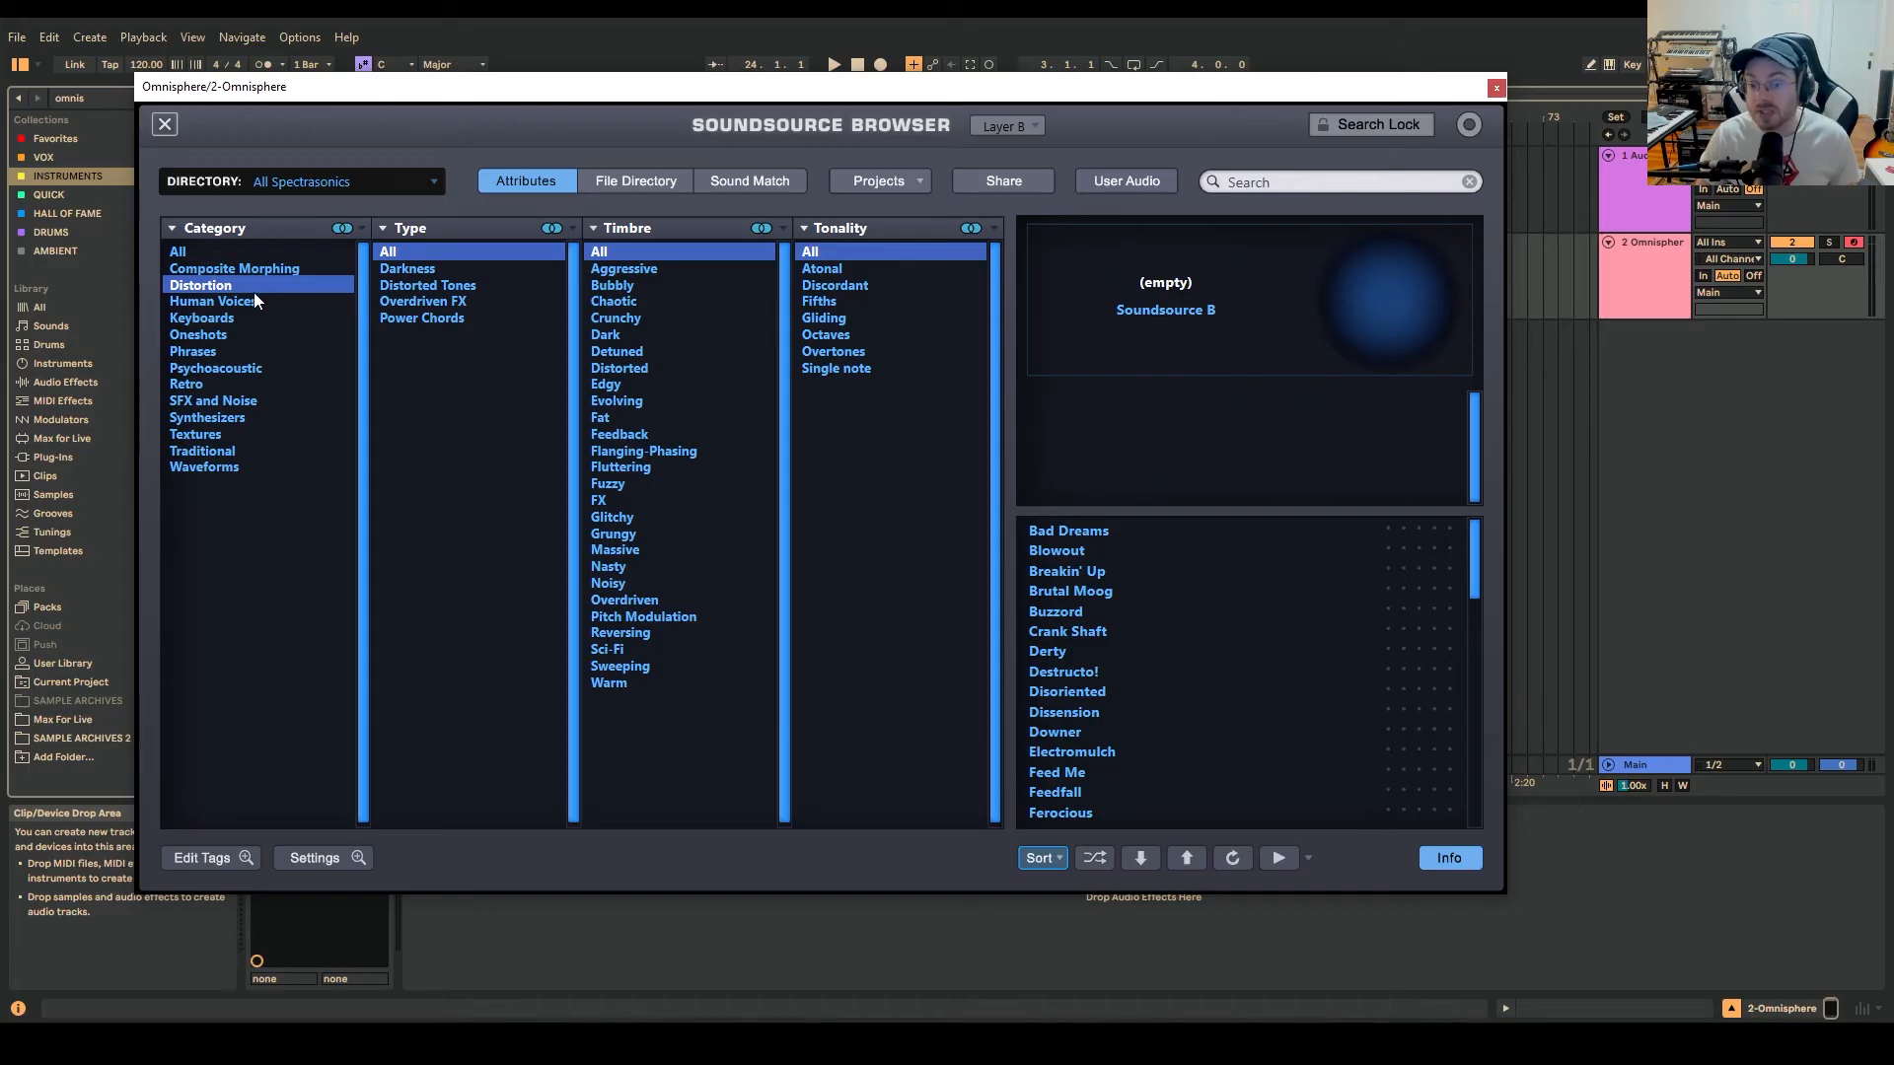
{"action": "left_click", "coordinate": [1049, 533]}
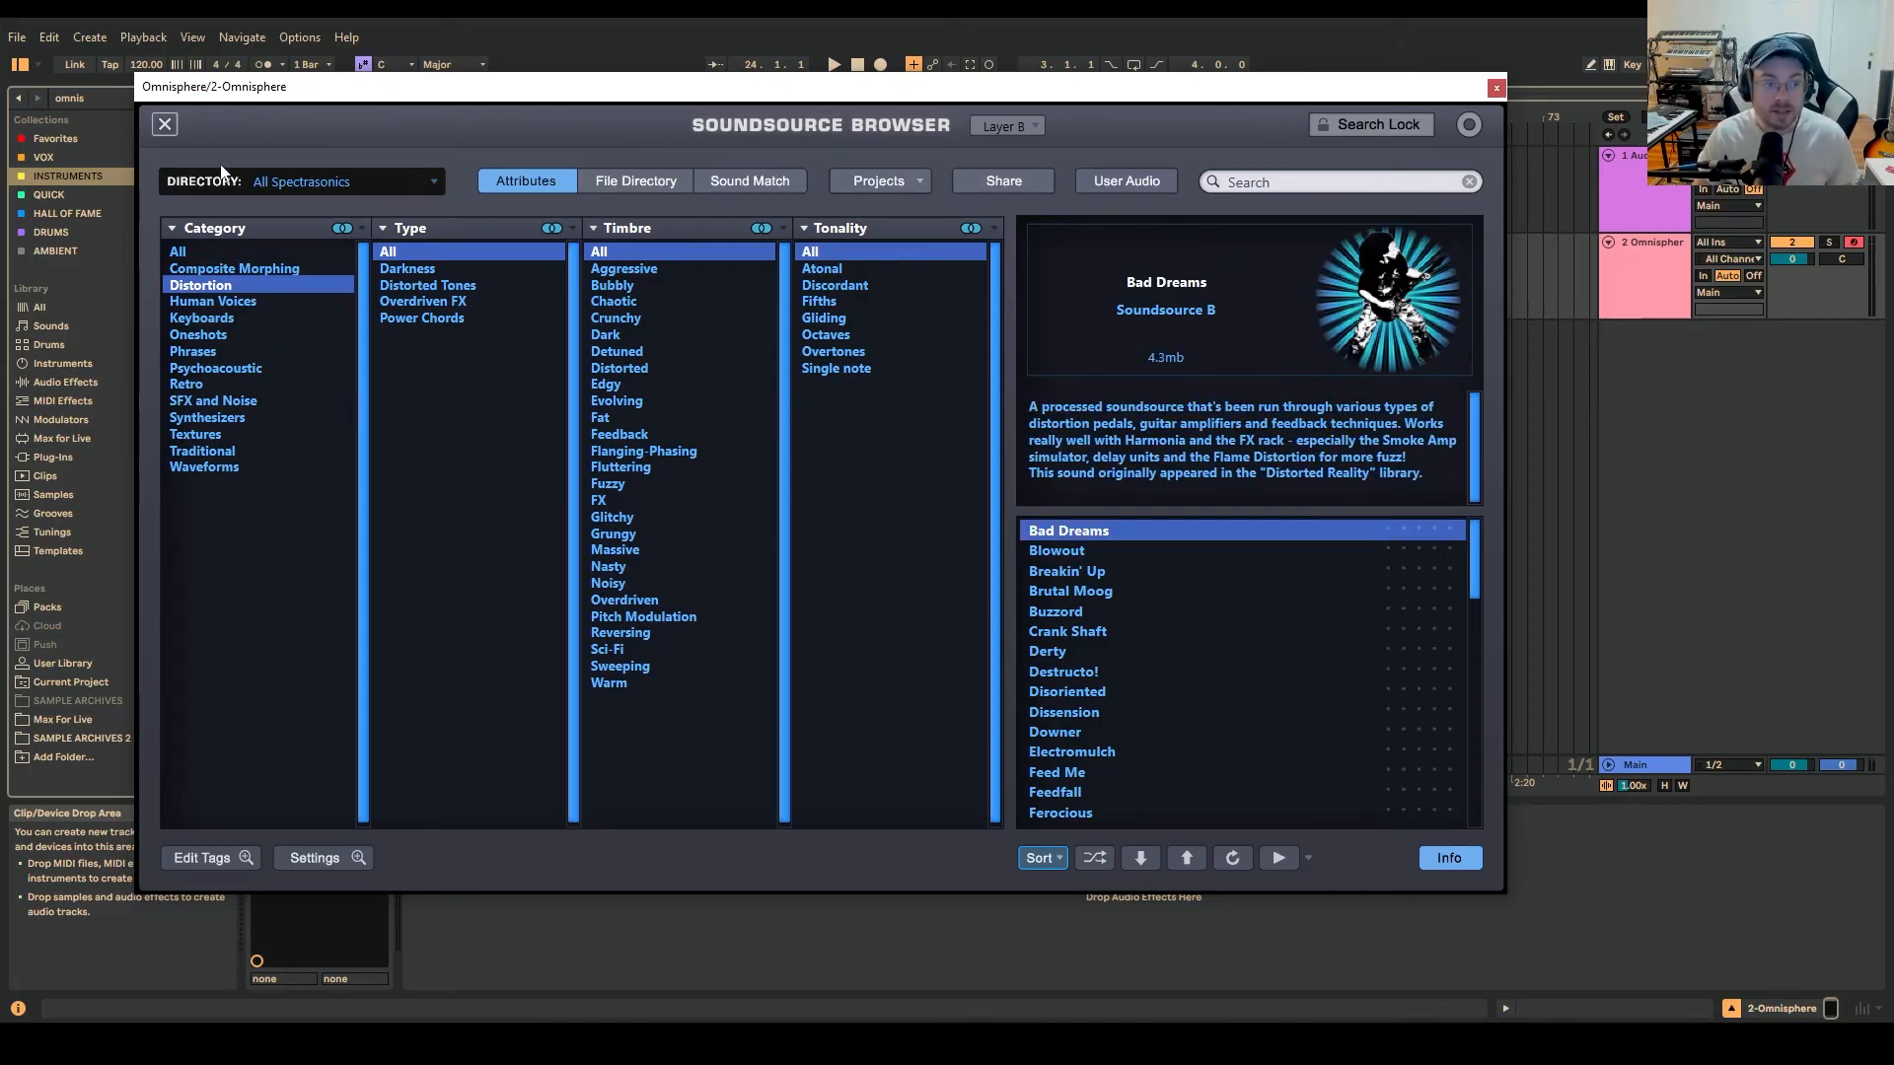
{"action": "left_click", "coordinate": [165, 124]}
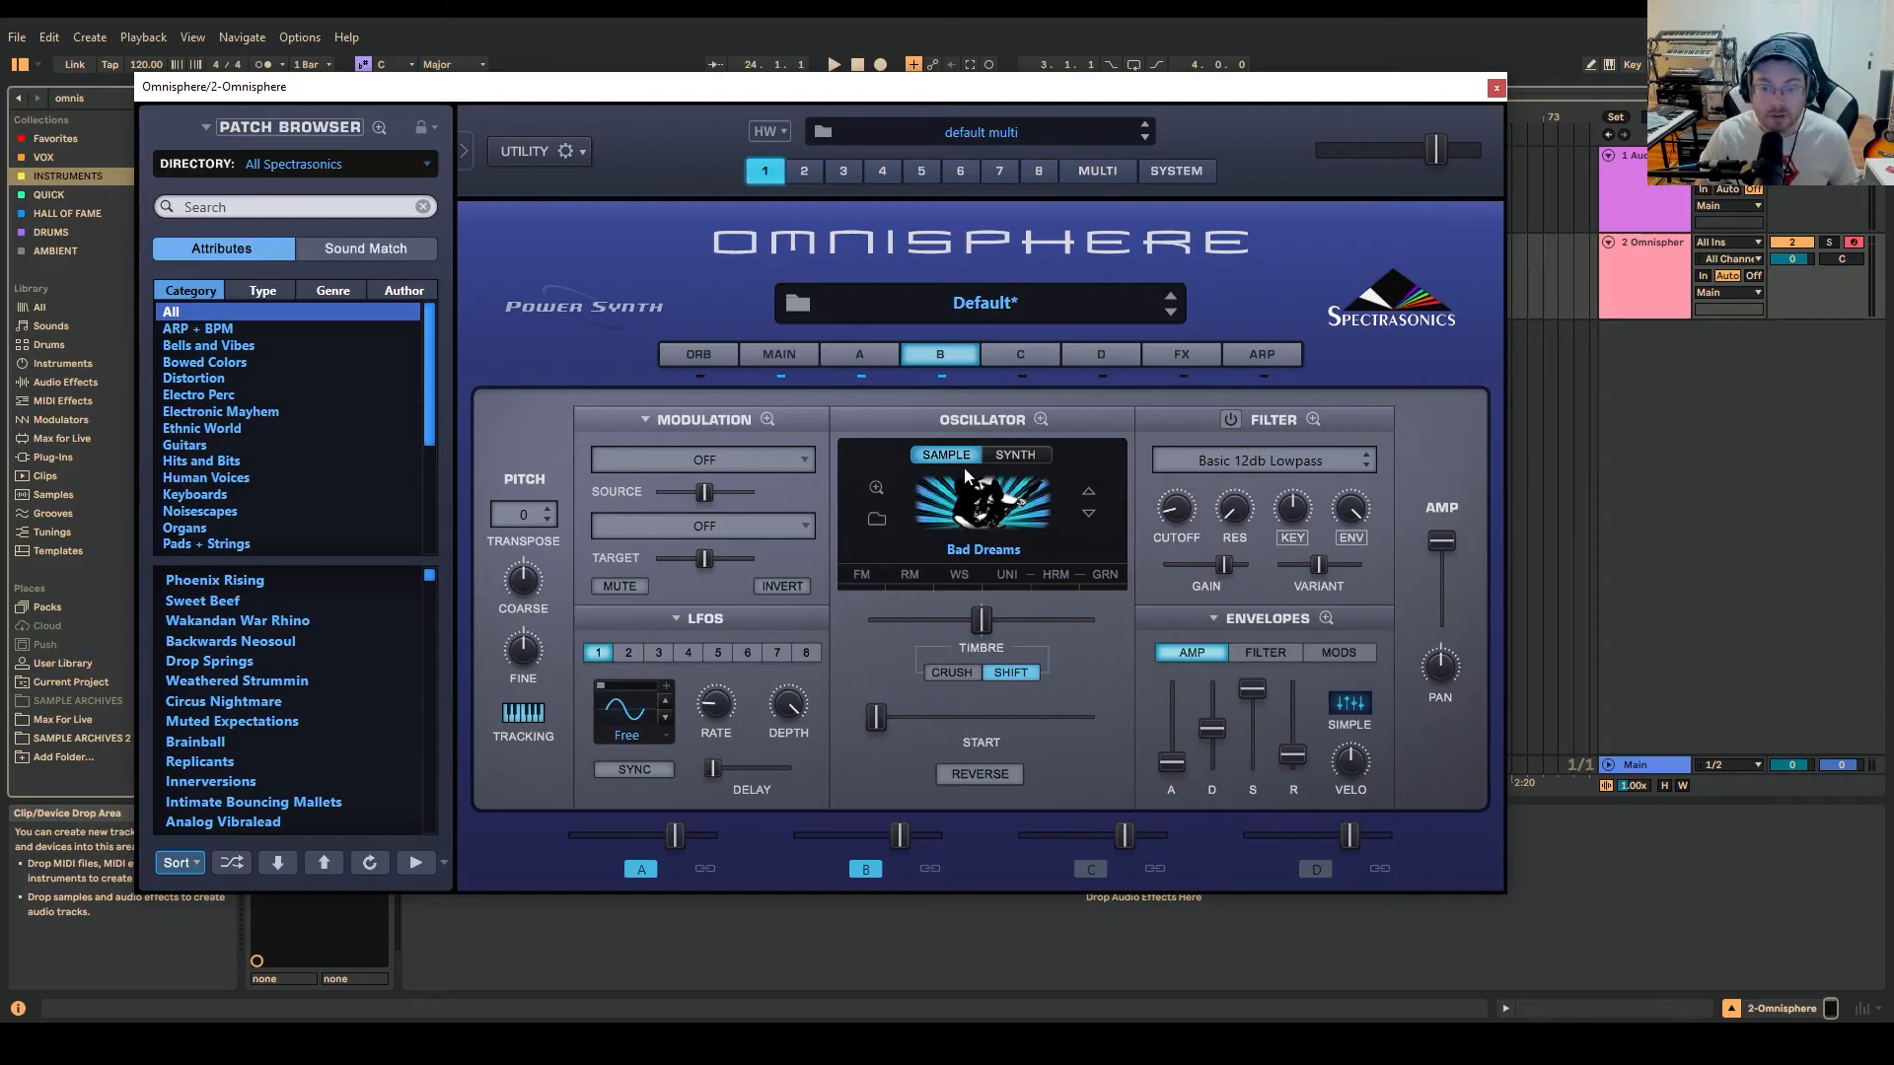
{"action": "left_click", "coordinate": [770, 353]}
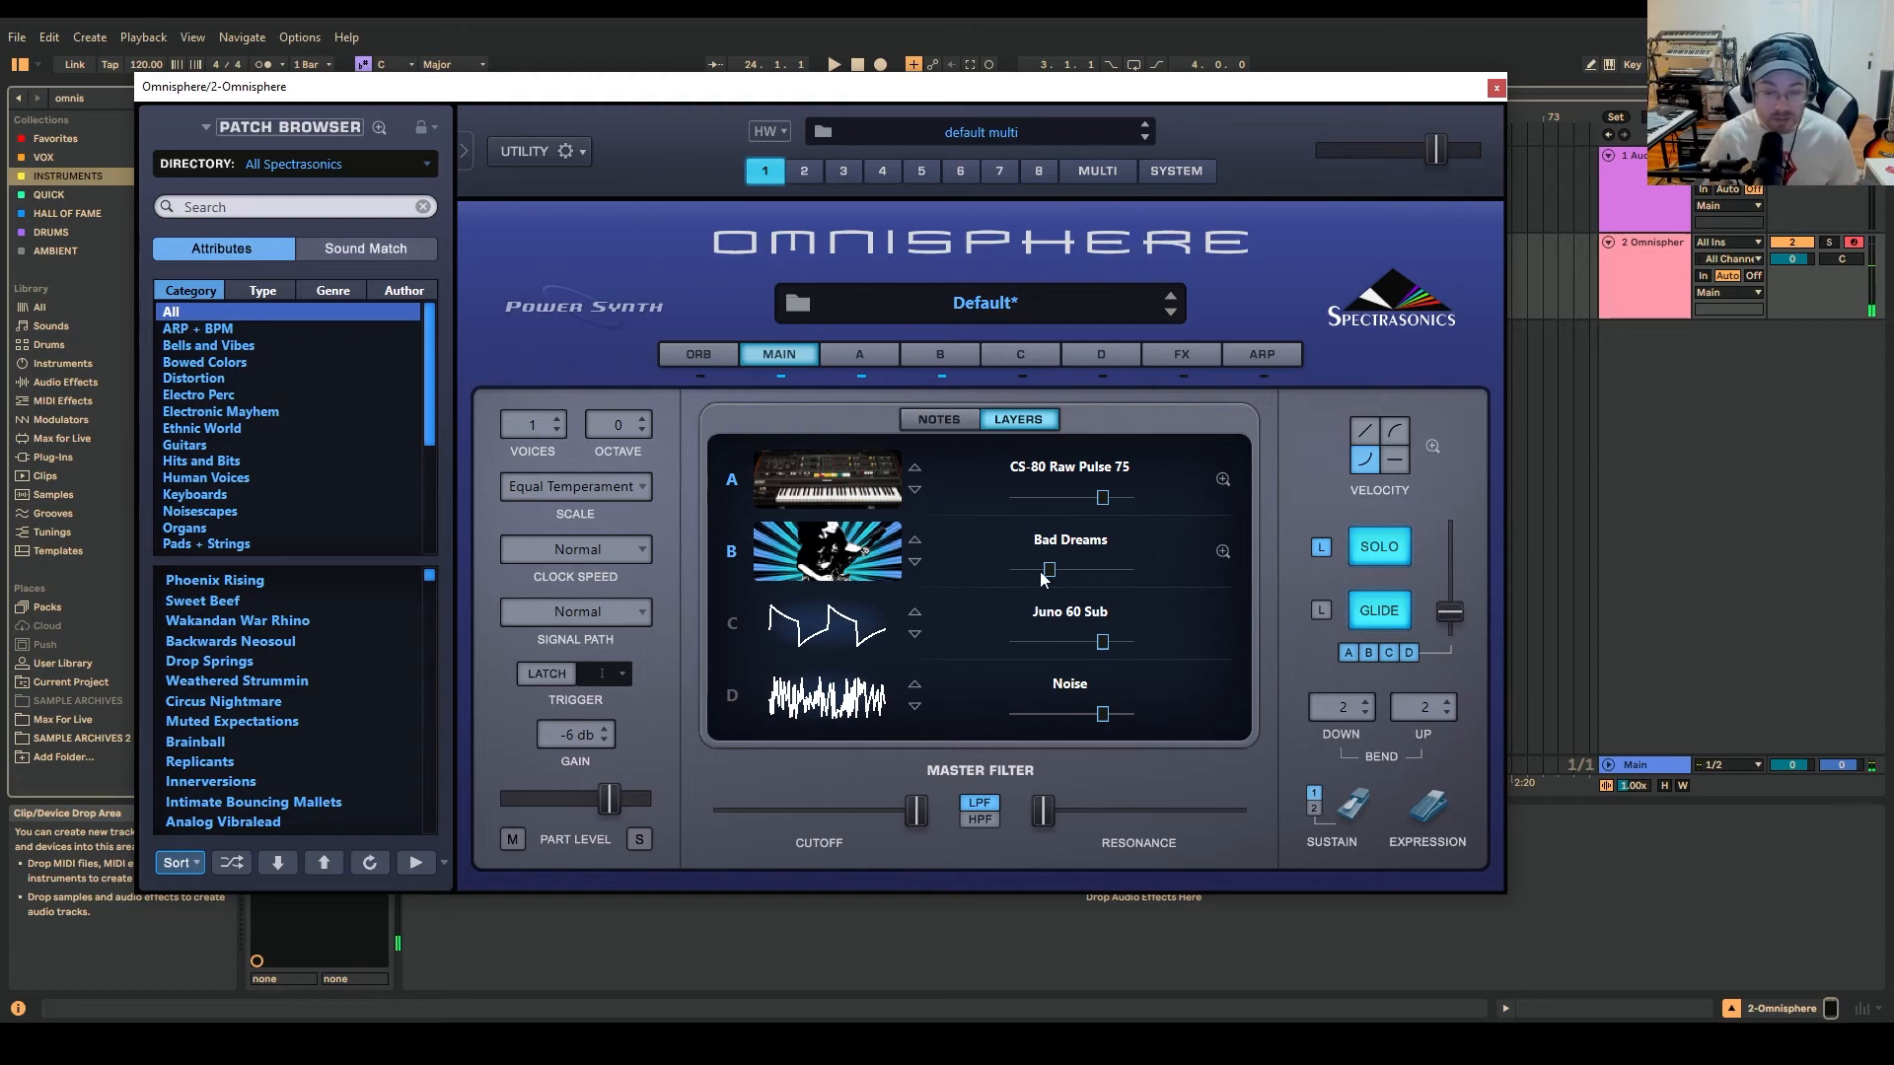
{"action": "left_click_drag", "start_coordinate": [1054, 572], "coordinate": [1051, 577]}
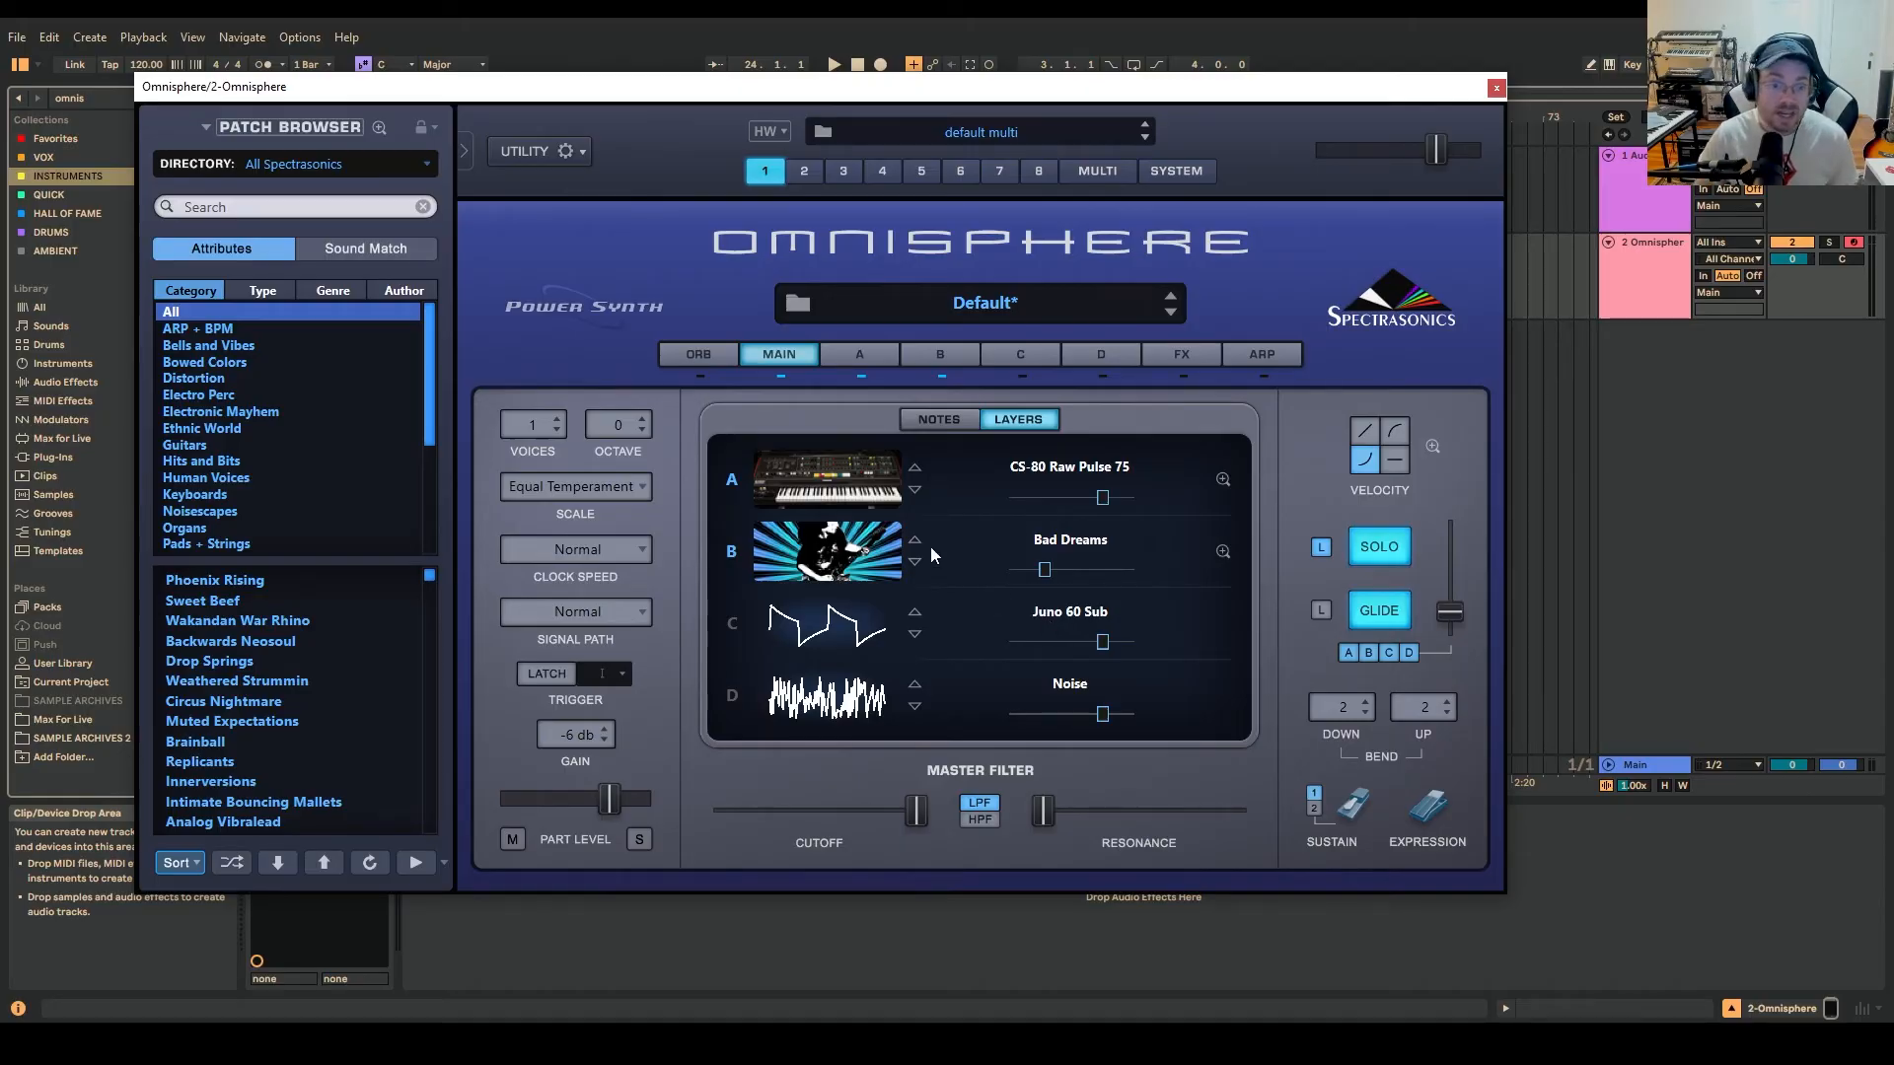
- Apply the 00. Default ADSR preset to layer A's amp envelope
{"action": "left_click", "coordinate": [890, 352]}
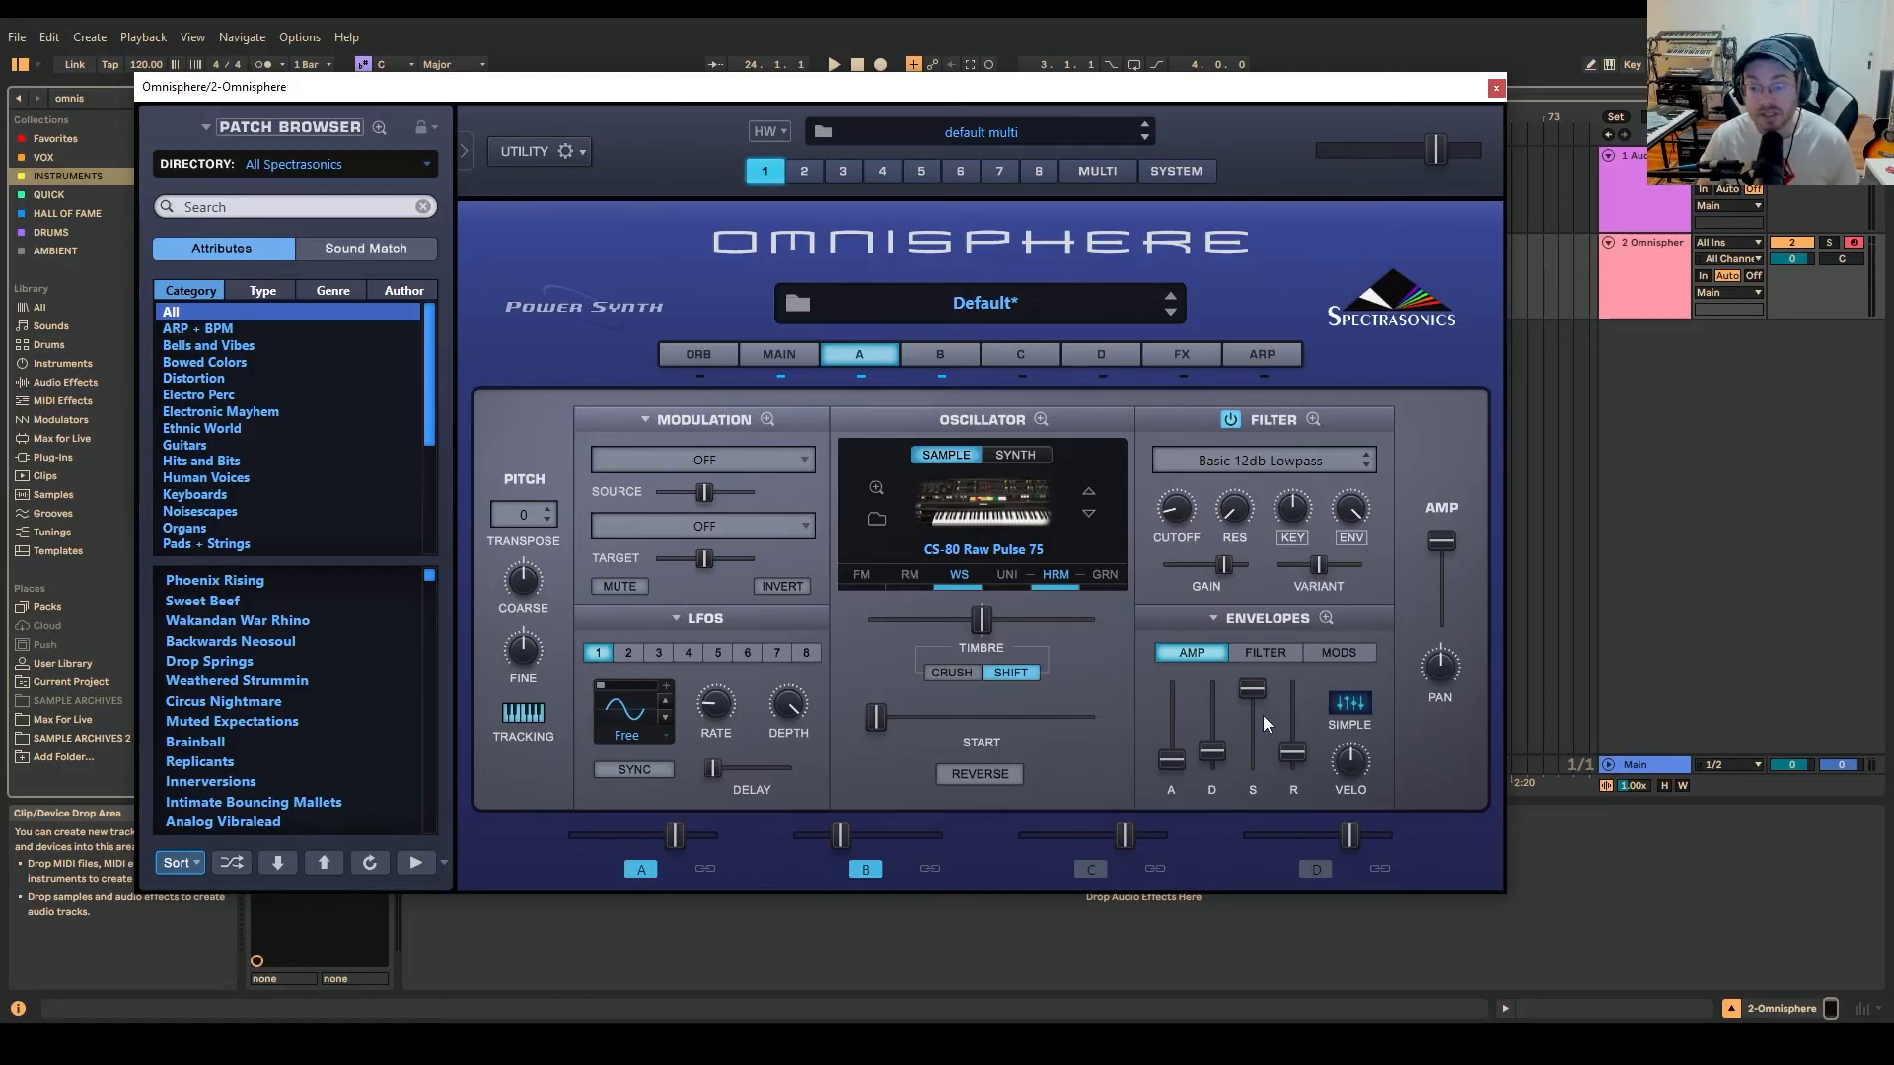
{"action": "left_click", "coordinate": [1272, 624]}
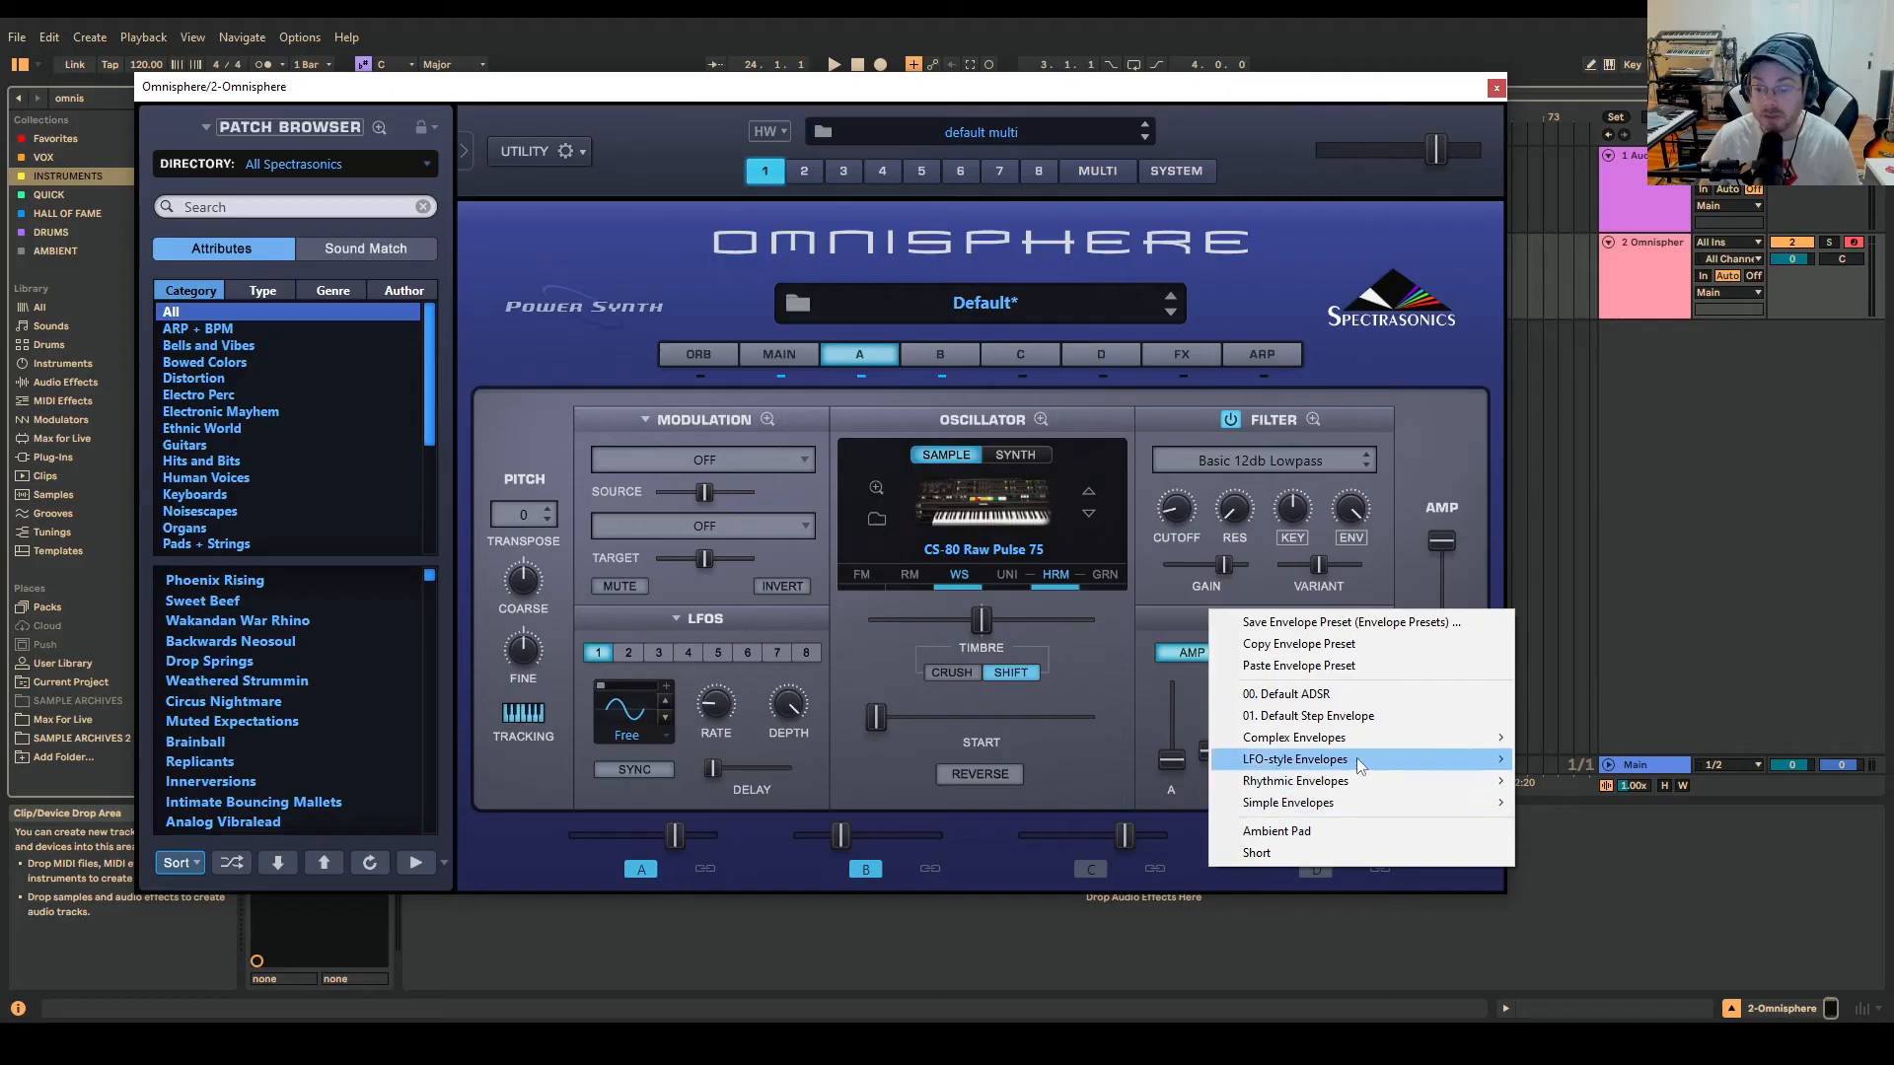
{"action": "mouse_move", "coordinate": [1359, 738]}
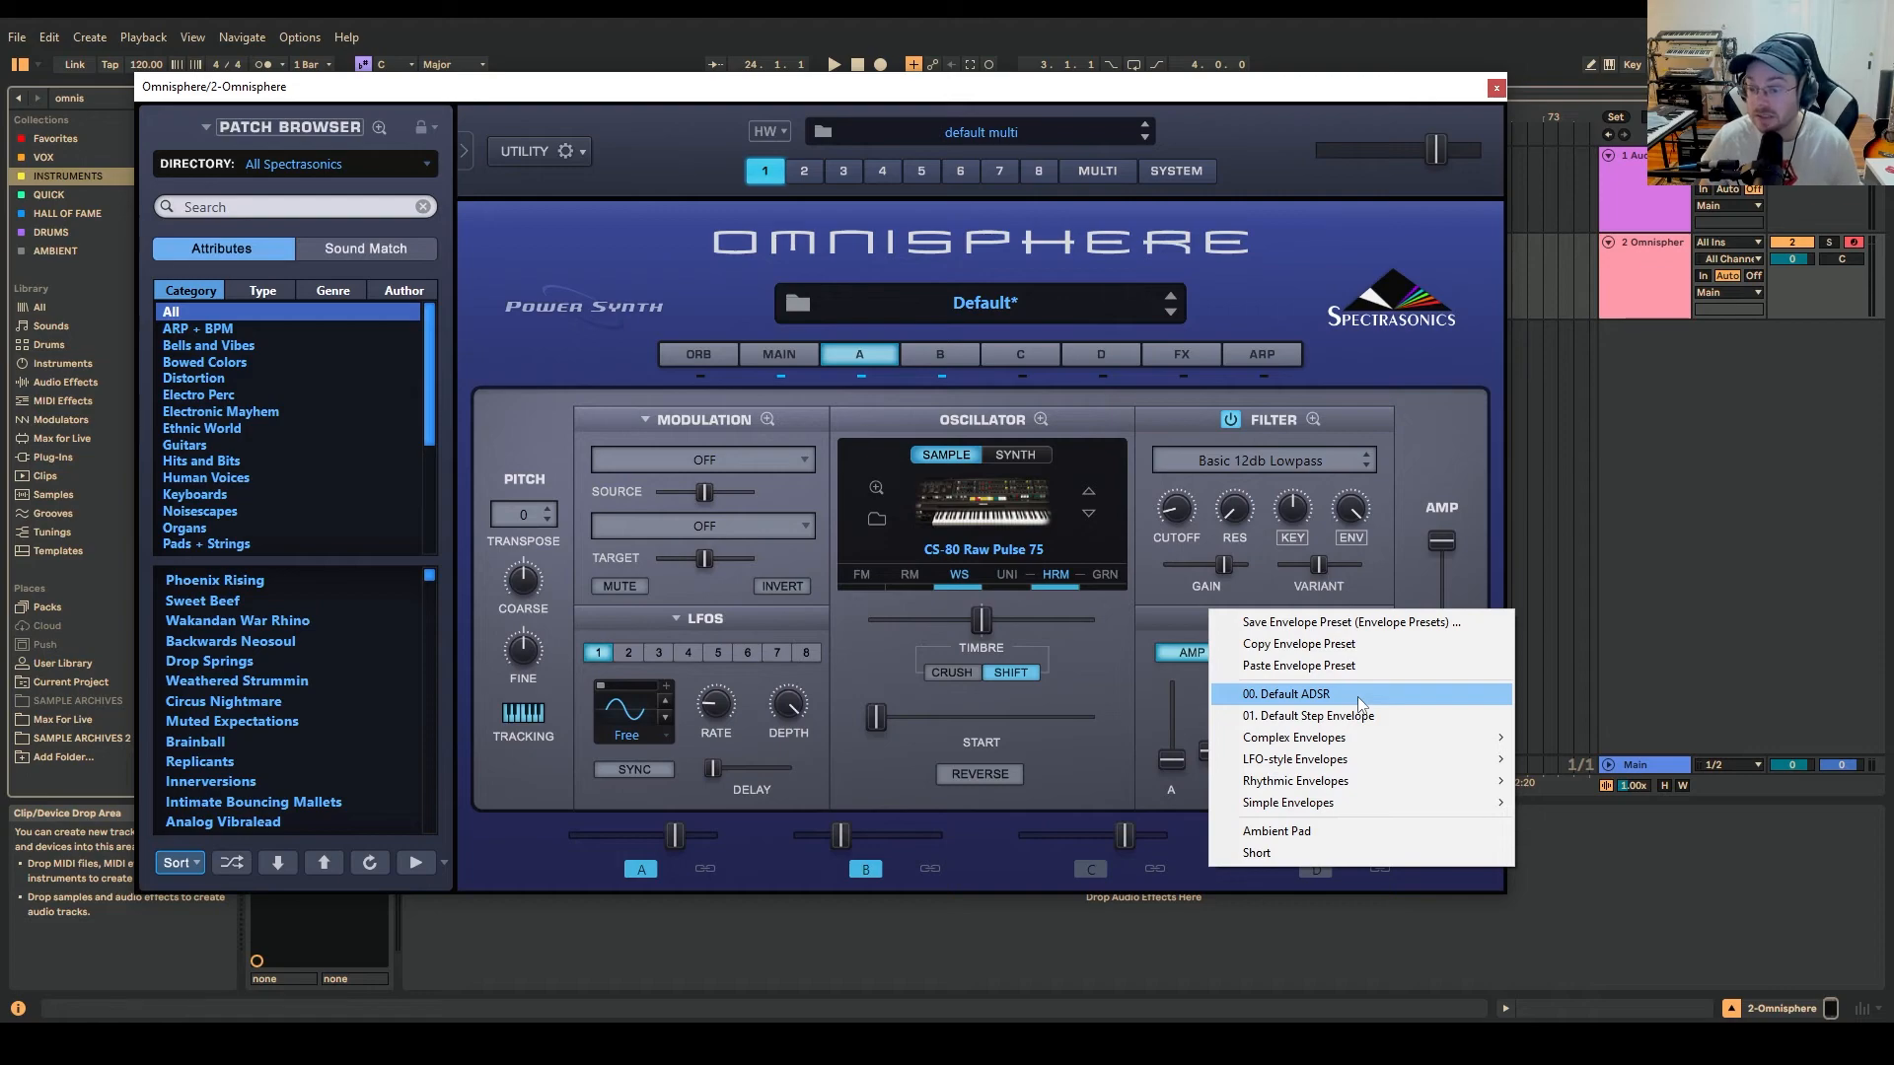
{"action": "left_click", "coordinate": [1360, 695]}
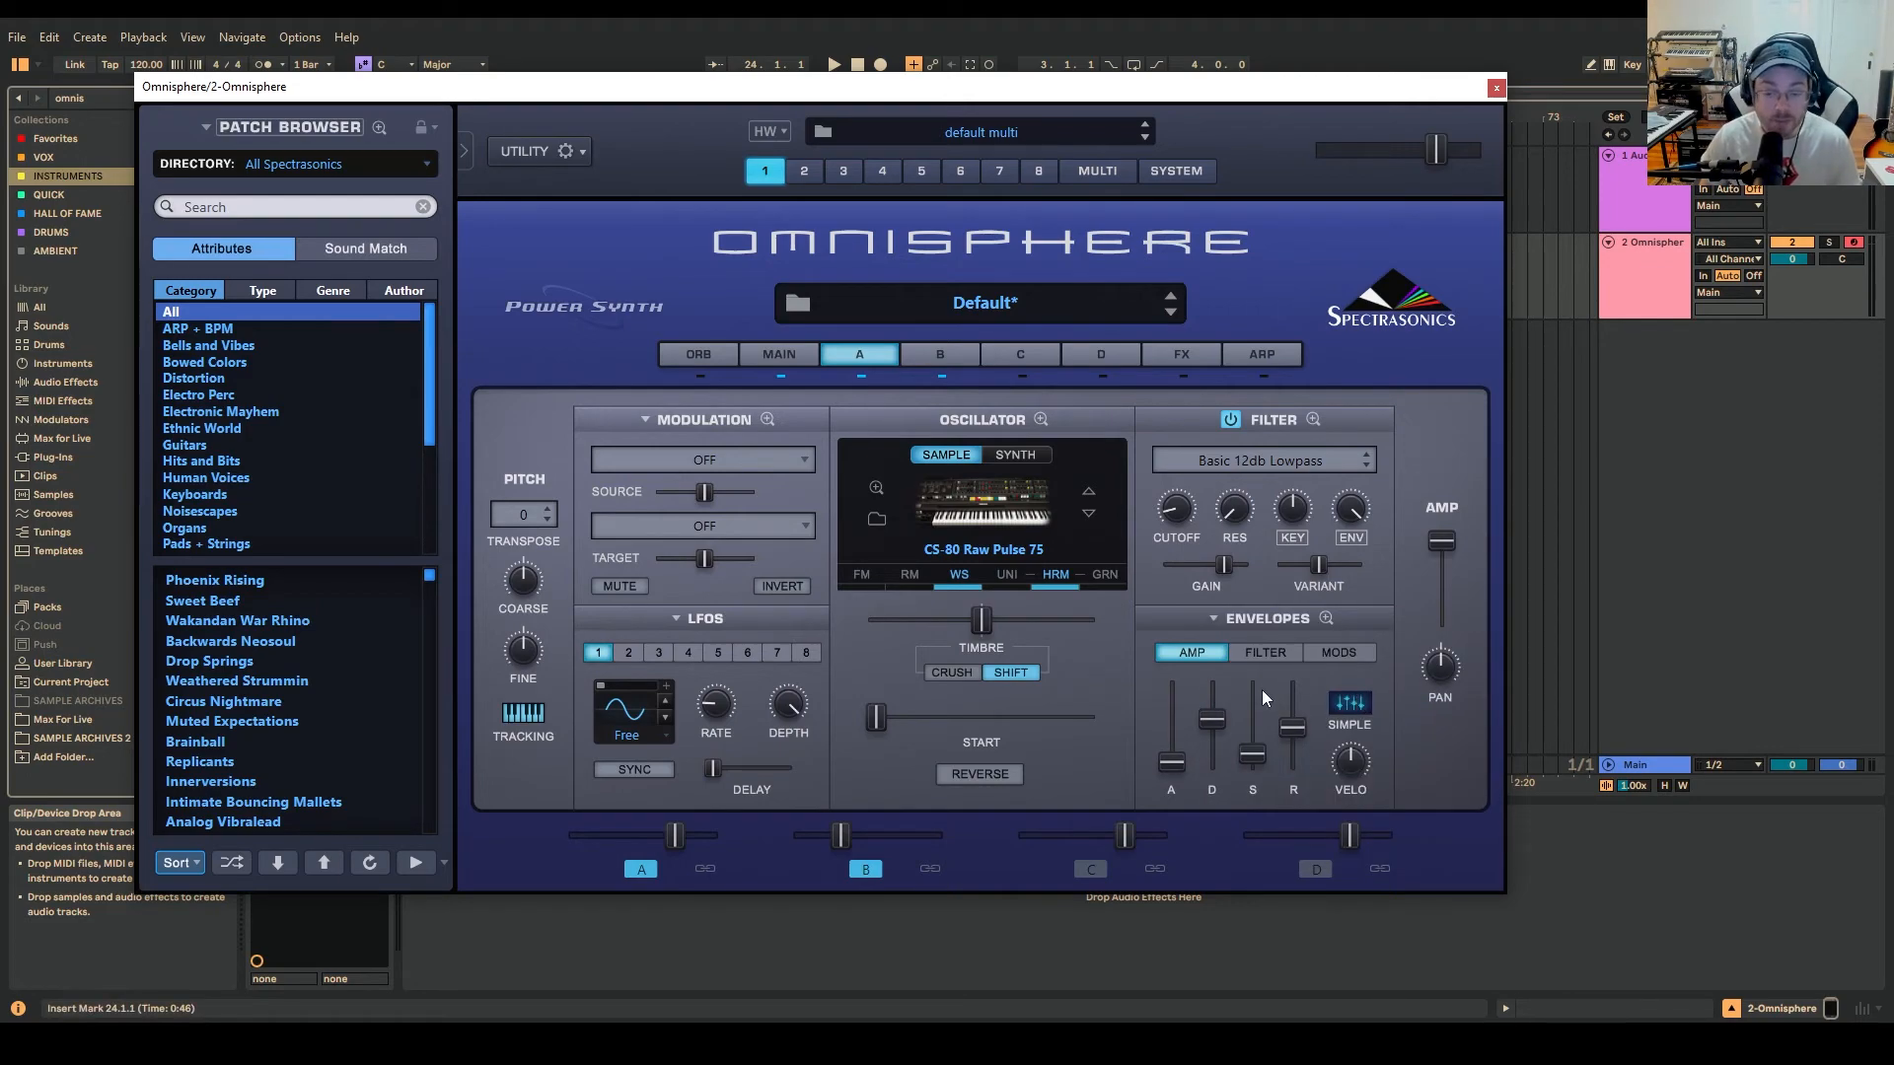
- Copy layer A's amp envelope preset and paste it onto layer B's amp envelope
{"action": "left_click", "coordinate": [775, 351]}
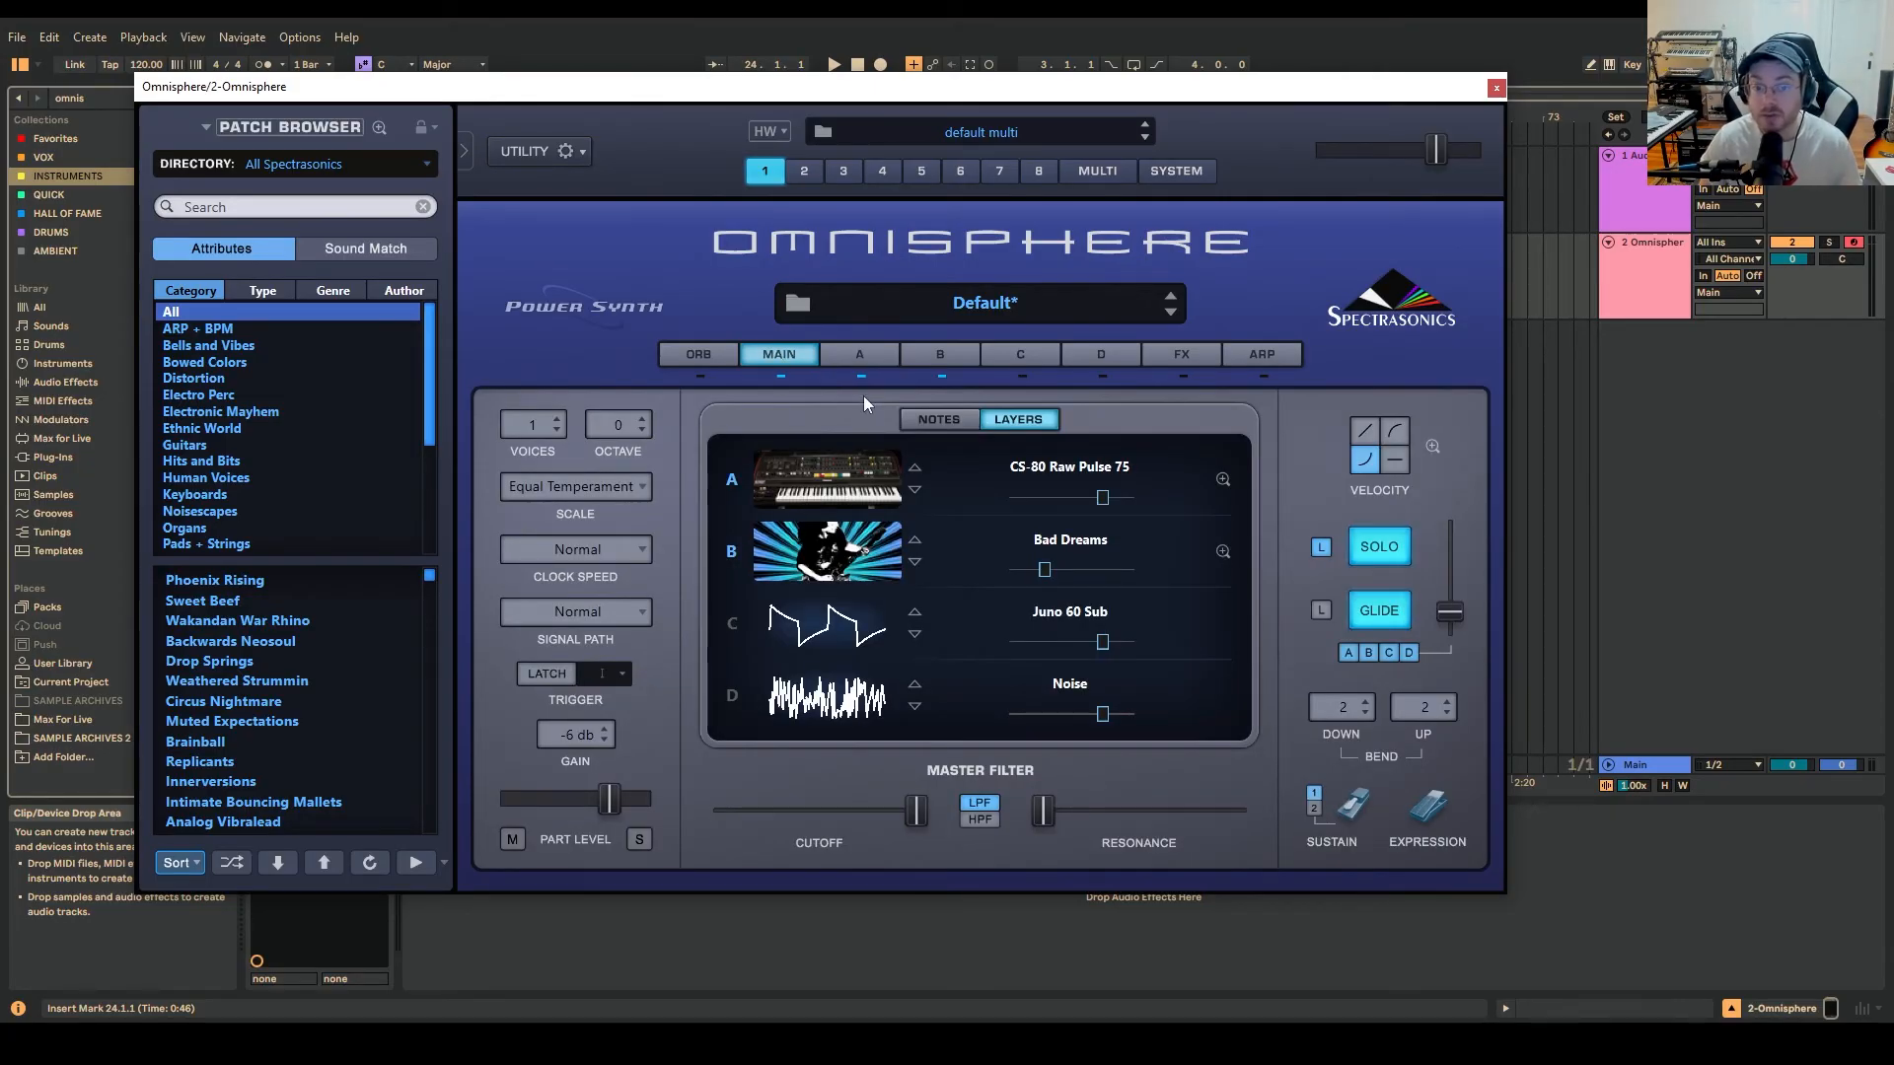
{"action": "left_click", "coordinate": [860, 357]}
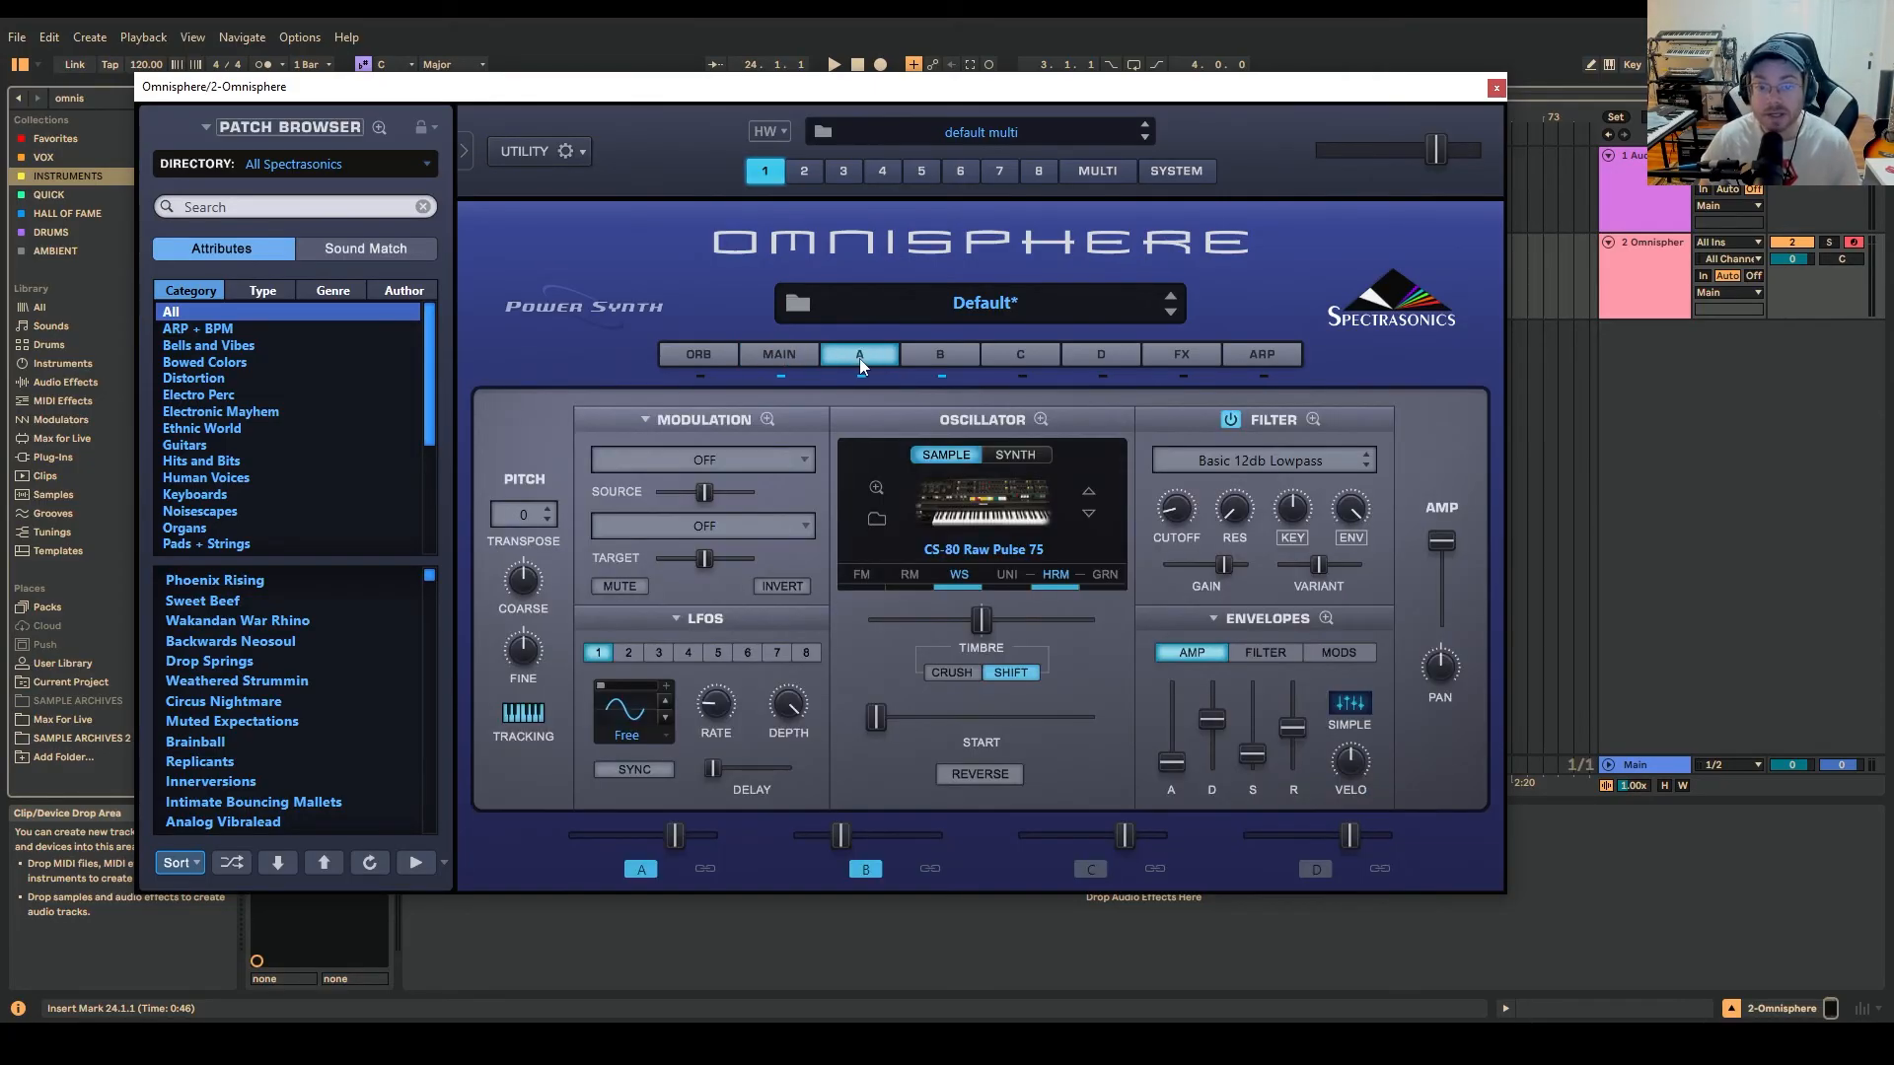
{"action": "left_click", "coordinate": [1282, 620]}
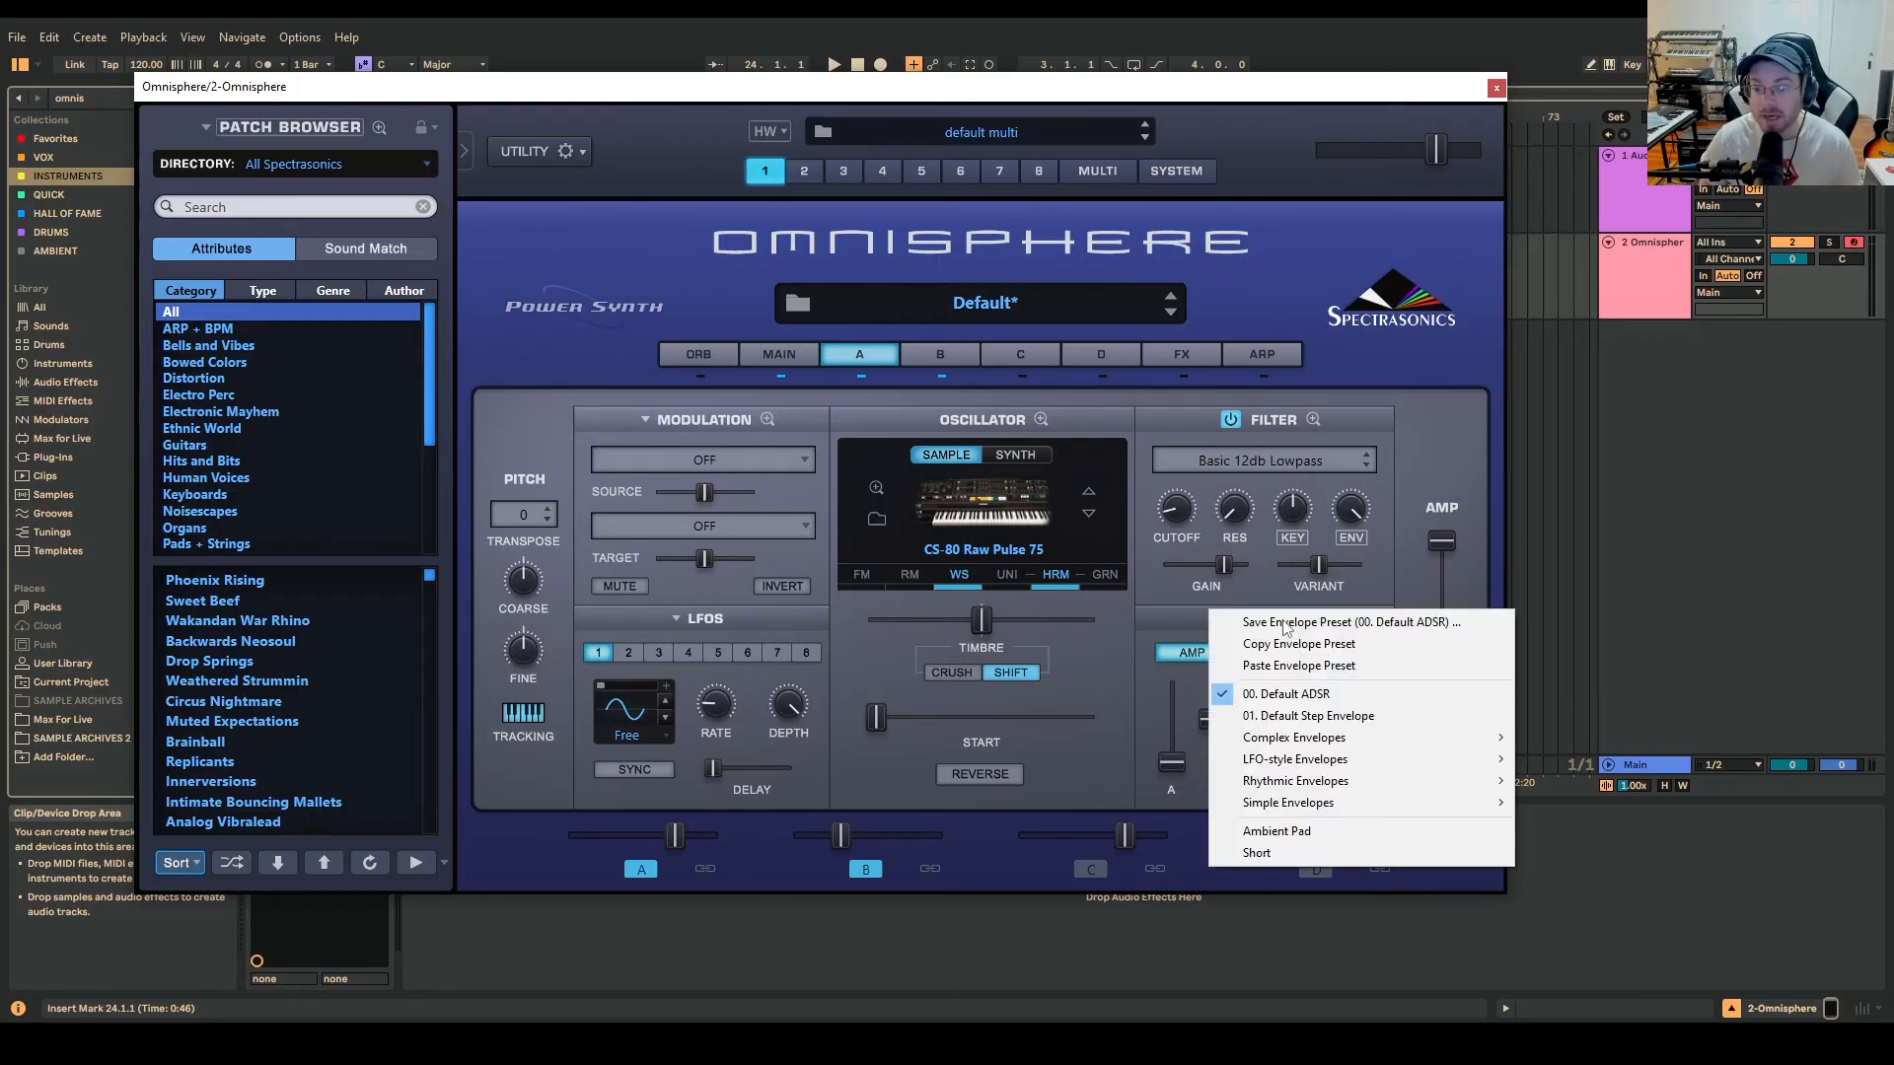
{"action": "left_click", "coordinate": [1291, 644]}
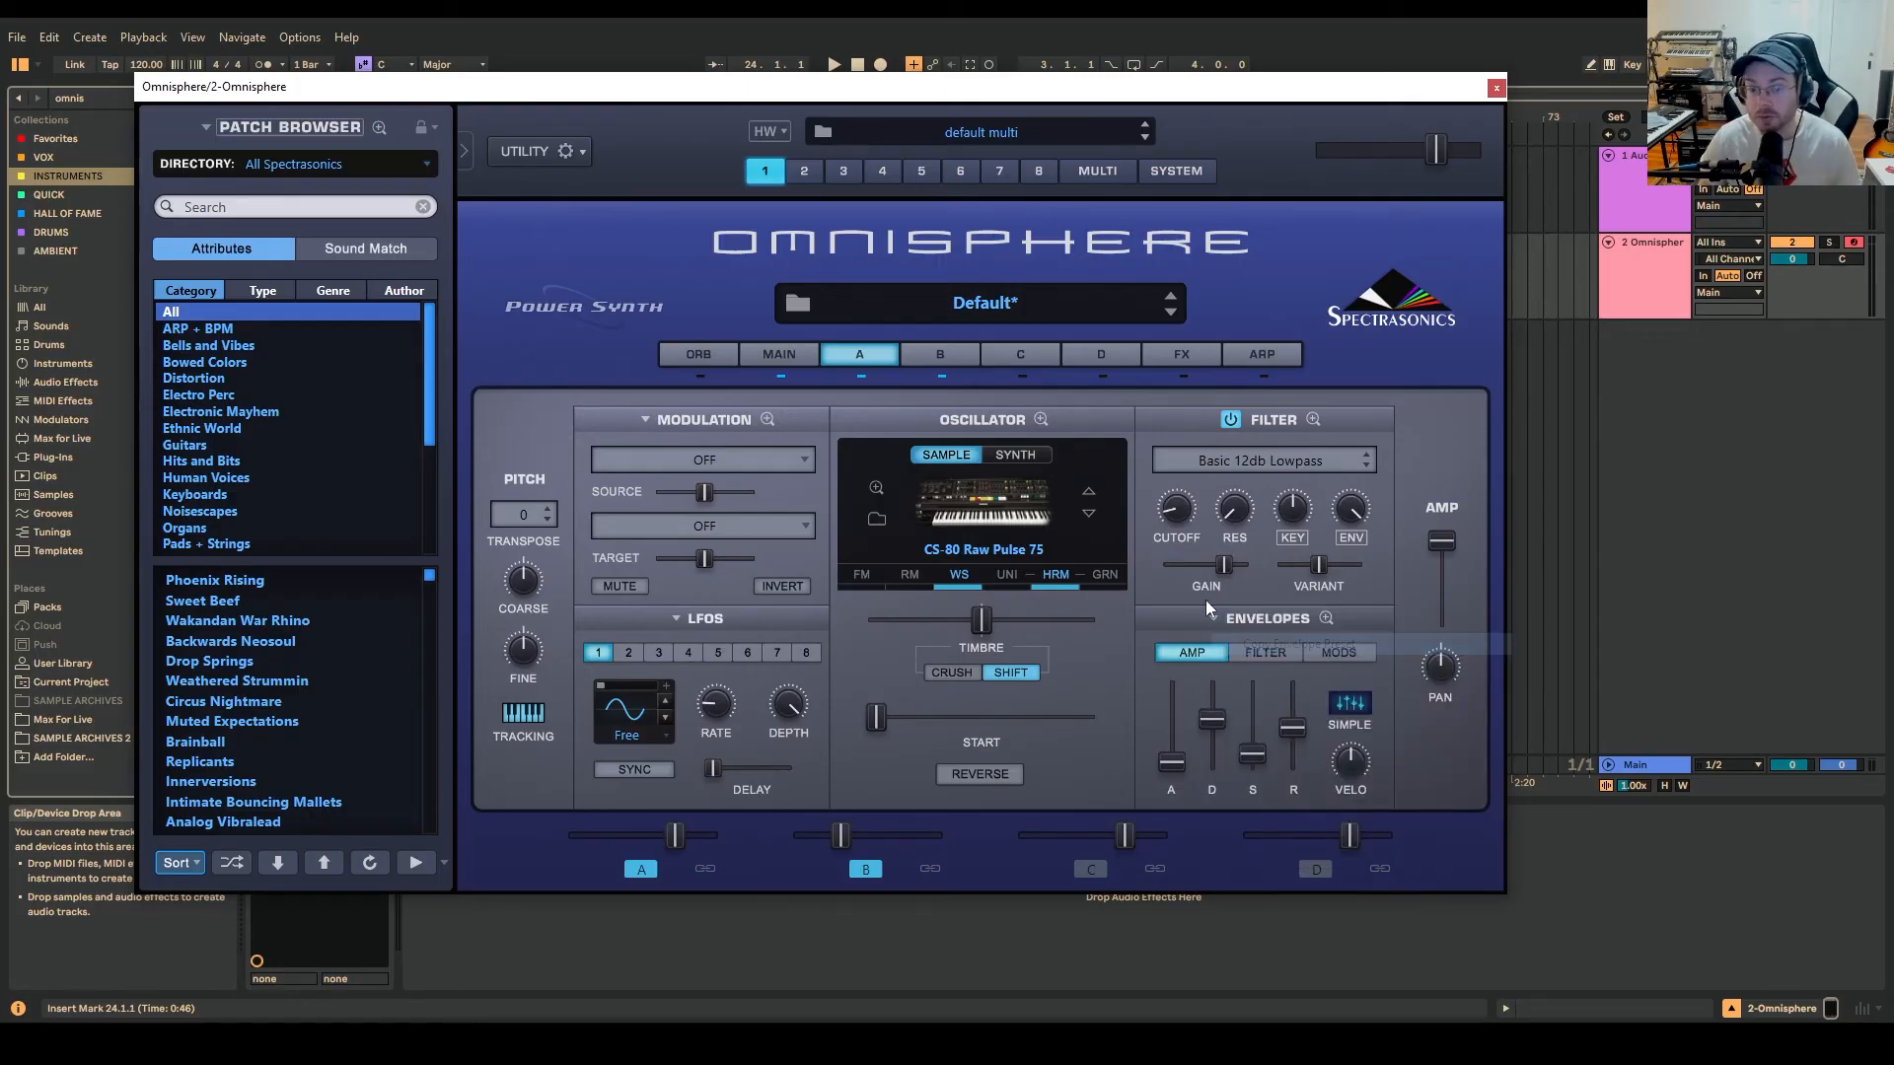
{"action": "left_click", "coordinate": [939, 358]}
{"action": "left_click", "coordinate": [1253, 626]}
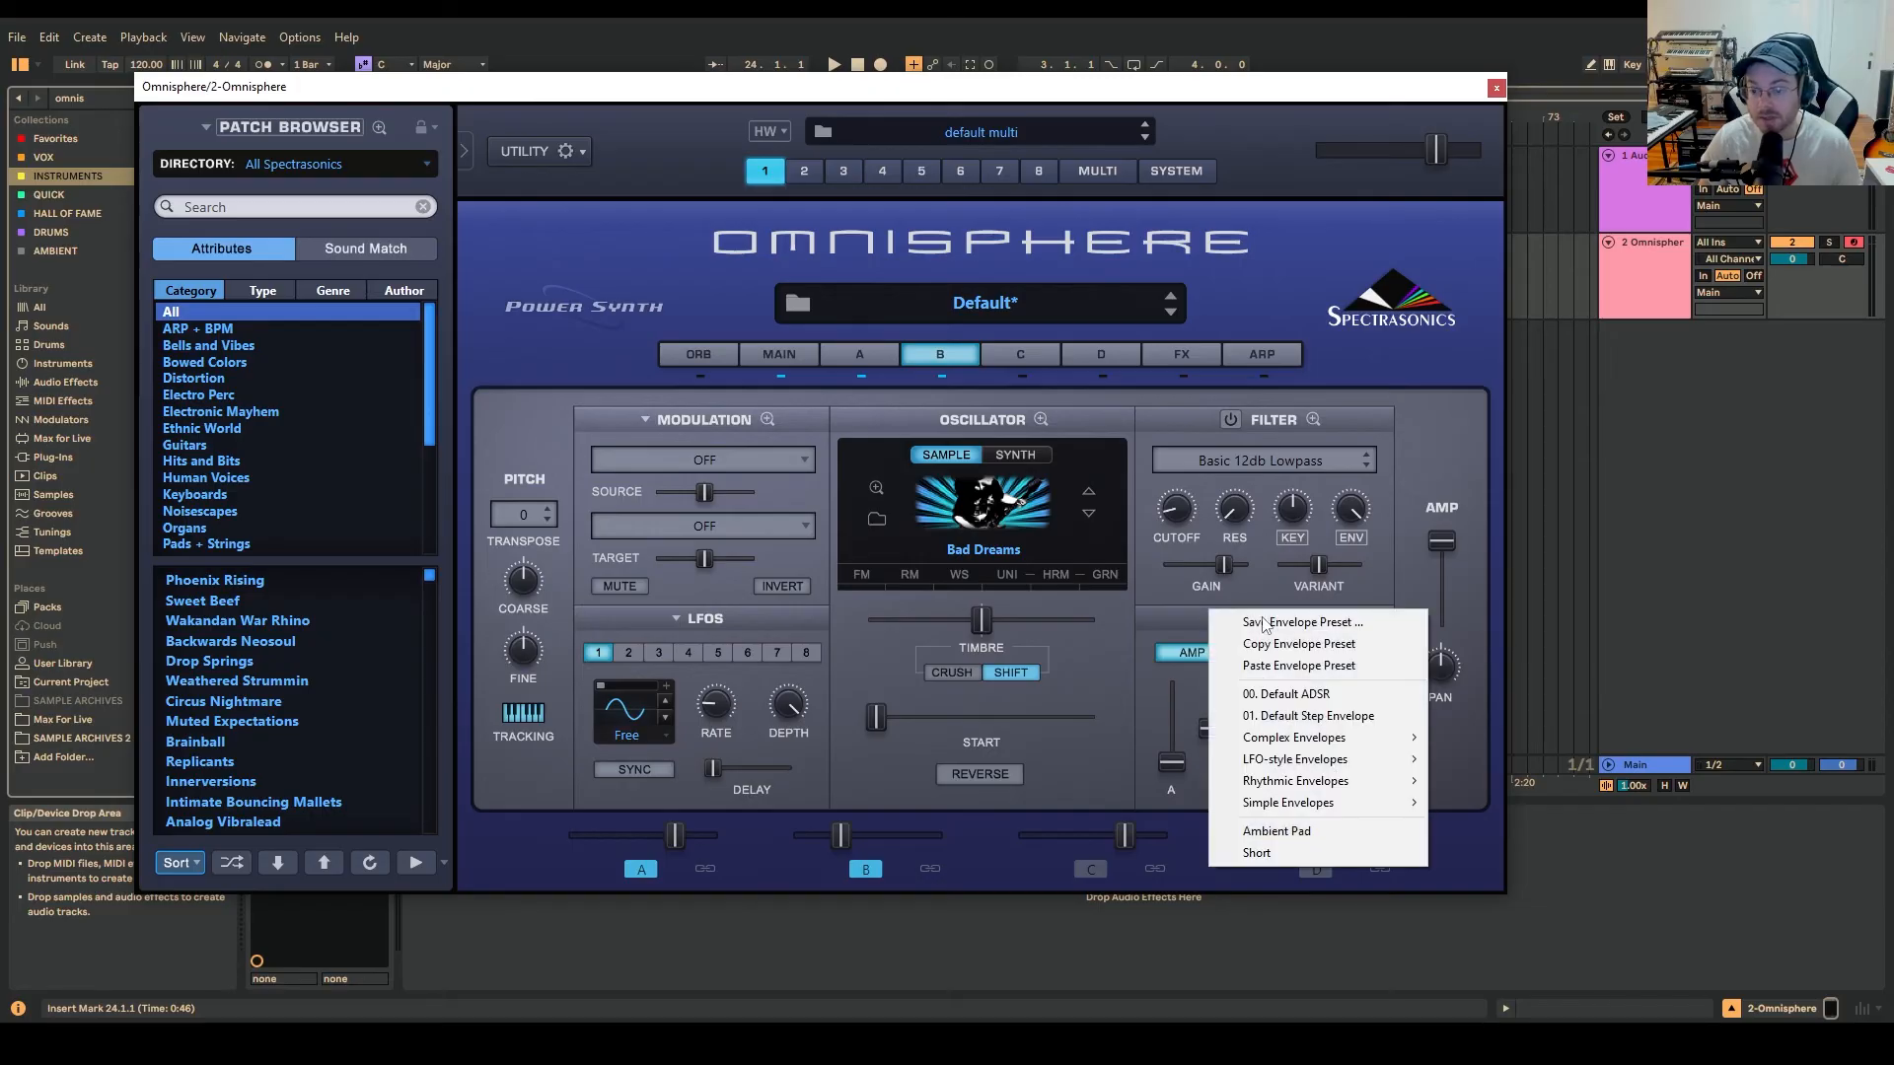
{"action": "left_click", "coordinate": [1265, 667]}
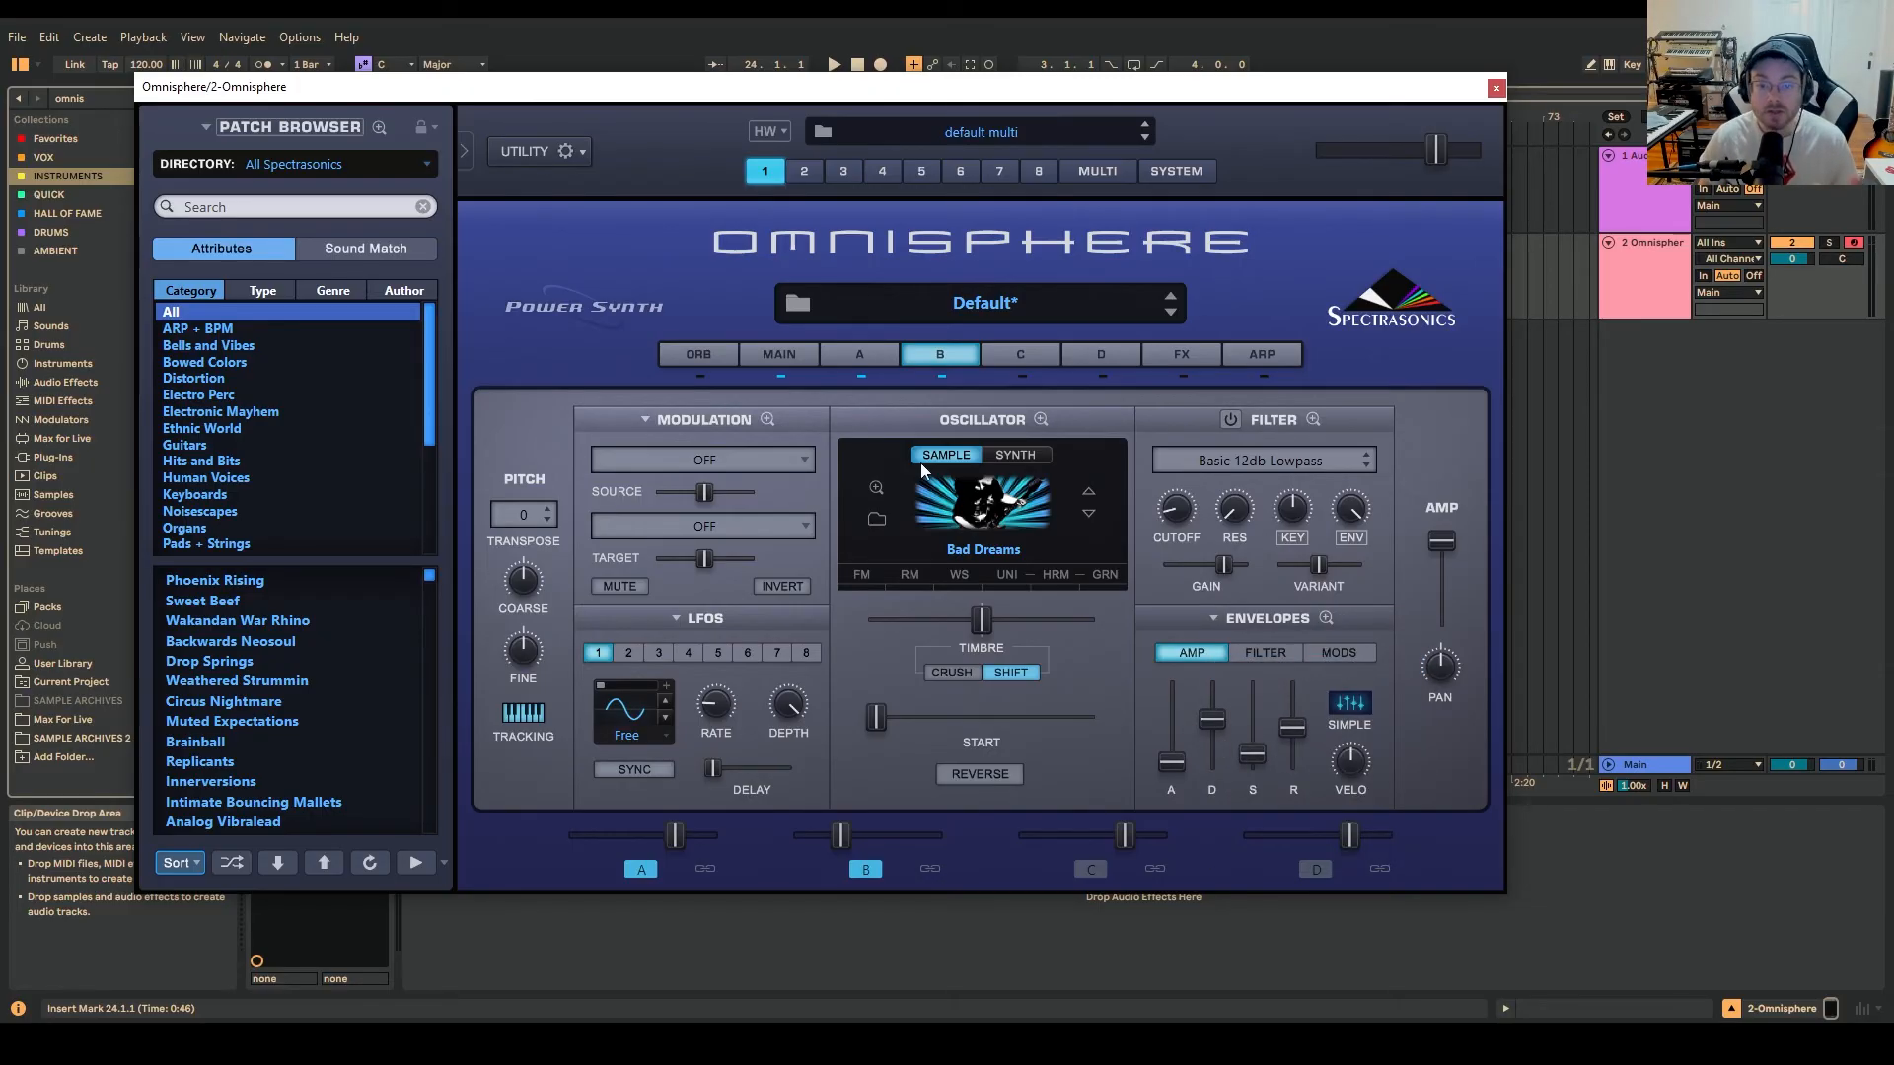
{"action": "left_click", "coordinate": [795, 355]}
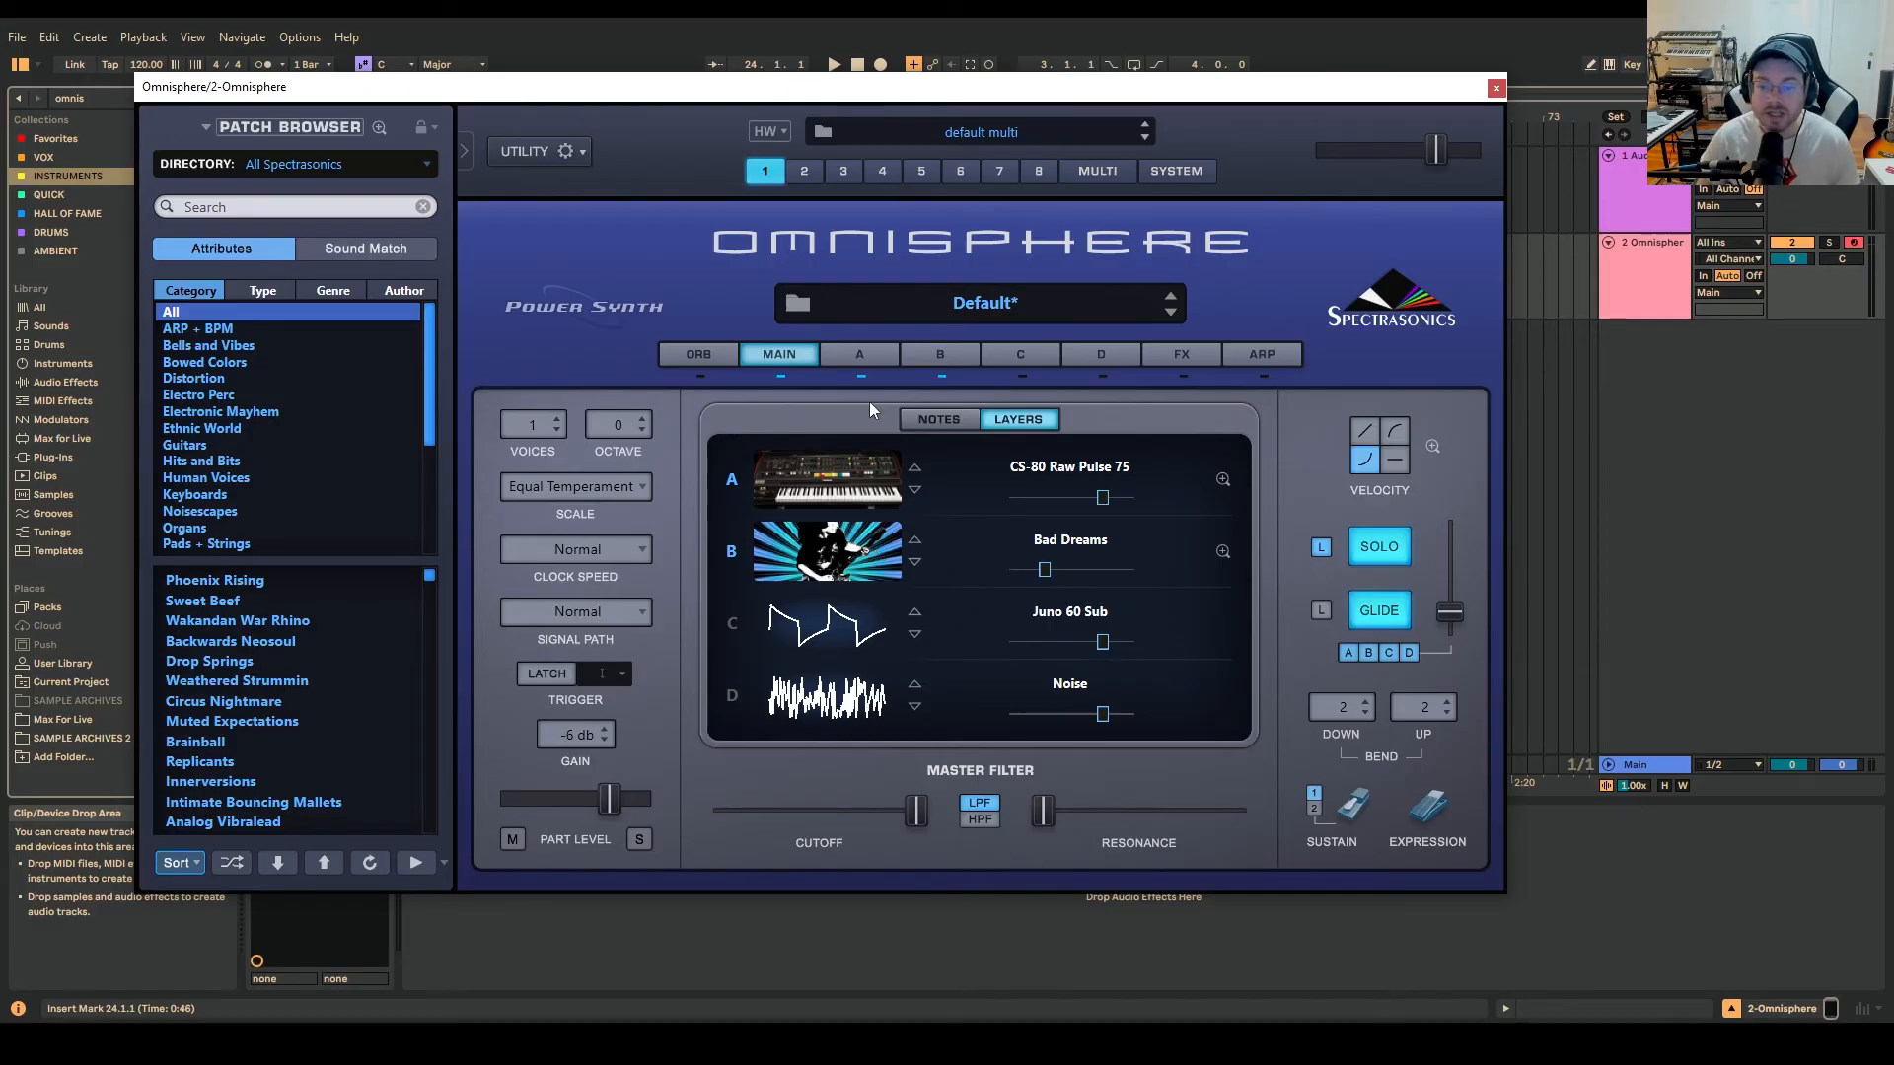
{"action": "left_click", "coordinate": [880, 361]}
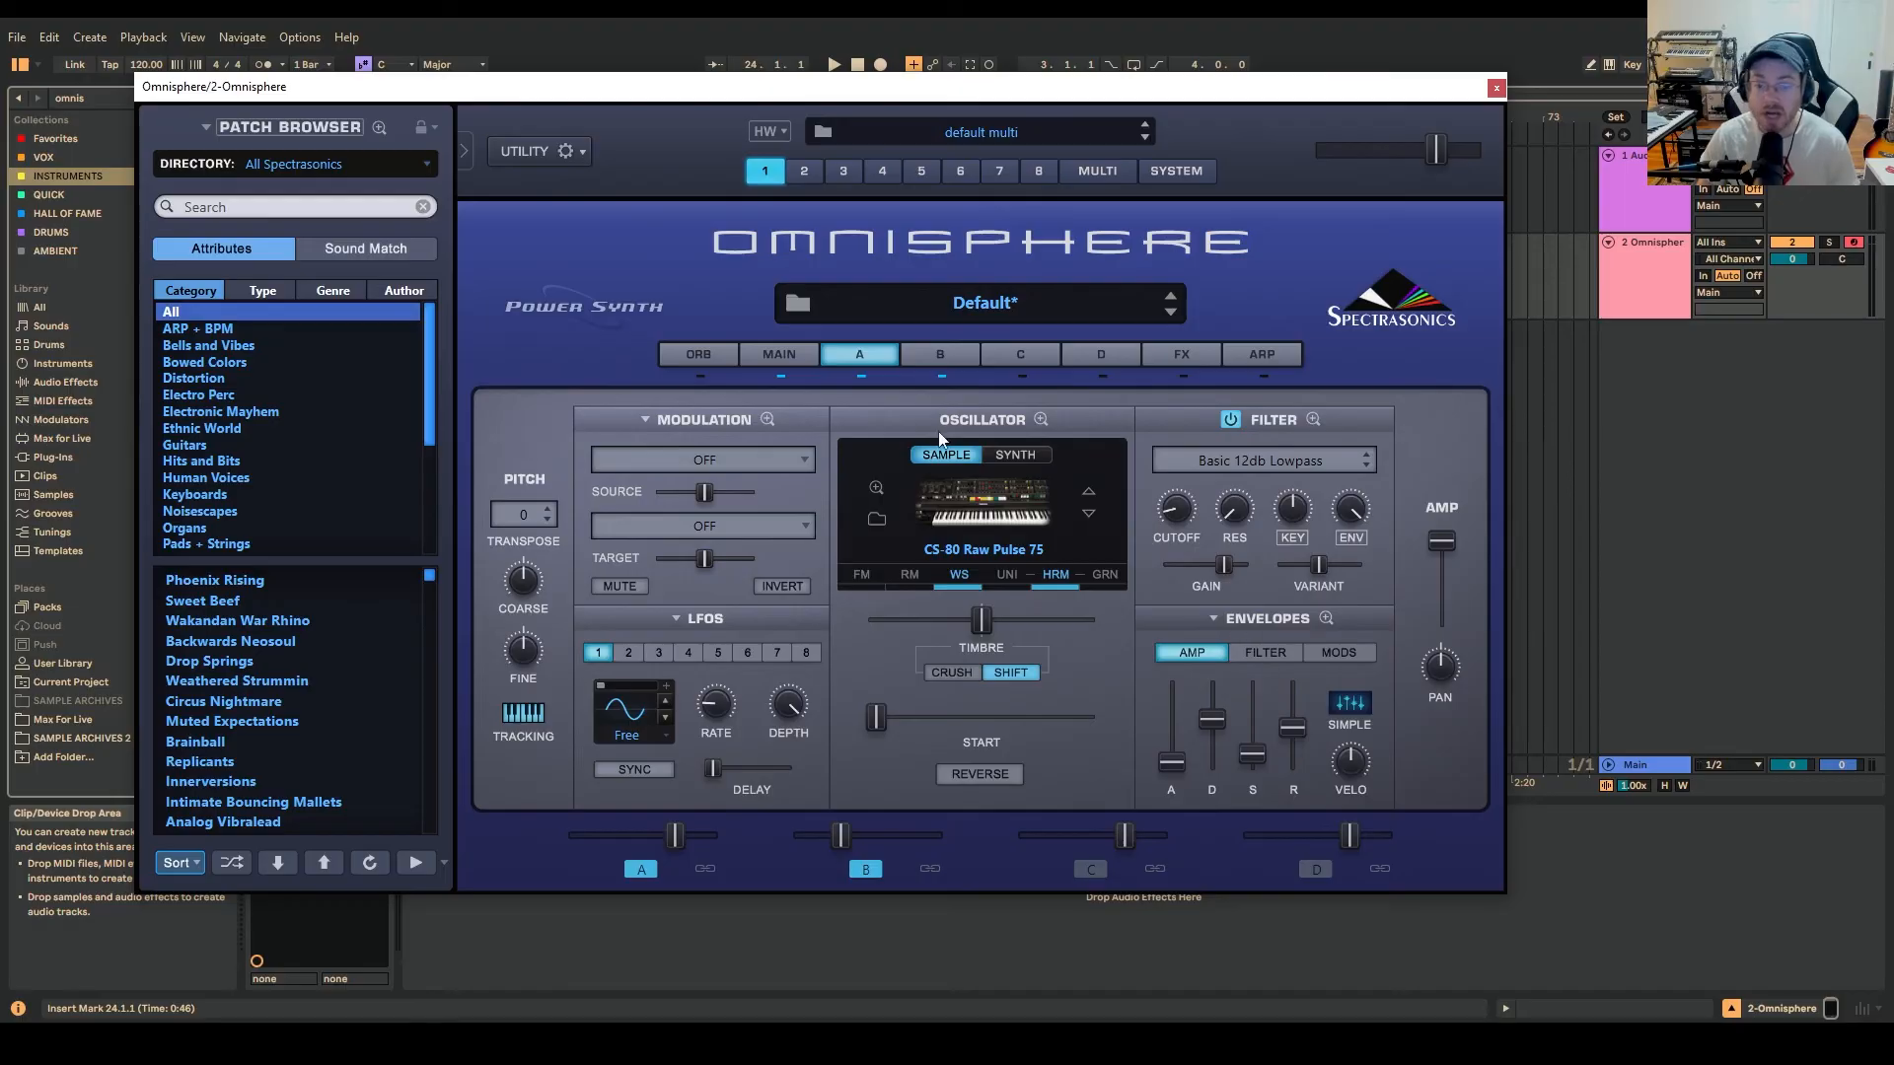
{"action": "left_click", "coordinate": [941, 353]}
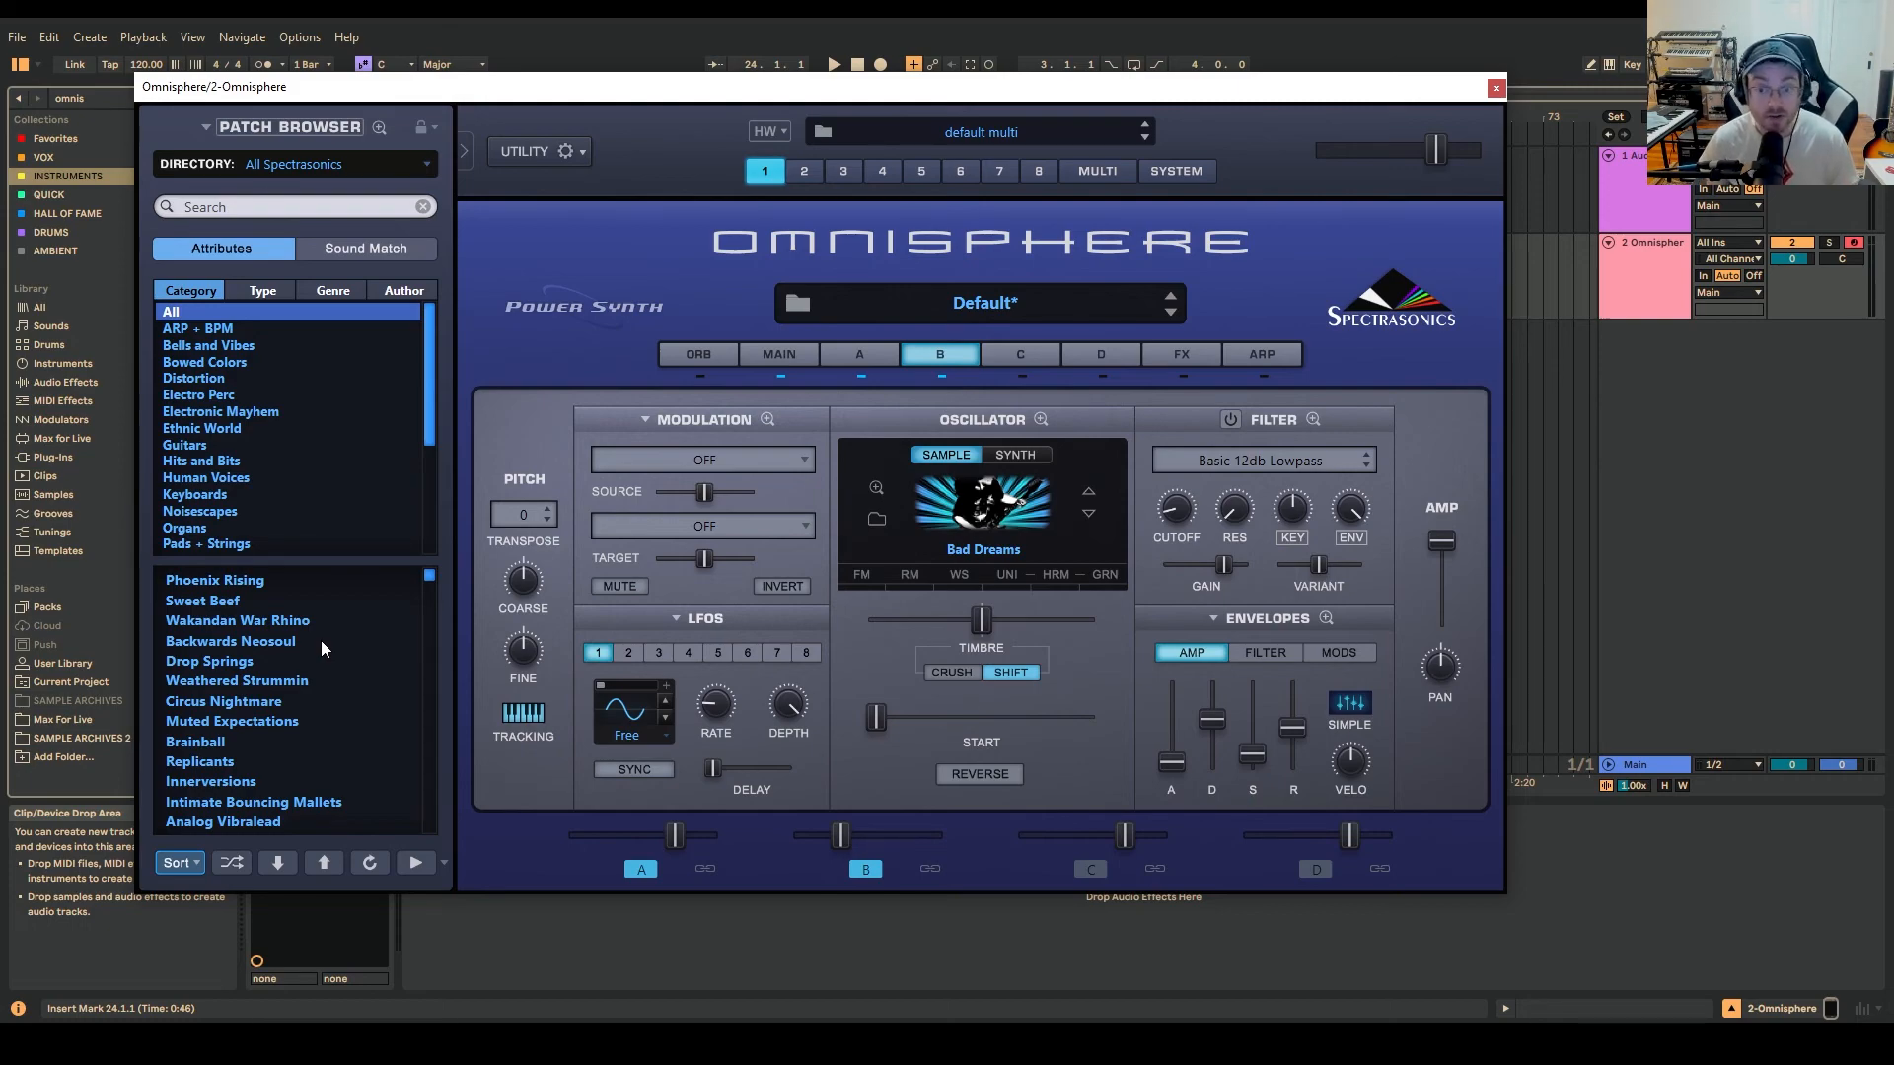
- Add a Graphic 12-Band EQ to the first slot of the patch's common effects rack
{"action": "left_click", "coordinate": [1177, 357]}
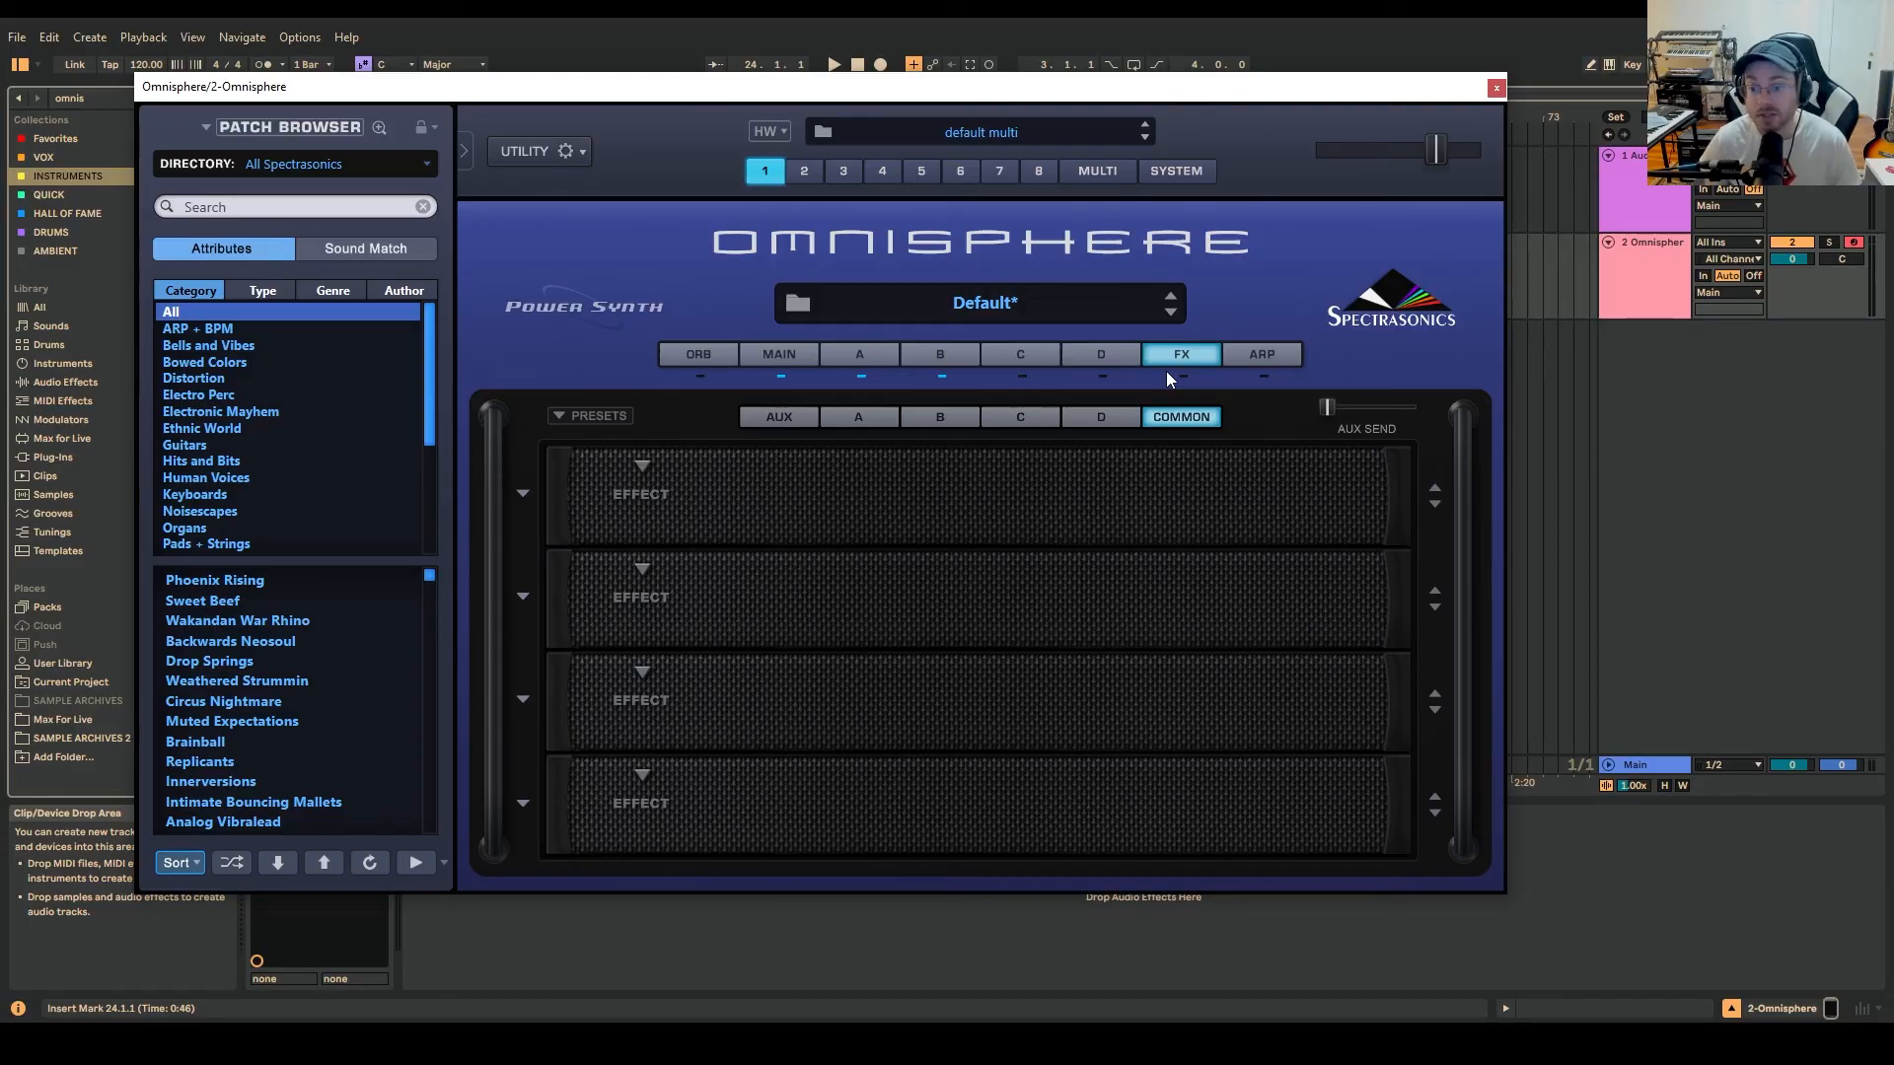
{"action": "left_click", "coordinate": [649, 466]}
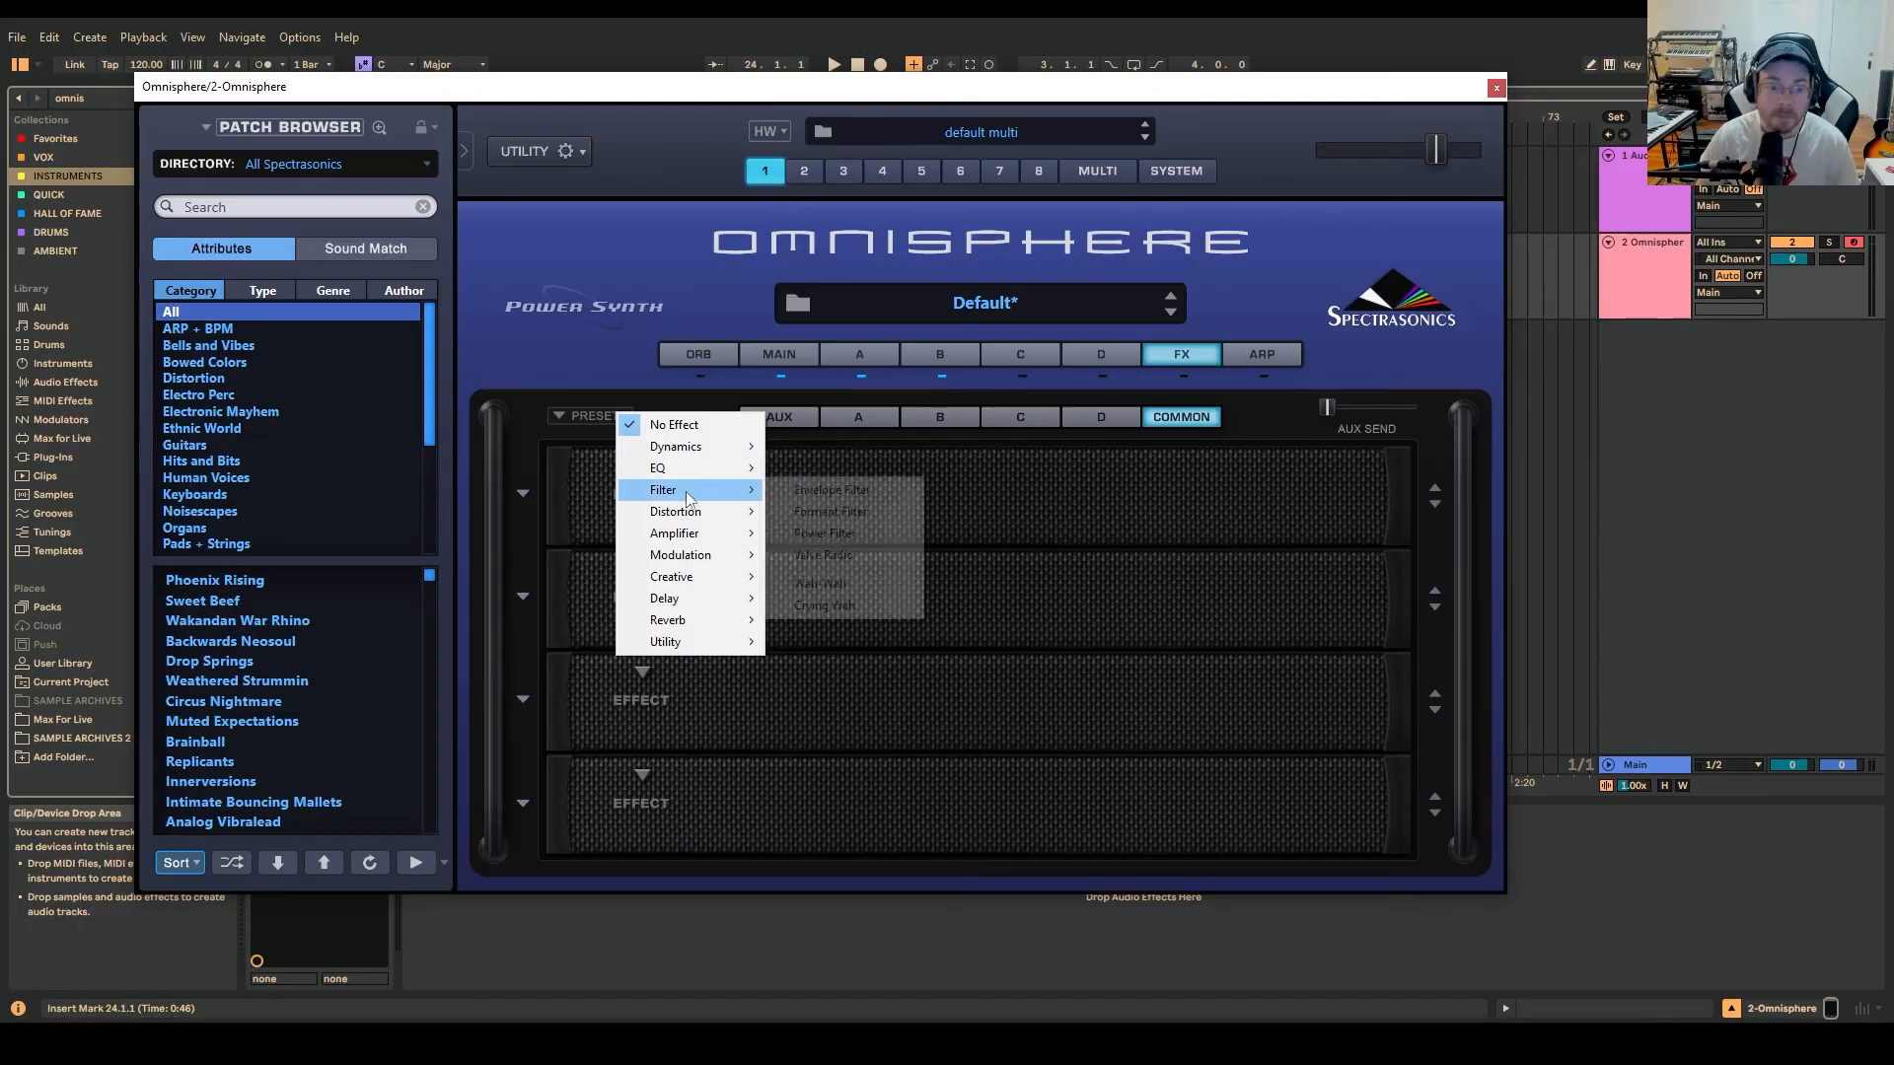
{"action": "mouse_move", "coordinate": [692, 514]}
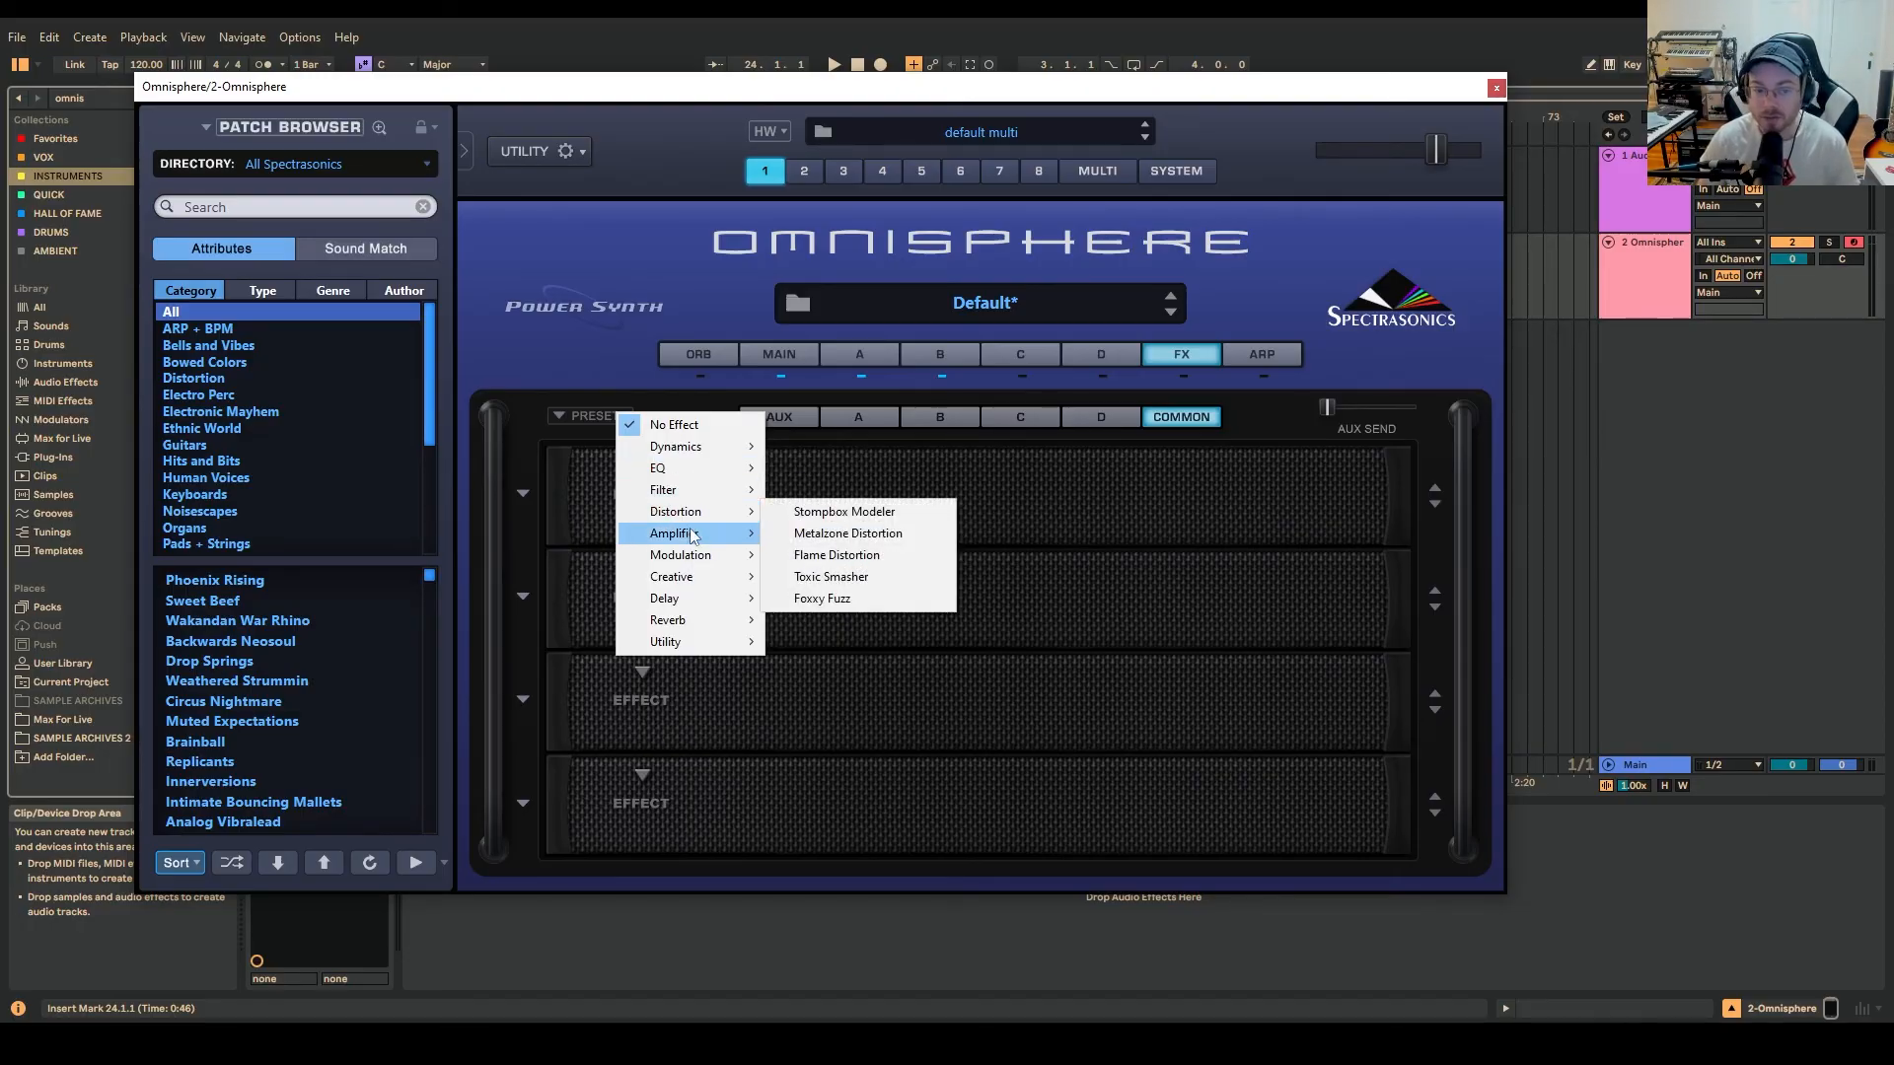
{"action": "mouse_move", "coordinate": [702, 476]}
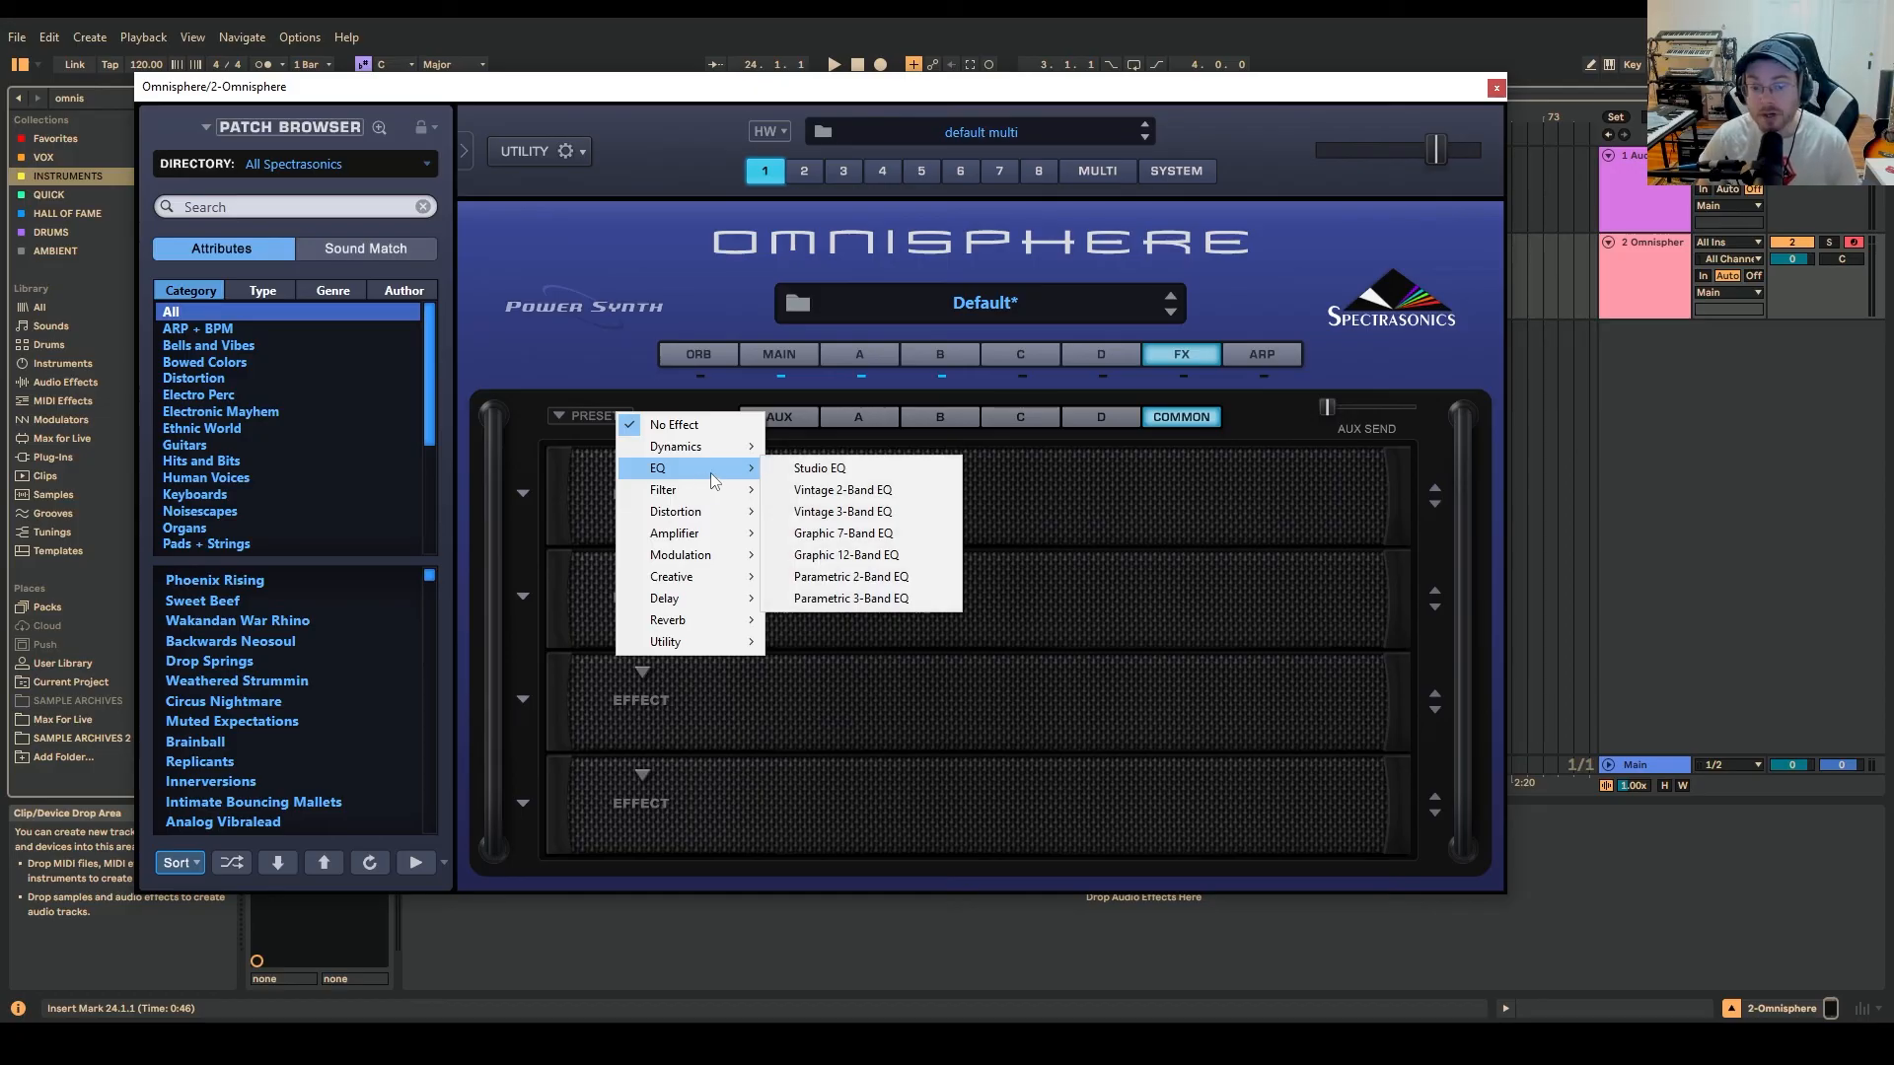
{"action": "left_click", "coordinate": [822, 555]}
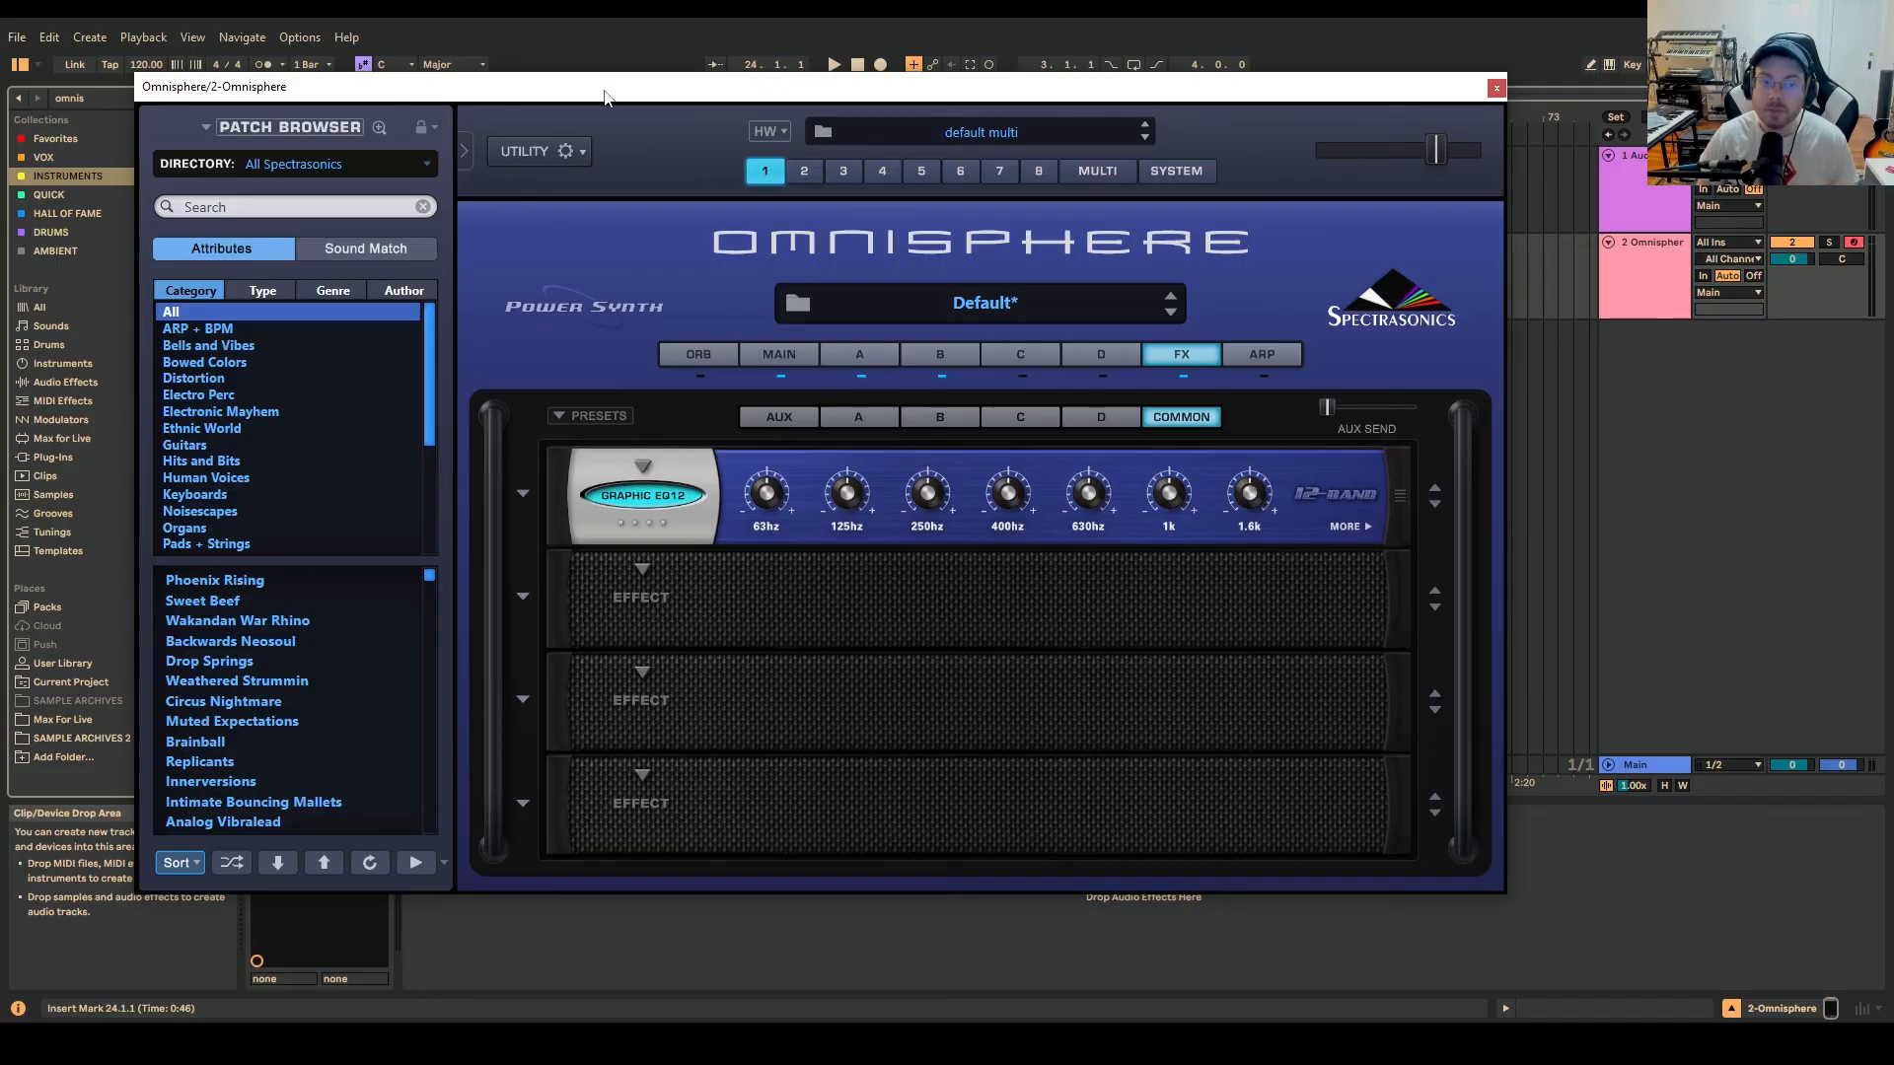
- Move the synth window aside, search Ableton Live's browser for "pro" and load Pro-Q 4 after Omnisphere on its track
{"action": "left_click_drag", "start_coordinate": [422, 91], "coordinate": [626, 106]}
{"action": "left_click", "coordinate": [179, 96]}
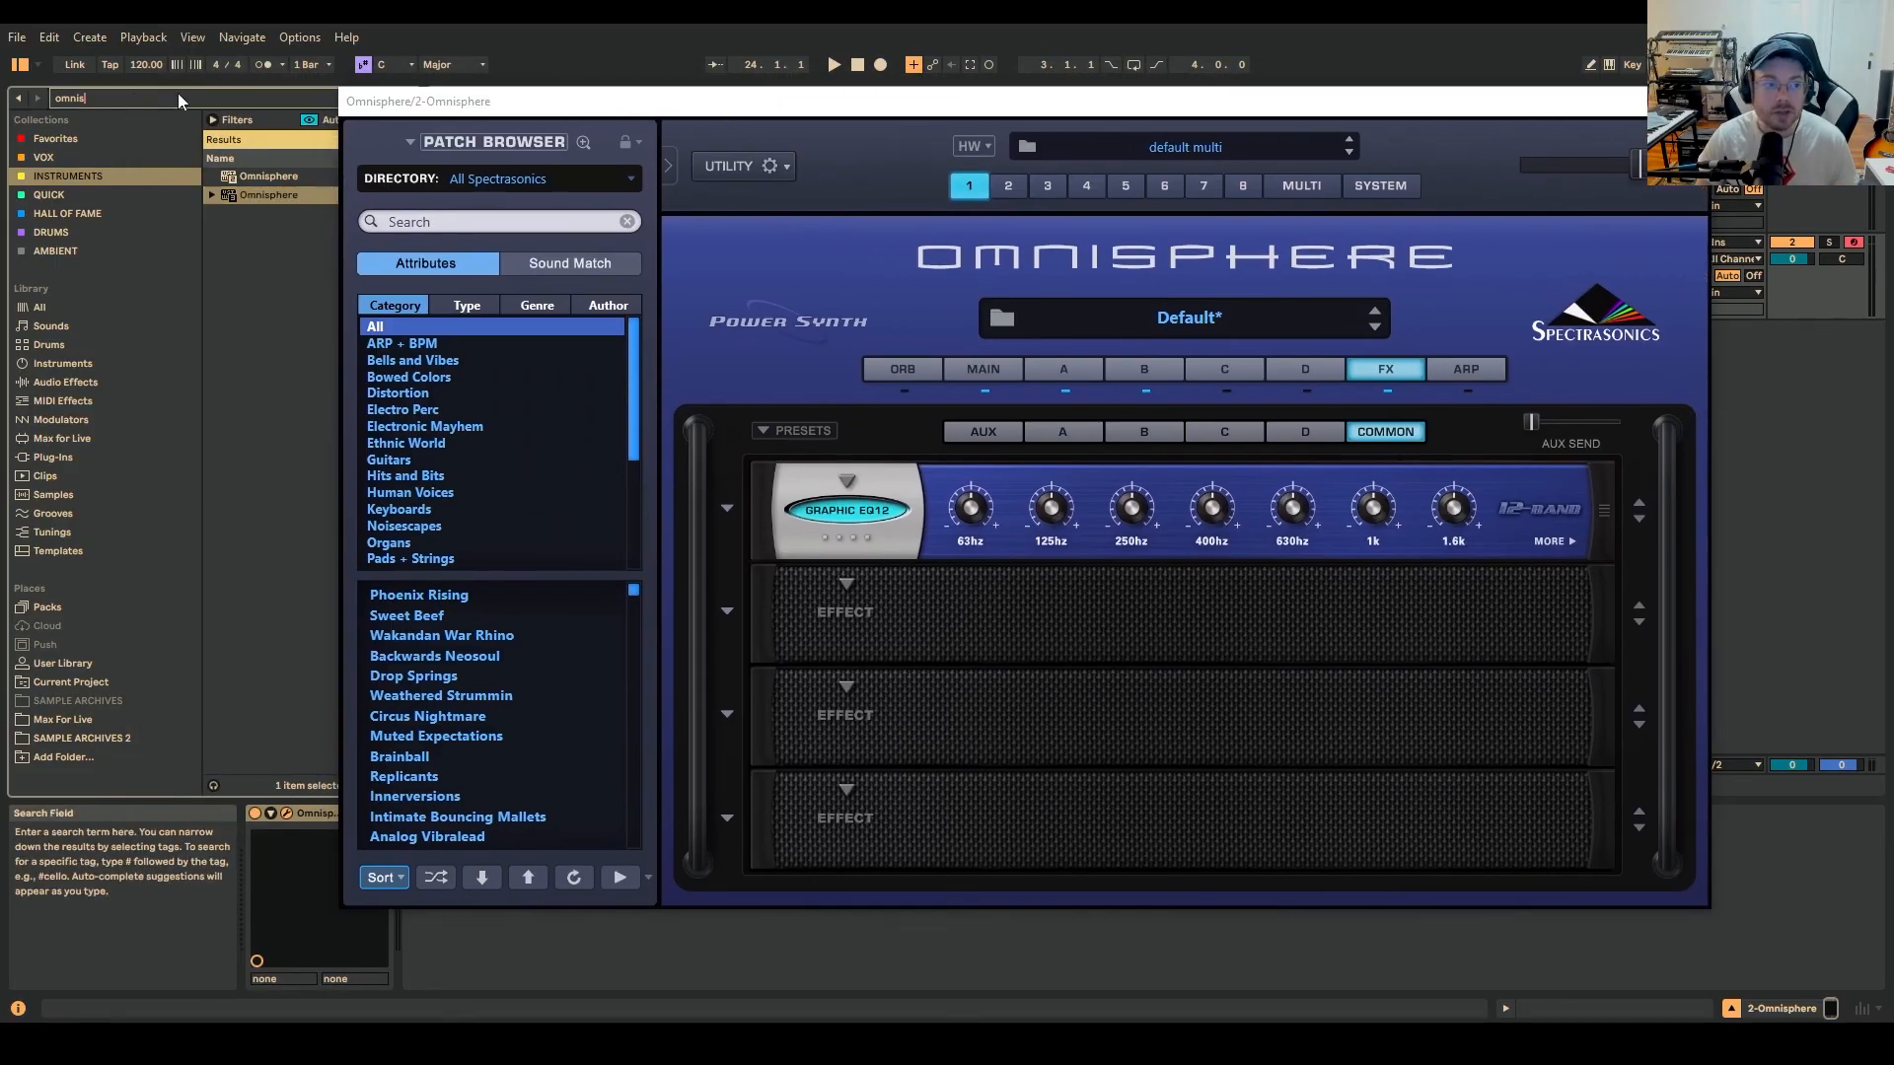
{"action": "left_click_drag", "start_coordinate": [420, 96], "coordinate": [532, 131]}
{"action": "left_click", "coordinate": [408, 97]}
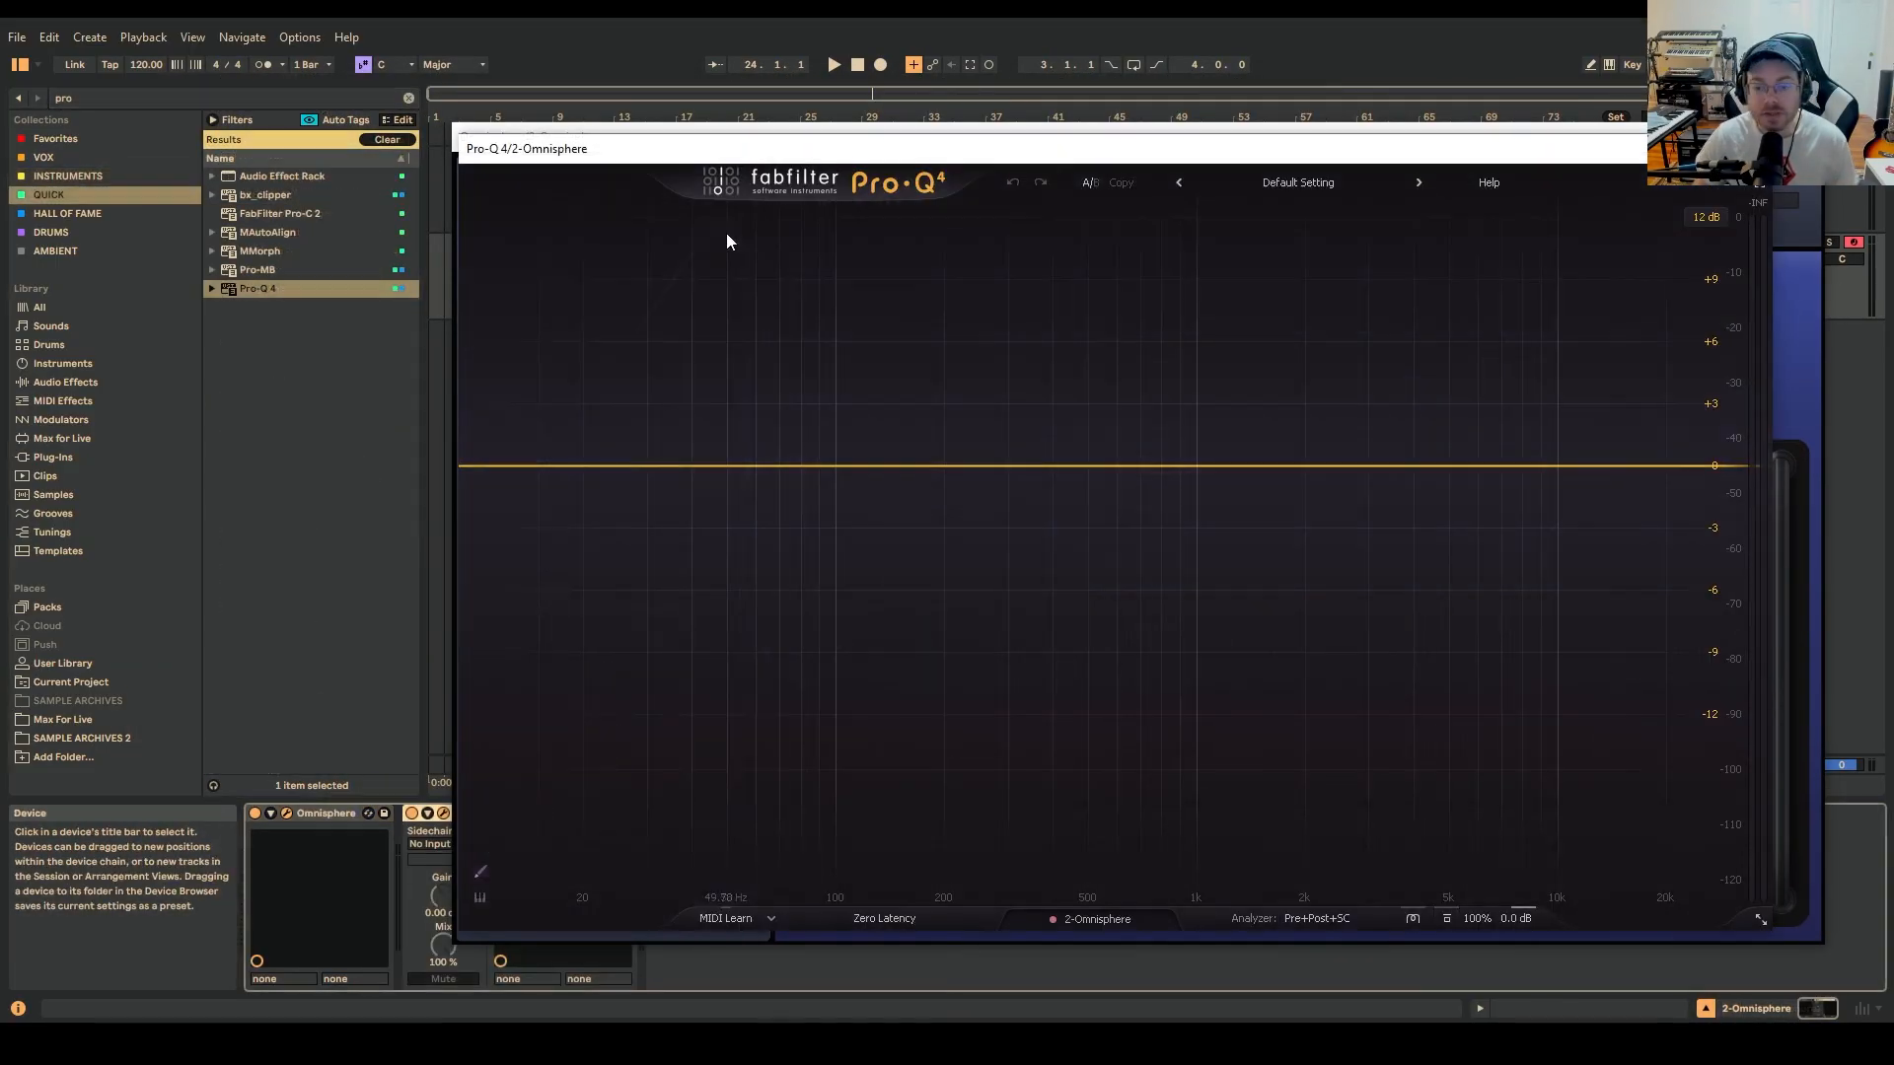
- Shape the Pro-Q 4 curve with a +4.33 dB bell at 259 Hz, an upper-mid dip, a low cut near 20 Hz and a raised top end
{"action": "left_click_drag", "start_coordinate": [835, 463], "coordinate": [854, 381]}
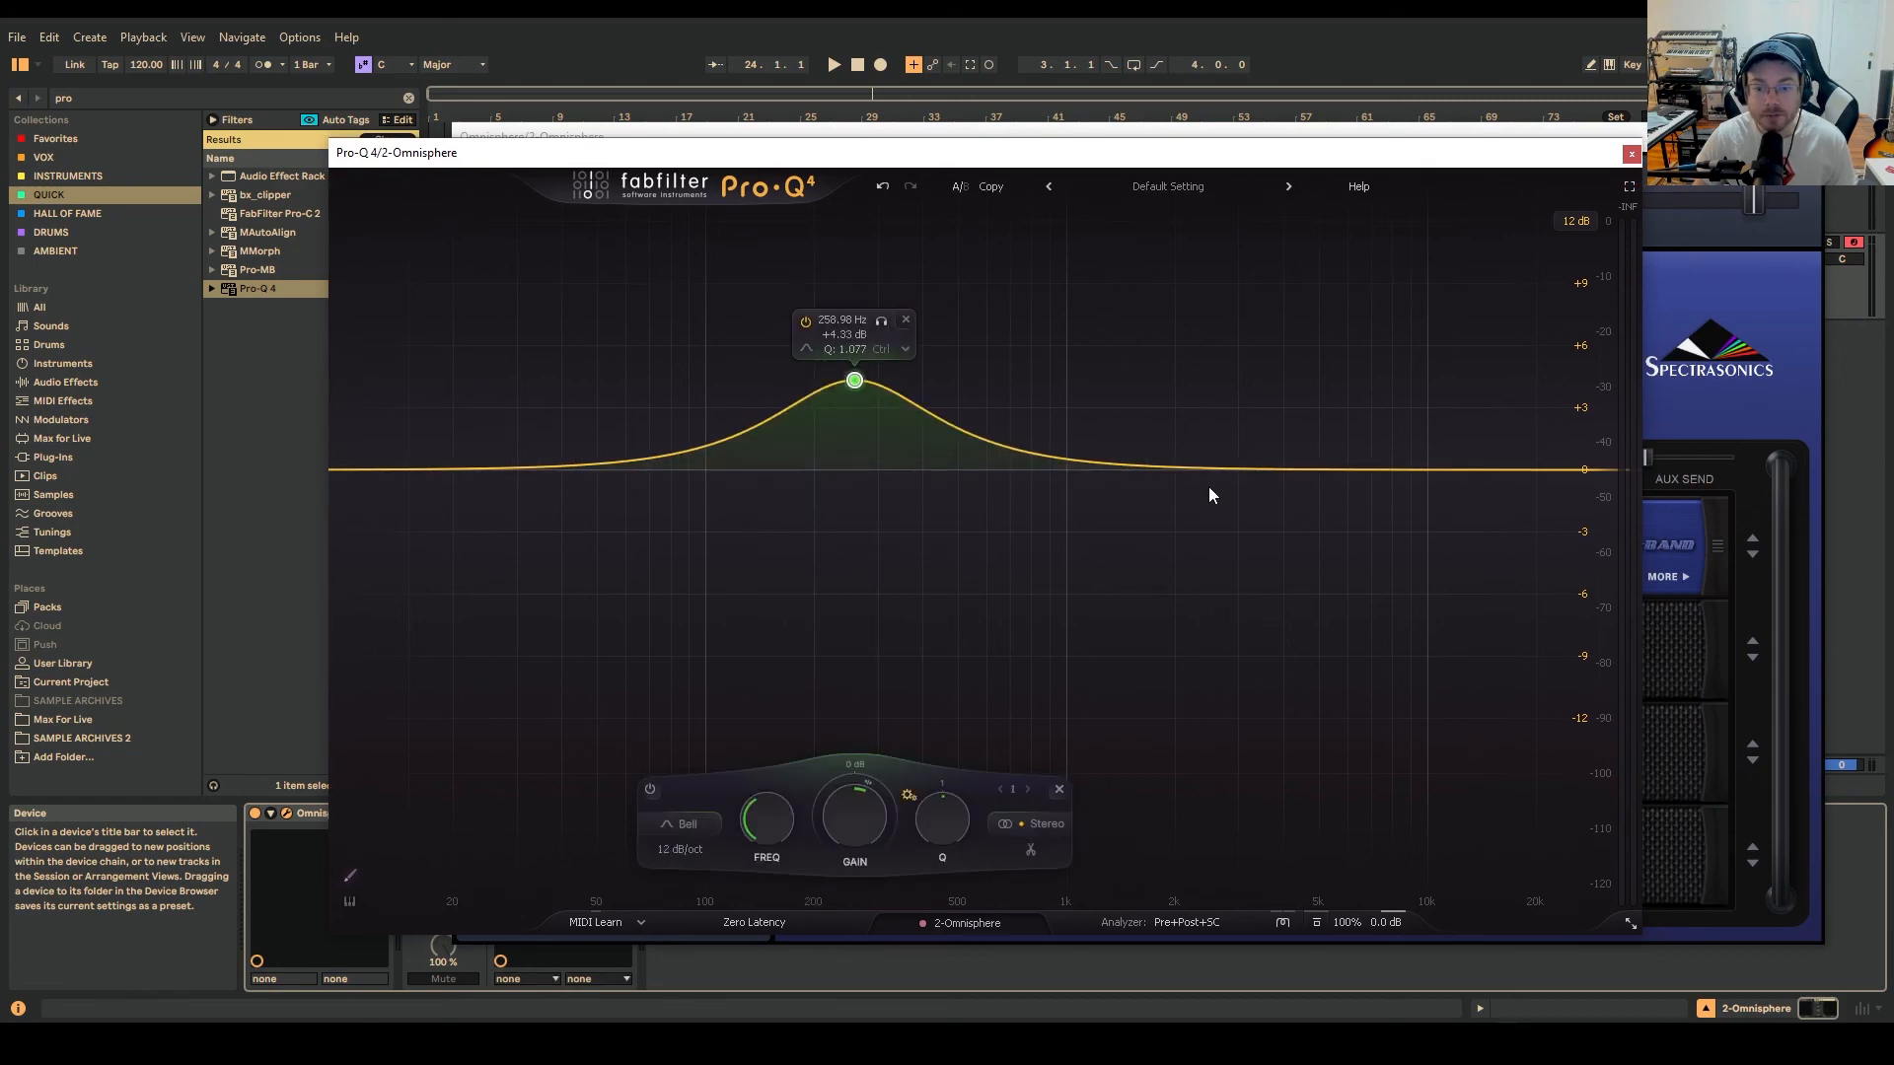
{"action": "left_click_drag", "start_coordinate": [1222, 465], "coordinate": [1221, 530]}
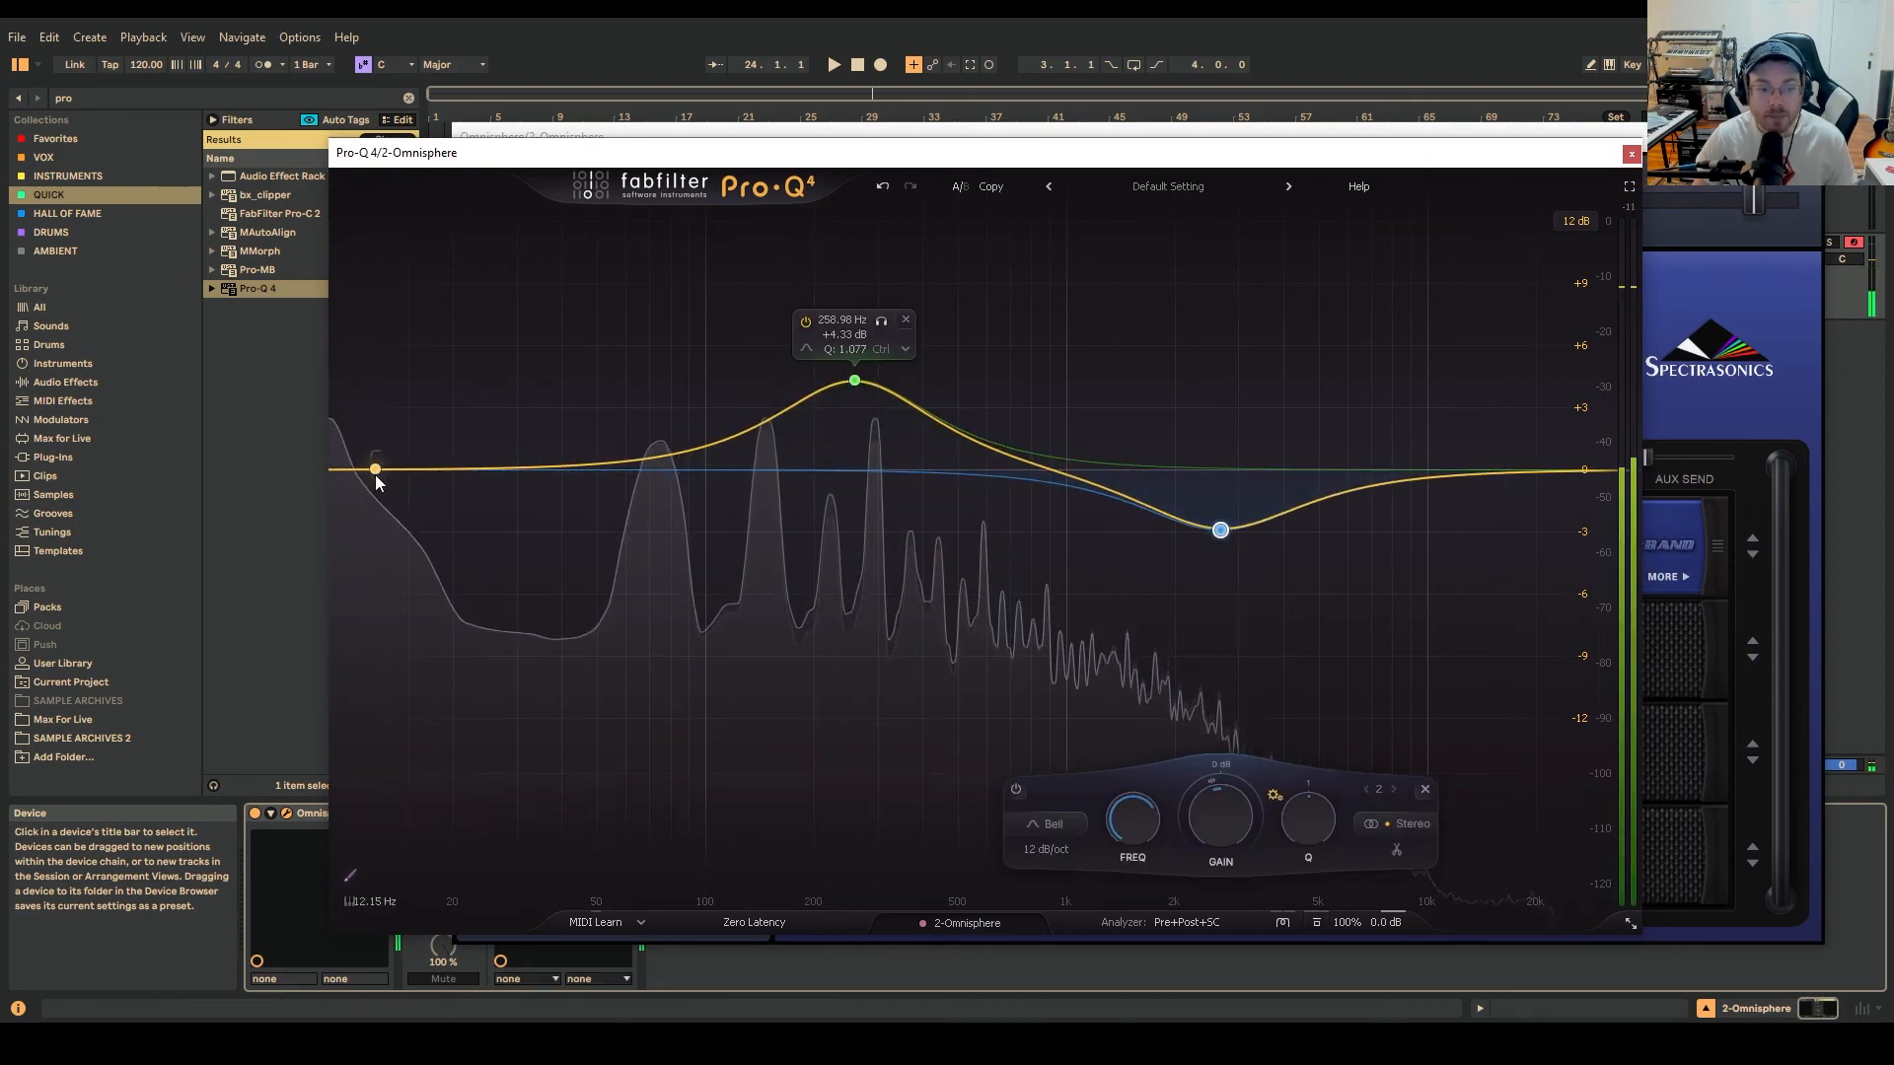
{"action": "left_click_drag", "start_coordinate": [376, 471], "coordinate": [464, 521]}
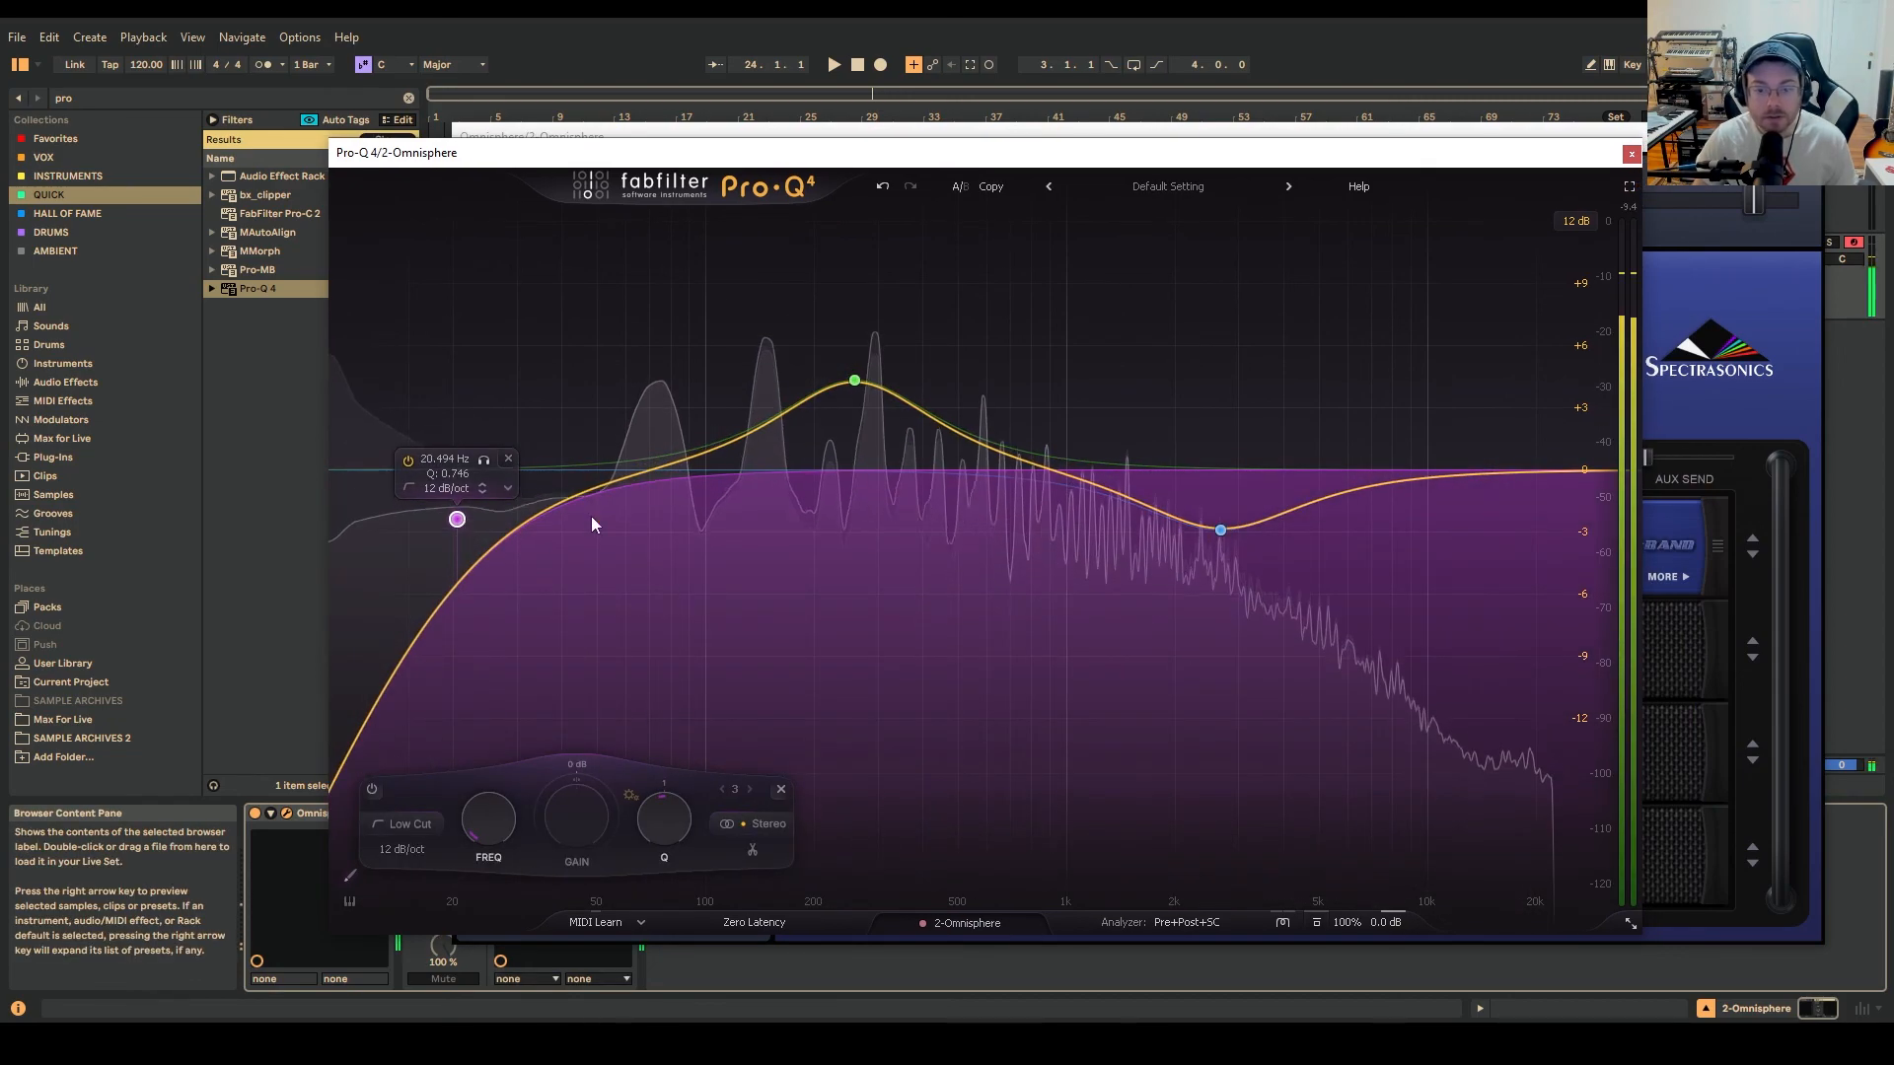
{"action": "left_click_drag", "start_coordinate": [1531, 507], "coordinate": [1524, 391]}
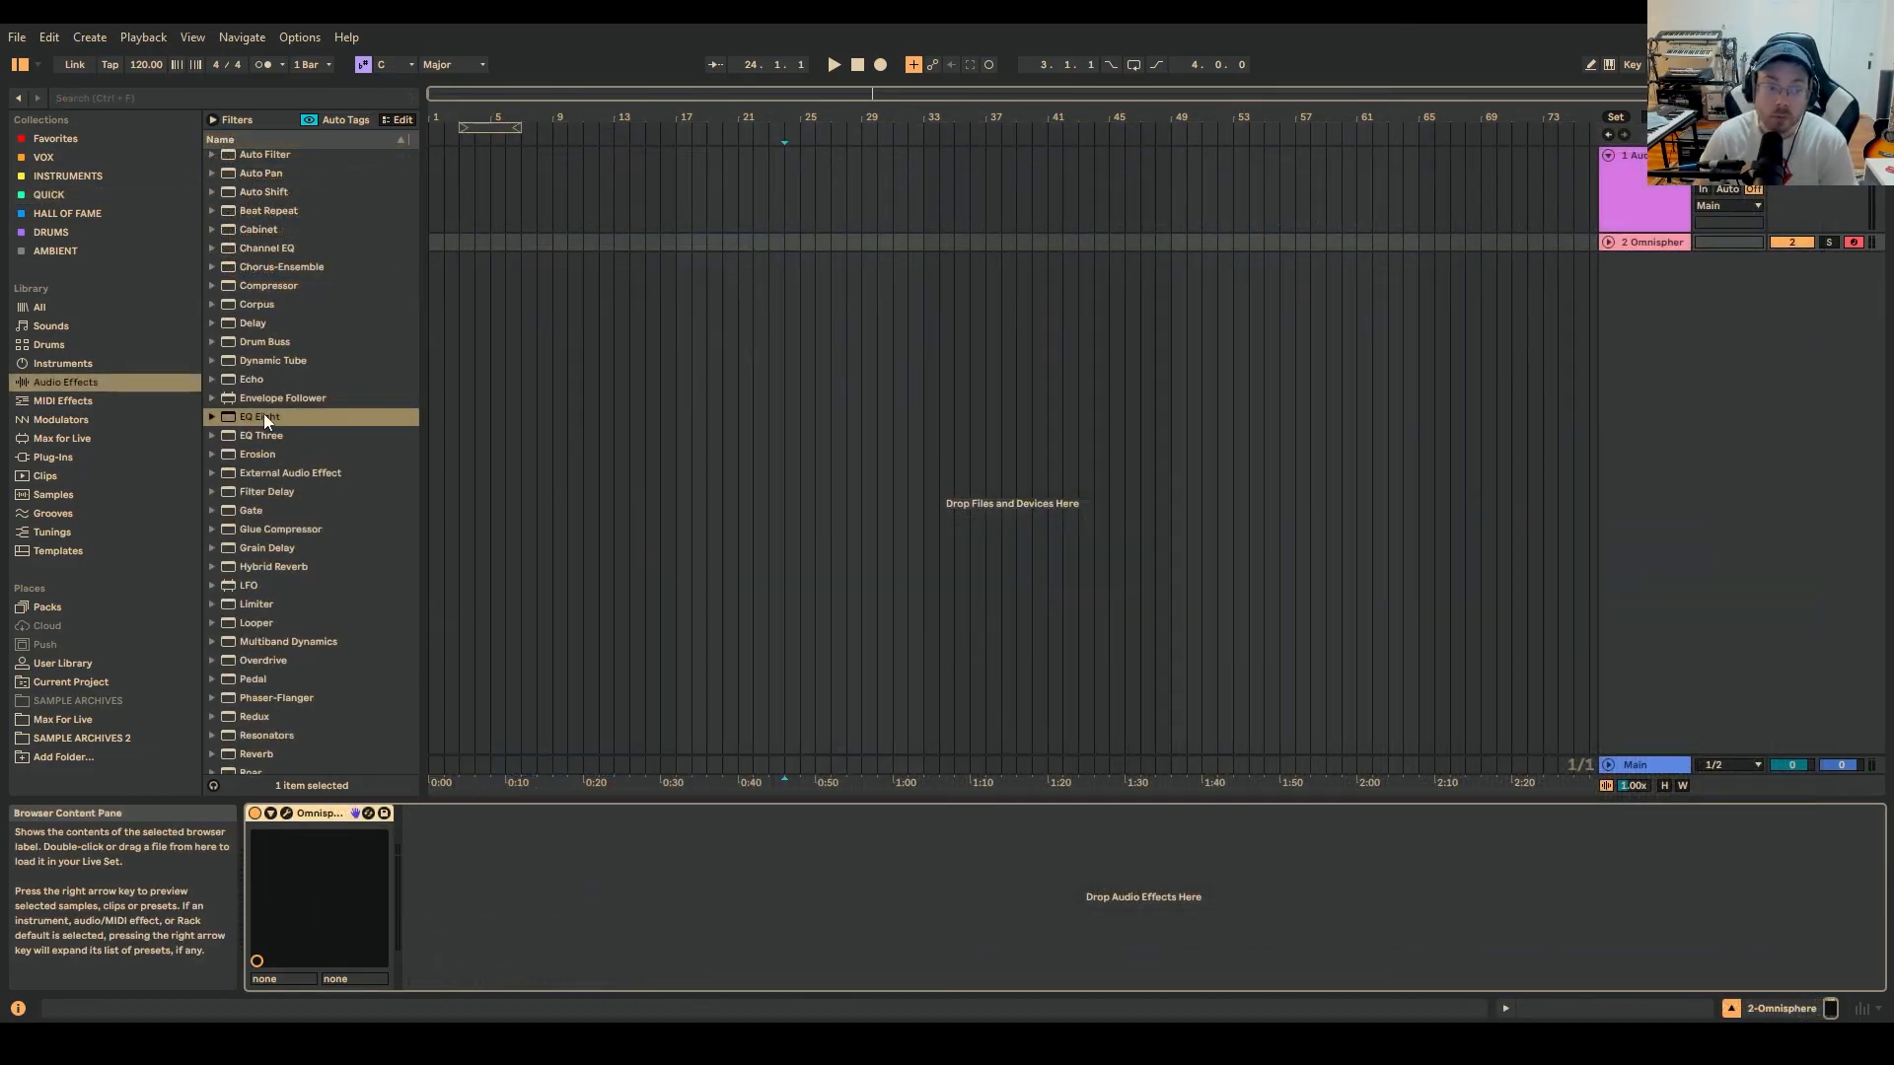
- Add EQ Eight after Omnisphere and boost its third band by 2.96 dB at 1.72 kHz using the expanded display
{"action": "left_click_drag", "start_coordinate": [264, 421], "coordinate": [552, 883]}
{"action": "left_click", "coordinate": [435, 815]}
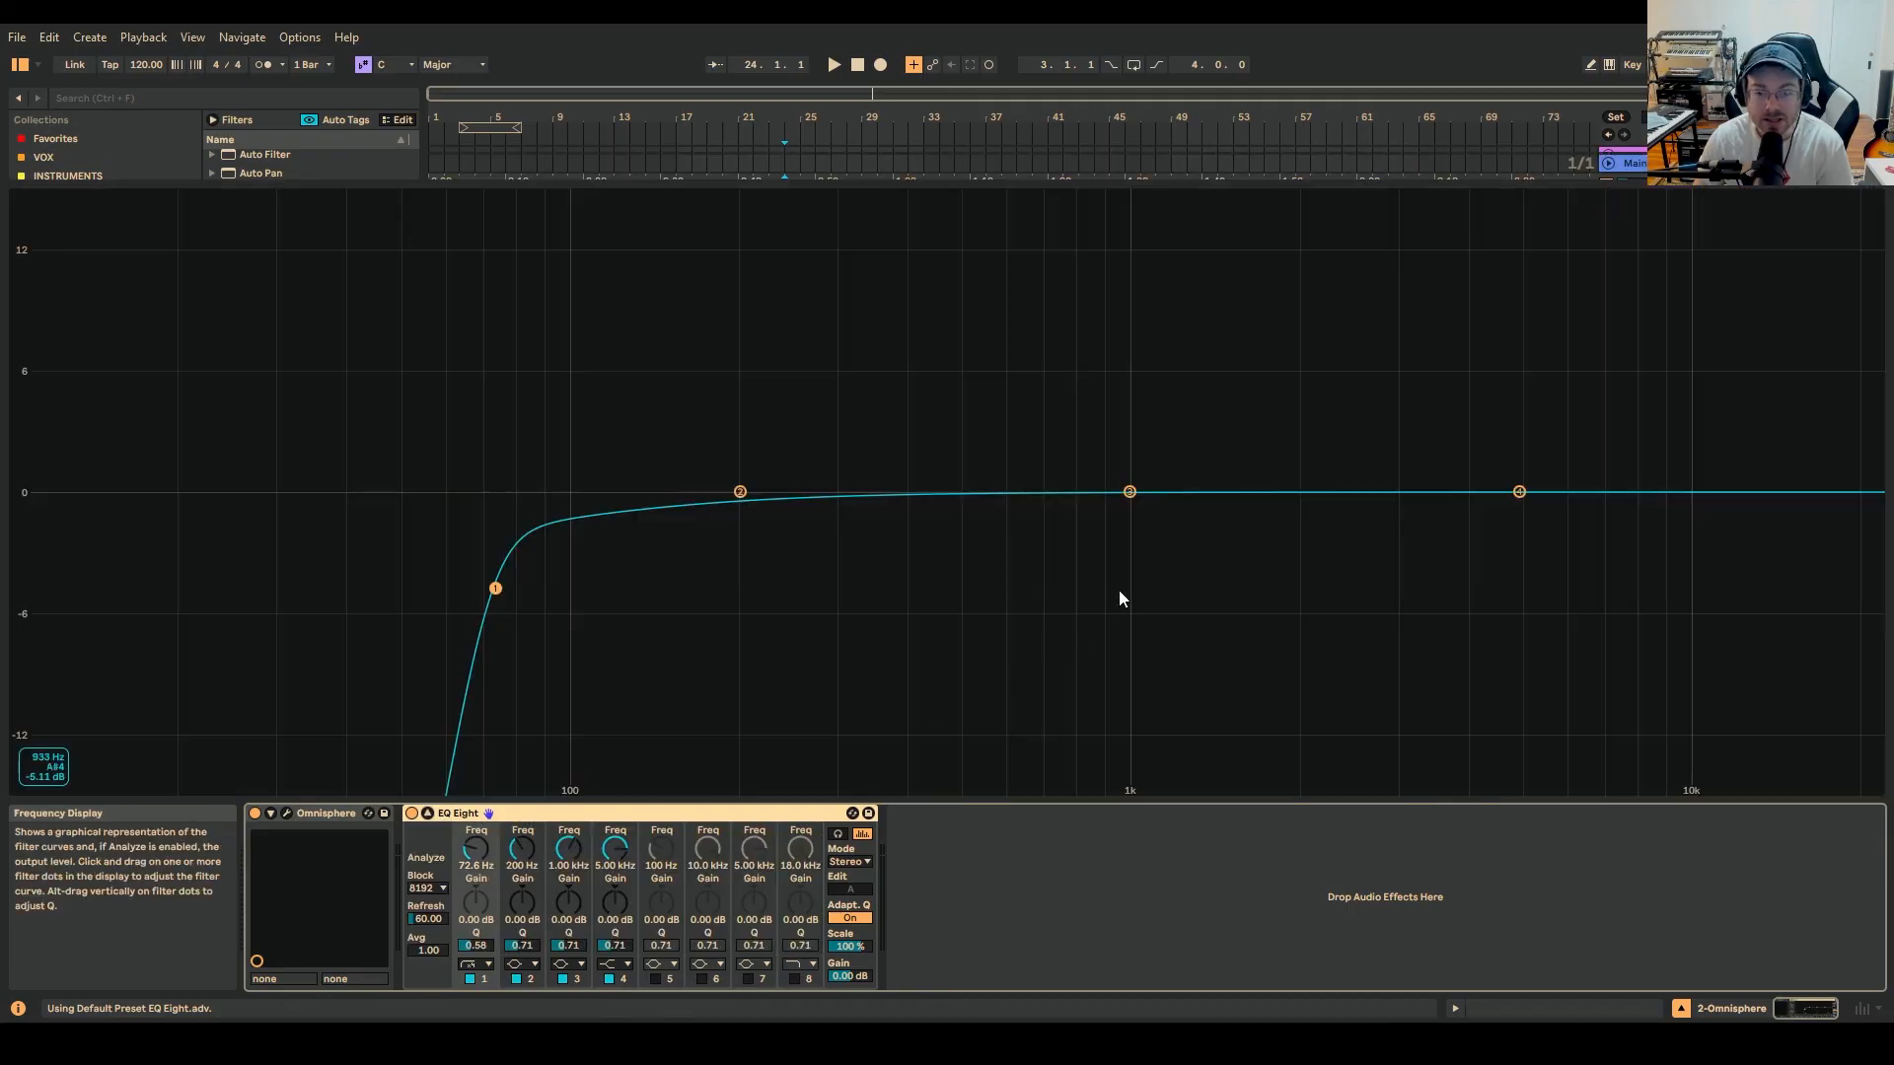
{"action": "left_click_drag", "start_coordinate": [1131, 495], "coordinate": [1264, 441]}
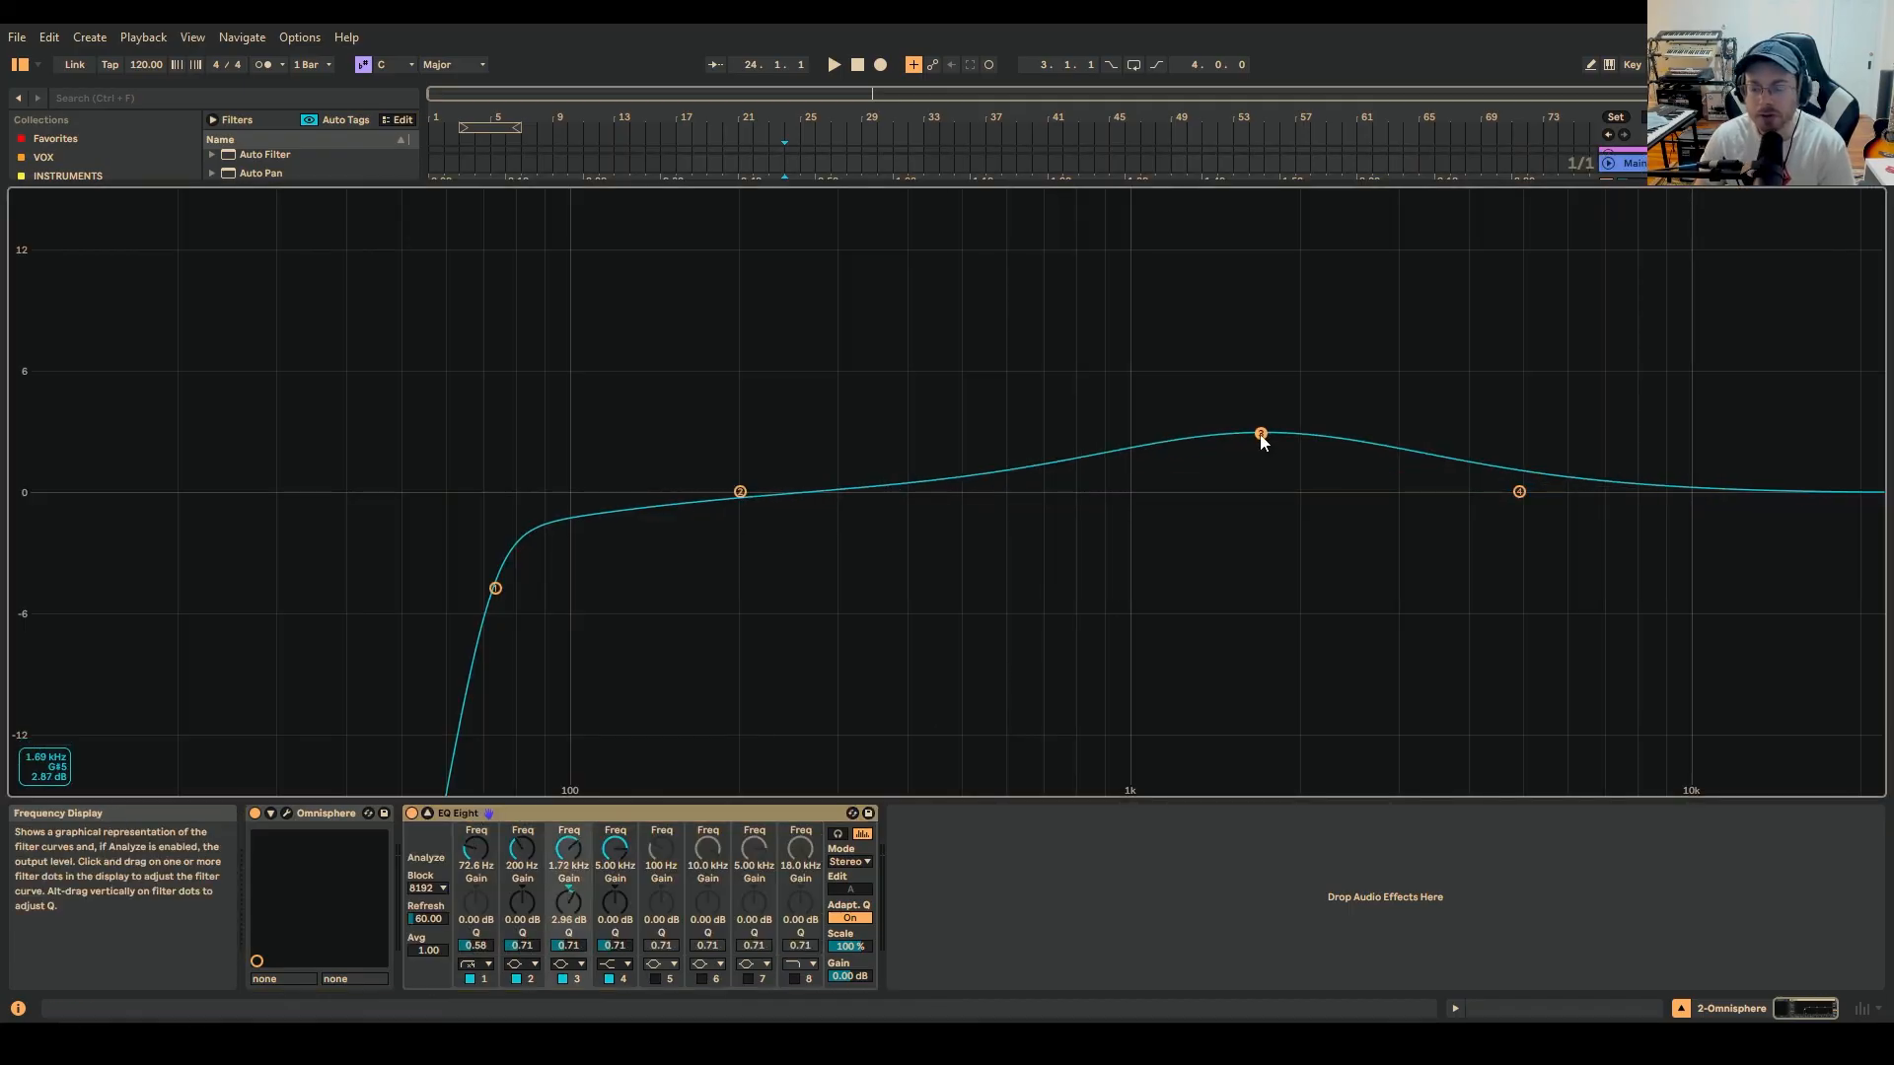
{"action": "left_click", "coordinate": [427, 814]}
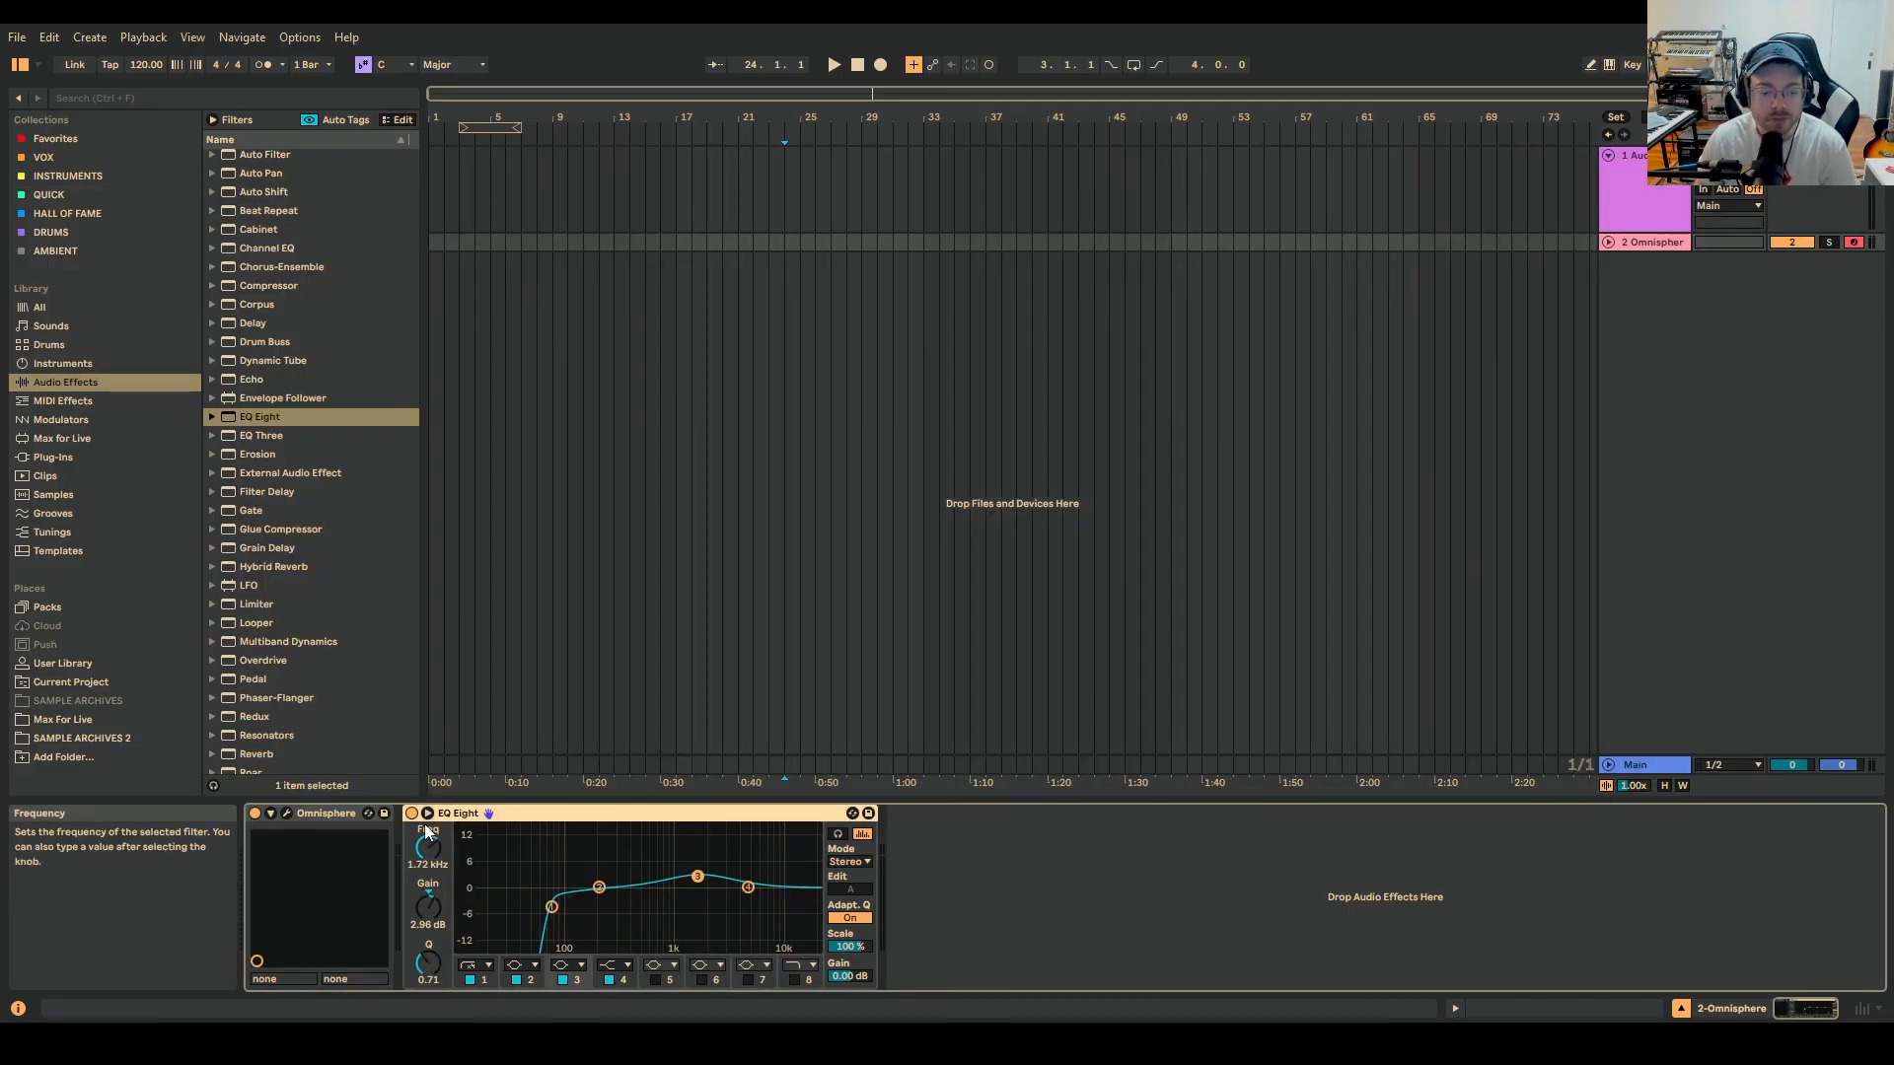
- Reopen Omnisphere and look through the effect categories available for the first common effects slot
{"action": "left_click", "coordinate": [286, 814]}
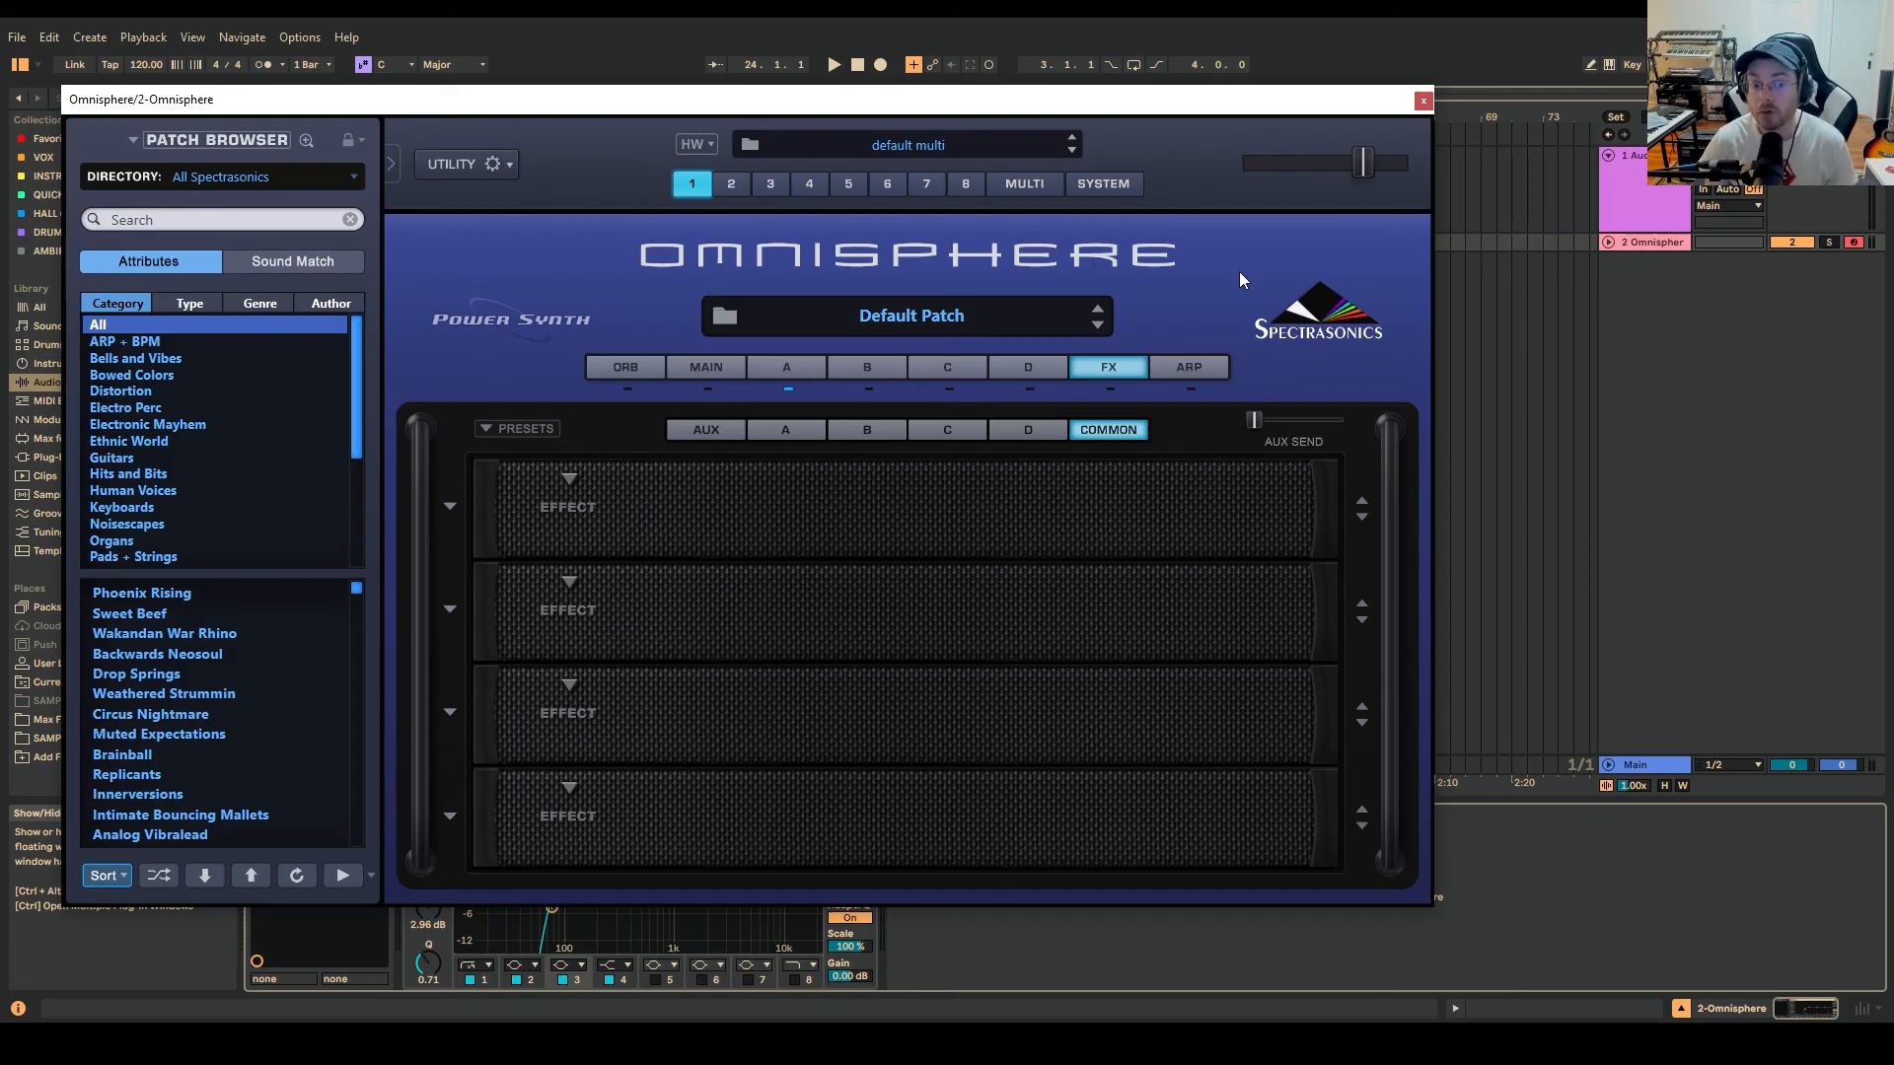
{"action": "left_click", "coordinate": [569, 479]}
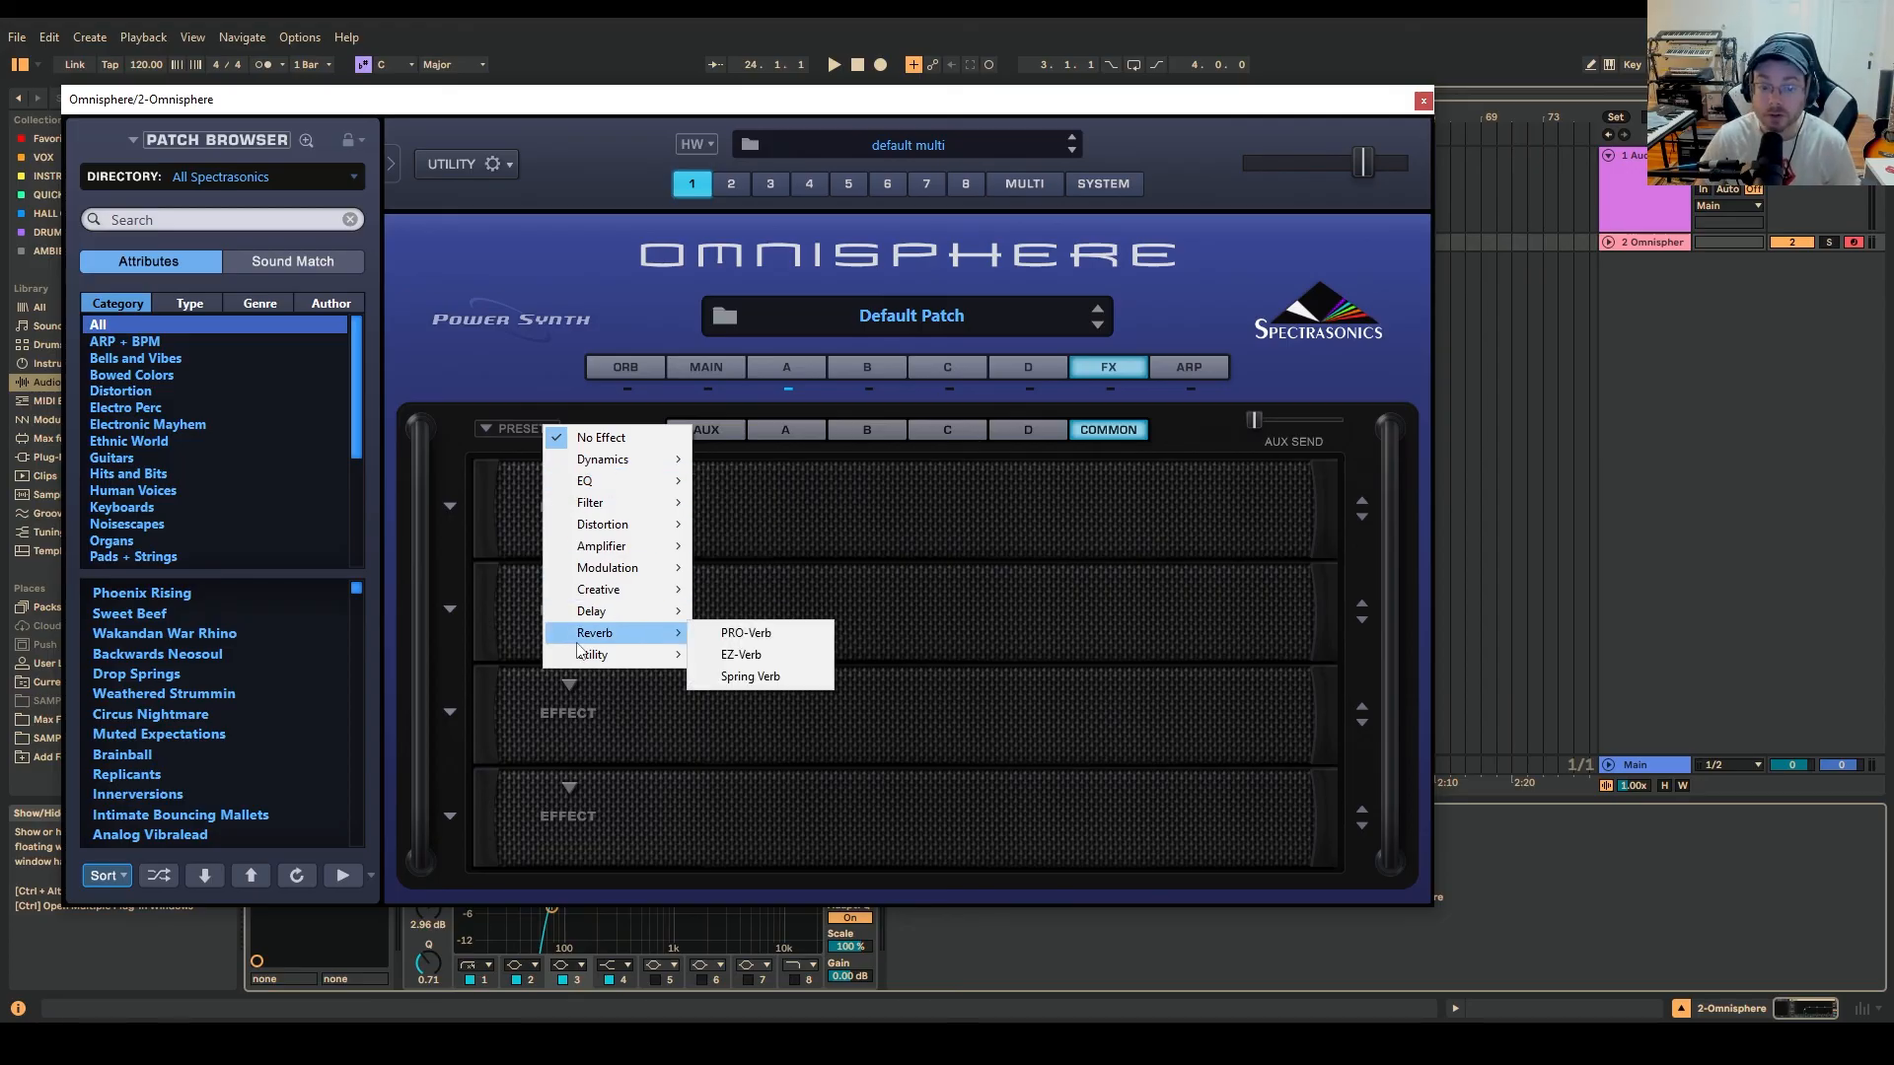
{"action": "mouse_move", "coordinate": [607, 589]}
{"action": "left_click", "coordinate": [1220, 263]}
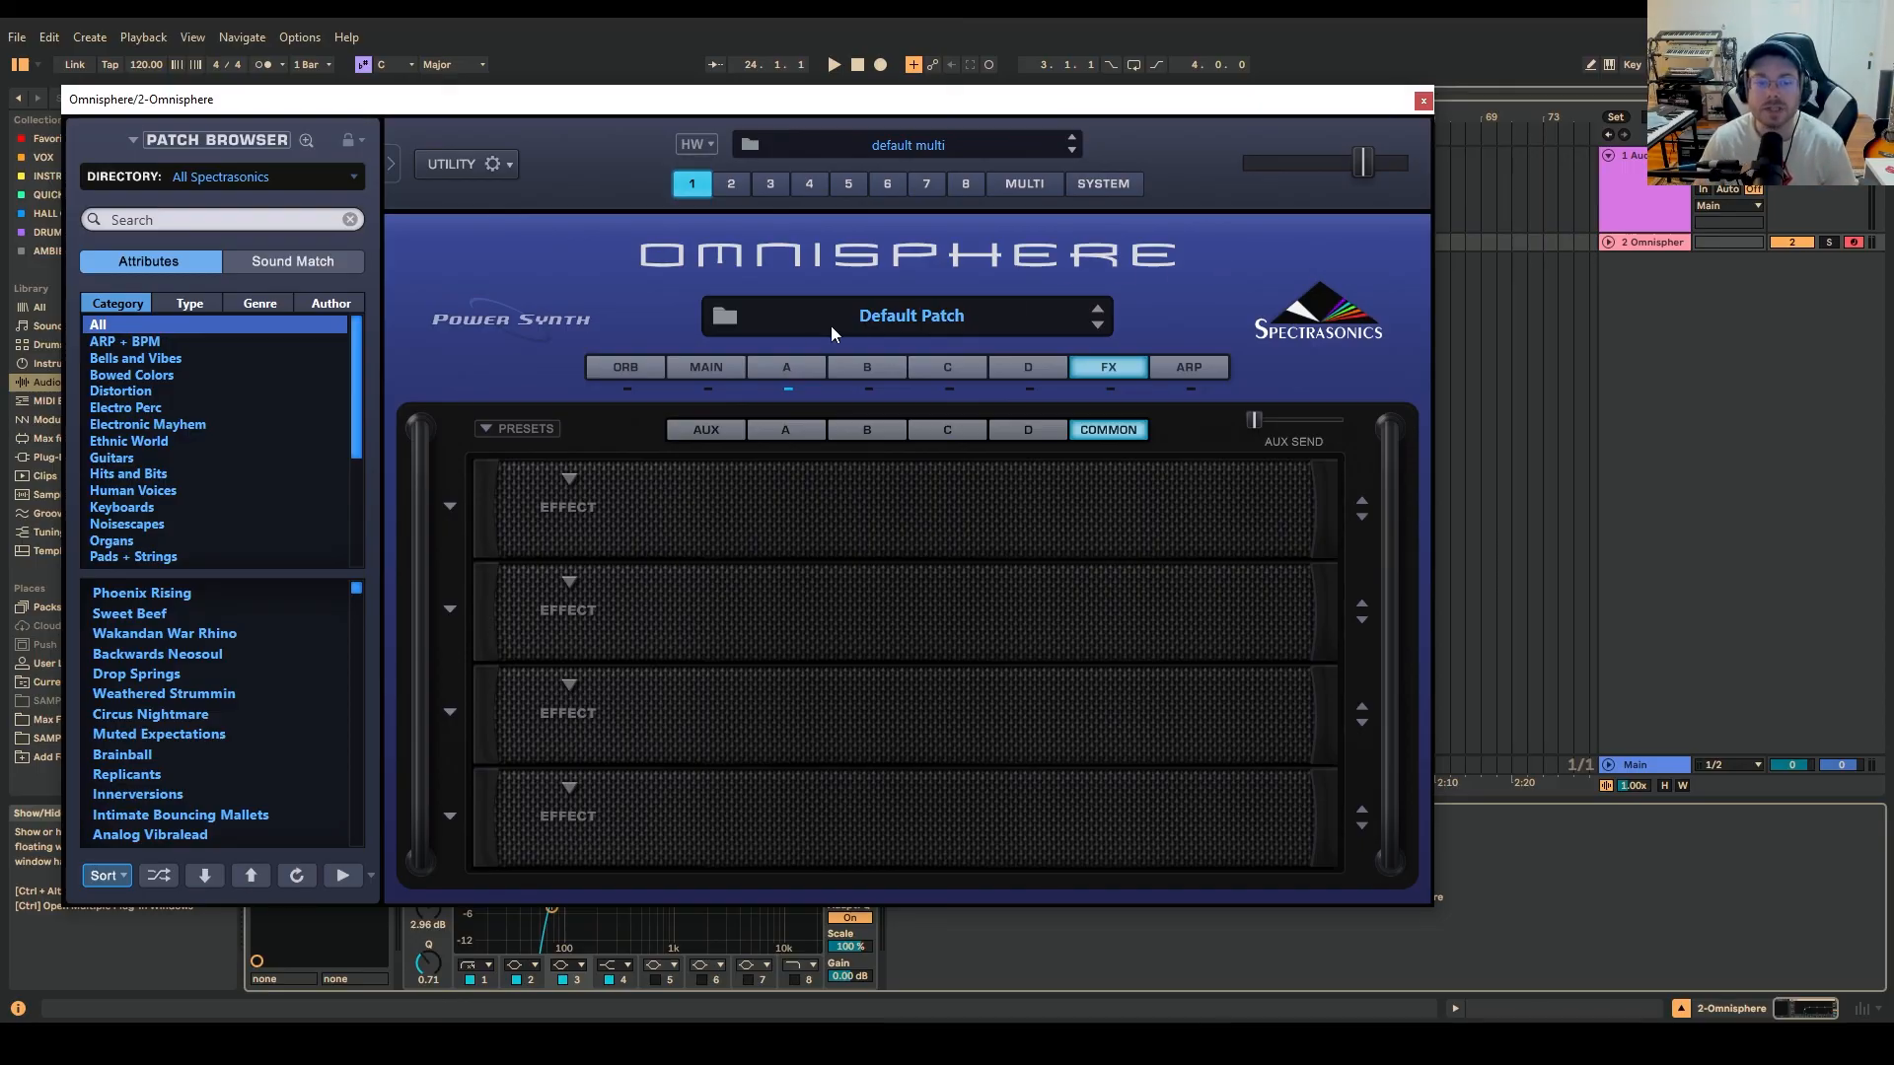
- Check the patch's main page notes and switch layer A's oscillator to Sample mode
{"action": "left_click", "coordinate": [712, 368]}
{"action": "left_click", "coordinate": [857, 435]}
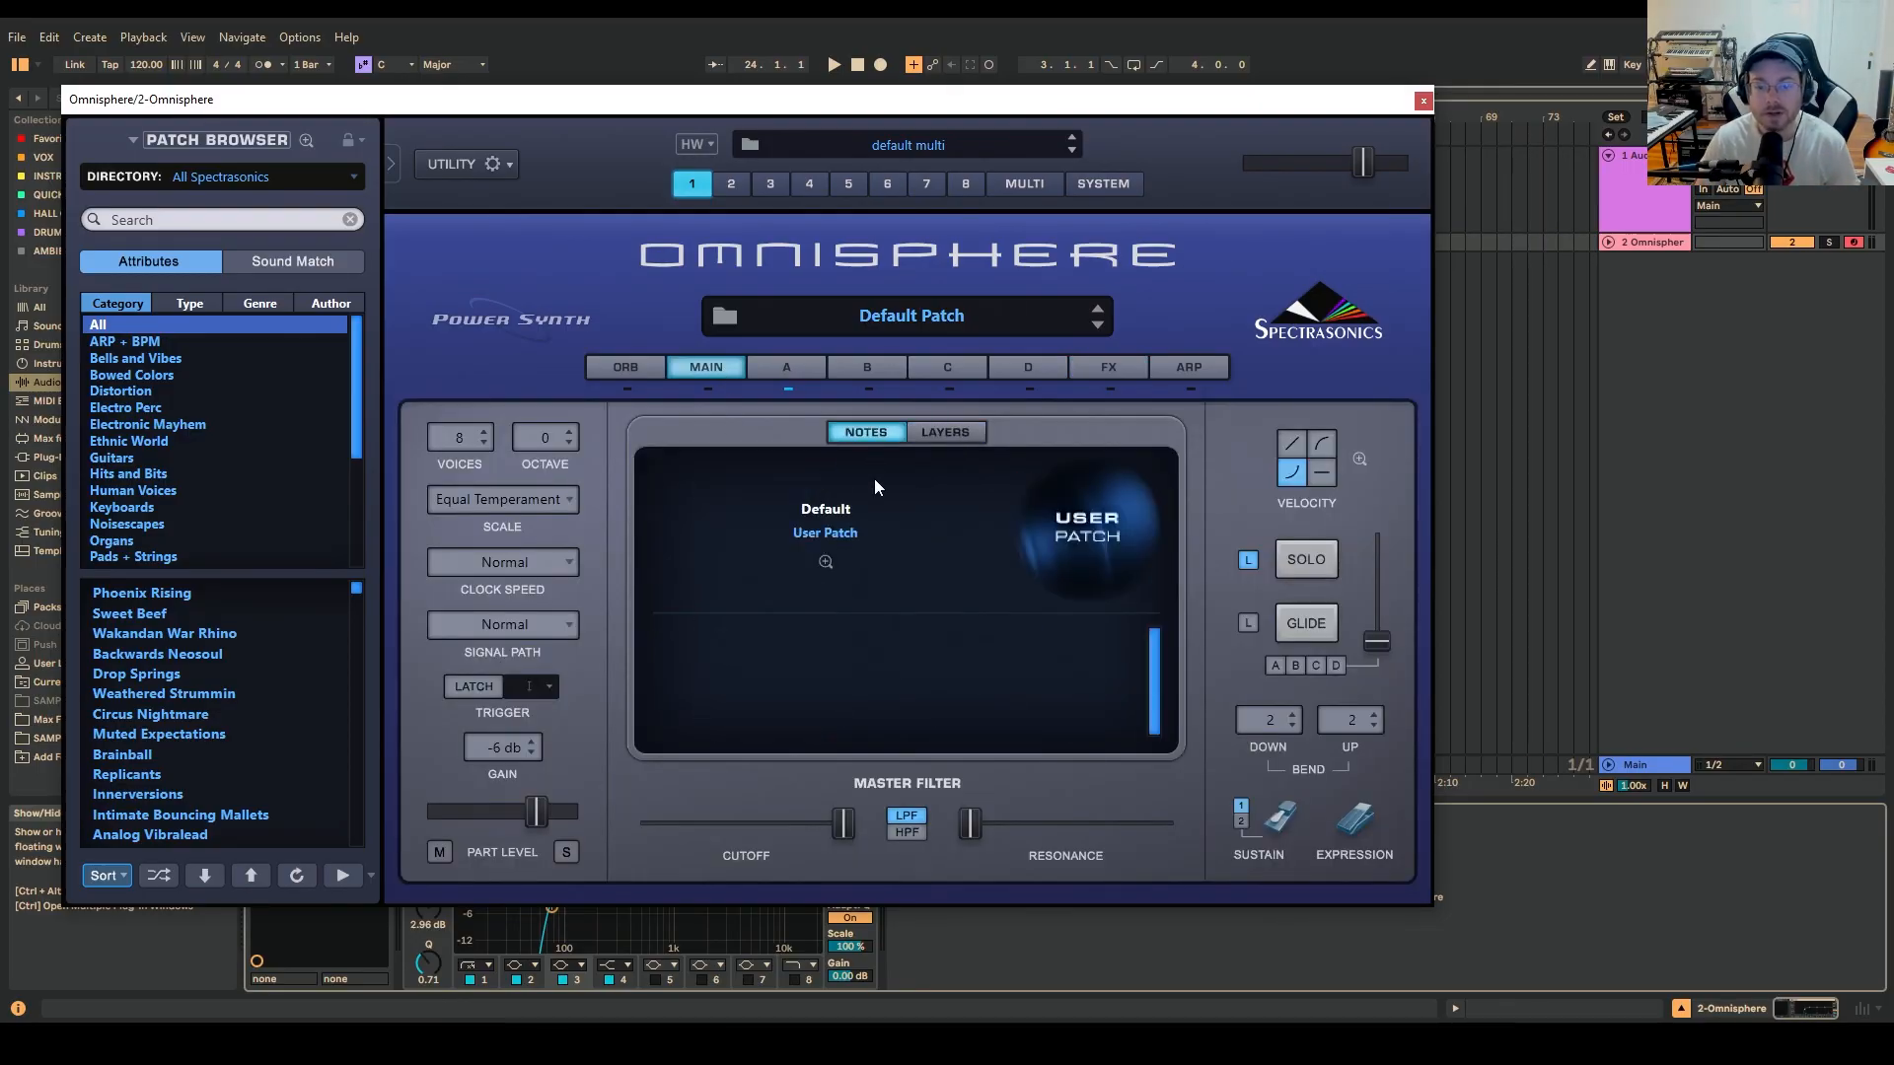
{"action": "left_click", "coordinate": [786, 367]}
{"action": "left_click", "coordinate": [872, 469]}
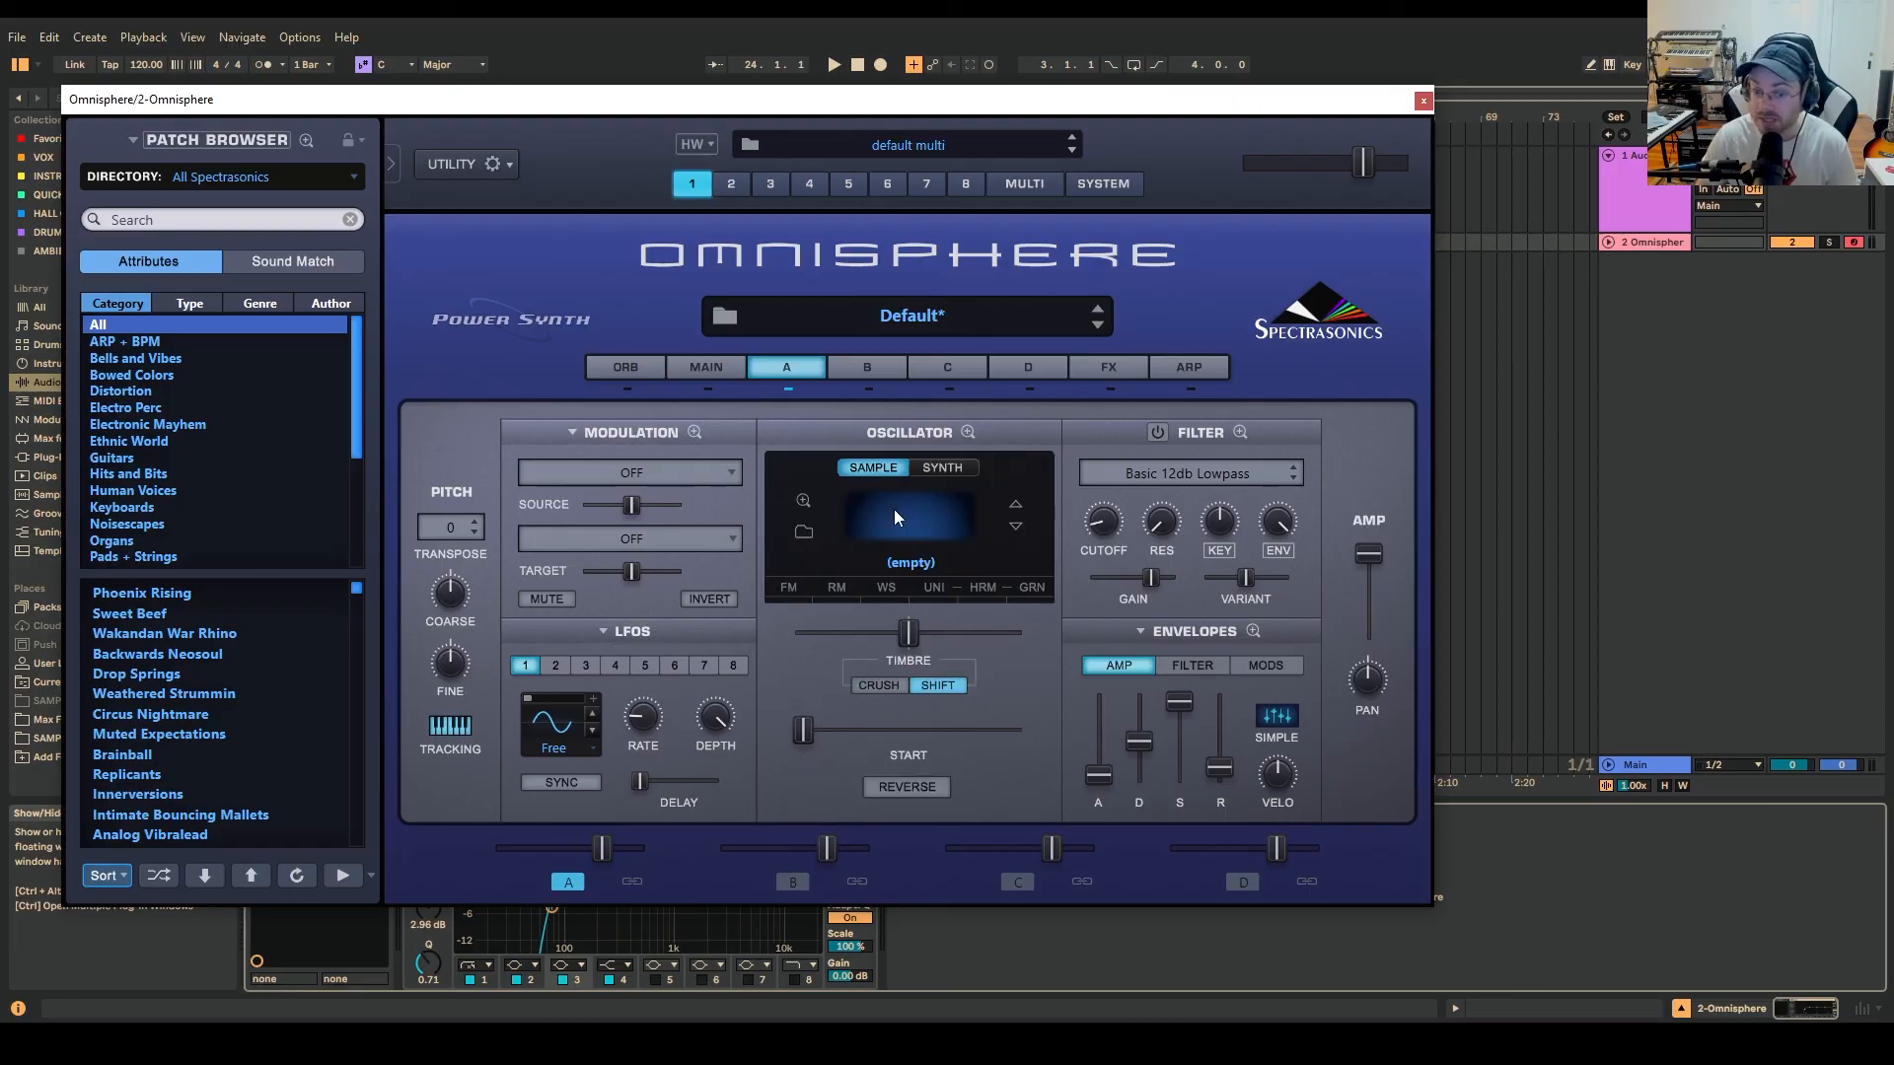
- Look through the soundsources available for layer A and return to its oscillator page
{"action": "left_click", "coordinate": [937, 564]}
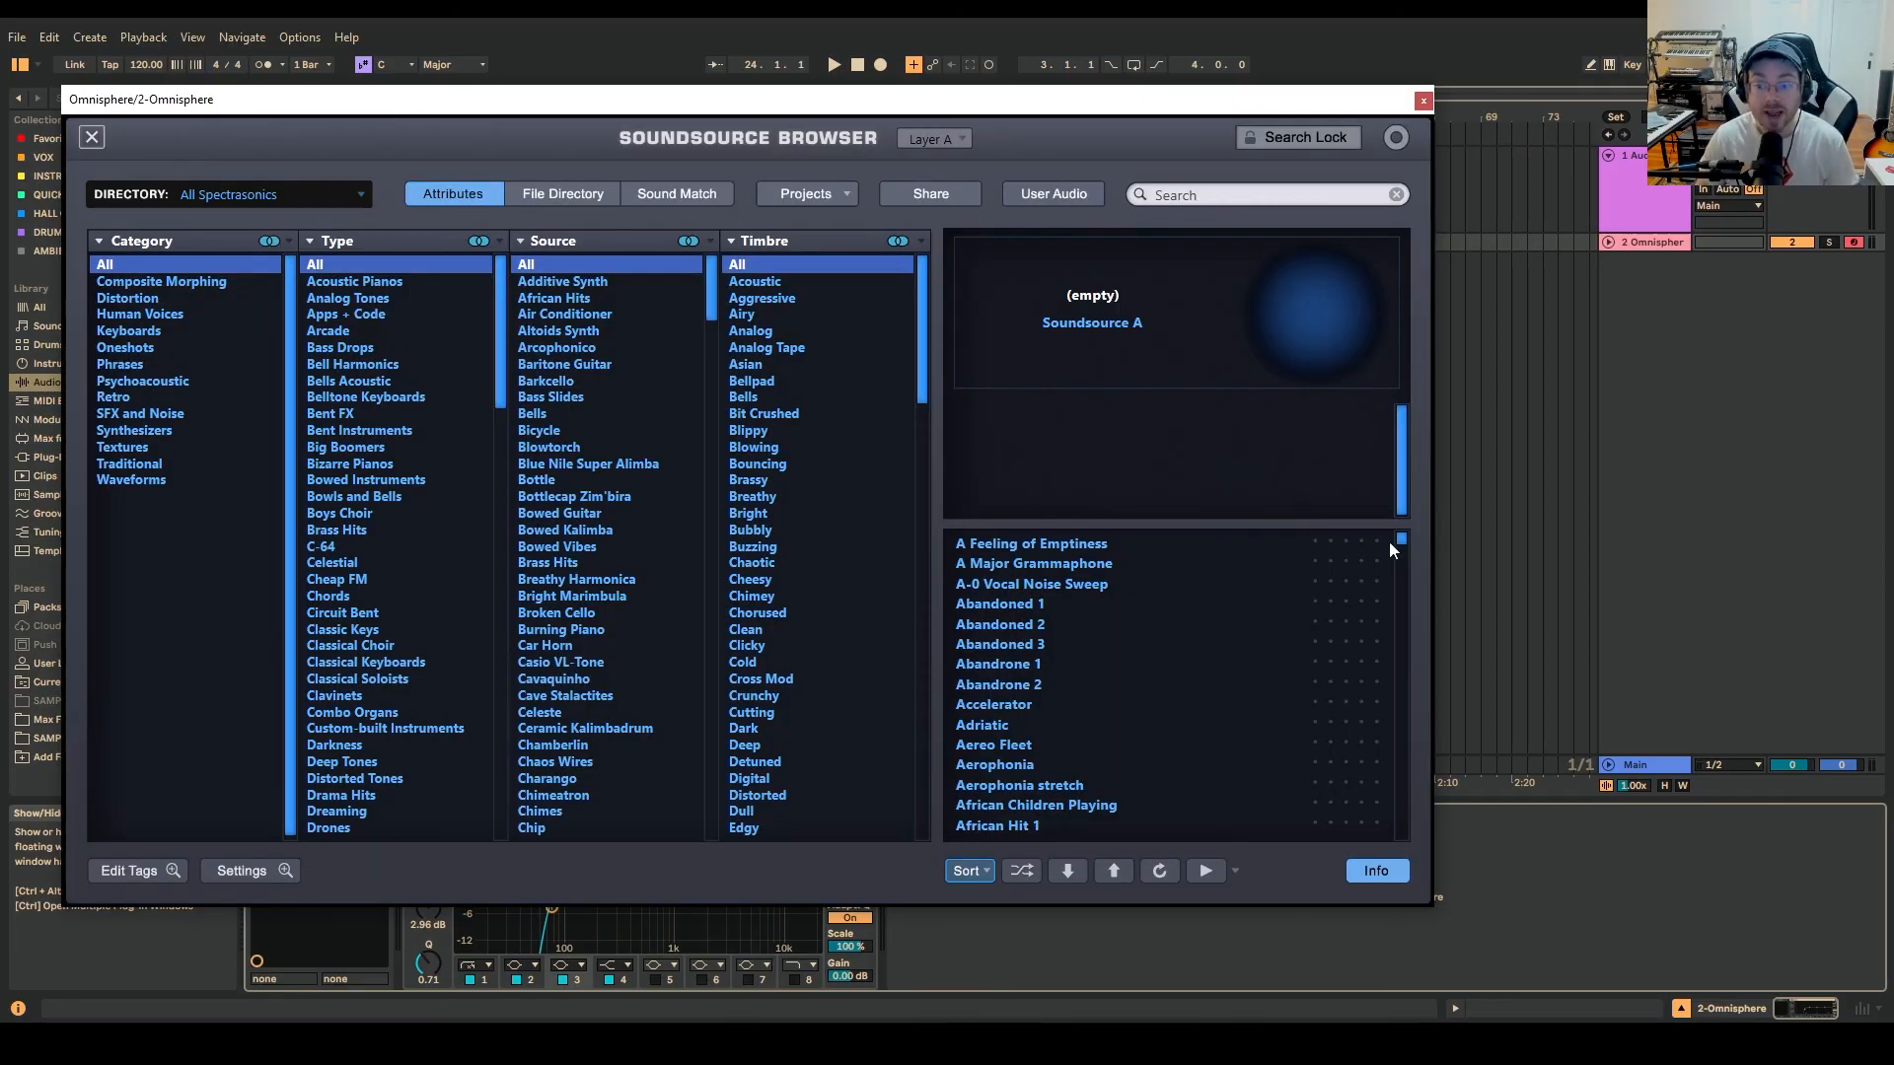
{"action": "mouse_move", "coordinate": [1401, 541]}
{"action": "left_mouse_down"}
{"action": "mouse_move", "coordinate": [1413, 557]}
{"action": "mouse_move", "coordinate": [1404, 541]}
{"action": "left_mouse_up"}
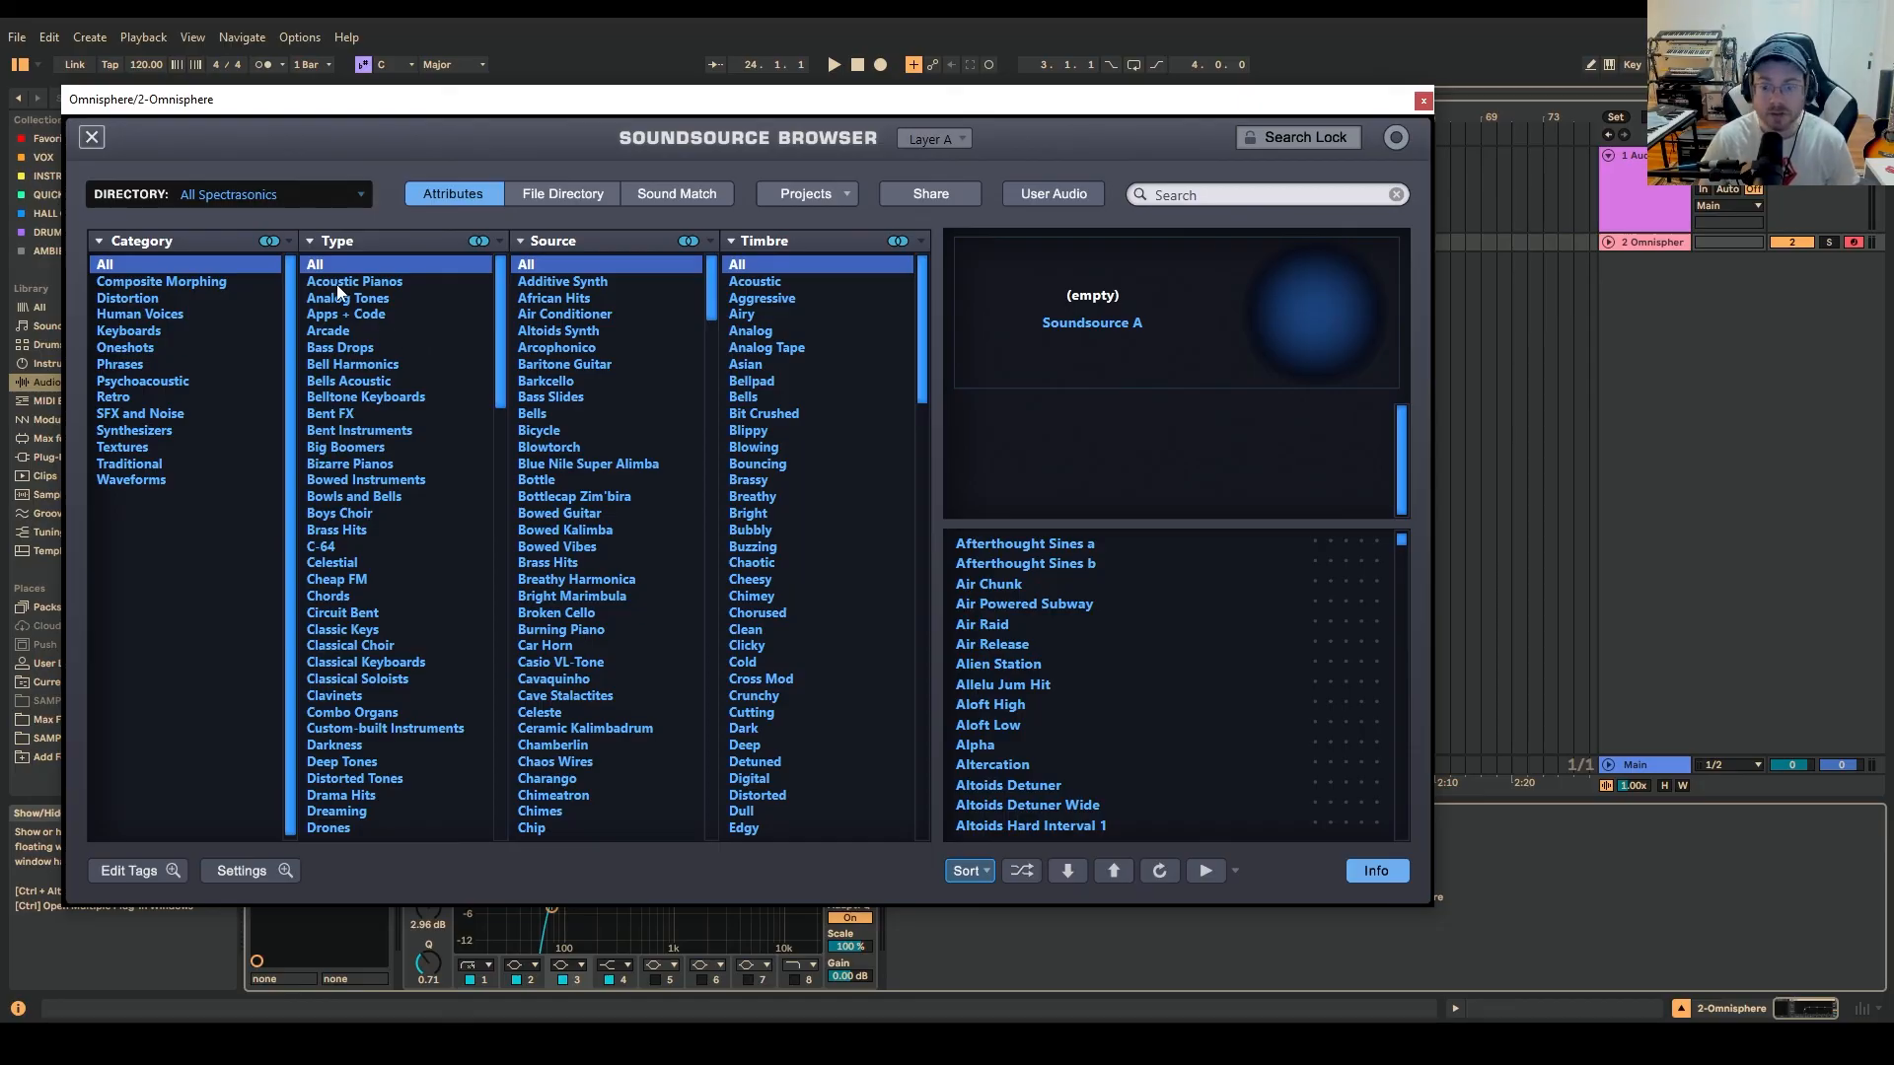
{"action": "left_click", "coordinate": [87, 139]}
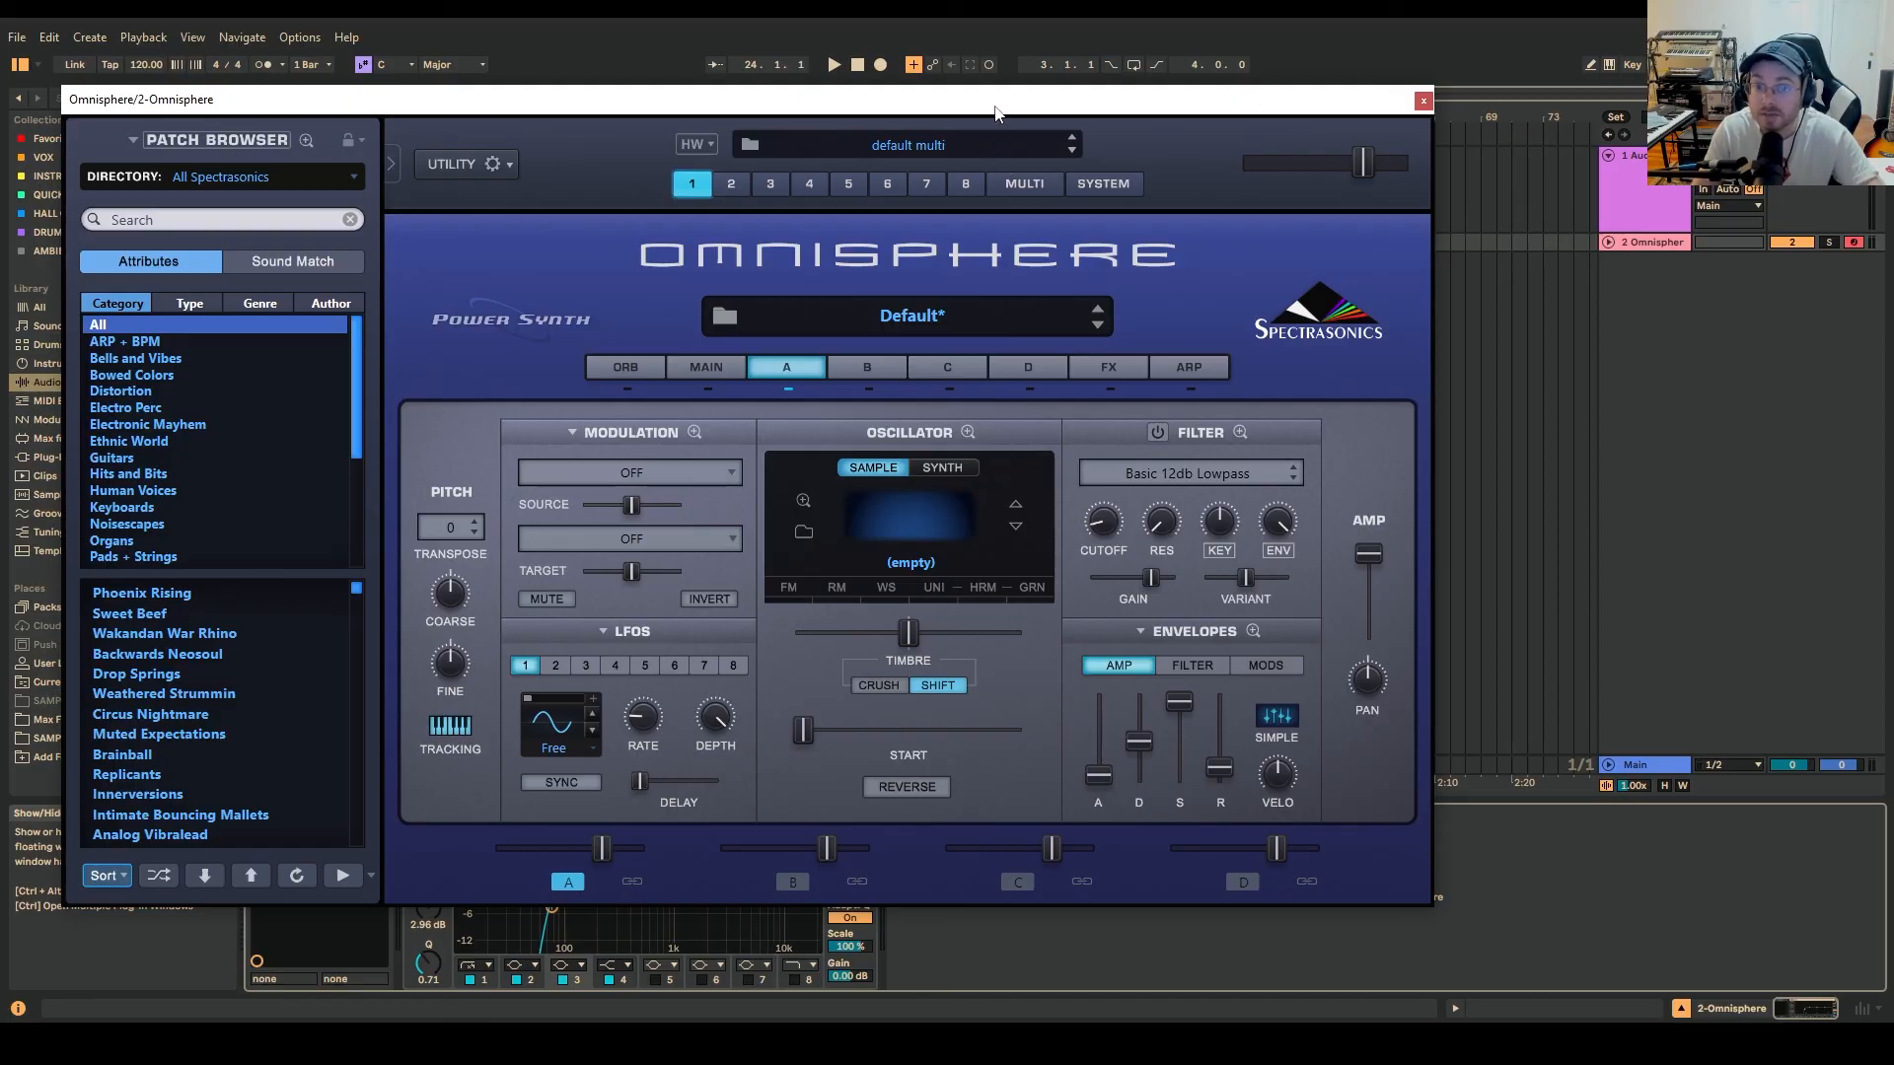
{"action": "left_click_drag", "start_coordinate": [994, 104], "coordinate": [1030, 94]}
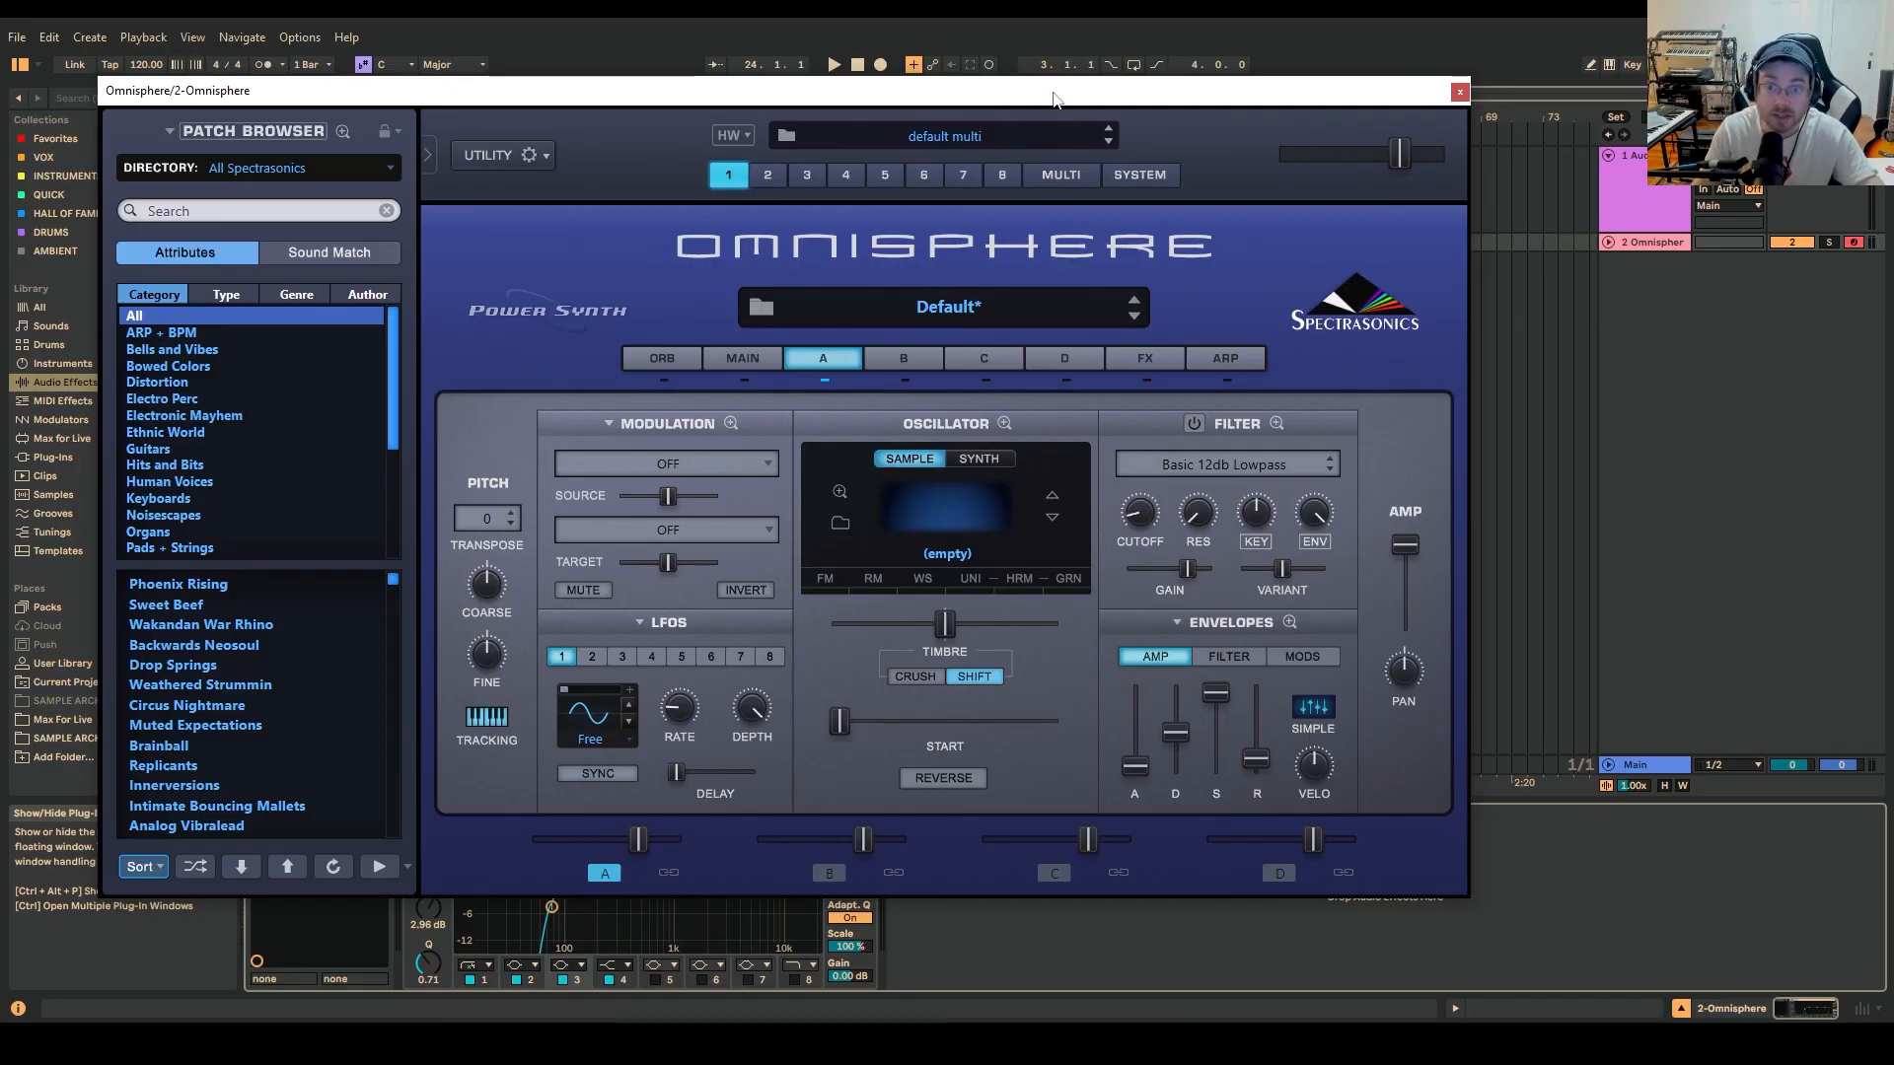
{"action": "left_click_drag", "start_coordinate": [1054, 99], "coordinate": [1119, 78]}
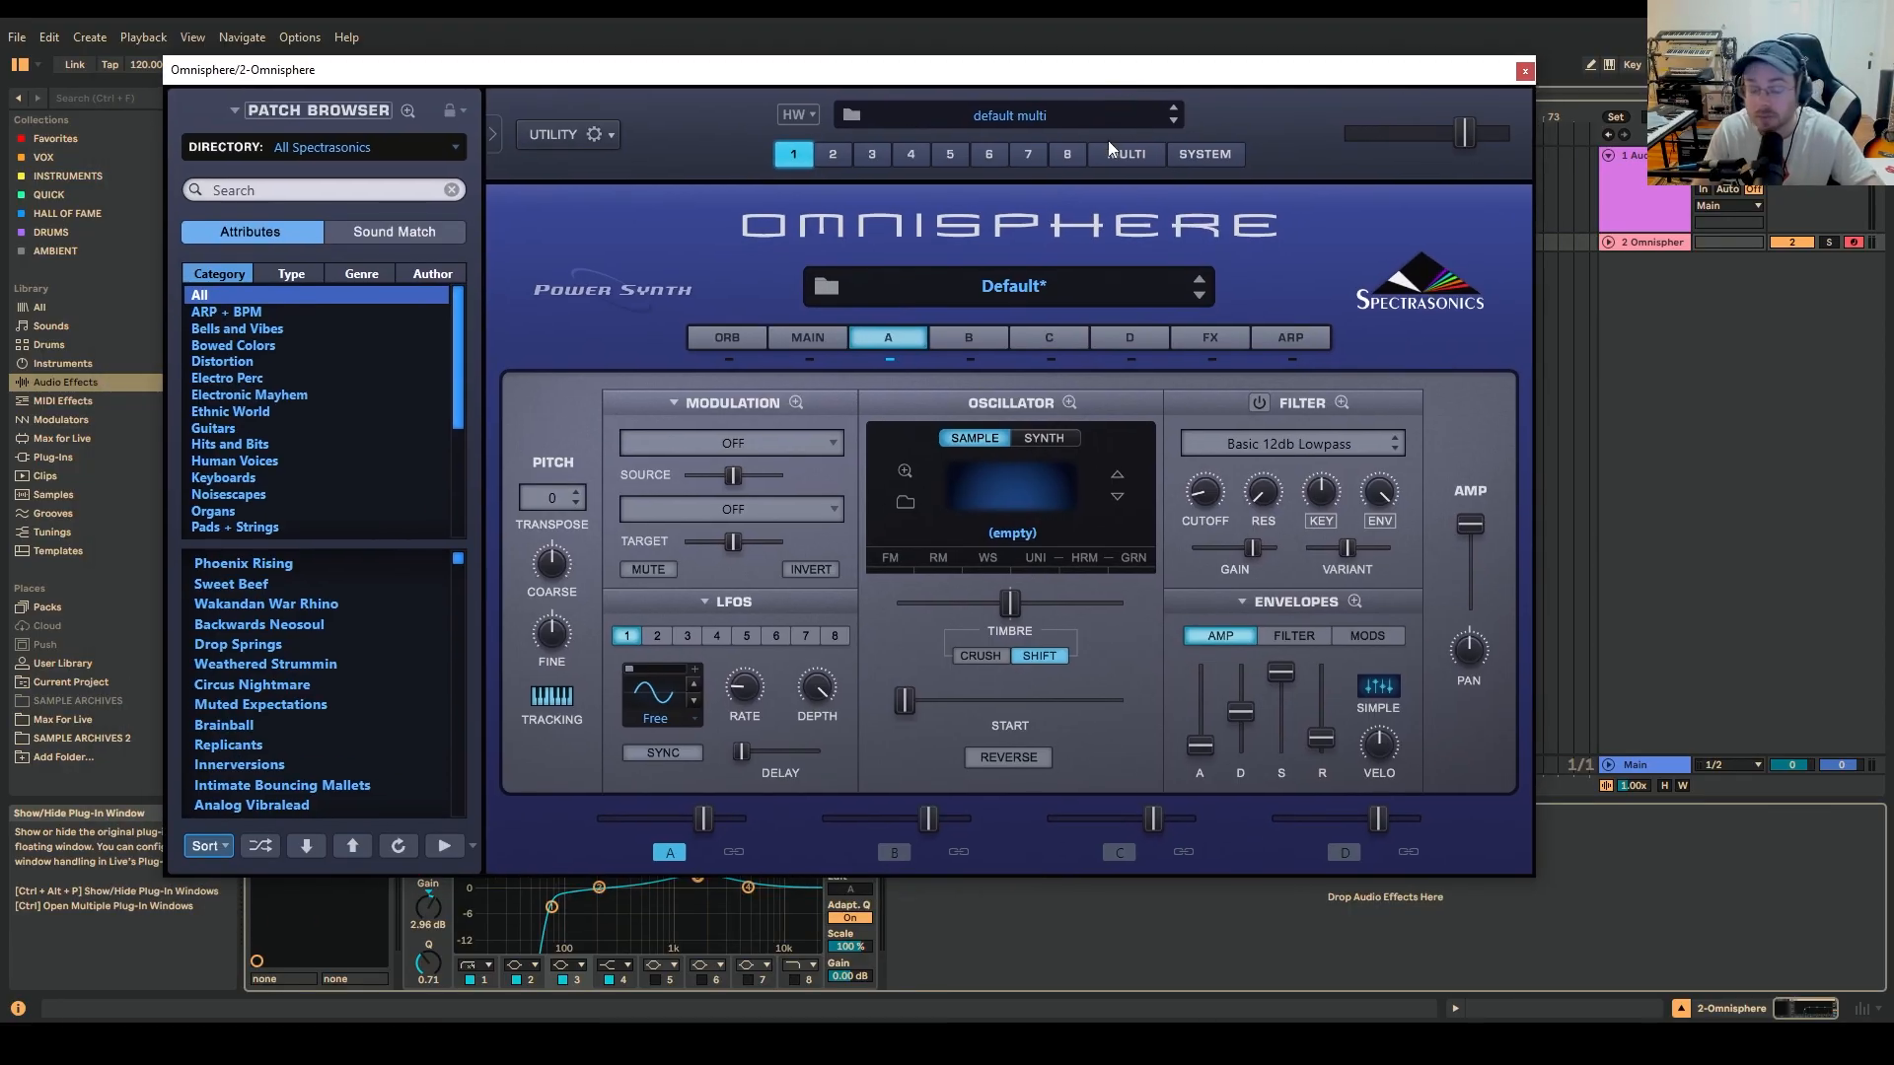